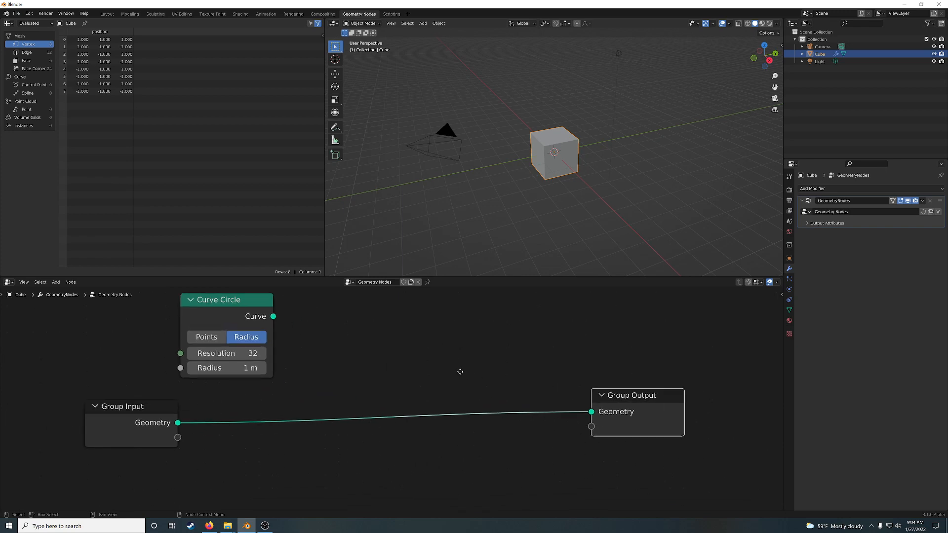
# Replace the Group Input link with the Curve Circle, routed through Curve to Mesh and Extrude Mesh nodes into the Group Output.
pyautogui.keyDown('ctrl'); pyautogui.moveTo(280, 406); pyautogui.dragTo(316, 434, button='right'); pyautogui.keyUp('ctrl')
pyautogui.moveTo(345, 409); pyautogui.dragTo(377, 408, button='middle')
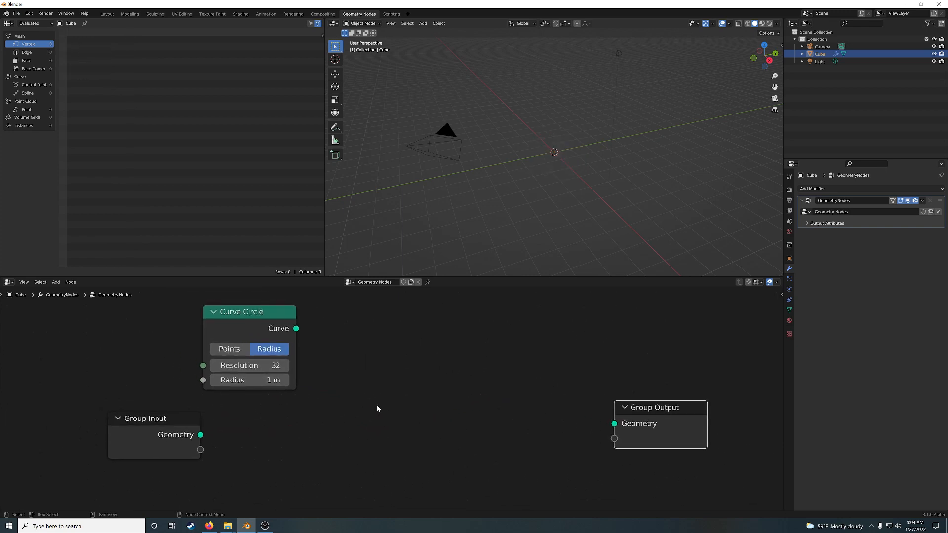
pyautogui.moveTo(296, 329); pyautogui.dragTo(333, 332)
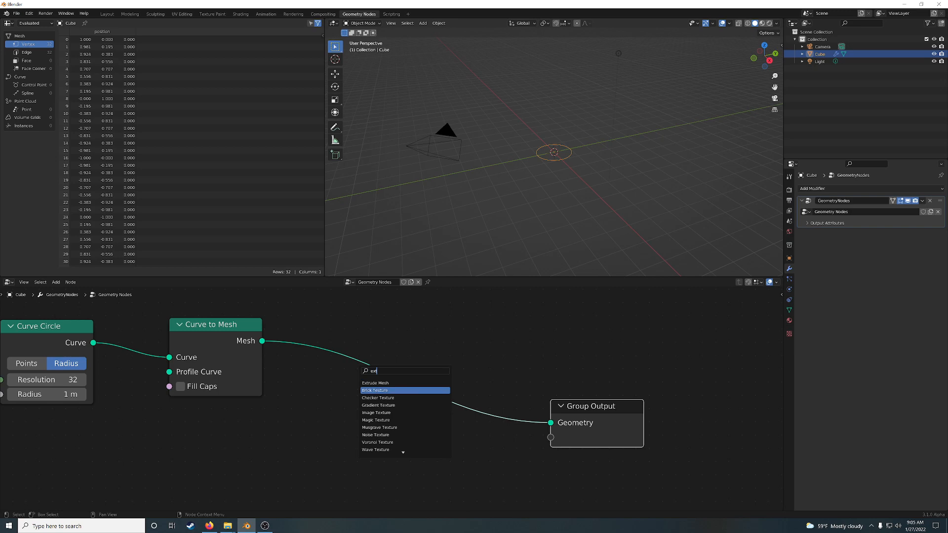
pyautogui.press('Return')
pyautogui.click(305, 307)
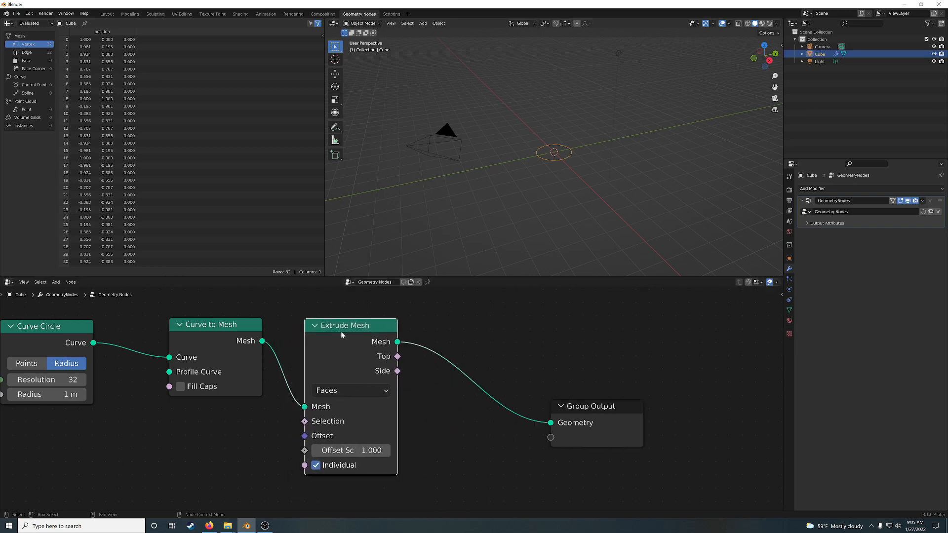
# Add a Combine XYZ node feeding the Extrude Mesh node's Offset and set its Z value to 1.
pyautogui.moveTo(268, 461); pyautogui.dragTo(391, 409, button='middle')
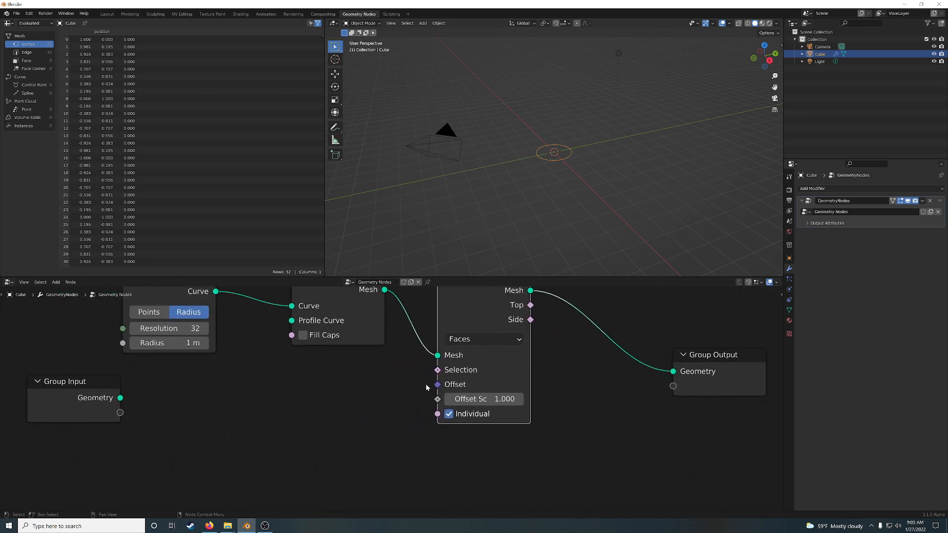
pyautogui.moveTo(437, 384); pyautogui.dragTo(318, 408)
pyautogui.write('combi')
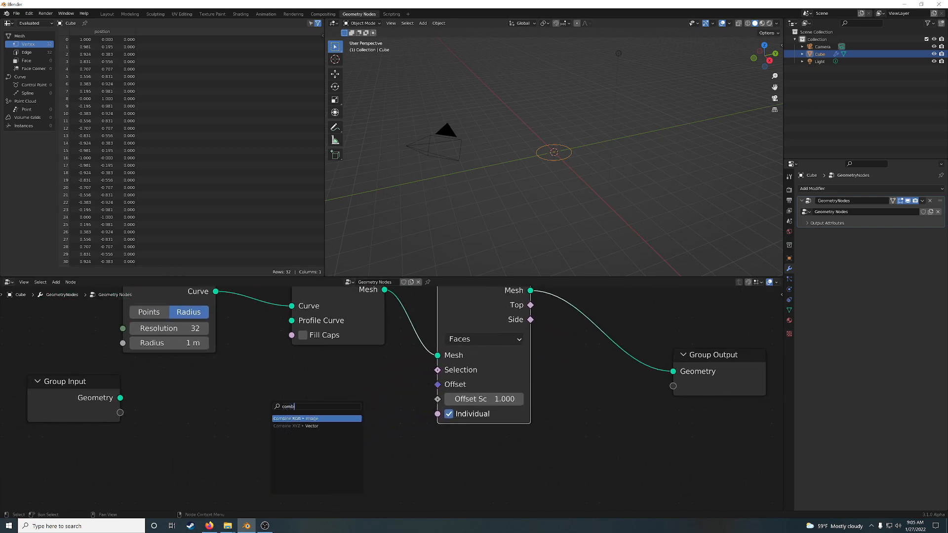
pyautogui.press('Down')
pyautogui.press('Return')
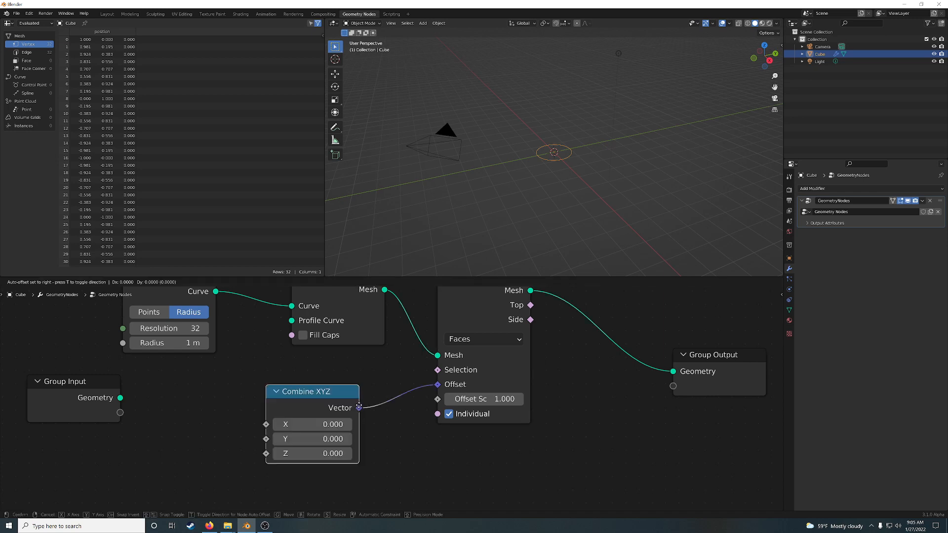
pyautogui.click(318, 402)
pyautogui.doubleClick(269, 448)
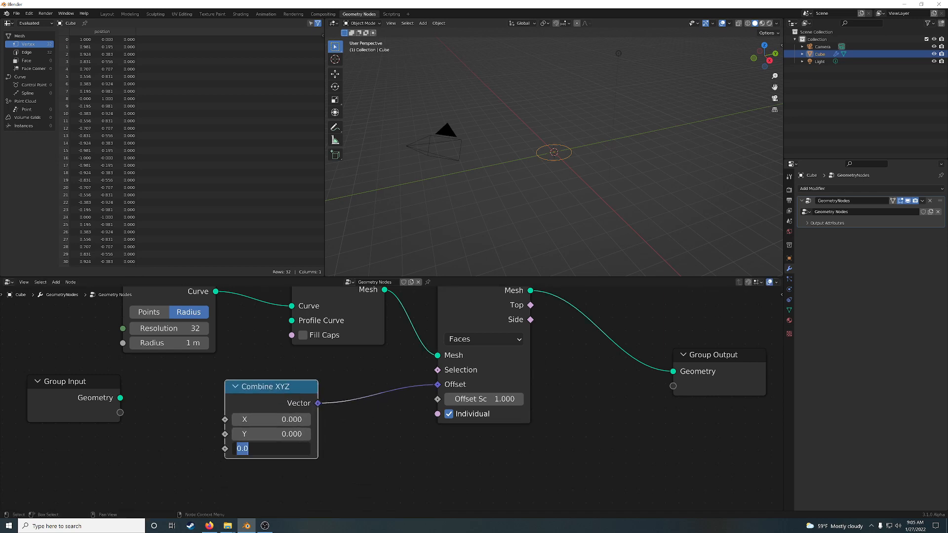
pyautogui.write('1')
pyautogui.press('Return')
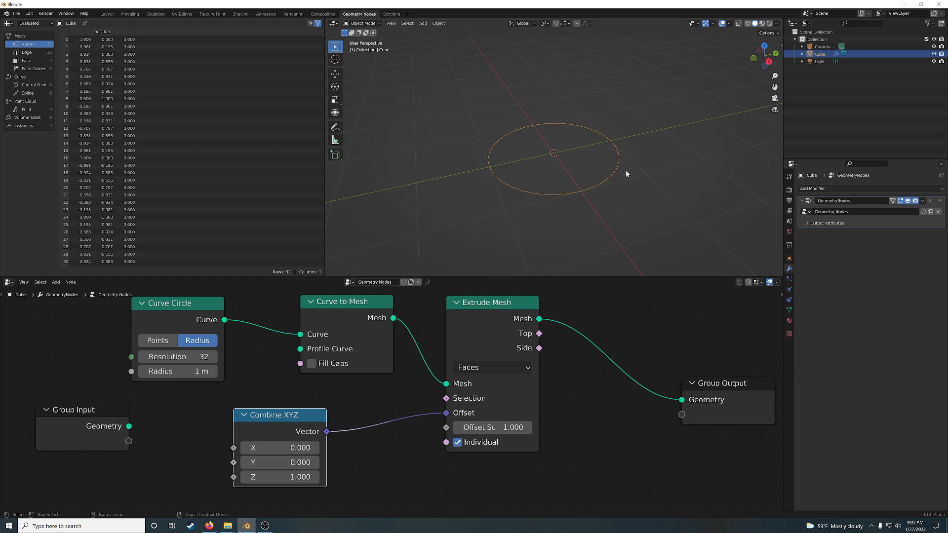
# Set the Extrude Mesh node's mode to Edges and inspect the extruded circle from several angles.
pyautogui.scroll(-1, 607, 402)
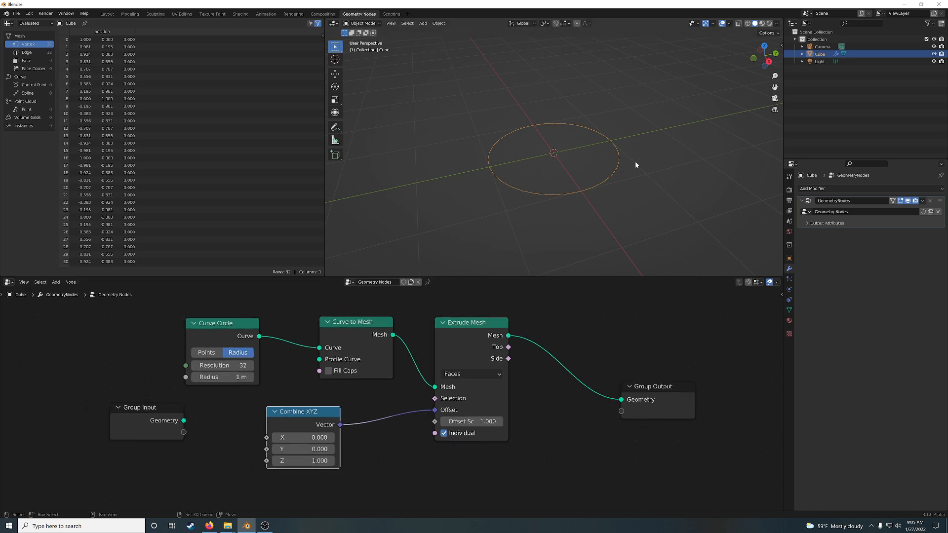
pyautogui.moveTo(634, 161); pyautogui.dragTo(577, 164, button='middle')
pyautogui.click(471, 374)
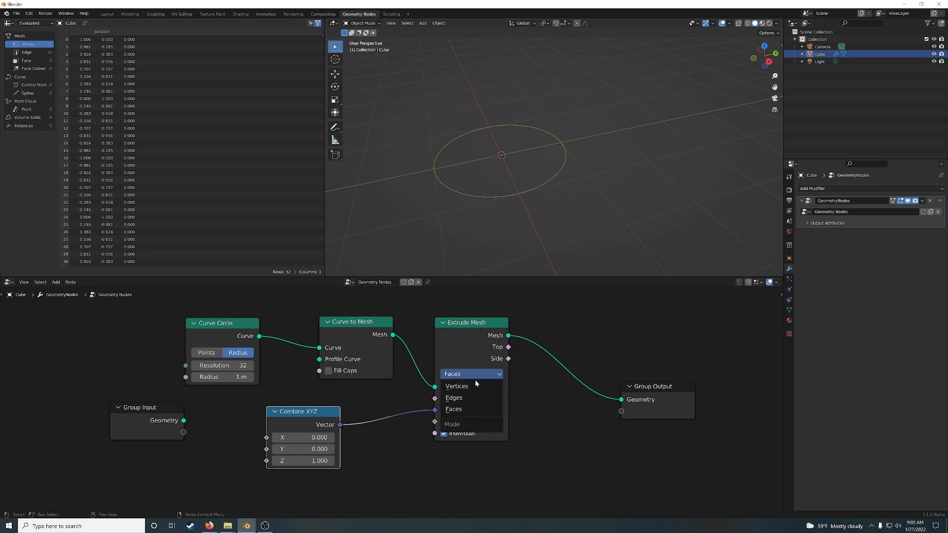
pyautogui.click(469, 397)
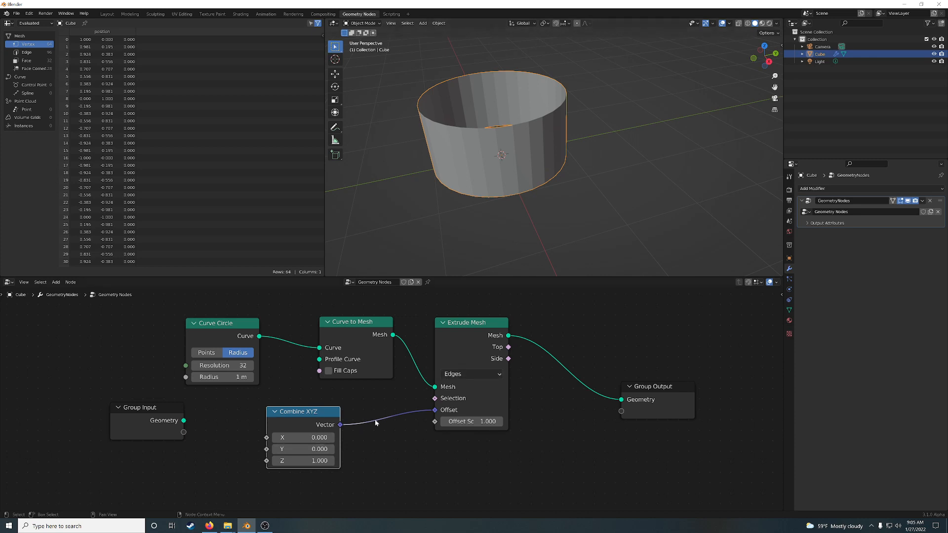
pyautogui.moveTo(563, 158)
pyautogui.mouseDown(button='middle')
pyautogui.moveTo(570, 203)
pyautogui.moveTo(611, 167)
pyautogui.moveTo(578, 148)
pyautogui.moveTo(563, 152)
pyautogui.mouseUp(button='middle')
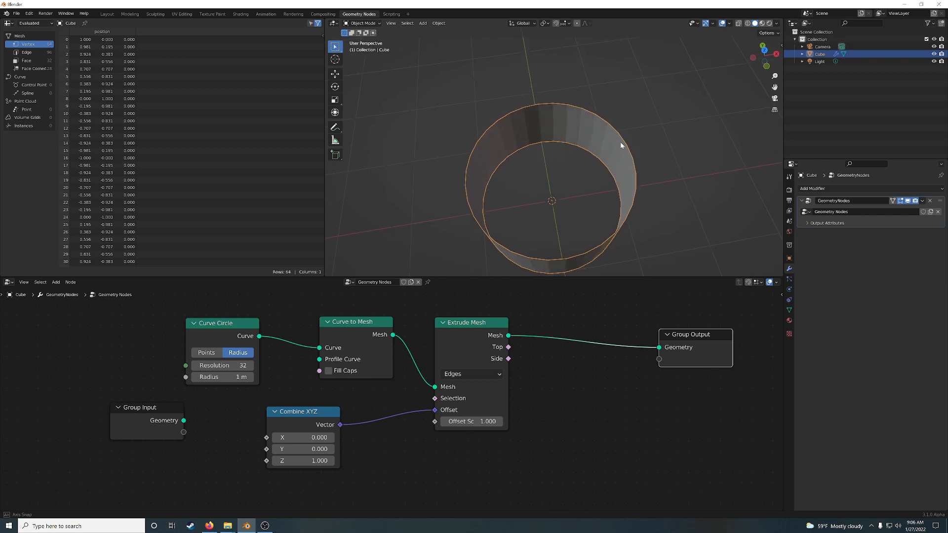
pyautogui.moveTo(621, 144); pyautogui.dragTo(577, 157, button='middle')
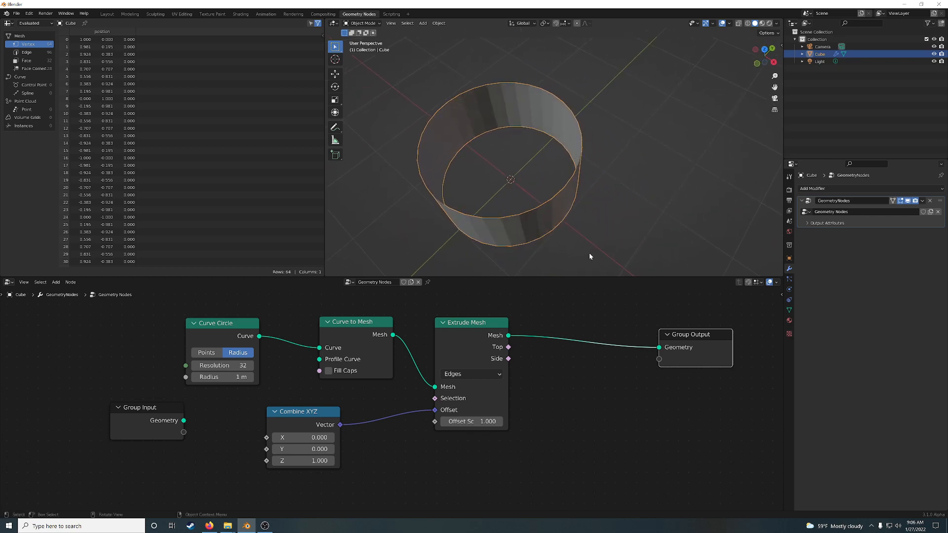
# Insert a second Extrude Mesh node in Faces mode before the Group Output, offset by a Normal node, with Offset Scale 0.200.
pyautogui.moveTo(695, 346); pyautogui.dragTo(714, 334)
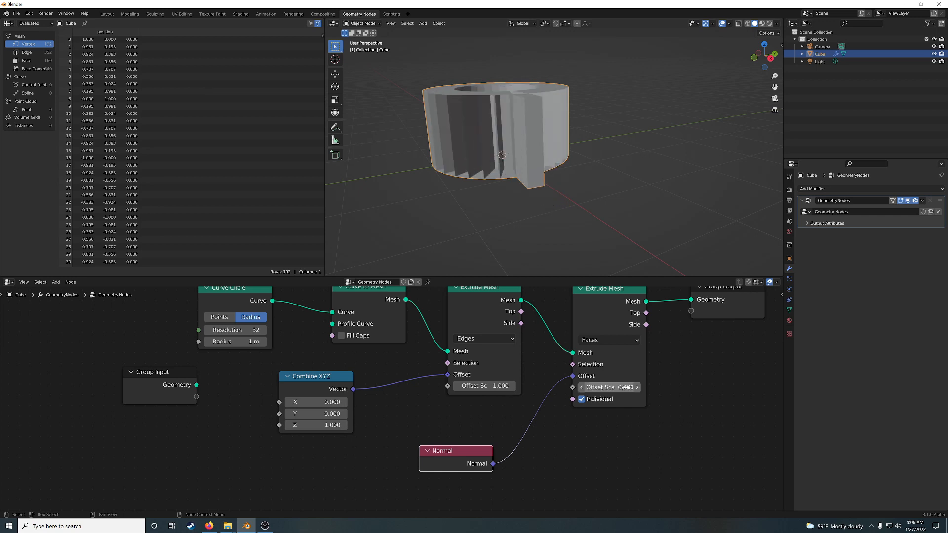
pyautogui.moveTo(582, 143); pyautogui.dragTo(567, 170, button='middle')
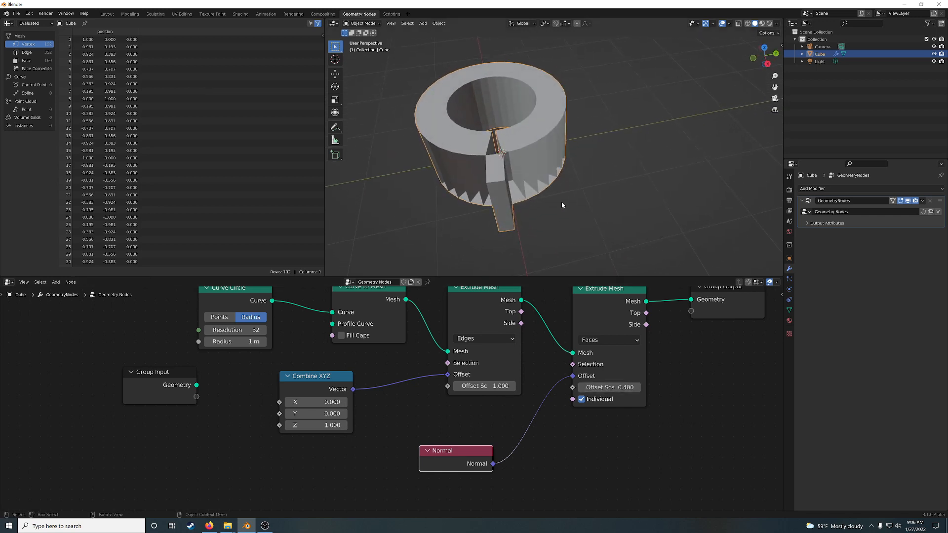
pyautogui.click(582, 388)
pyautogui.click(582, 388)
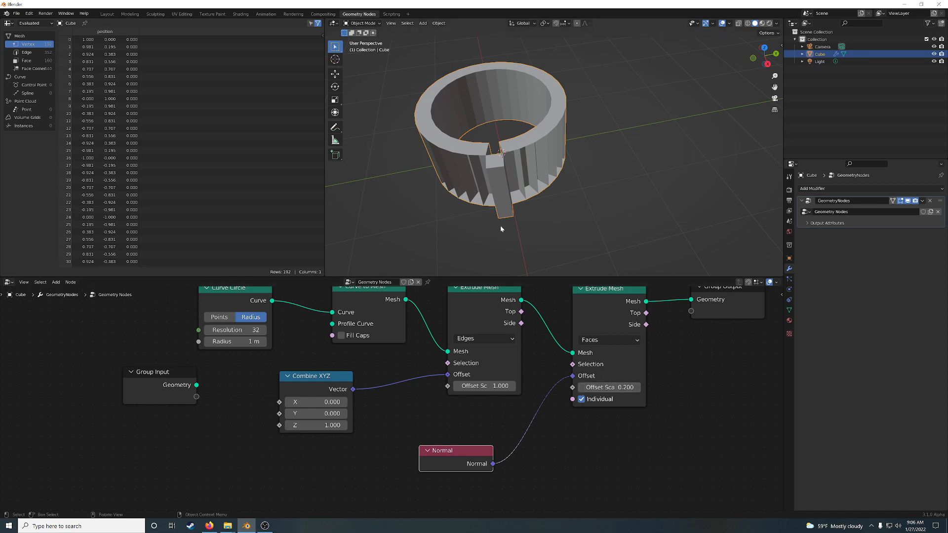
# Turn off Individual on the second Extrude Mesh node, comparing the mesh with the option on and off.
pyautogui.moveTo(500, 225); pyautogui.dragTo(518, 216, button='middle')
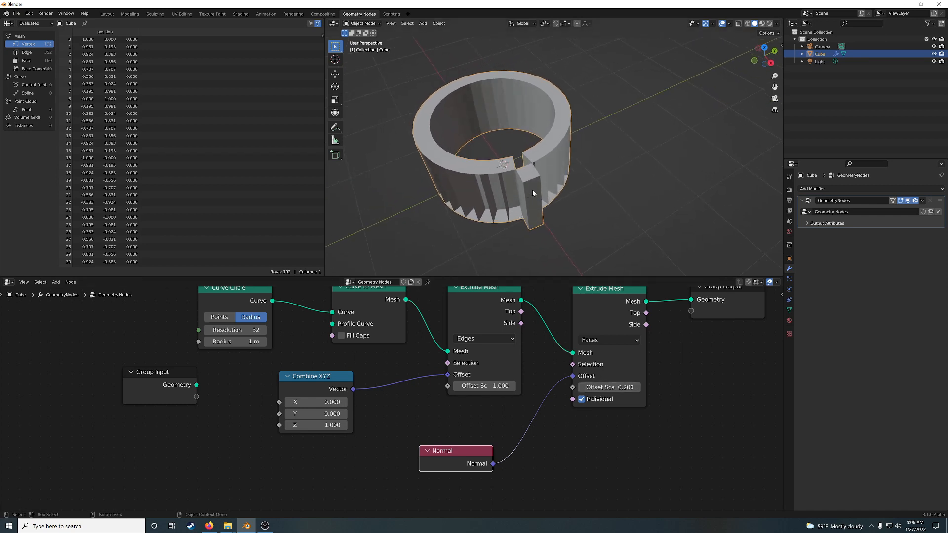
pyautogui.moveTo(532, 189); pyautogui.dragTo(524, 178, button='middle')
pyautogui.click(581, 399)
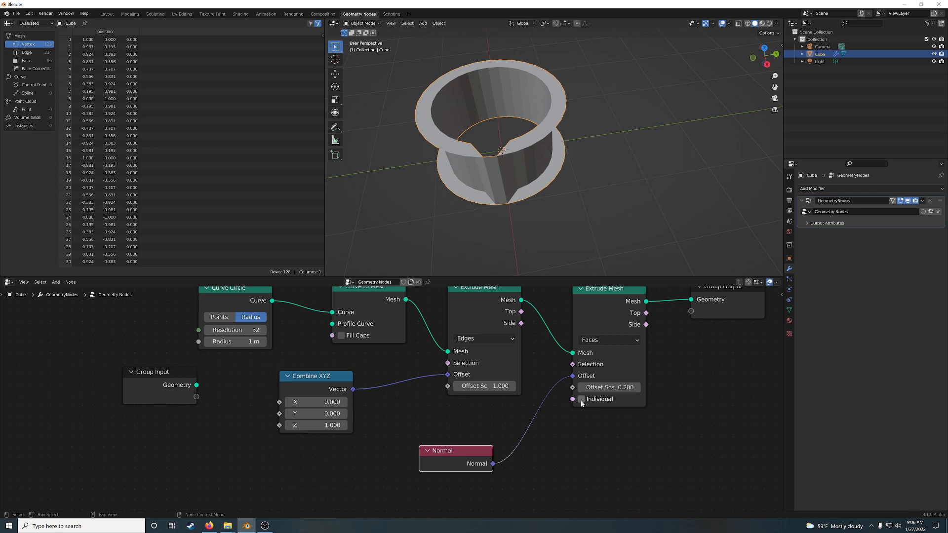
pyautogui.click(581, 399)
pyautogui.click(581, 399)
pyautogui.moveTo(540, 197); pyautogui.dragTo(515, 197, button='middle')
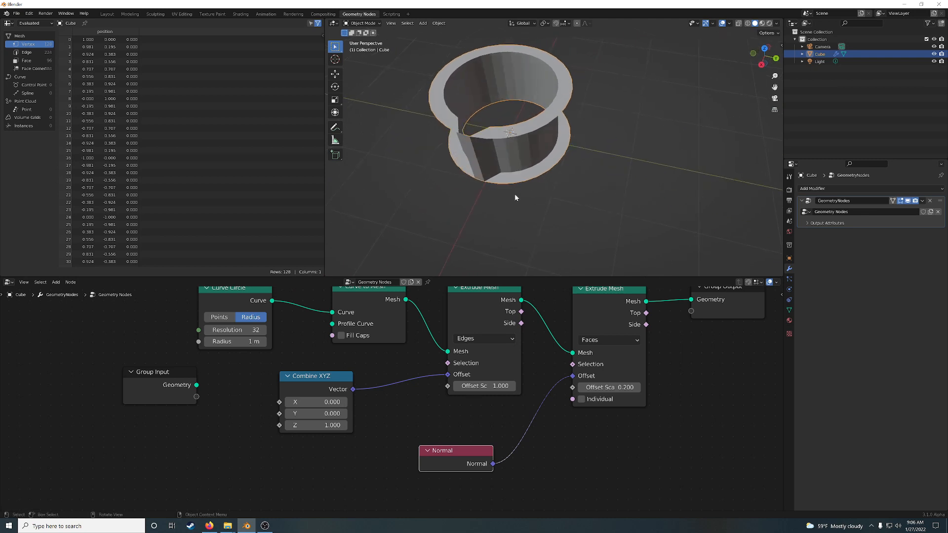
# Move the second Extrude Mesh node aside and add an unconnected Flip Faces node above the node chain.
pyautogui.moveTo(612, 308); pyautogui.dragTo(644, 319)
pyautogui.moveTo(574, 314); pyautogui.dragTo(557, 390, button='middle')
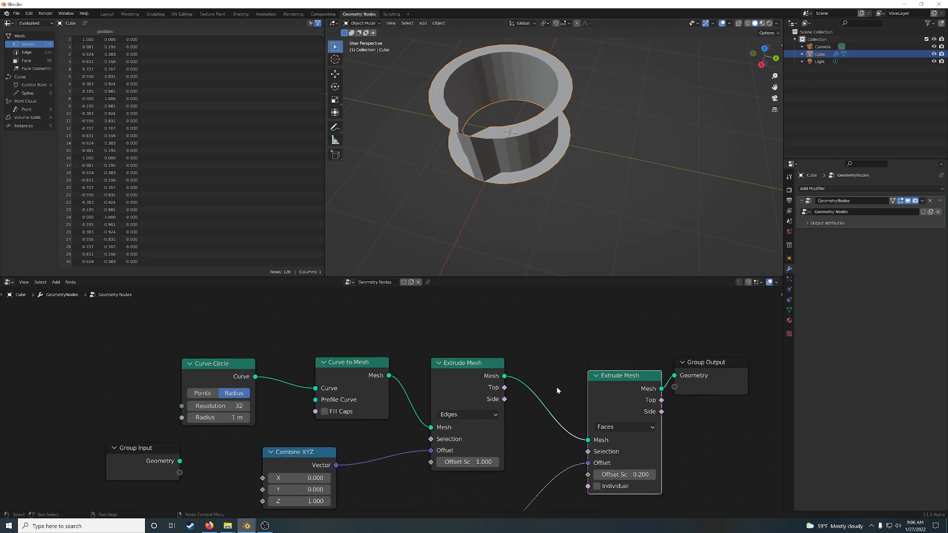
pyautogui.hotkey('shift', 'a')
pyautogui.click(532, 361)
pyautogui.write('fl')
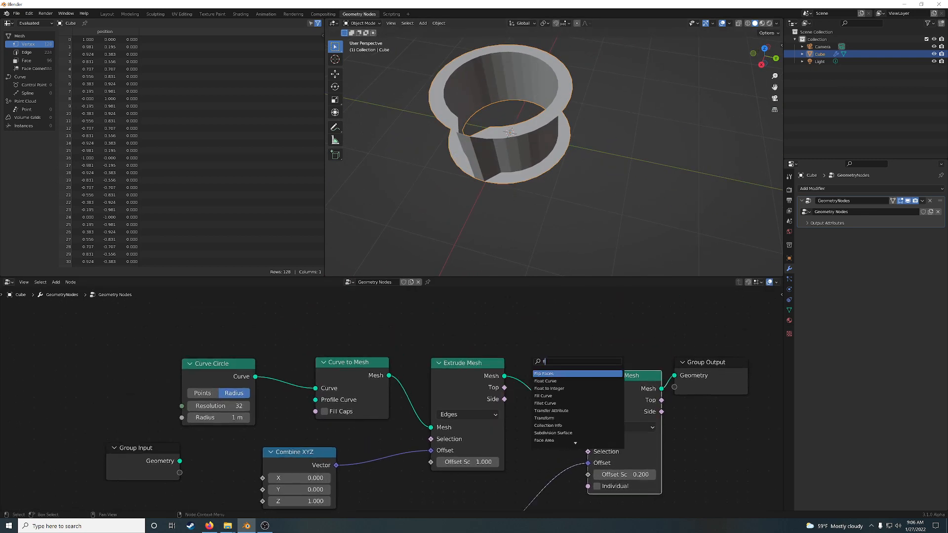
pyautogui.write('ip')
pyautogui.click(552, 374)
pyautogui.click(548, 315)
# Shift the Extrude Mesh nodes aside and insert Flip Faces between Curve to Mesh and the first Extrude Mesh.
pyautogui.scroll(-4, 494, 376)
pyautogui.moveTo(543, 395); pyautogui.dragTo(423, 330, button='middle')
pyautogui.moveTo(543, 464); pyautogui.dragTo(319, 320)
pyautogui.moveTo(450, 328); pyautogui.dragTo(584, 347)
pyautogui.moveTo(326, 395); pyautogui.dragTo(438, 467, button='middle')
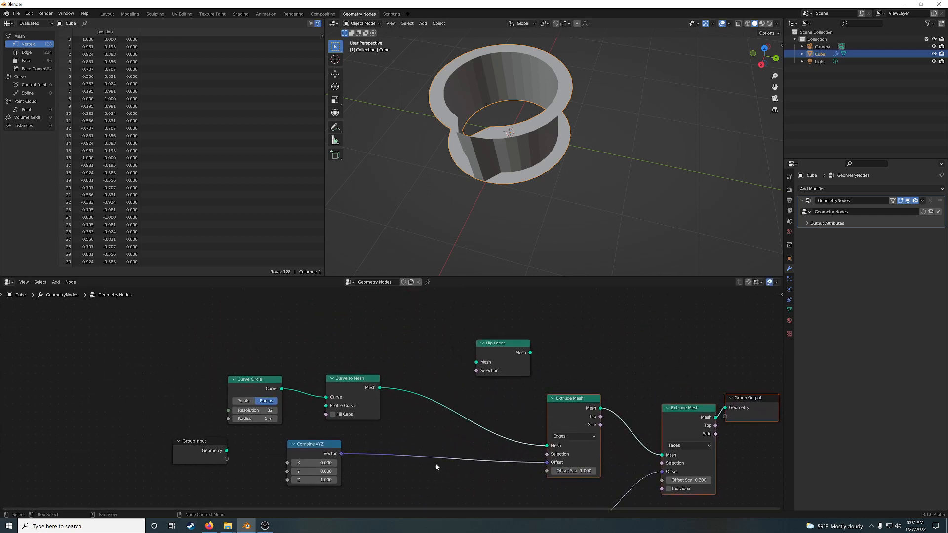
pyautogui.moveTo(490, 356); pyautogui.dragTo(446, 387)
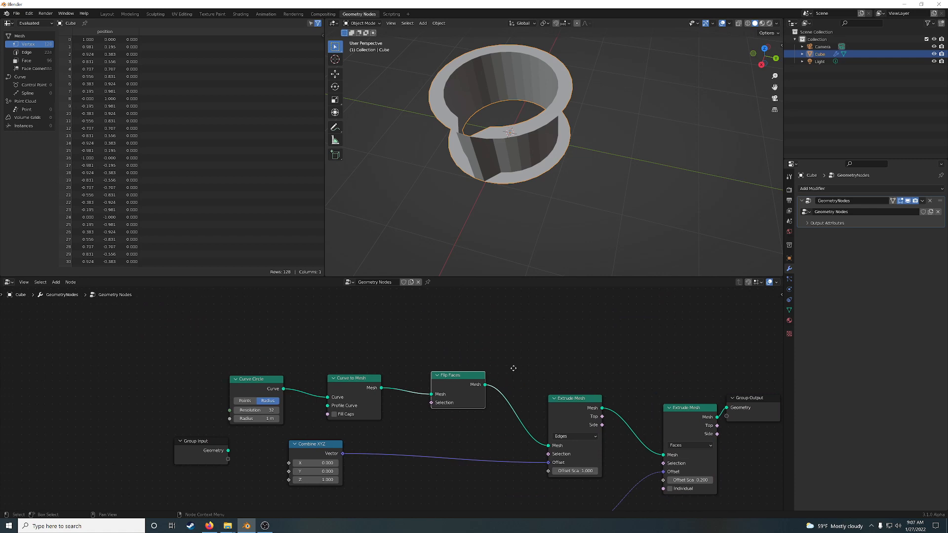
# Relocate Flip Faces between the two Extrude Mesh nodes and move the first Extrude Mesh closer to Curve to Mesh.
pyautogui.moveTo(510, 365); pyautogui.dragTo(471, 330, button='middle')
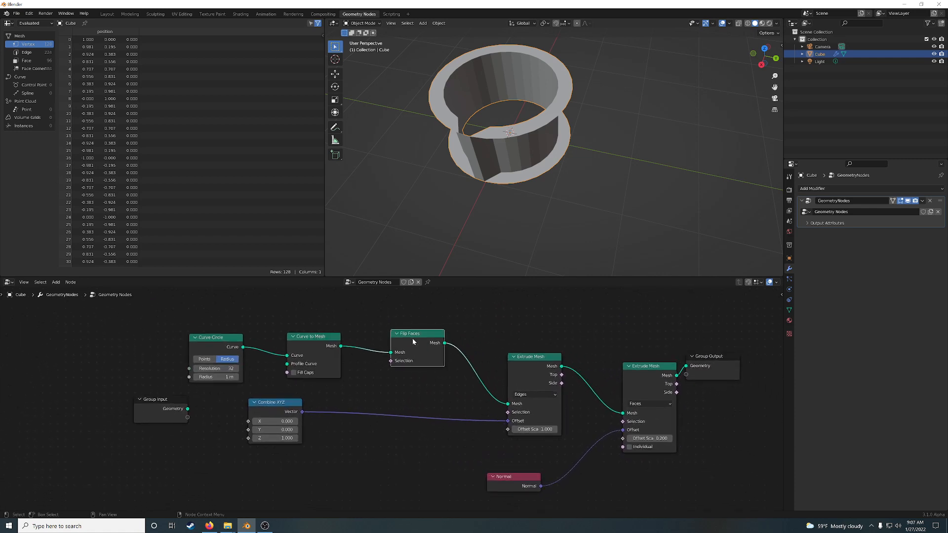
pyautogui.keyDown('alt'); pyautogui.moveTo(412, 333); pyautogui.dragTo(613, 362); pyautogui.keyUp('alt')
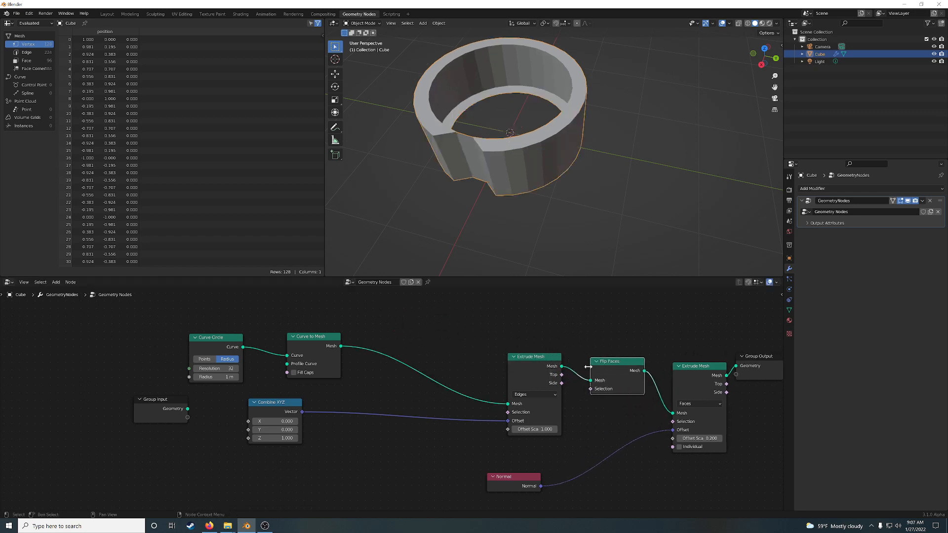
pyautogui.moveTo(537, 360); pyautogui.dragTo(451, 340)
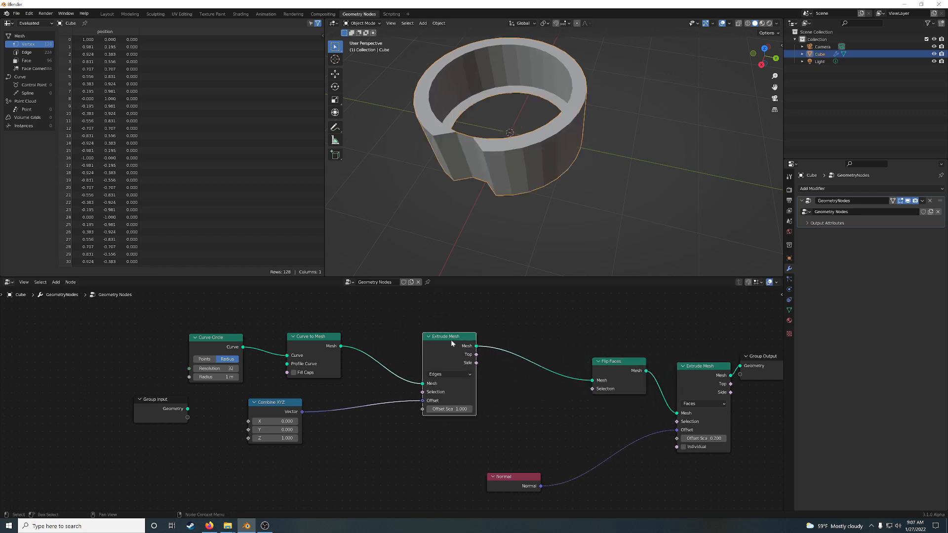
# Toggle muting of the Flip Faces node repeatedly to compare the mesh with and without it.
pyautogui.click(618, 371)
pyautogui.press('m')
pyautogui.press('m')
pyautogui.press('m')
pyautogui.press('m')
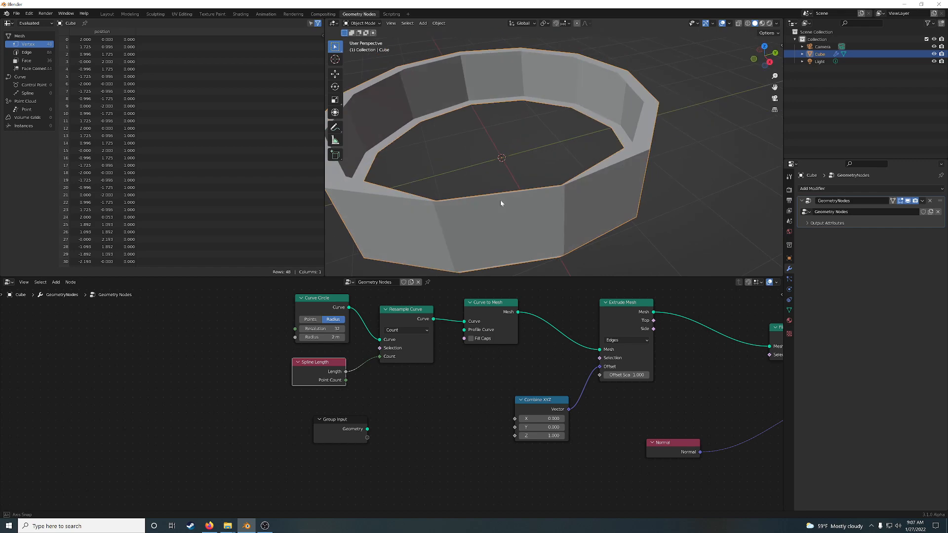
# Drive the Flip Faces Selection with an Equal node that compares the Spline Length node's Length with an Index node.
pyautogui.moveTo(500, 201); pyautogui.dragTo(482, 217, button='middle')
pyautogui.scroll(-3, 482, 215)
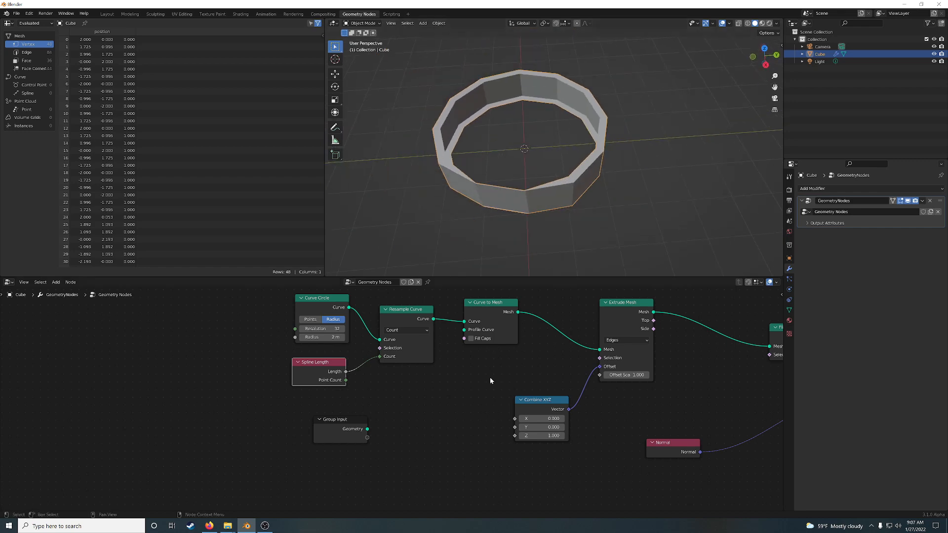
pyautogui.moveTo(490, 380); pyautogui.dragTo(297, 395, button='middle')
pyautogui.moveTo(512, 386); pyautogui.dragTo(444, 409, button='middle')
pyautogui.moveTo(525, 371); pyautogui.dragTo(522, 358)
pyautogui.moveTo(426, 435); pyautogui.dragTo(440, 374, button='middle')
pyautogui.moveTo(166, 370); pyautogui.dragTo(170, 394, button='middle')
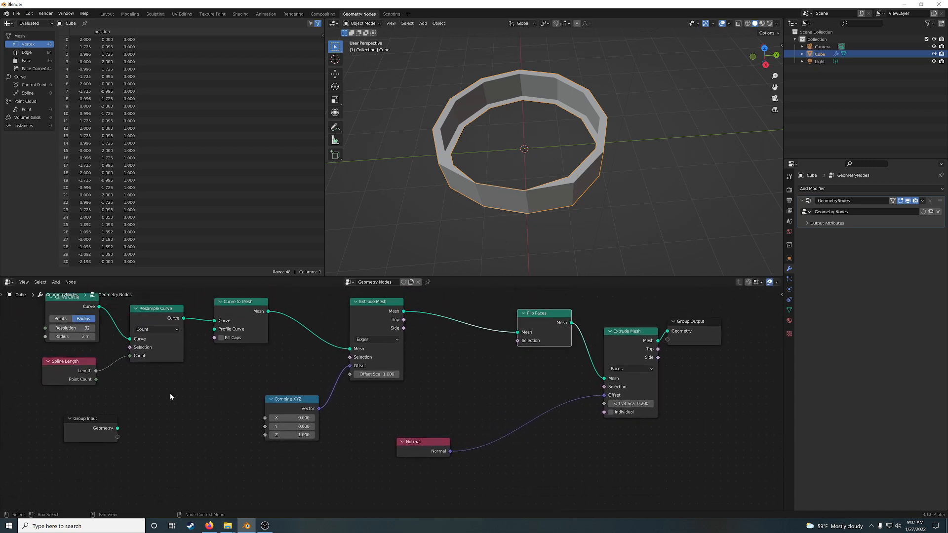
pyautogui.moveTo(96, 379); pyautogui.dragTo(216, 433)
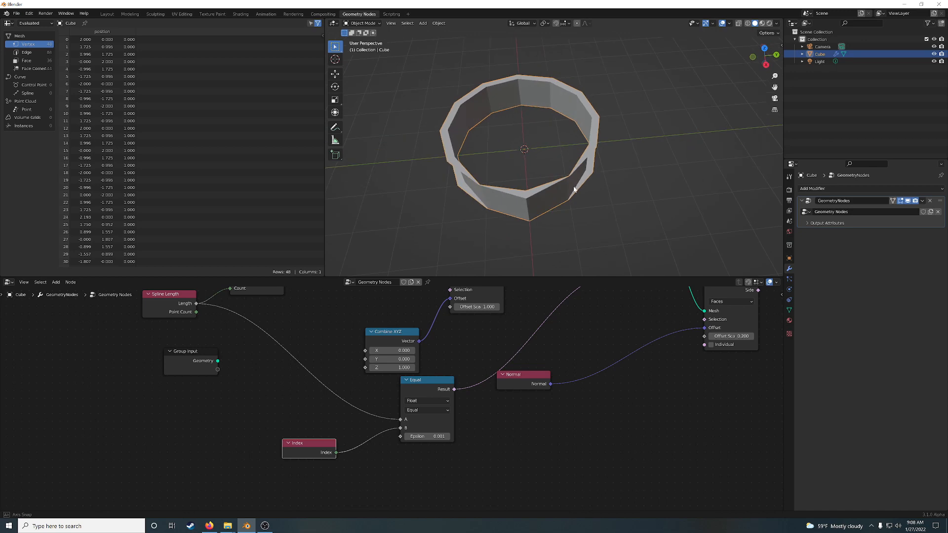
# Set the Curve Circle's radius to 4.9 m and swap the Equal inputs, with Index in A and Length in B.
pyautogui.moveTo(563, 163); pyautogui.dragTo(583, 212, button='middle')
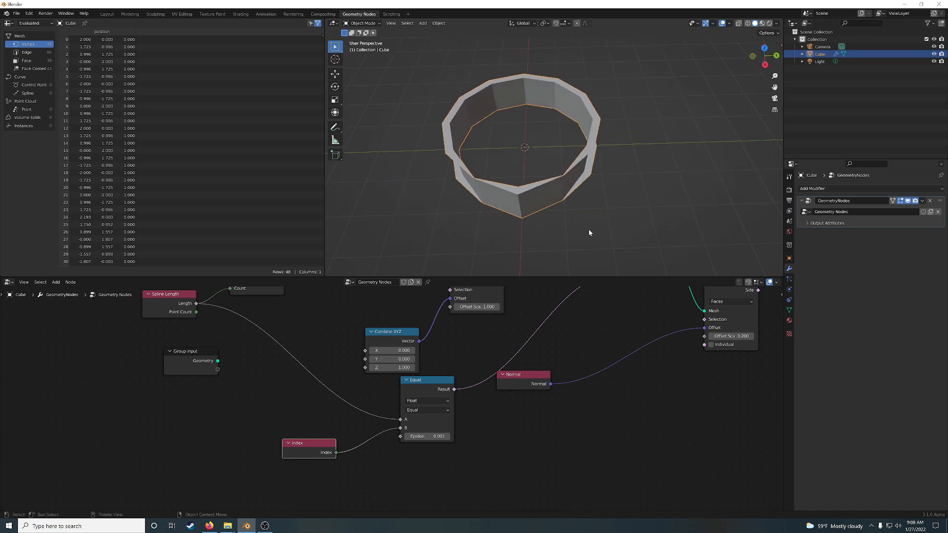
pyautogui.moveTo(594, 334); pyautogui.dragTo(607, 413, button='middle')
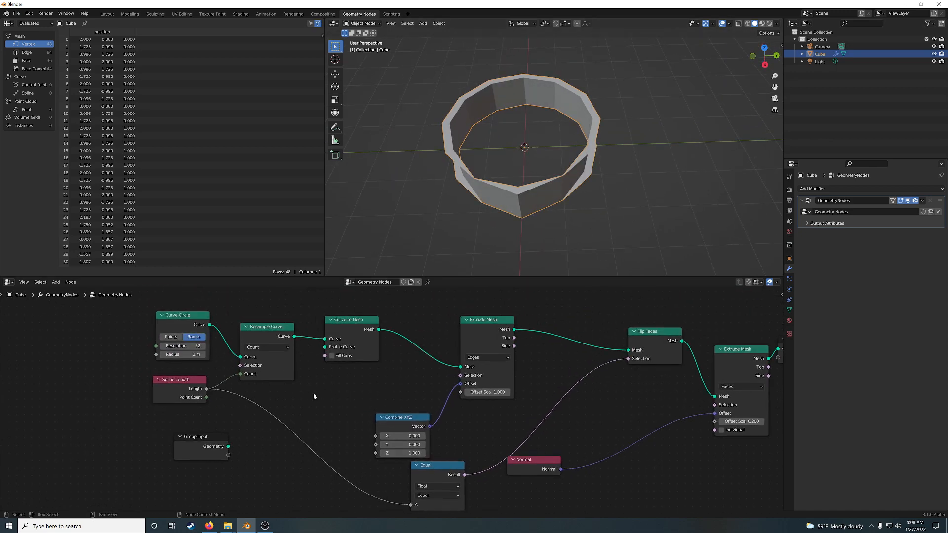
pyautogui.moveTo(183, 353); pyautogui.dragTo(202, 354)
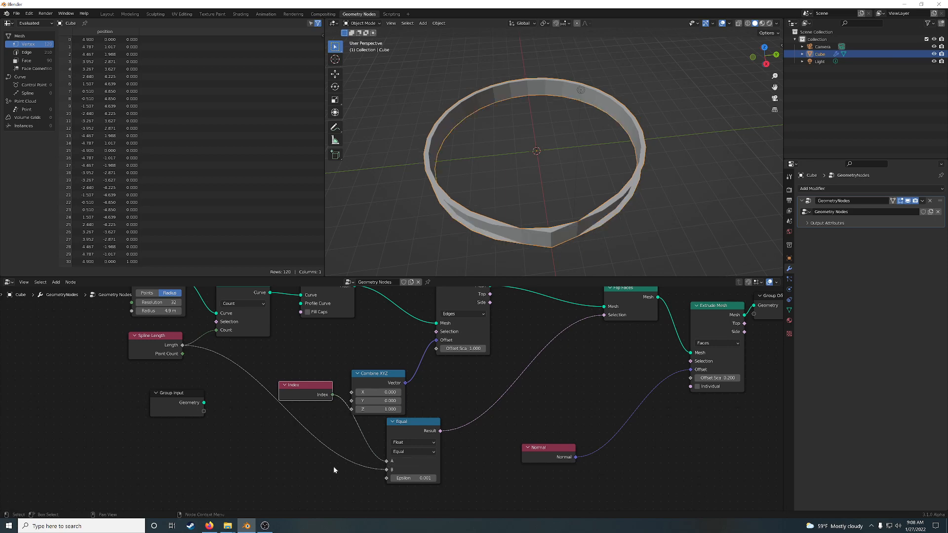
# Add a Math node set to Subtract below the Index node.
pyautogui.moveTo(334, 466); pyautogui.dragTo(387, 449, button='middle')
pyautogui.hotkey('shift', 'a')
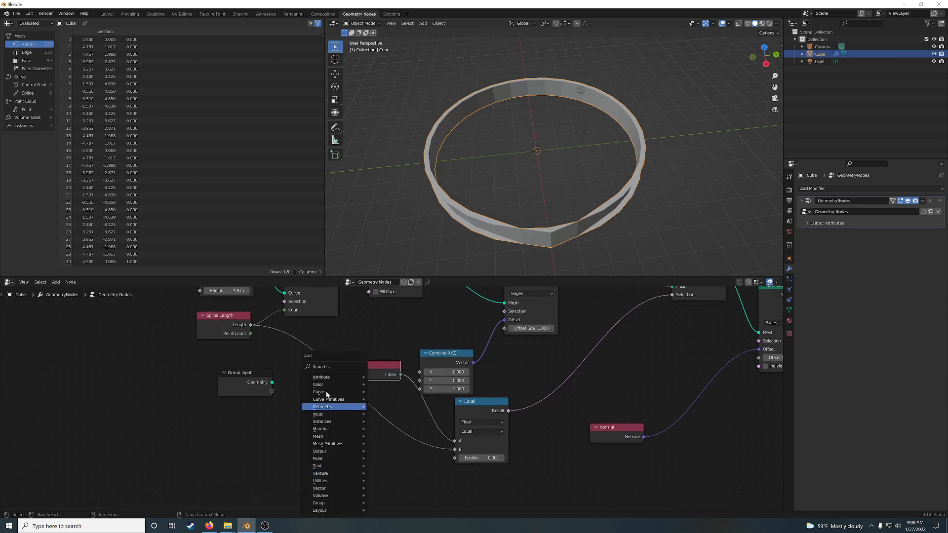
pyautogui.click(340, 363)
pyautogui.write('sub')
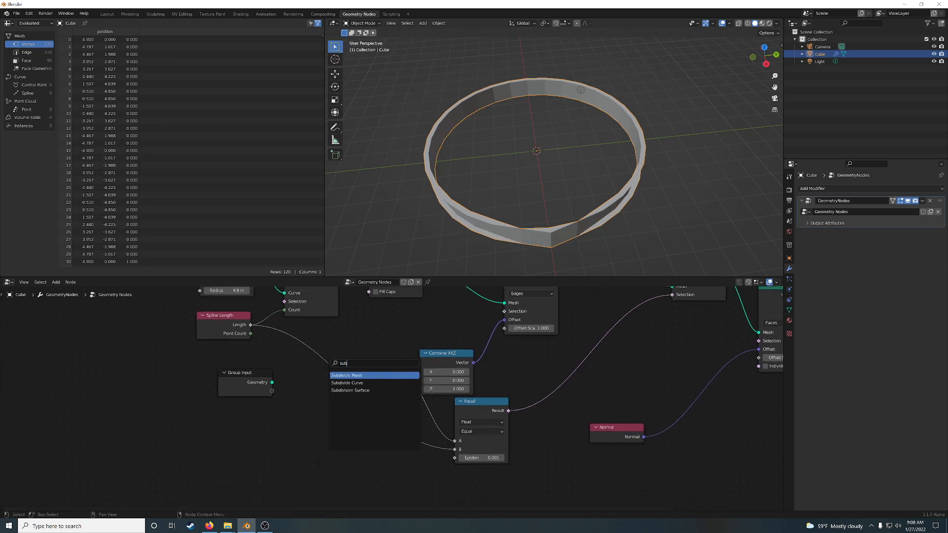
pyautogui.press('Down')
pyautogui.press('Up')
pyautogui.press('BackSpace')
pyautogui.press('BackSpace')
pyautogui.press('BackSpace')
pyautogui.write('math')
pyautogui.click(352, 440)
pyautogui.click(352, 461)
pyautogui.click(341, 340)
# Route Spline Length's Length output through the Subtract node into input B of the Equal node.
pyautogui.moveTo(250, 325); pyautogui.dragTo(325, 479)
pyautogui.moveTo(379, 450); pyautogui.dragTo(455, 450)
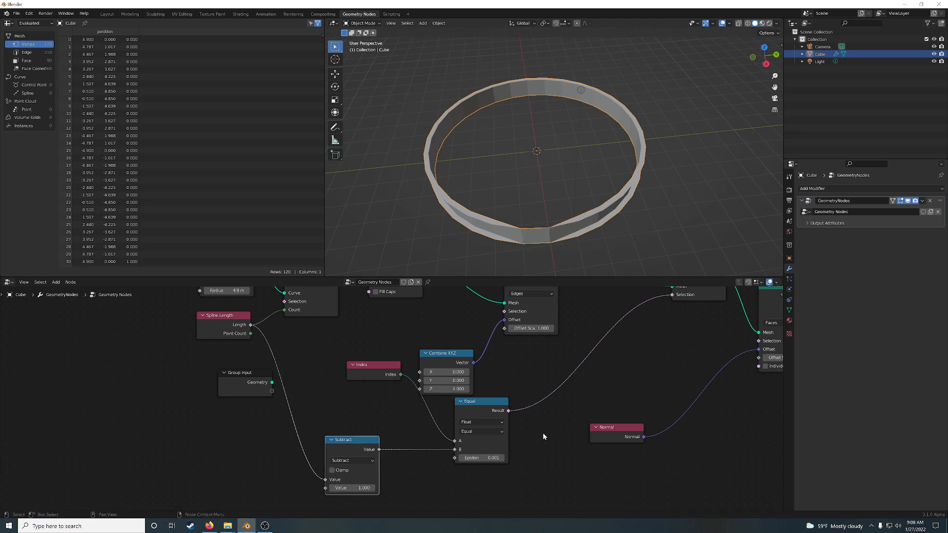
pyautogui.moveTo(563, 428); pyautogui.dragTo(493, 410, button='middle')
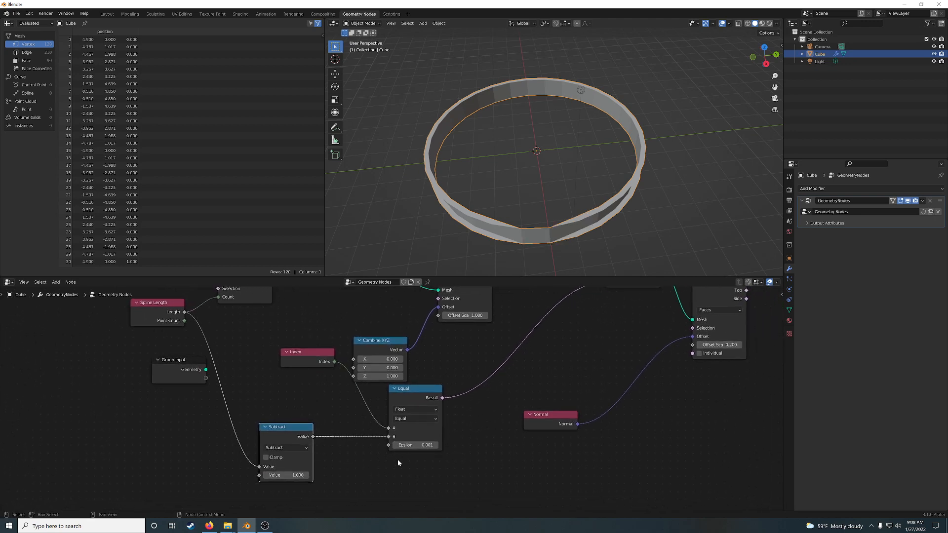
# Set the Subtract node's second value to 2 and inspect the ring's flipped face.
pyautogui.moveTo(525, 252); pyautogui.dragTo(513, 263, button='middle')
pyautogui.click(285, 475)
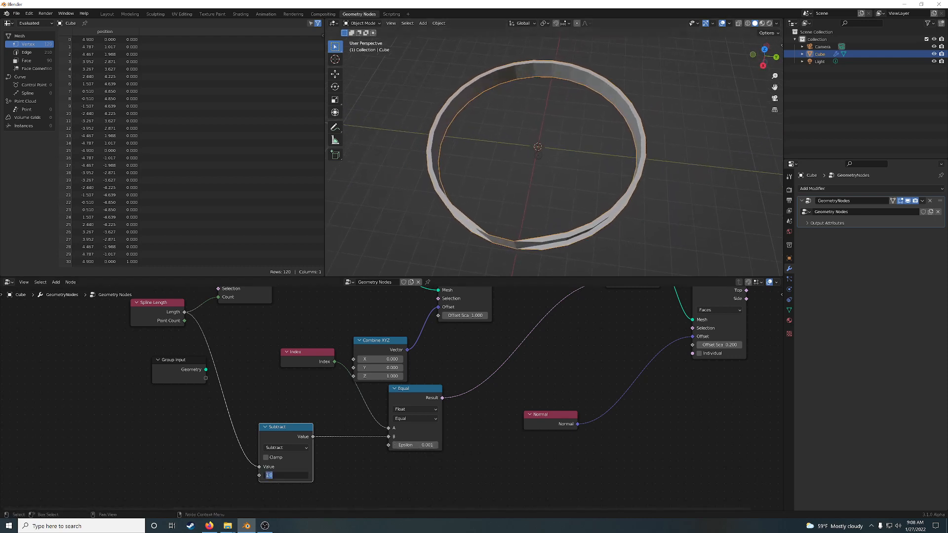
pyautogui.write('2')
pyautogui.press('Return')
pyautogui.moveTo(511, 340); pyautogui.dragTo(440, 375, button='middle')
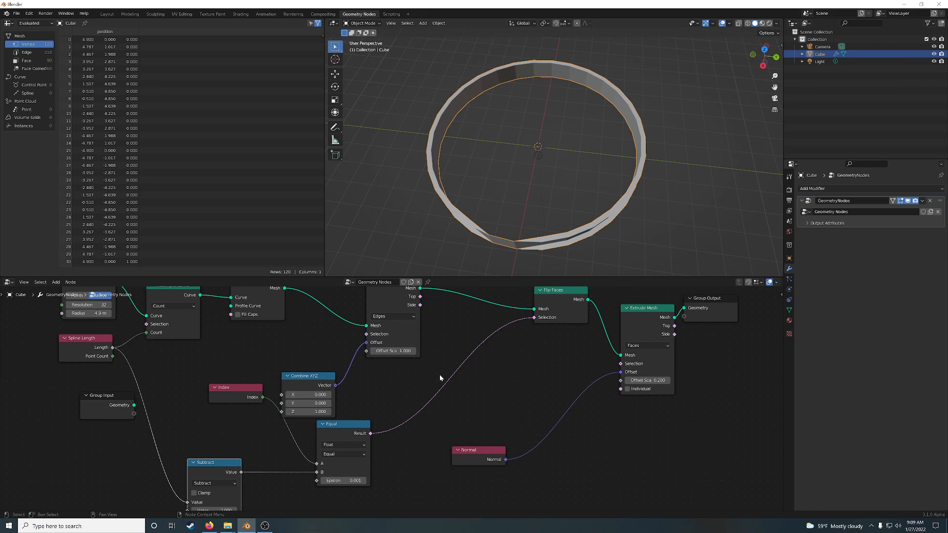
pyautogui.moveTo(496, 212); pyautogui.dragTo(507, 199, button='middle')
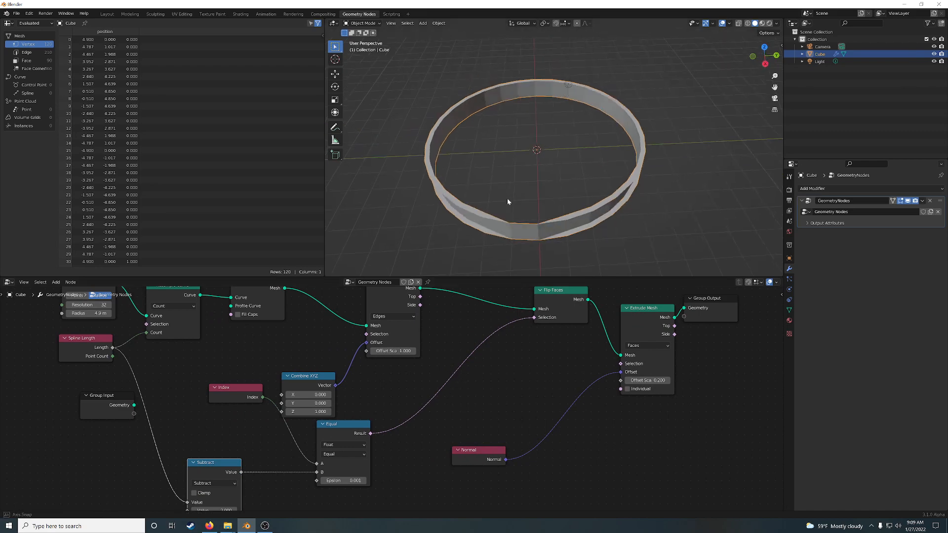
# Move the Index node down beside the comparison node and change the comparison from Equal to Greater Than.
pyautogui.scroll(-1, 518, 370)
pyautogui.scroll(-1, 454, 413)
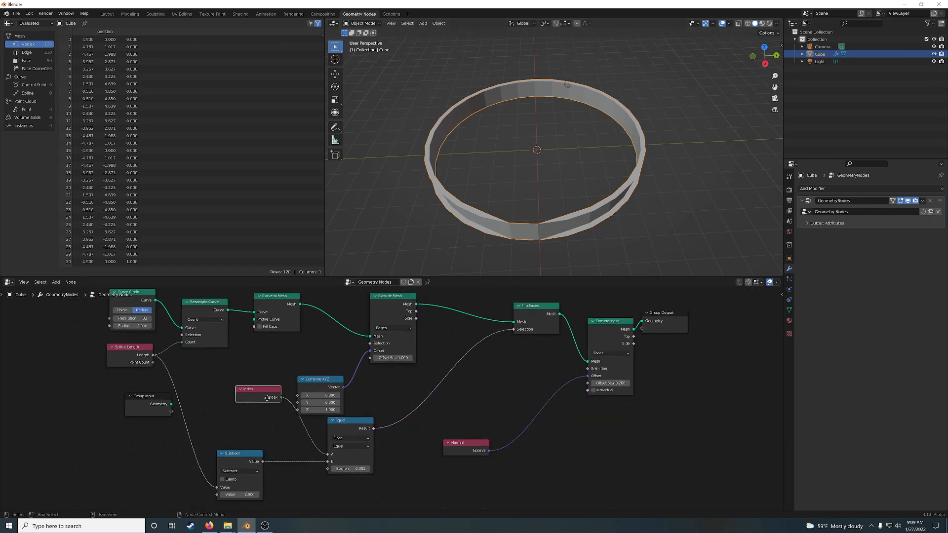
pyautogui.moveTo(269, 398); pyautogui.dragTo(279, 436)
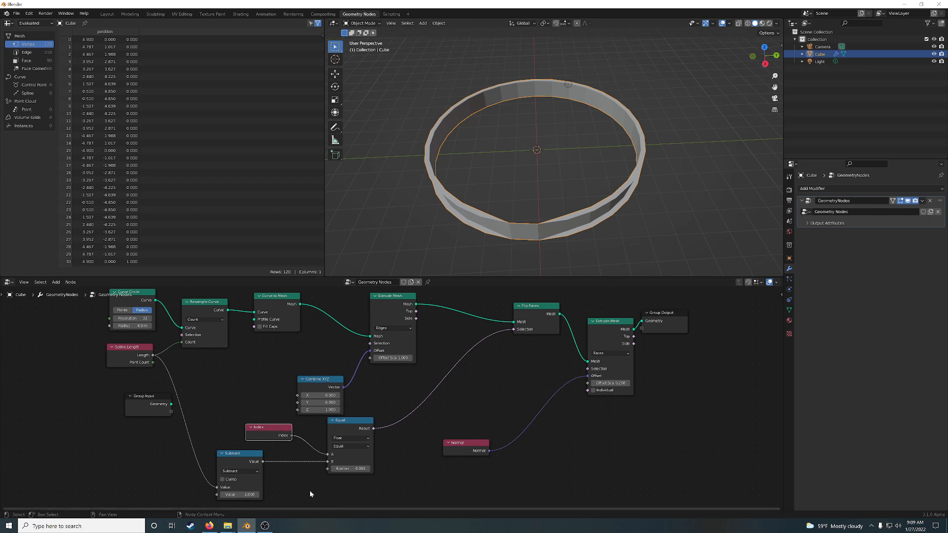
pyautogui.click(355, 446)
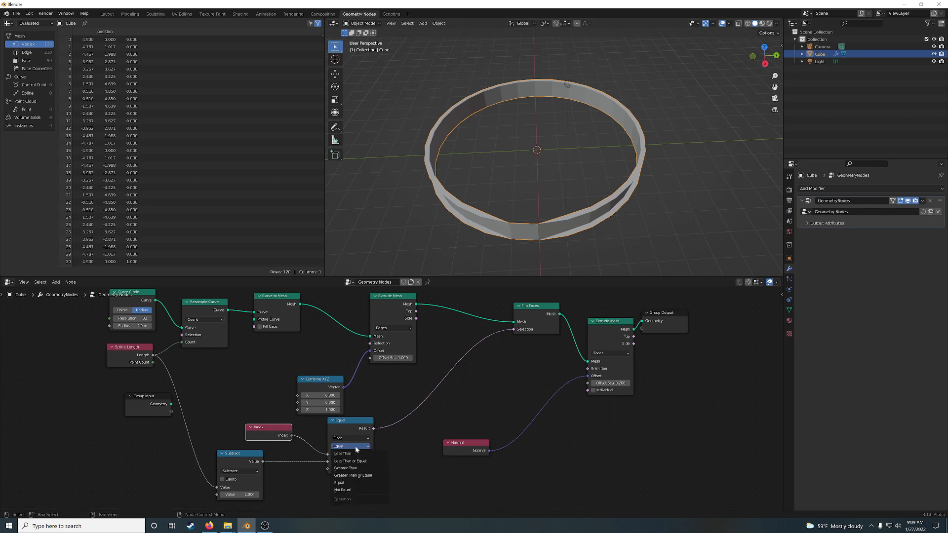
pyautogui.click(365, 468)
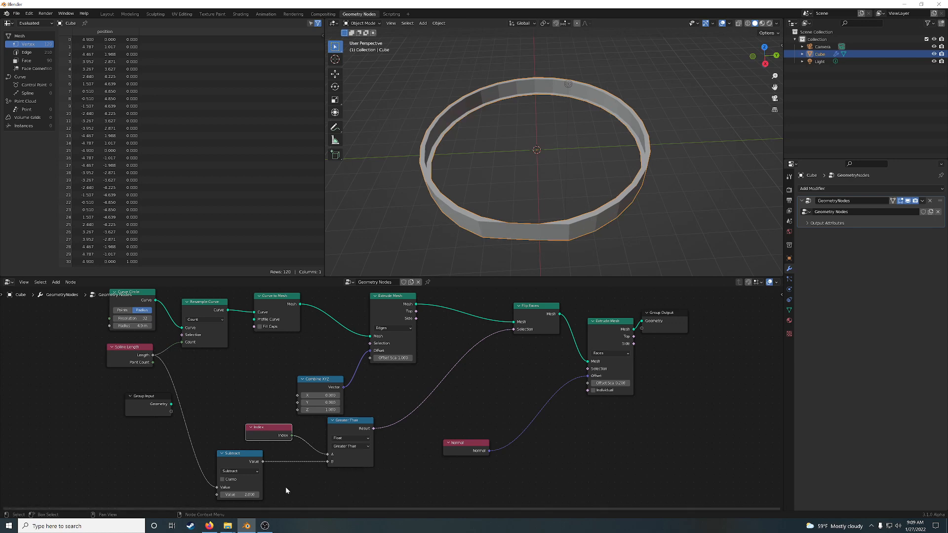
pyautogui.moveTo(535, 253)
pyautogui.mouseDown(button='middle')
pyautogui.moveTo(560, 242)
pyautogui.moveTo(539, 260)
pyautogui.mouseUp(button='middle')
# Enable Individual on the Faces Extrude Mesh node and slide the Subtract value to vary which faces flip.
pyautogui.click(594, 390)
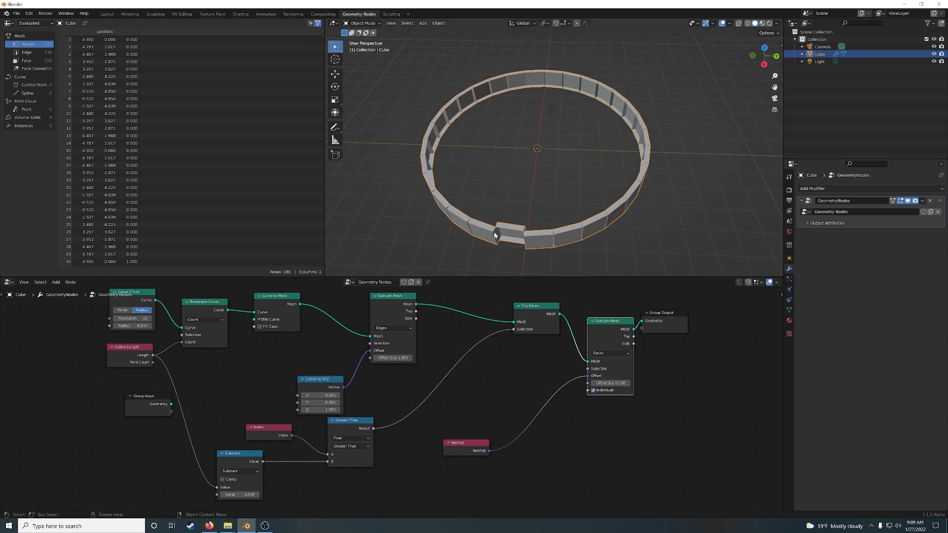
pyautogui.moveTo(533, 242); pyautogui.dragTo(538, 240, button='middle')
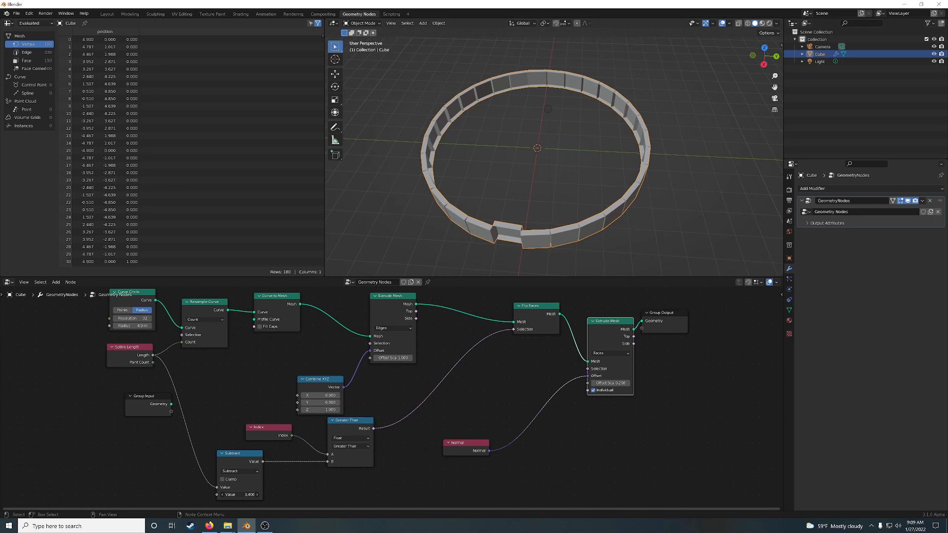
pyautogui.moveTo(240, 495); pyautogui.dragTo(288, 497)
pyautogui.moveTo(317, 485); pyautogui.dragTo(374, 447, button='middle')
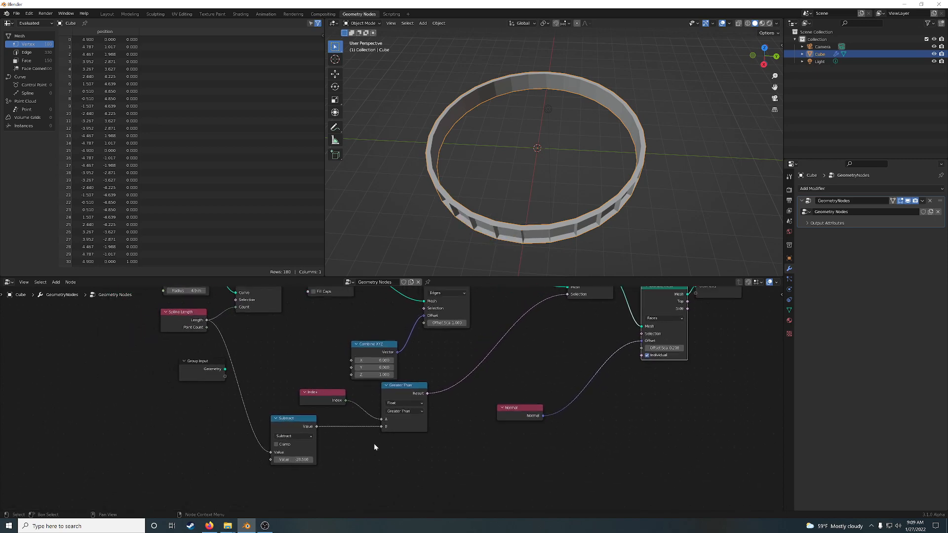
# Change the comparison to Less Than and set the Subtract value to 0.
pyautogui.click(404, 410)
pyautogui.click(400, 423)
pyautogui.click(293, 460)
pyautogui.write('0')
pyautogui.press('Return')
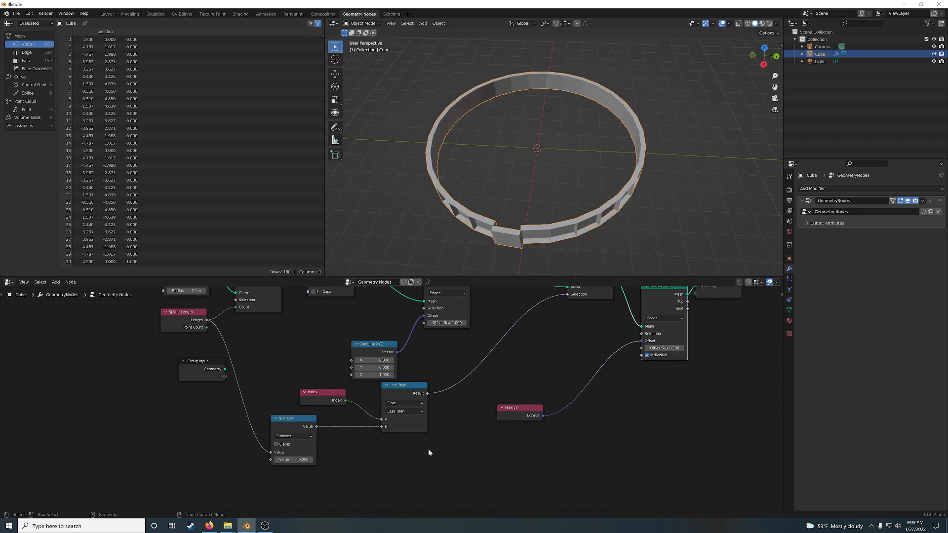
# Set the Subtract value to 1.3 and slide it further to test which faces flip.
pyautogui.click(293, 460)
pyautogui.write('1.3')
pyautogui.press('Return')
pyautogui.moveTo(293, 459); pyautogui.dragTo(520, 460)
pyautogui.moveTo(407, 459); pyautogui.dragTo(415, 459)
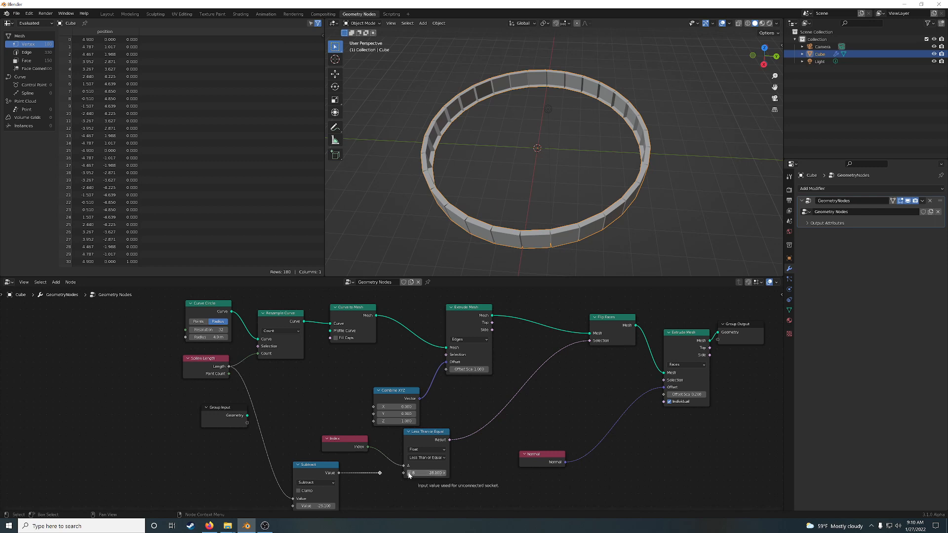
# Set the Less Than or Equal node's unconnected B value to 29.
pyautogui.click(409, 473)
pyautogui.doubleClick(410, 475)
pyautogui.write('29')
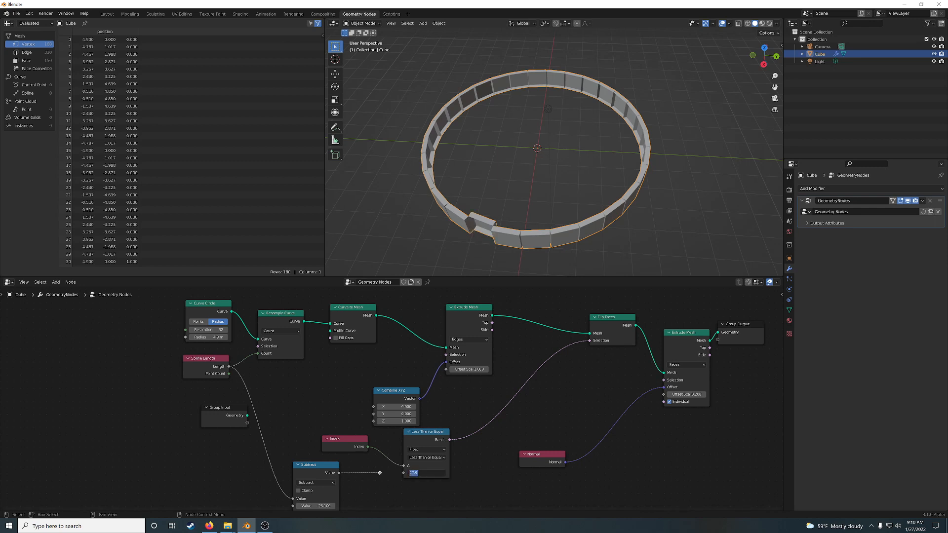
pyautogui.press('Return')
# Change the comparison to Greater Than or Equal and adjust the Subtract value feeding its B input.
pyautogui.moveTo(474, 462); pyautogui.dragTo(463, 428, button='middle')
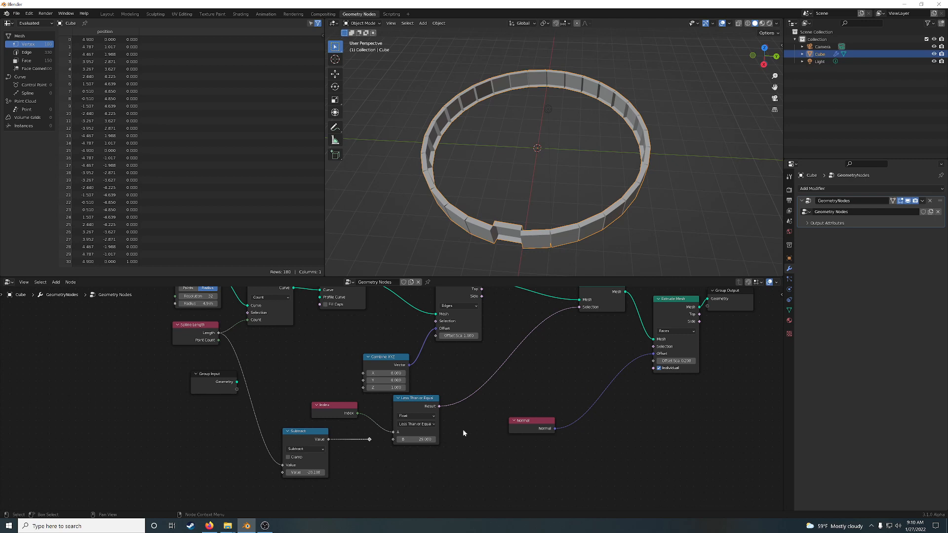
pyautogui.click(417, 424)
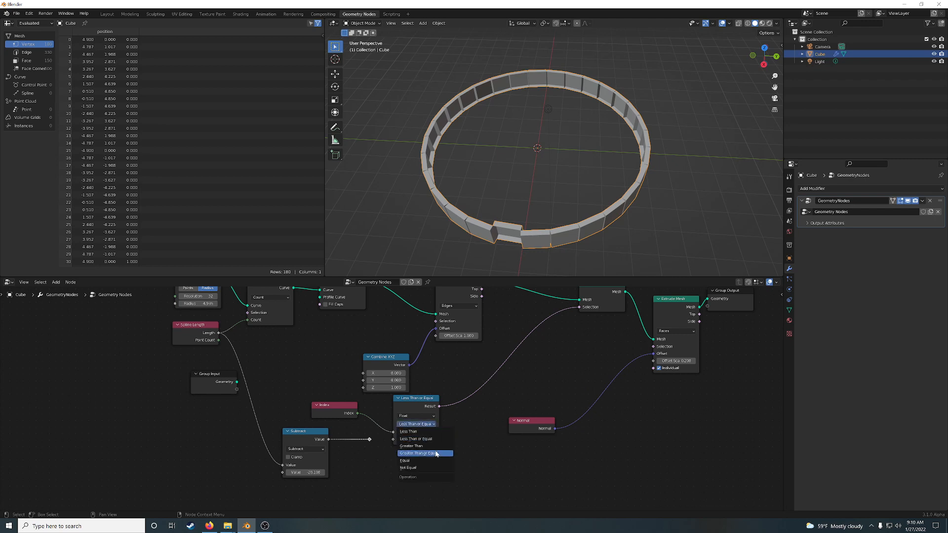
pyautogui.click(436, 454)
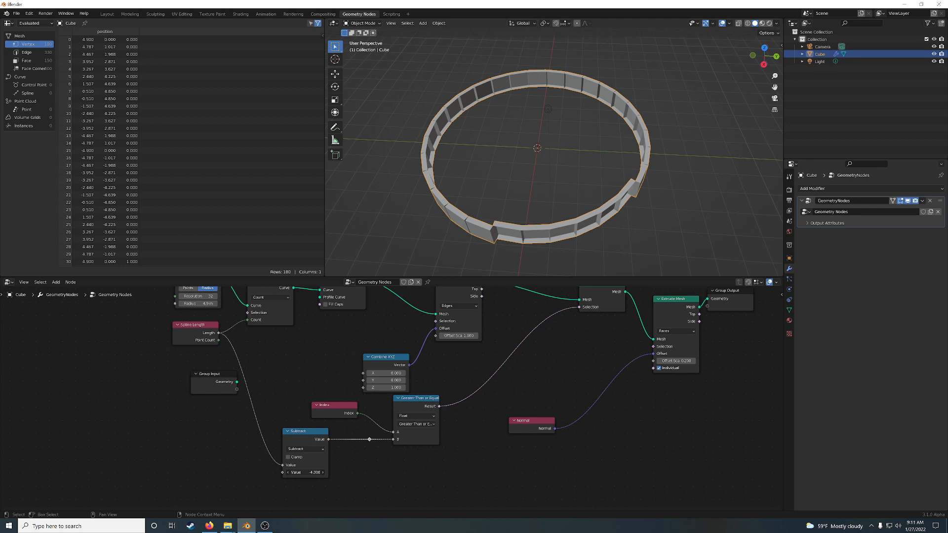
pyautogui.moveTo(306, 473)
pyautogui.mouseDown()
pyautogui.moveTo(284, 472)
pyautogui.moveTo(359, 473)
pyautogui.moveTo(282, 472)
pyautogui.moveTo(296, 472)
pyautogui.mouseUp()
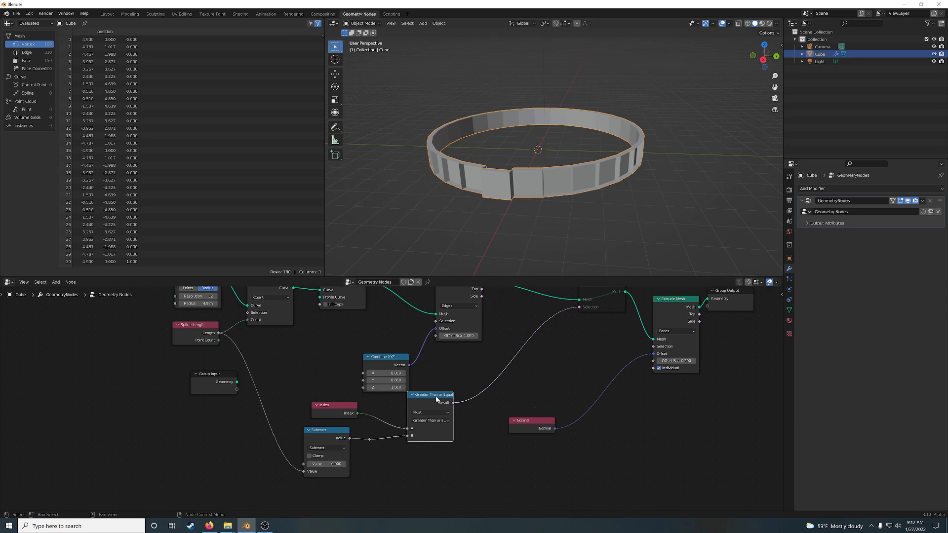
# Save the file as test.blend in the My Blend Files folder.
pyautogui.click(16, 14)
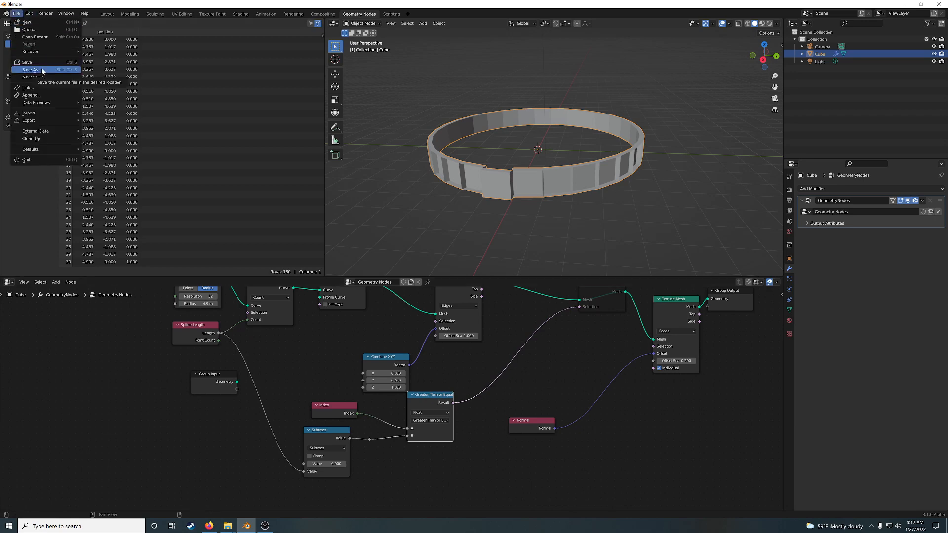
pyautogui.click(40, 63)
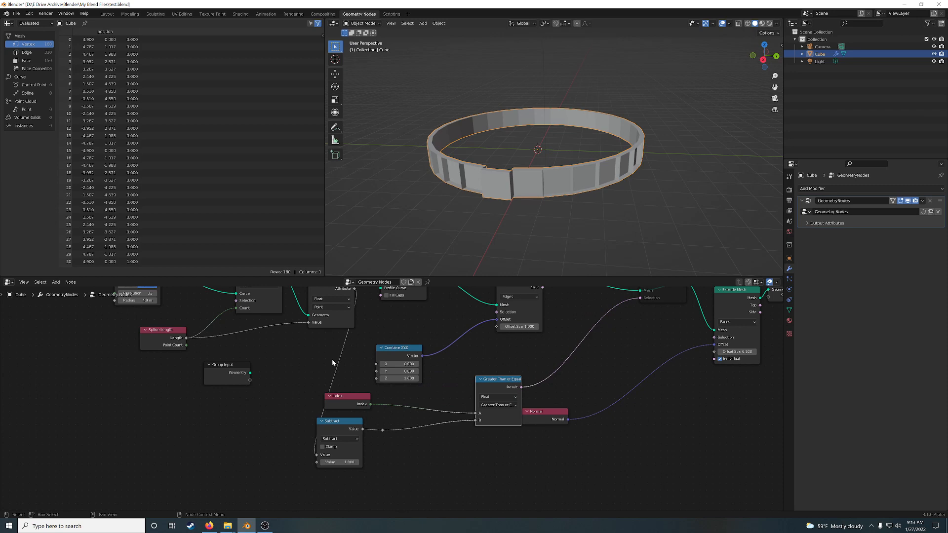
# Move the Resample Curve and Capture Attribute nodes closer to Curve Circle to tidy the start of the chain.
pyautogui.moveTo(331, 359); pyautogui.dragTo(361, 394, button='middle')
pyautogui.moveTo(361, 316); pyautogui.dragTo(347, 320)
pyautogui.moveTo(280, 311); pyautogui.dragTo(221, 311)
pyautogui.moveTo(342, 318); pyautogui.dragTo(304, 320)
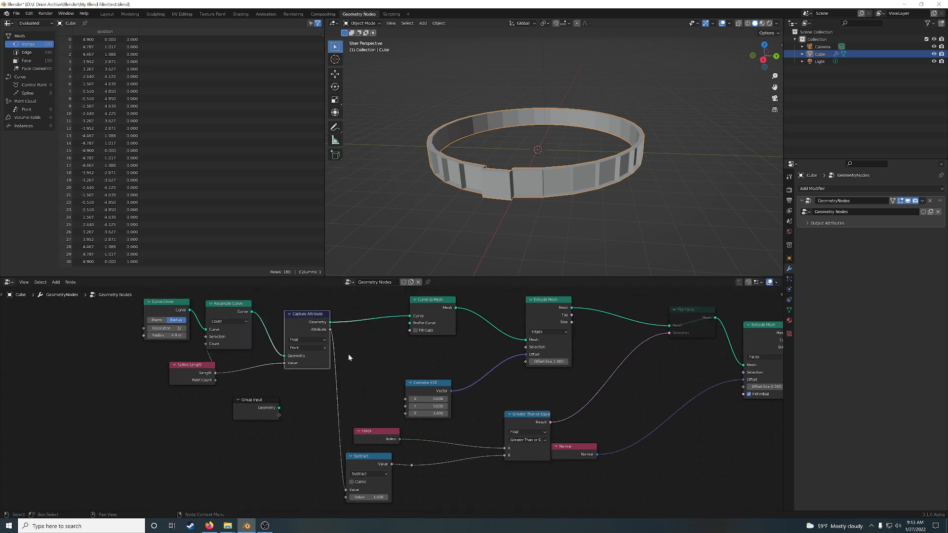
pyautogui.moveTo(381, 377); pyautogui.dragTo(334, 362, button='middle')
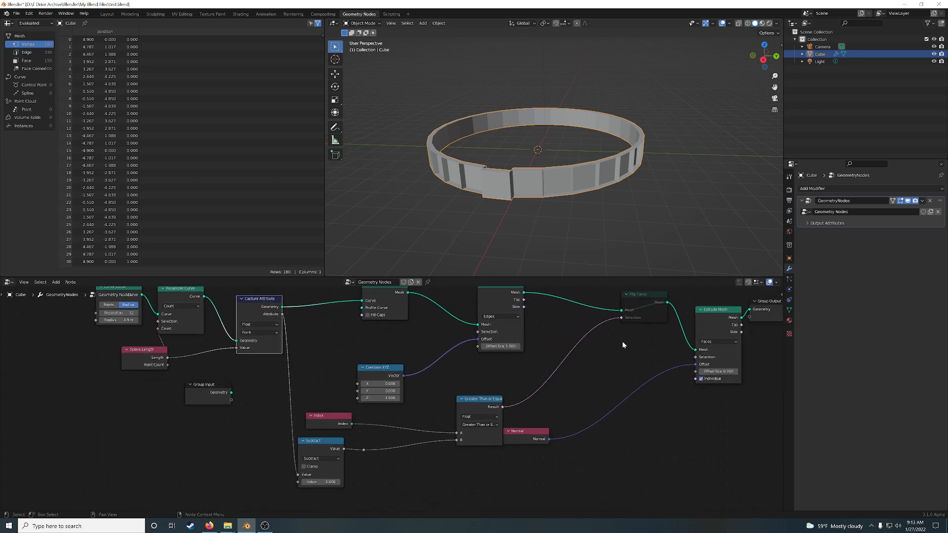
# Try different Subtract values, settle on 2, and inspect the flipped faces on the ring.
pyautogui.moveTo(321, 482); pyautogui.dragTo(230, 481)
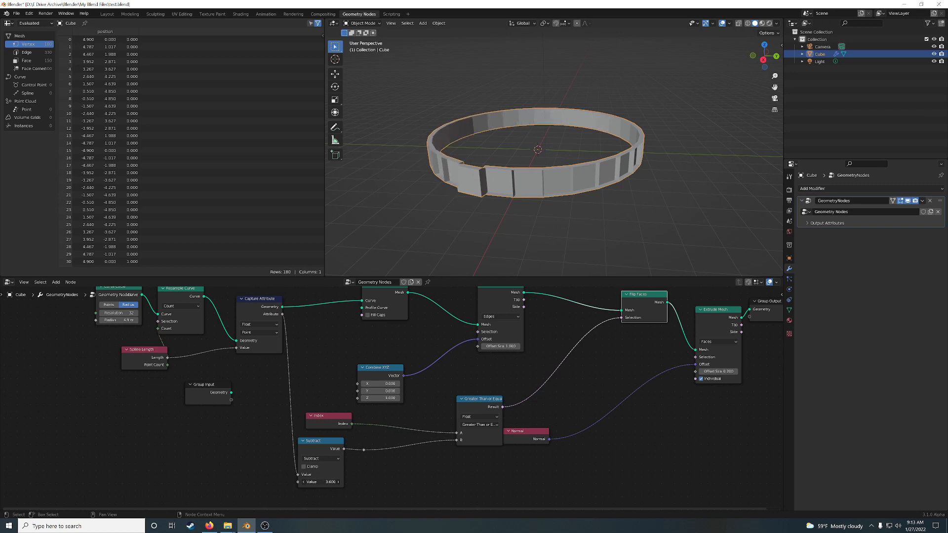
pyautogui.click(309, 482)
pyautogui.write('2')
pyautogui.press('Return')
pyautogui.moveTo(492, 223); pyautogui.dragTo(561, 194, button='middle')
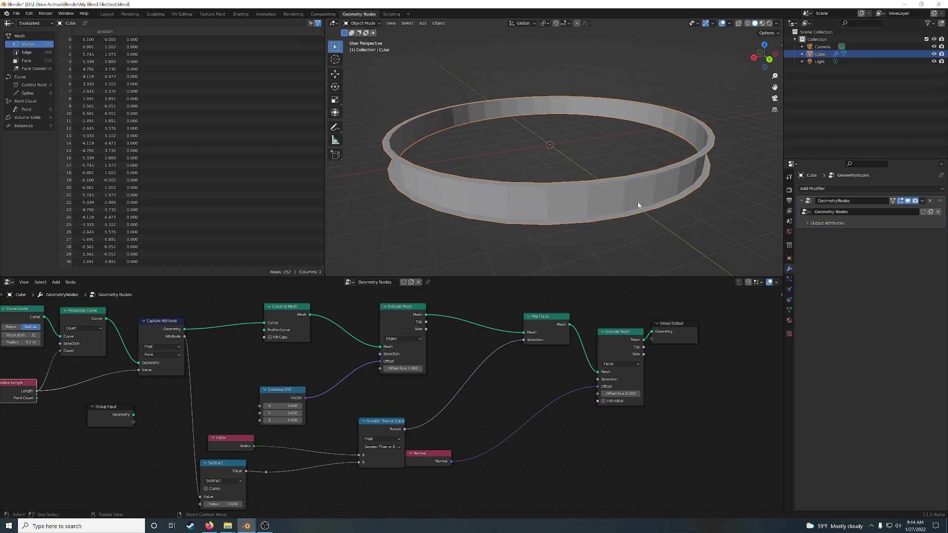
# Move the Normal node away from the Greater Than or Equal node, nearer to the Faces Extrude Mesh.
pyautogui.moveTo(637, 205); pyautogui.dragTo(655, 212, button='middle')
pyautogui.moveTo(508, 439); pyautogui.dragTo(558, 428, button='middle')
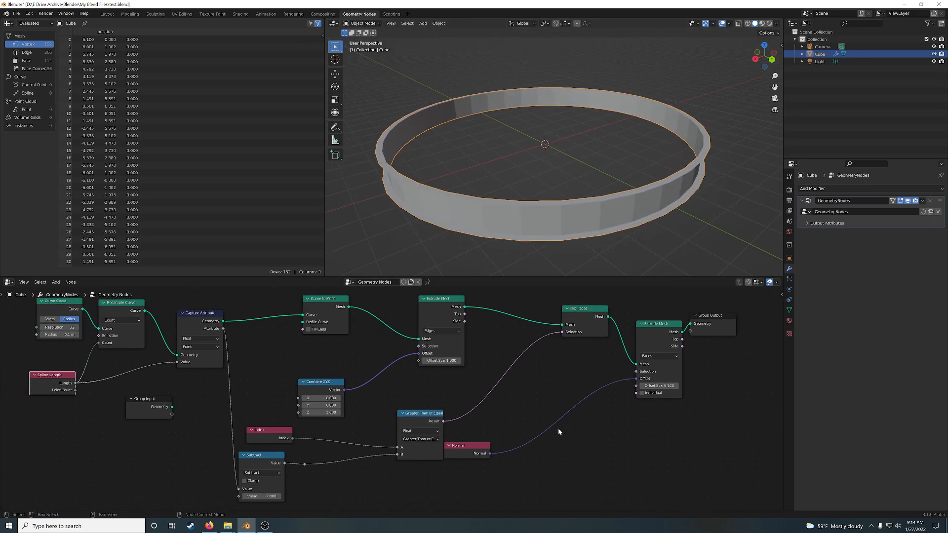
pyautogui.moveTo(487, 444); pyautogui.dragTo(543, 414)
pyautogui.moveTo(624, 426); pyautogui.dragTo(514, 443, button='middle')
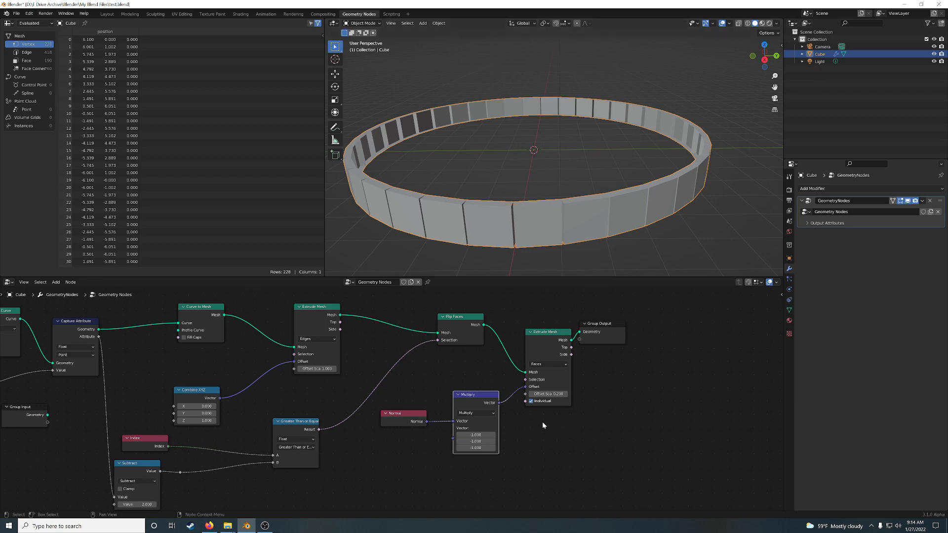
# Disable Individual on the Faces Extrude Mesh and move the Normal node closer to the Multiply node.
pyautogui.click(531, 401)
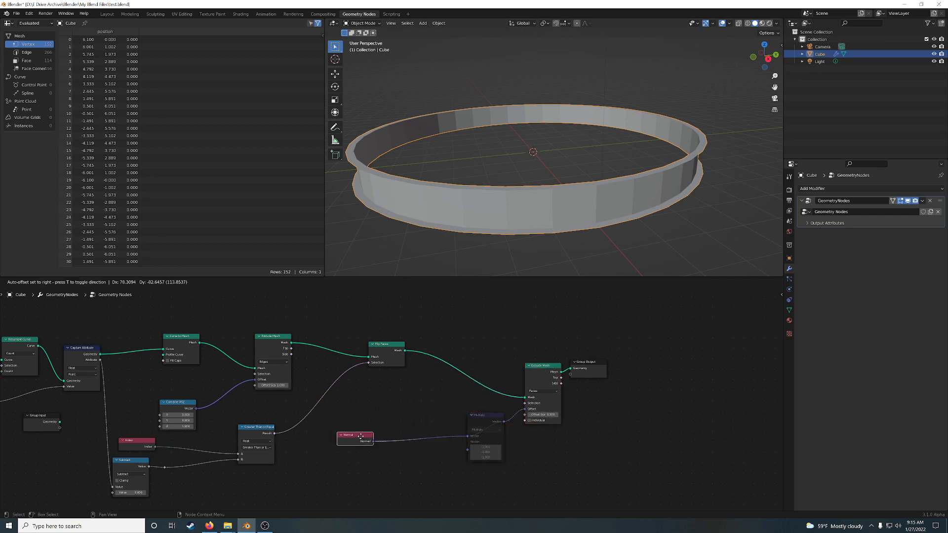
pyautogui.moveTo(344, 423); pyautogui.dragTo(429, 445)
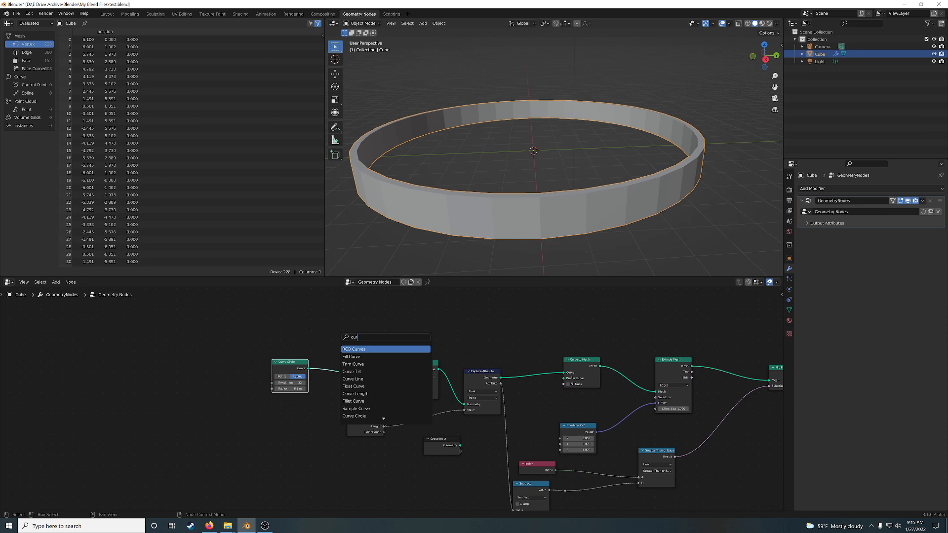
# Add a Star curve node above the Curve Circle node.
pyautogui.press('BackSpace')
pyautogui.press('BackSpace')
pyautogui.press('BackSpace')
pyautogui.write('star')
pyautogui.press('Return')
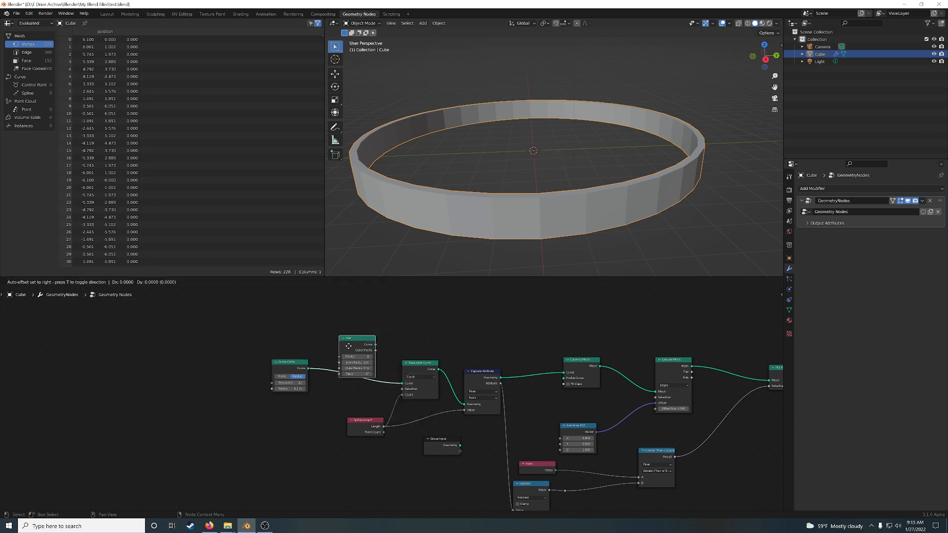
pyautogui.click(322, 327)
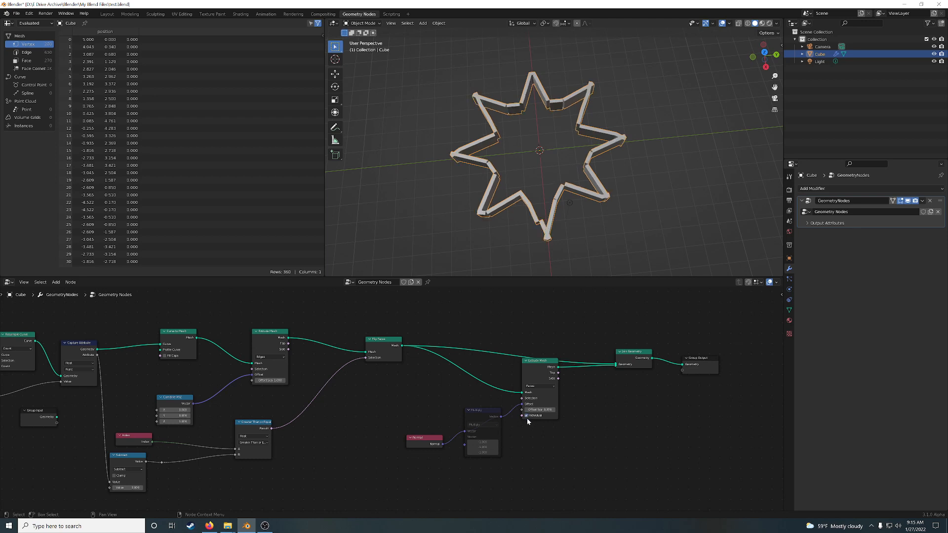
# Turn off Individual extrusion for the star-shaped wall and inspect its corners.
pyautogui.click(526, 415)
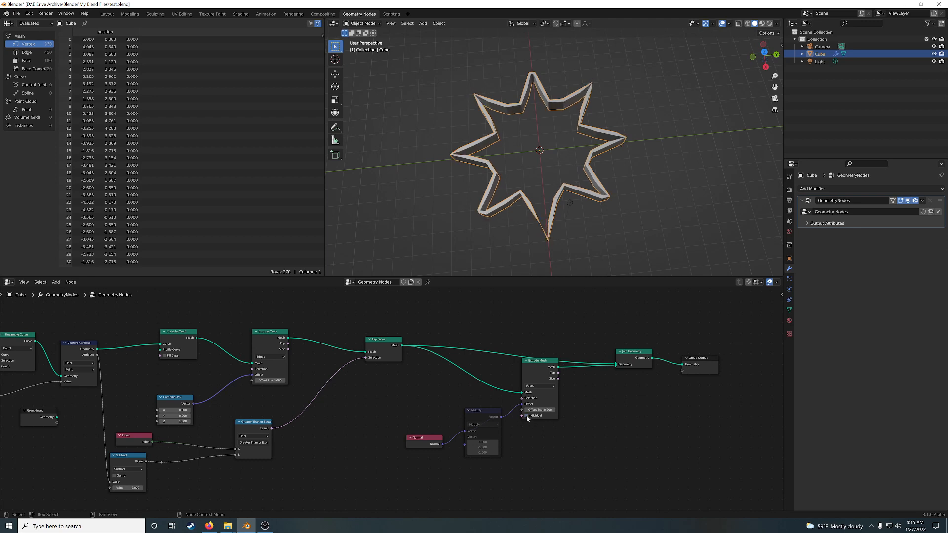
pyautogui.moveTo(567, 216); pyautogui.dragTo(563, 242, button='middle')
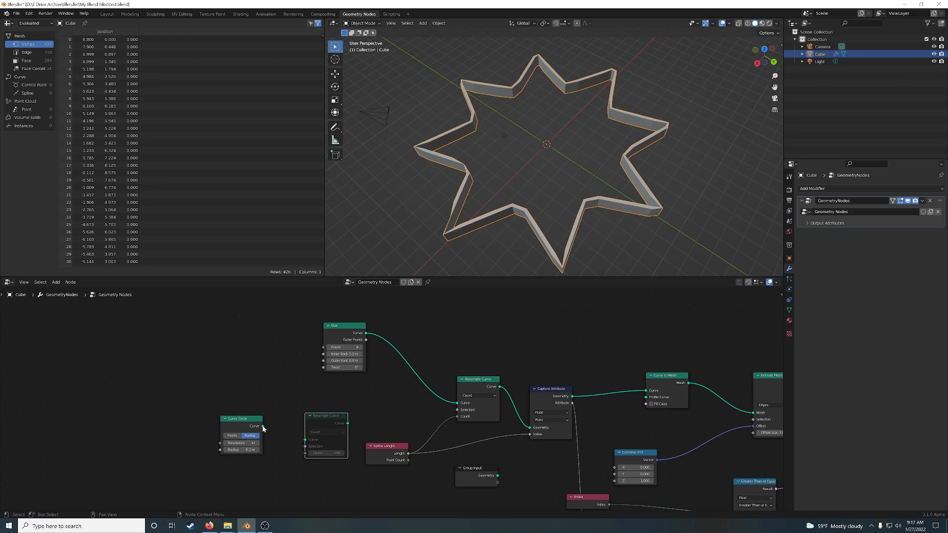
# Connect the Curve Circle to Resample Curve, then preview the Join Geometry result and inspect the star wall from several angles.
pyautogui.moveTo(261, 425); pyautogui.dragTo(457, 403)
pyautogui.moveTo(553, 204)
pyautogui.mouseDown(button='middle')
pyautogui.moveTo(567, 226)
pyautogui.moveTo(561, 208)
pyautogui.mouseUp(button='middle')
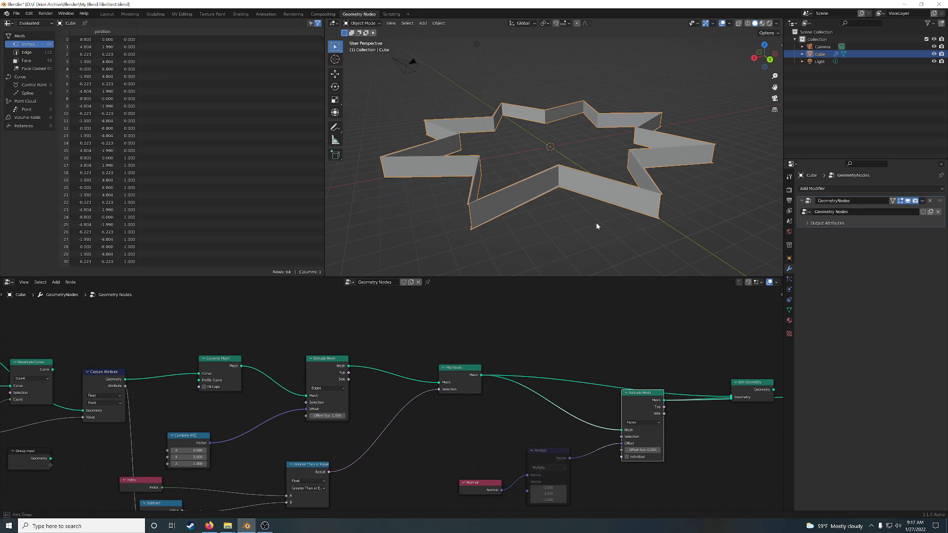
pyautogui.moveTo(597, 222); pyautogui.dragTo(620, 223, button='middle')
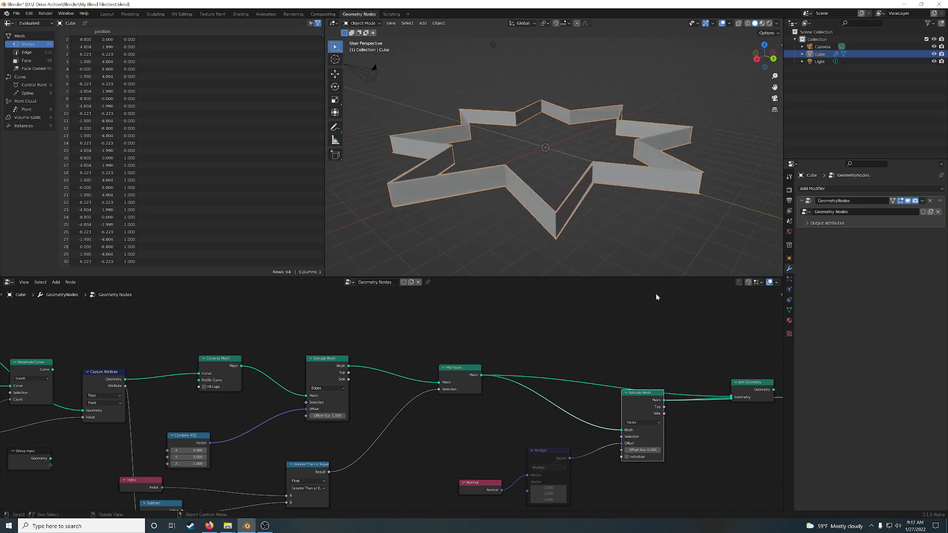
pyautogui.keyDown('ctrl'); pyautogui.keyDown('shift'); pyautogui.click(749, 394); pyautogui.keyUp('shift'); pyautogui.keyUp('ctrl')
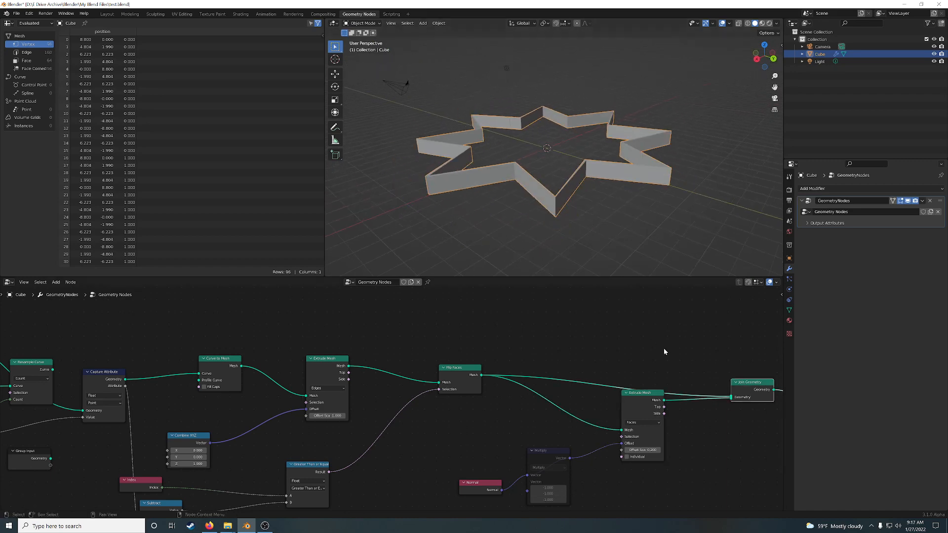
pyautogui.moveTo(664, 351); pyautogui.dragTo(458, 344, button='middle')
pyautogui.moveTo(499, 182); pyautogui.dragTo(511, 243, button='middle')
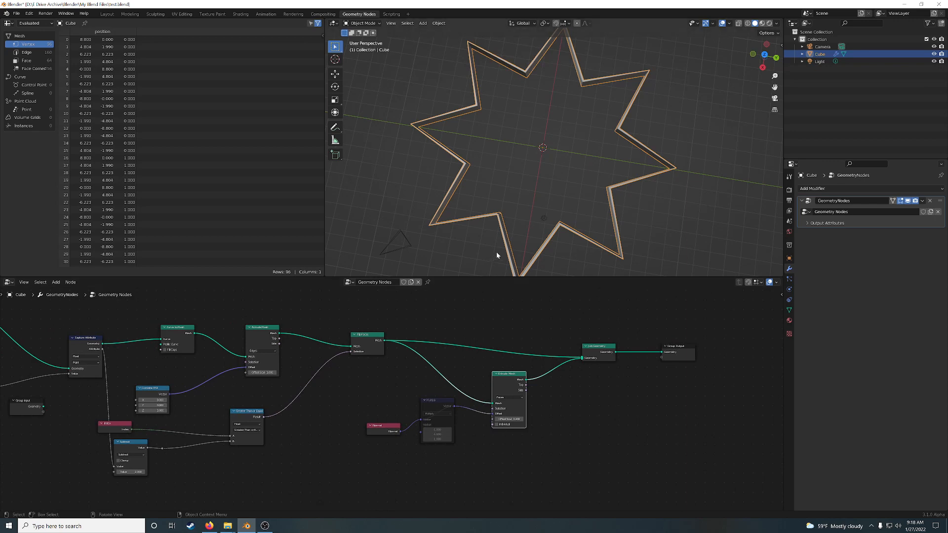
pyautogui.moveTo(388, 378); pyautogui.dragTo(534, 386, button='middle')
pyautogui.moveTo(185, 334); pyautogui.dragTo(227, 349, button='middle')
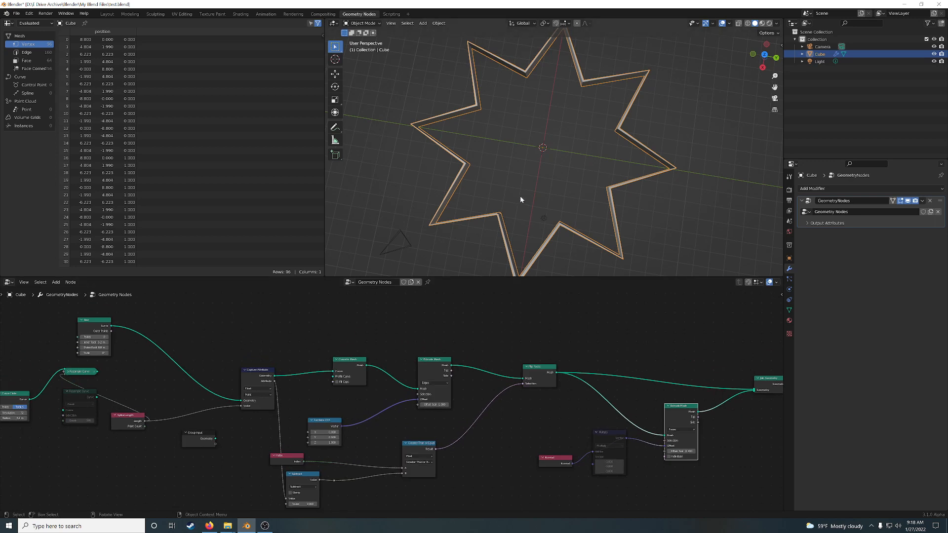
pyautogui.moveTo(651, 226); pyautogui.dragTo(640, 166, button='middle')
# Move Flip Faces and all nodes following it away from the Edges Extrude Mesh to free up space.
pyautogui.moveTo(490, 343); pyautogui.dragTo(370, 327, button='middle')
pyautogui.moveTo(370, 327); pyautogui.dragTo(748, 492)
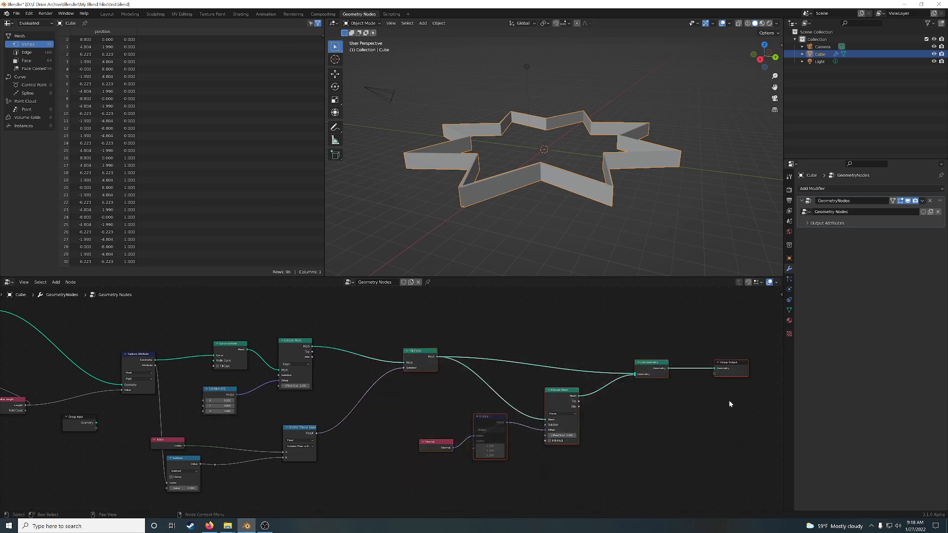
pyautogui.press('g')
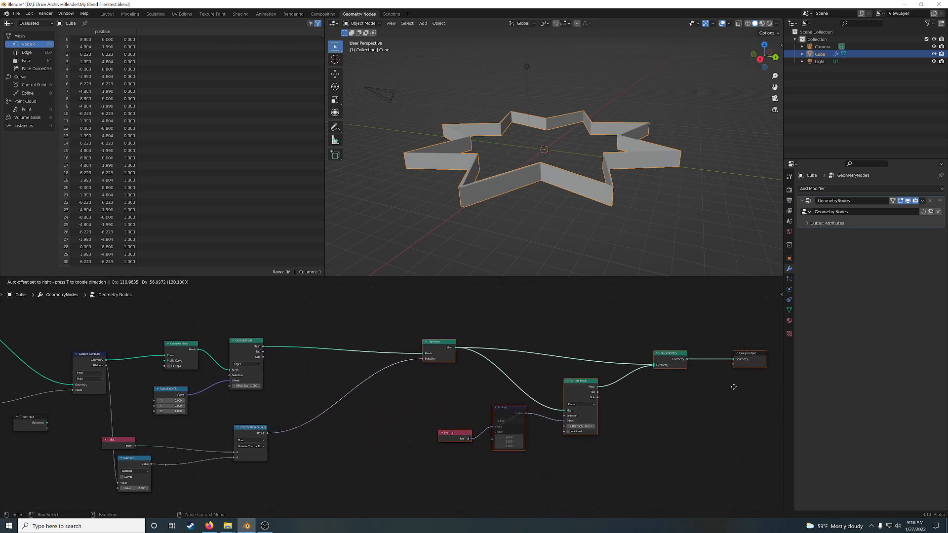
pyautogui.click(733, 386)
# Insert a second Edges Extrude Mesh between the first one and Flip Faces, with its Offset fed by the Combine XYZ vector.
pyautogui.moveTo(436, 383); pyautogui.dragTo(600, 388, button='middle')
pyautogui.scroll(3, 544, 422)
pyautogui.moveTo(536, 409); pyautogui.dragTo(458, 404, button='middle')
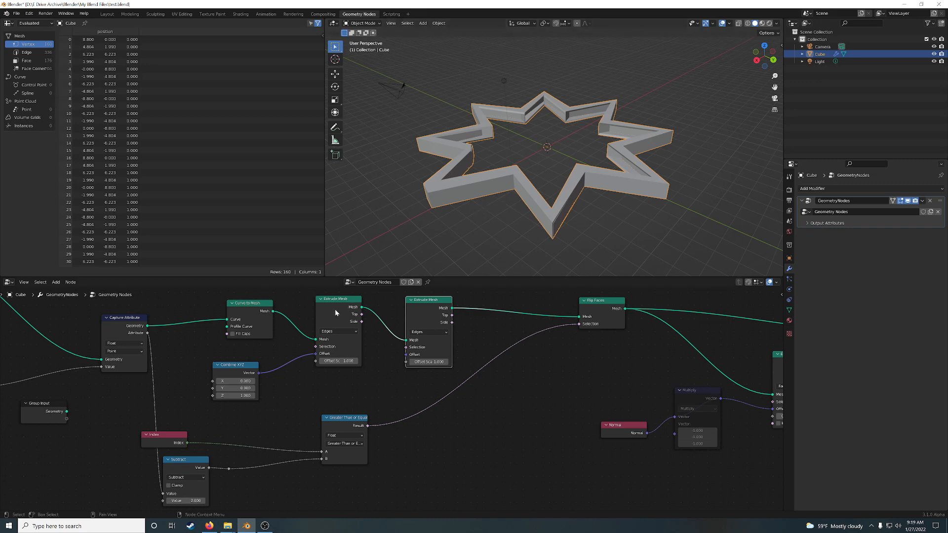
pyautogui.moveTo(362, 314); pyautogui.dragTo(406, 340)
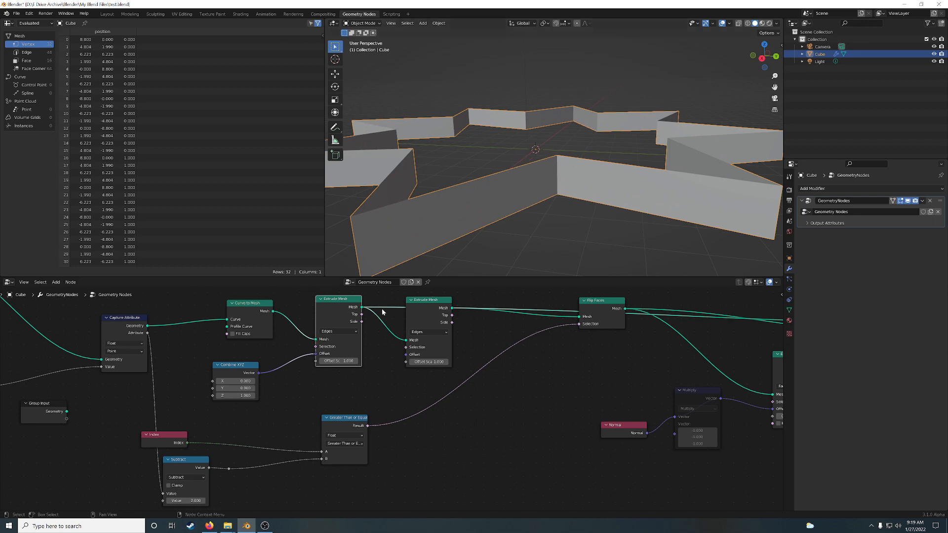
pyautogui.moveTo(362, 314); pyautogui.dragTo(370, 314)
pyautogui.moveTo(404, 348); pyautogui.dragTo(406, 348)
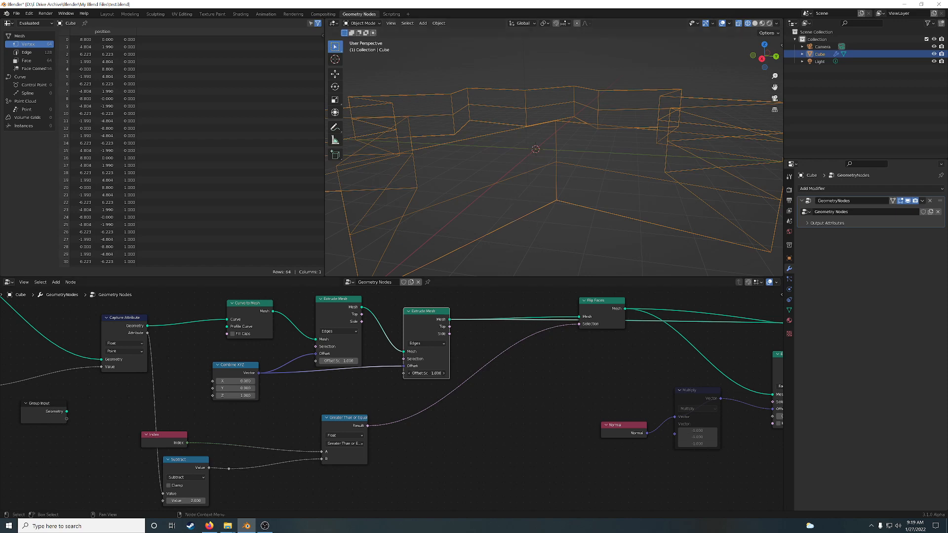
pyautogui.moveTo(426, 374); pyautogui.dragTo(459, 373)
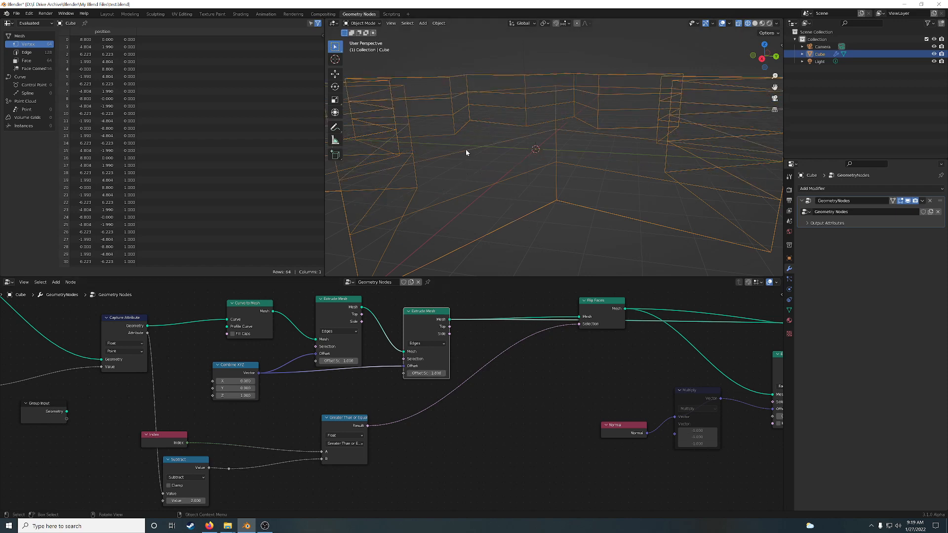
pyautogui.moveTo(361, 314); pyautogui.dragTo(374, 334)
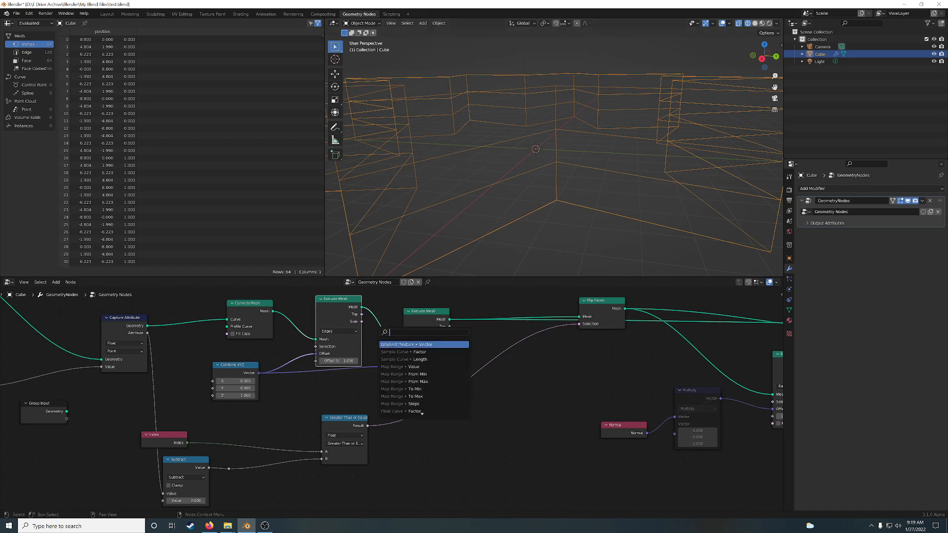
# Examine the doubly extruded star wall in rendered, solid, X-ray and wireframe shading.
pyautogui.click(769, 23)
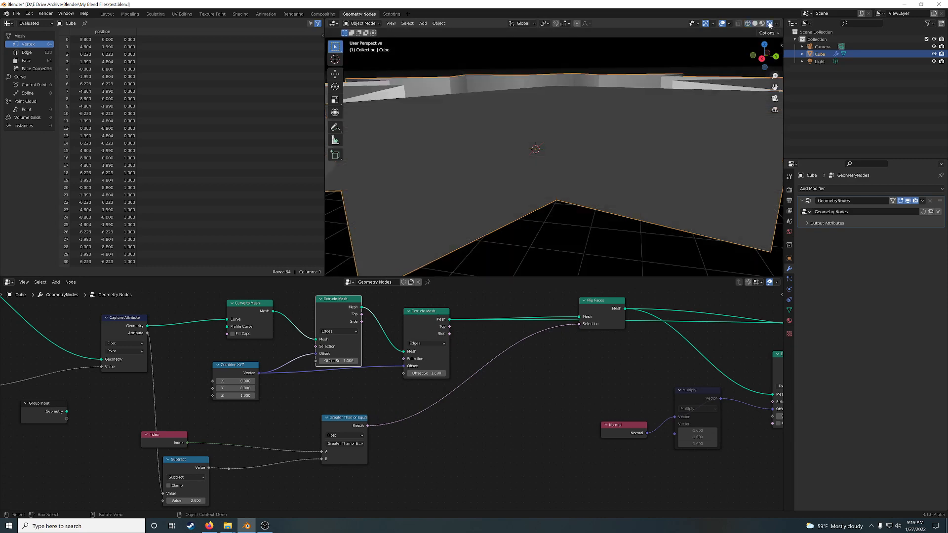
pyautogui.moveTo(541, 150)
pyautogui.mouseDown(button='middle')
pyautogui.moveTo(597, 163)
pyautogui.moveTo(580, 170)
pyautogui.moveTo(603, 150)
pyautogui.mouseUp(button='middle')
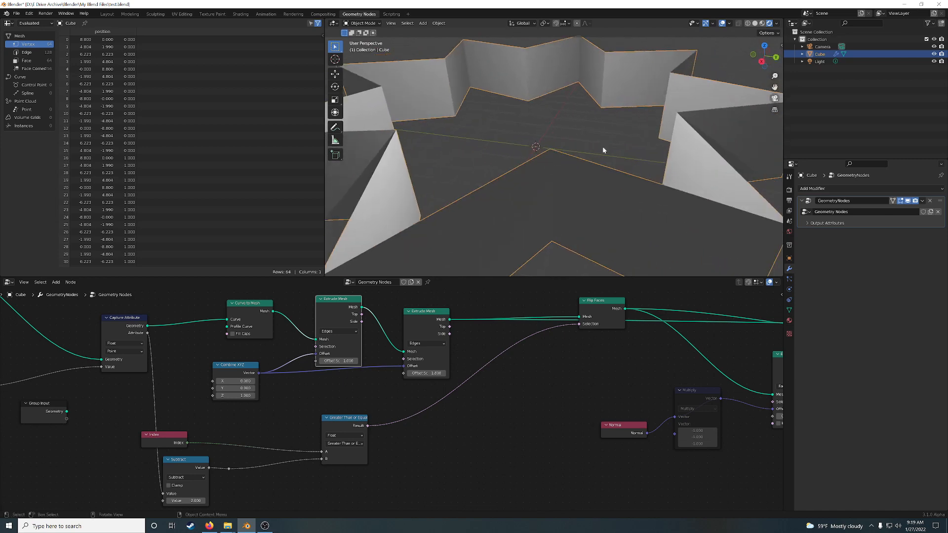
pyautogui.click(755, 23)
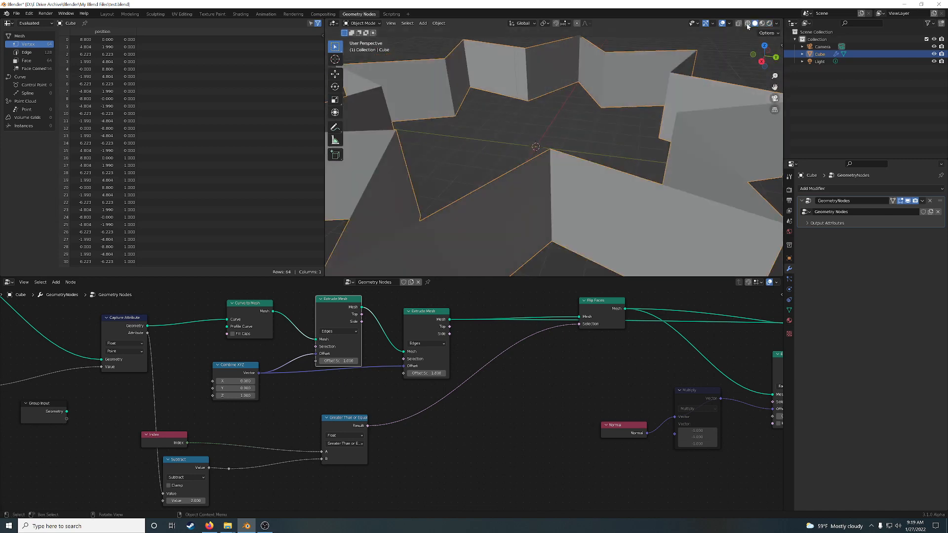
pyautogui.click(738, 23)
pyautogui.moveTo(599, 167); pyautogui.dragTo(547, 174, button='middle')
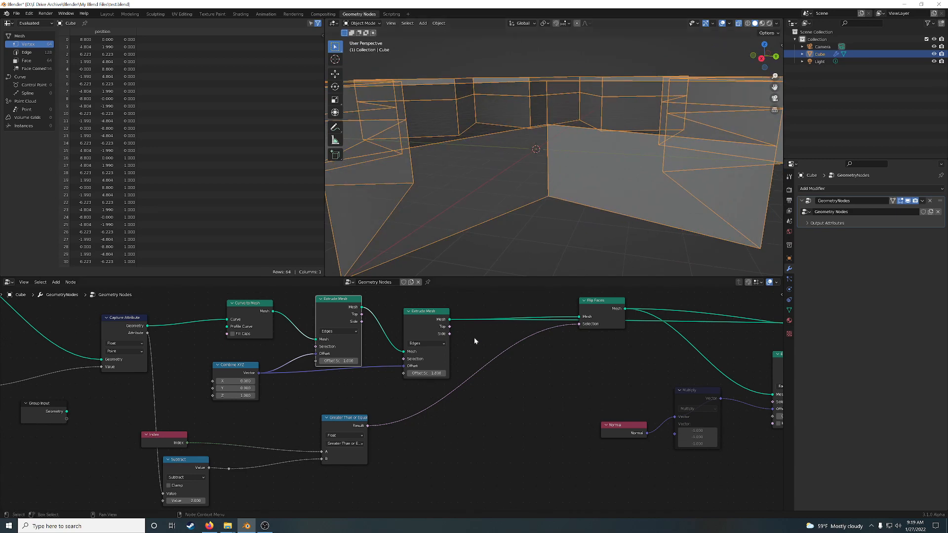
pyautogui.click(761, 24)
pyautogui.click(747, 23)
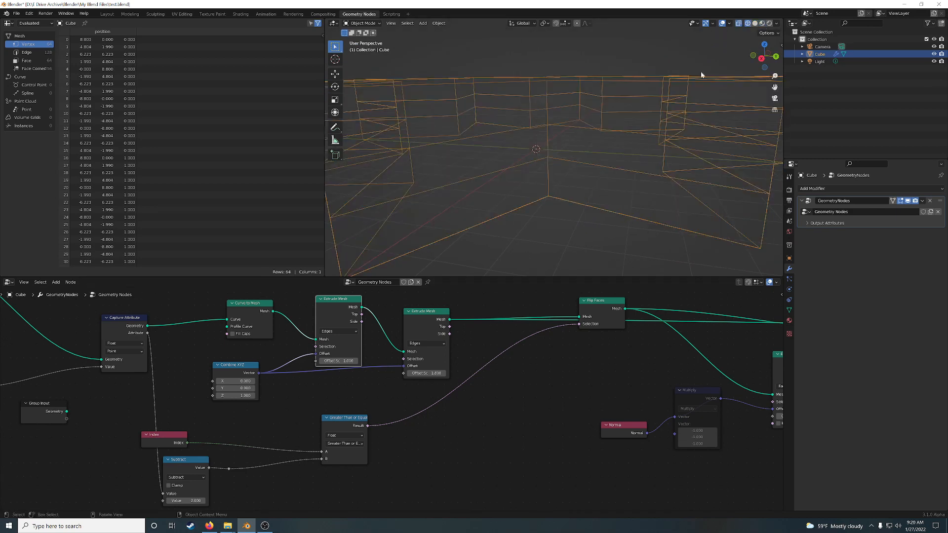
pyautogui.moveTo(622, 134); pyautogui.dragTo(558, 173, button='middle')
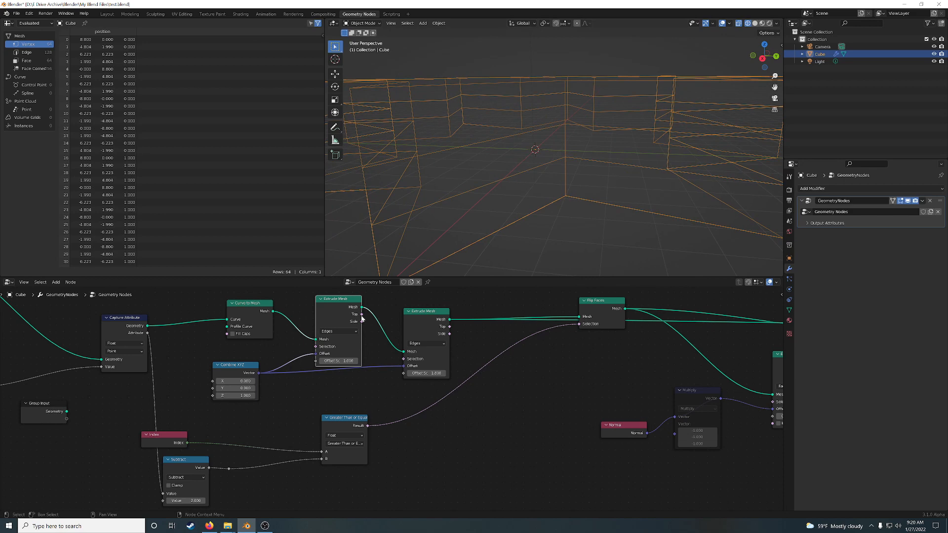
# Link the first Extrude Mesh's Top output to the second one's Selection and set the second's Offset Scale to 0.2.
pyautogui.moveTo(361, 314); pyautogui.dragTo(404, 359)
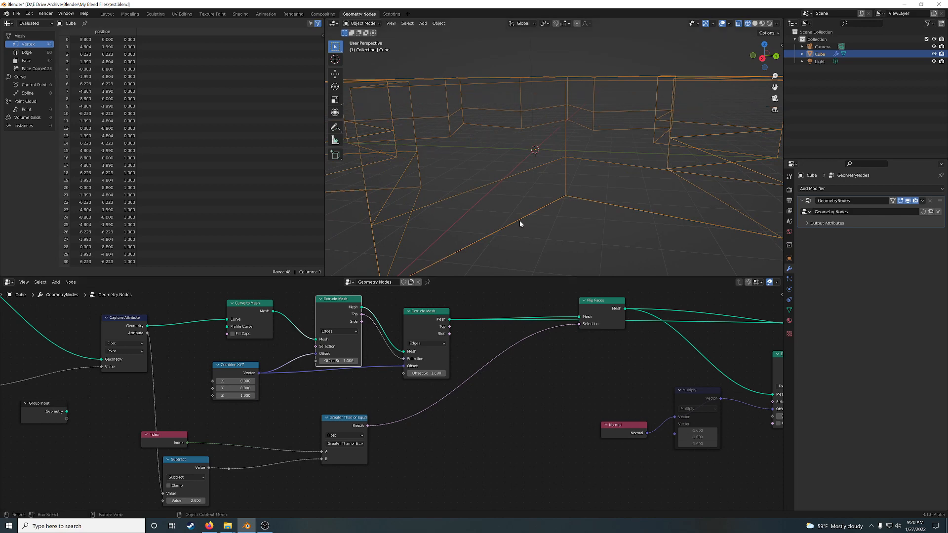
pyautogui.moveTo(522, 223)
pyautogui.mouseDown(button='middle')
pyautogui.moveTo(546, 189)
pyautogui.moveTo(527, 217)
pyautogui.mouseUp(button='middle')
pyautogui.click(427, 373)
pyautogui.write('0.2')
pyautogui.press('Return')
# Move Flip Faces and Greater Than or Equal aside, and chain further Edges Extrude Mesh nodes using the previous Top selection and the Combine XYZ offset.
pyautogui.moveTo(479, 378); pyautogui.dragTo(397, 402, button='middle')
pyautogui.moveTo(507, 339); pyautogui.dragTo(545, 357)
pyautogui.moveTo(449, 402); pyautogui.dragTo(436, 345, button='middle')
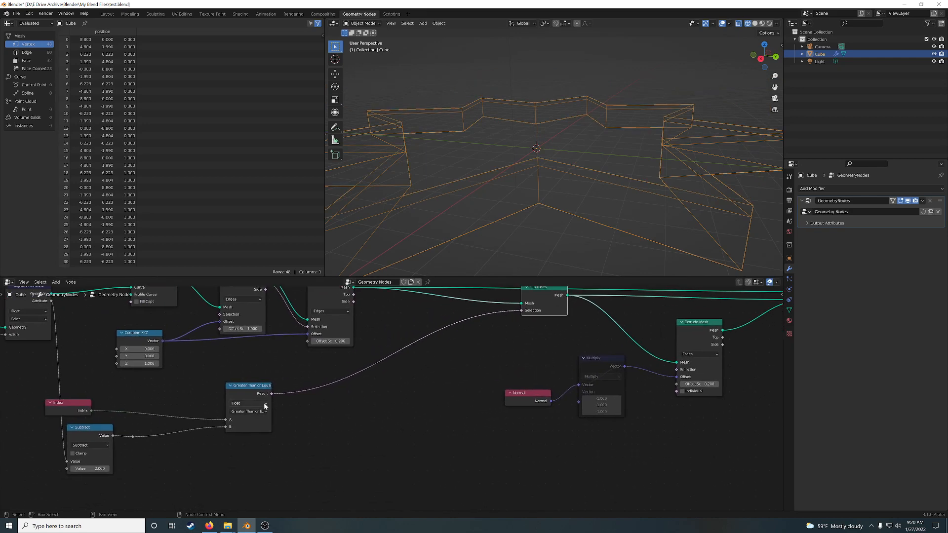
pyautogui.moveTo(264, 402); pyautogui.dragTo(342, 449)
pyautogui.moveTo(397, 376); pyautogui.dragTo(398, 388, button='middle')
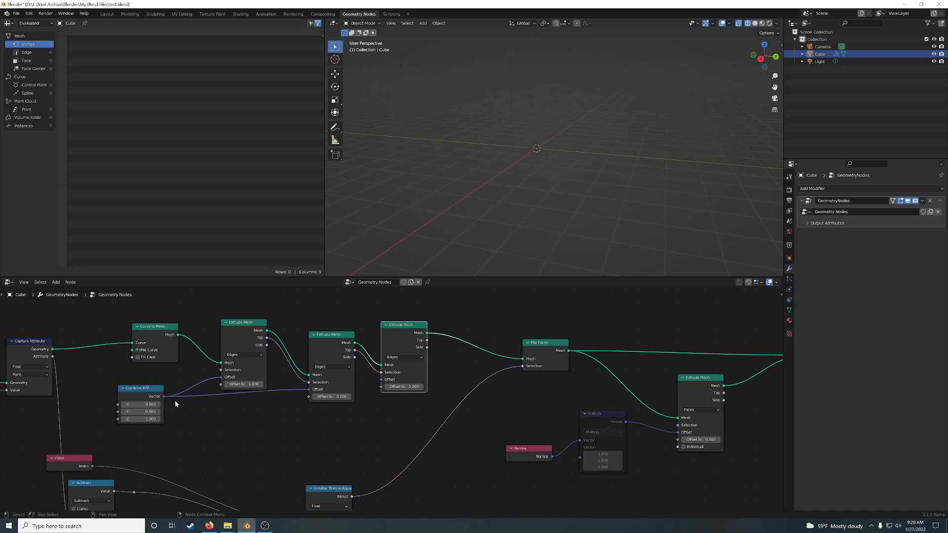
pyautogui.moveTo(164, 396); pyautogui.dragTo(384, 384)
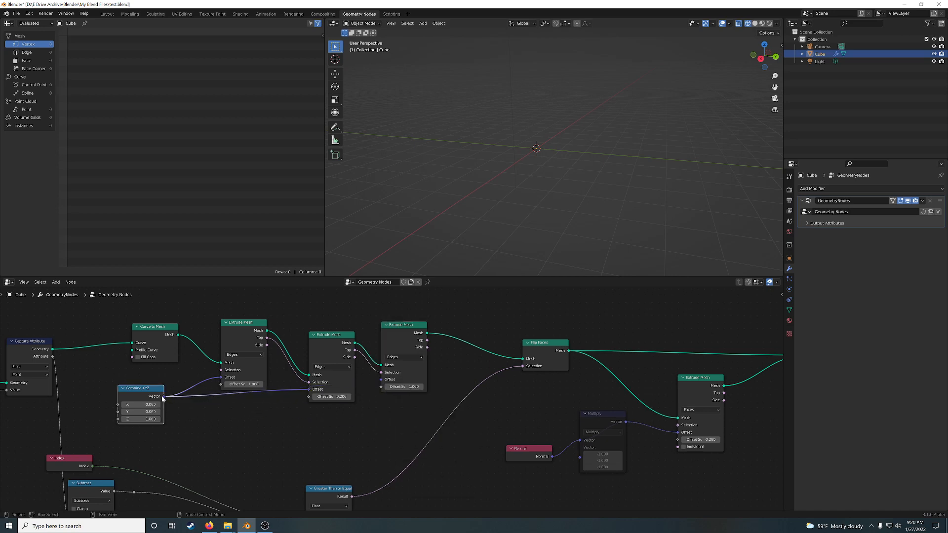
pyautogui.moveTo(165, 396); pyautogui.dragTo(228, 421)
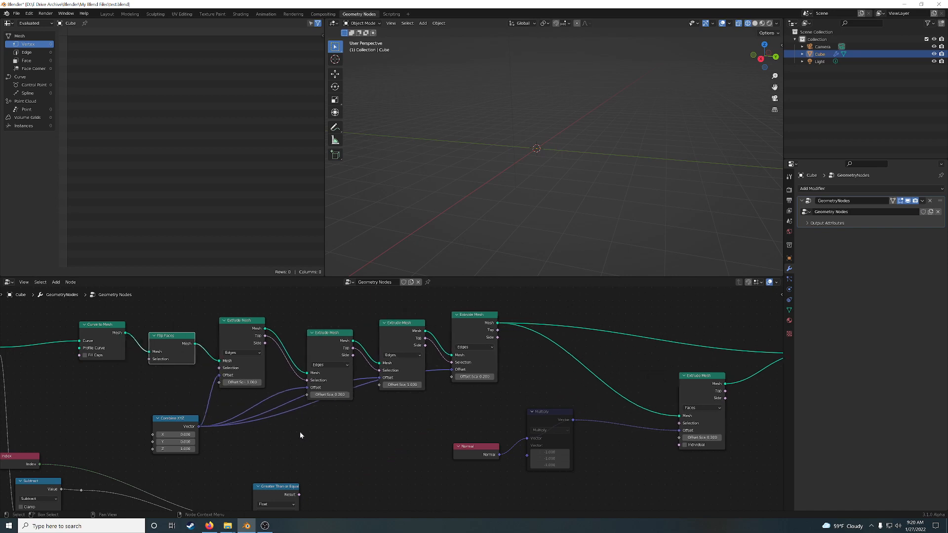
# Connect the Greater Than or Equal result to the Flip Faces Selection and move the comparison node beside Flip Faces.
pyautogui.moveTo(298, 434); pyautogui.dragTo(475, 401, button='middle')
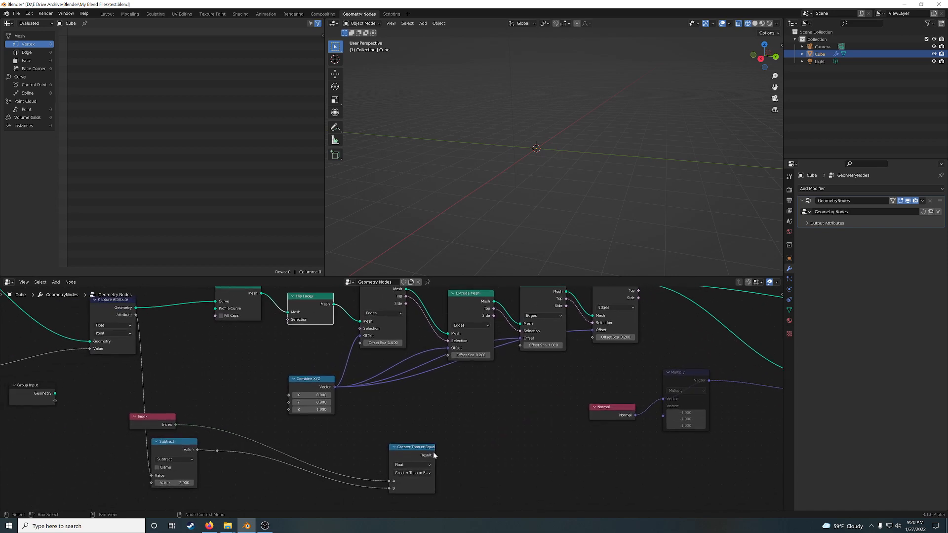
pyautogui.moveTo(434, 455); pyautogui.dragTo(292, 324)
pyautogui.moveTo(397, 456); pyautogui.dragTo(231, 357)
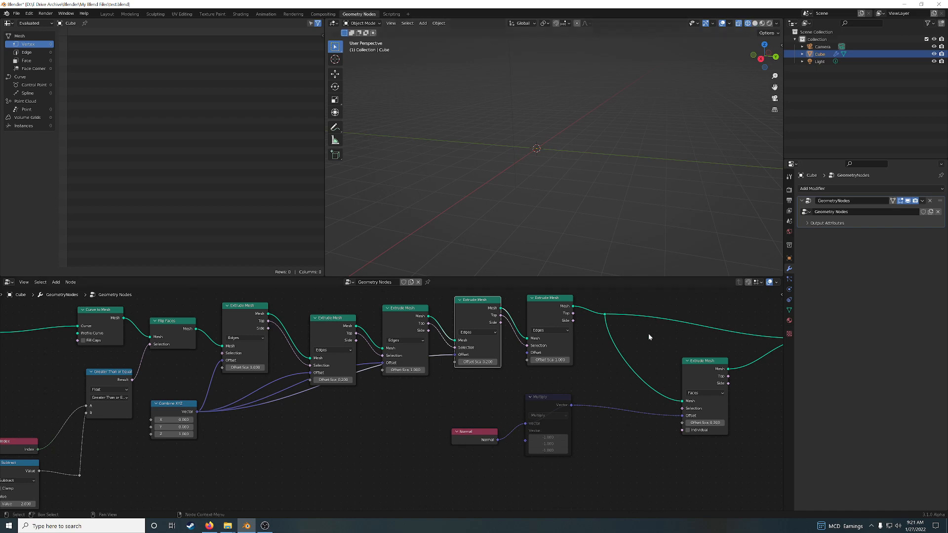
# Preview the fifth Edges Extrude Mesh, feed its Offset from Combine XYZ, and shift the Combine XYZ node slightly.
pyautogui.moveTo(648, 333); pyautogui.dragTo(576, 359, button='middle')
pyautogui.keyDown('ctrl'); pyautogui.keyDown('shift'); pyautogui.click(476, 334); pyautogui.keyUp('shift'); pyautogui.keyUp('ctrl')
pyautogui.moveTo(547, 221); pyautogui.dragTo(574, 197, button='middle')
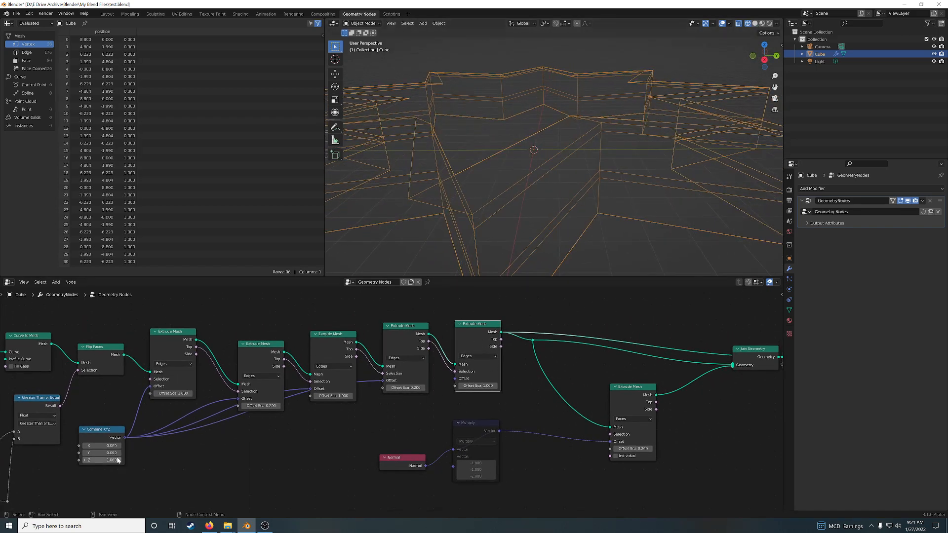
pyautogui.moveTo(125, 437); pyautogui.dragTo(455, 379)
pyautogui.moveTo(102, 429); pyautogui.dragTo(116, 435)
pyautogui.moveTo(486, 174); pyautogui.dragTo(471, 173, button='middle')
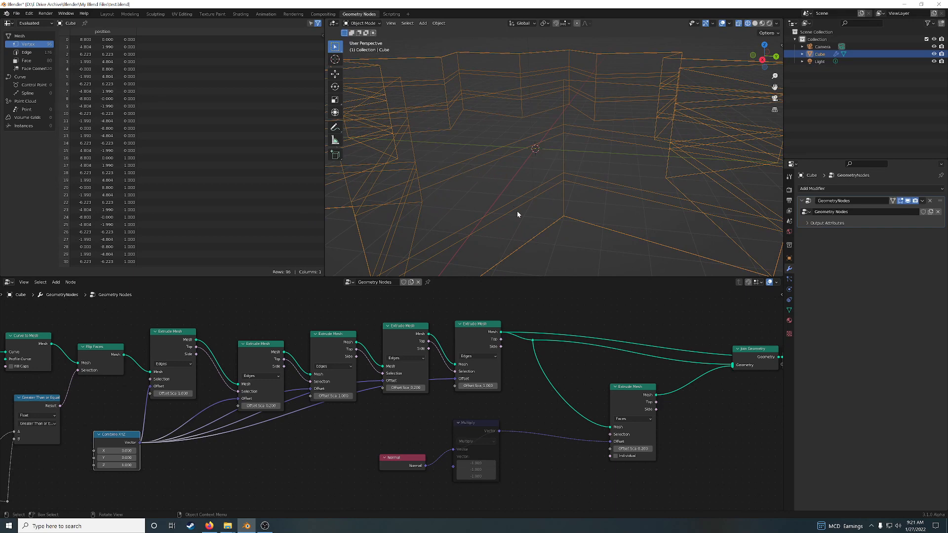
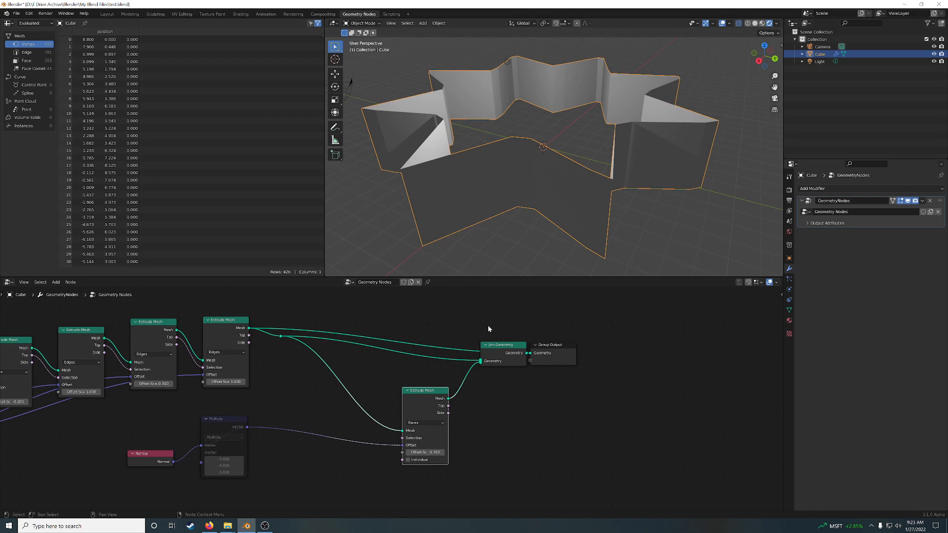
# Spread out Join Geometry, Group Output, the Faces Extrude Mesh, Multiply and Normal to free space after the edge extrusions.
pyautogui.moveTo(487, 328); pyautogui.dragTo(697, 354)
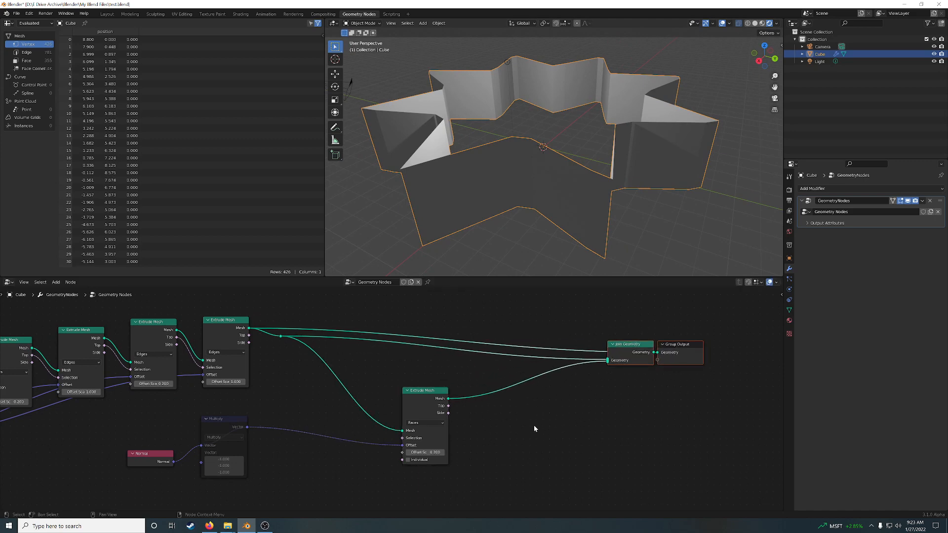
pyautogui.moveTo(406, 399); pyautogui.dragTo(447, 407)
pyautogui.moveTo(312, 406); pyautogui.dragTo(391, 379, button='middle')
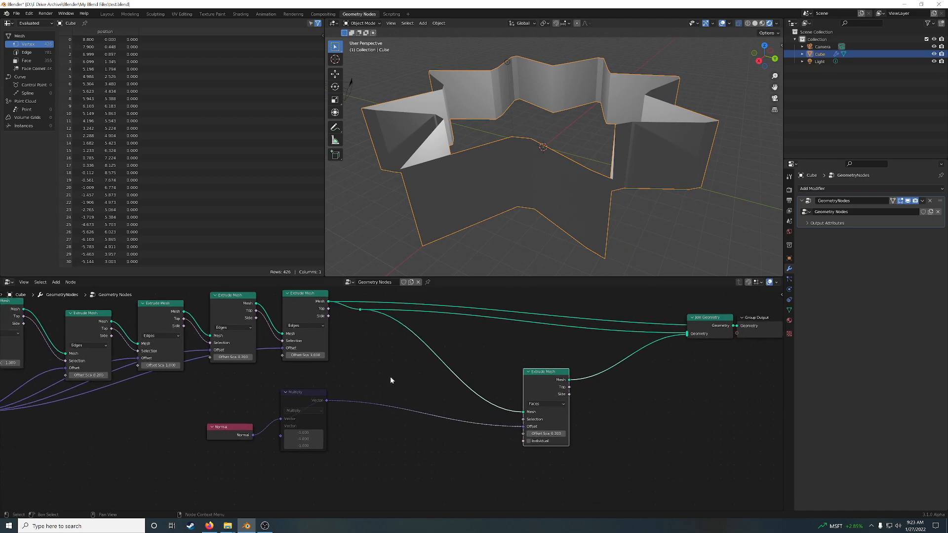
pyautogui.moveTo(310, 399); pyautogui.dragTo(422, 412)
pyautogui.moveTo(235, 426); pyautogui.dragTo(278, 428)
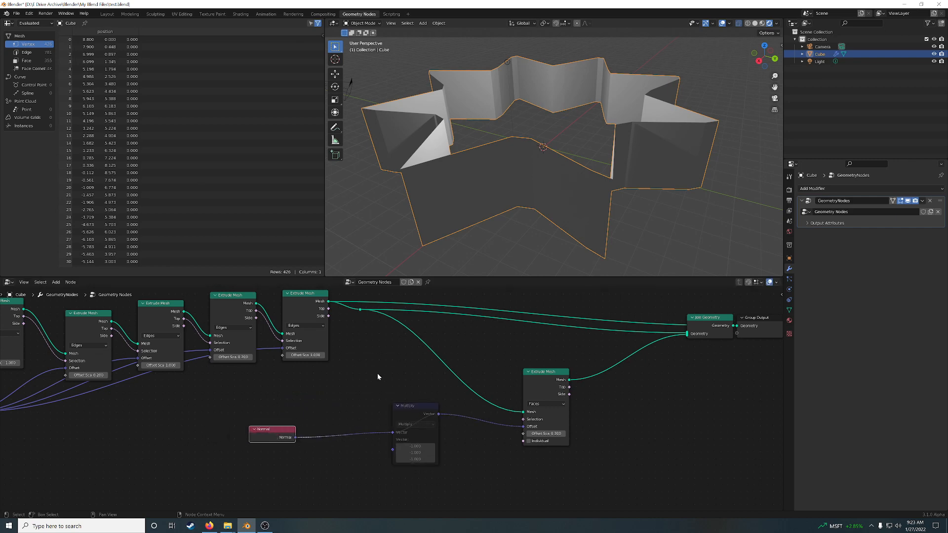
pyautogui.hotkey('shift', 'a')
# Set the Transmission of the cube's material to 1.000.
pyautogui.click(789, 320)
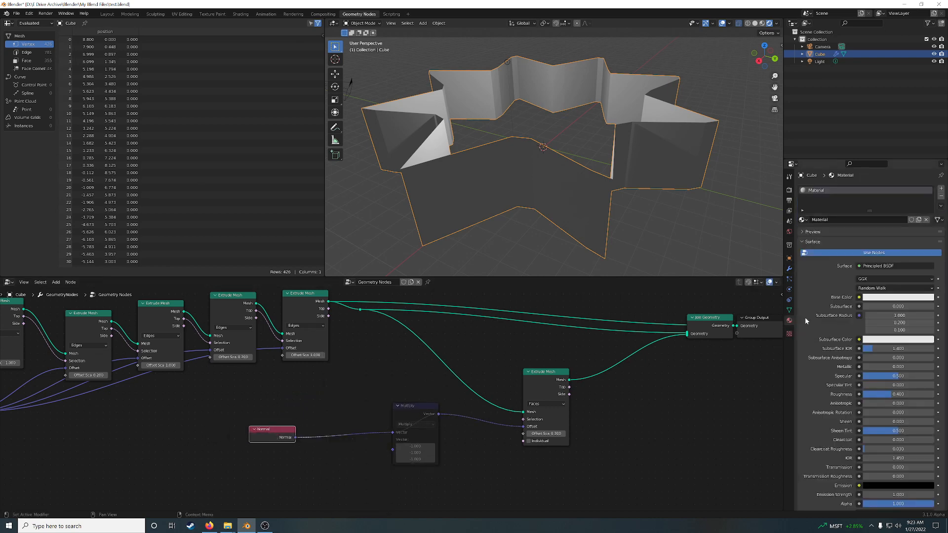
pyautogui.scroll(-3, 817, 334)
pyautogui.scroll(-3, 821, 339)
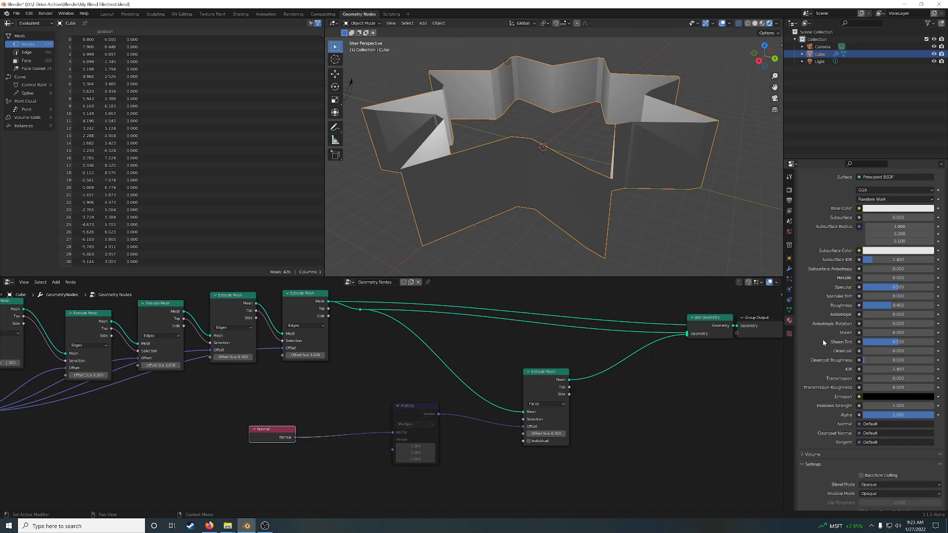
pyautogui.scroll(5, 822, 339)
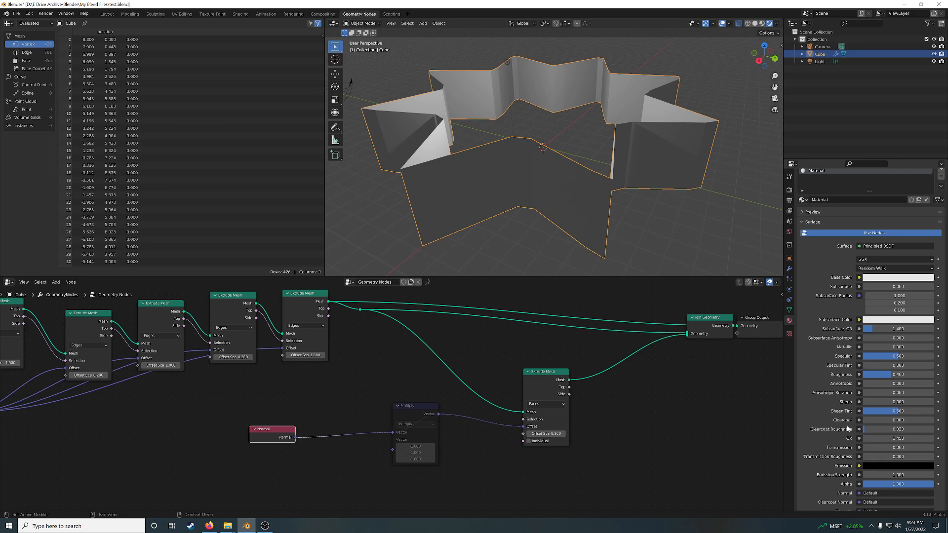
pyautogui.moveTo(866, 447); pyautogui.dragTo(934, 448)
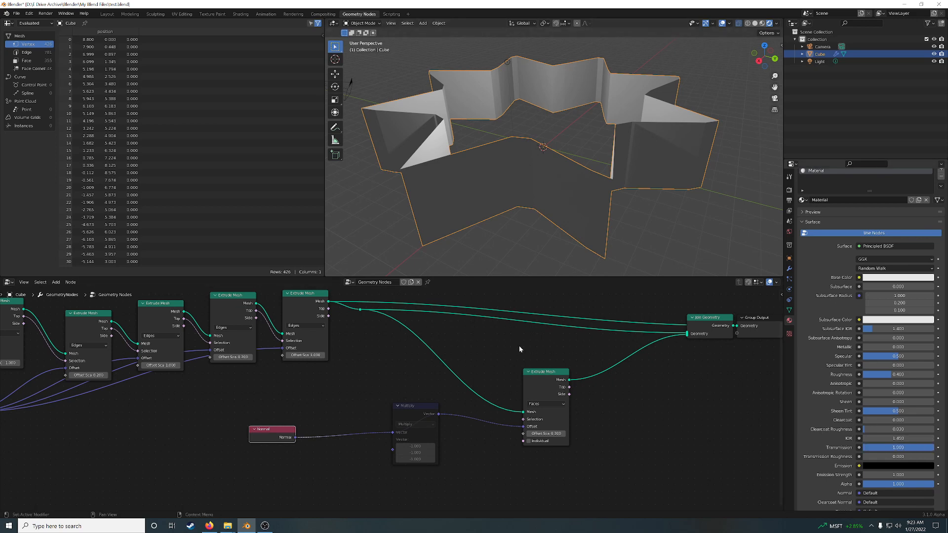
# Add a Set Material node using the material Material and place it between the Faces Extrude Mesh and Join Geometry.
pyautogui.moveTo(519, 346); pyautogui.dragTo(542, 364, button='middle')
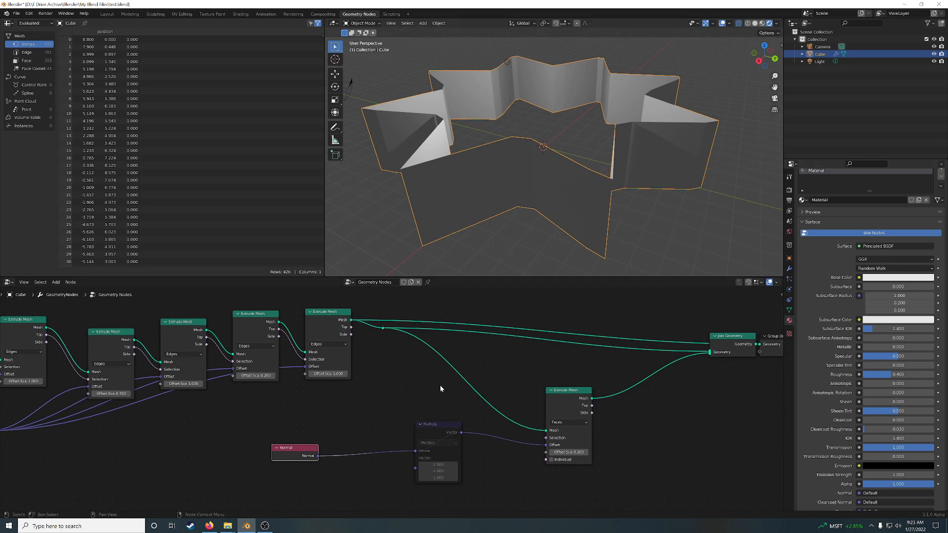
pyautogui.click(394, 398)
pyautogui.hotkey('shift', 'a')
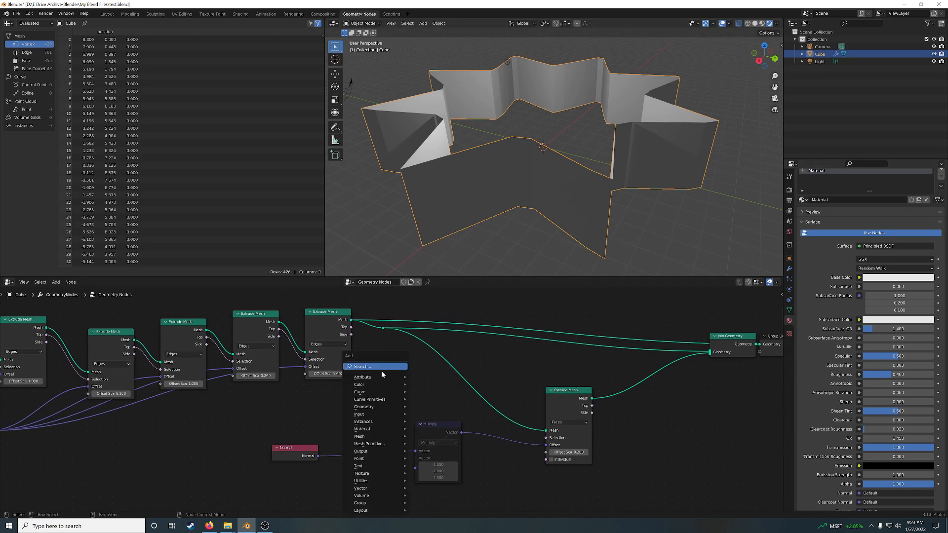
pyautogui.click(382, 371)
pyautogui.write('set')
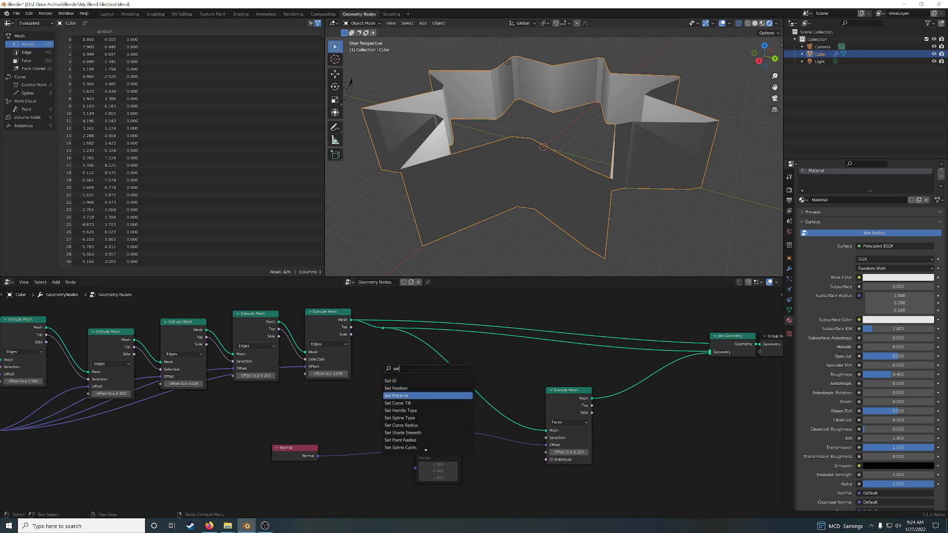
pyautogui.click(399, 396)
pyautogui.click(396, 395)
pyautogui.click(397, 398)
pyautogui.click(390, 408)
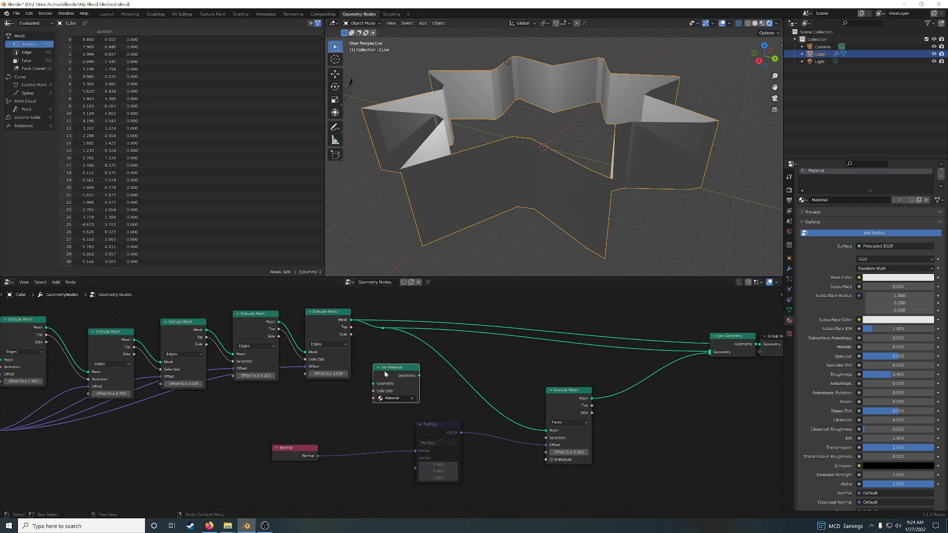
pyautogui.moveTo(386, 375); pyautogui.dragTo(663, 391)
pyautogui.moveTo(740, 406); pyautogui.dragTo(468, 410, button='middle')
# Move Group Output farther from Join Geometry and connect the joined geometry to its Geometry input.
pyautogui.click(520, 346)
pyautogui.moveTo(521, 349); pyautogui.dragTo(649, 322)
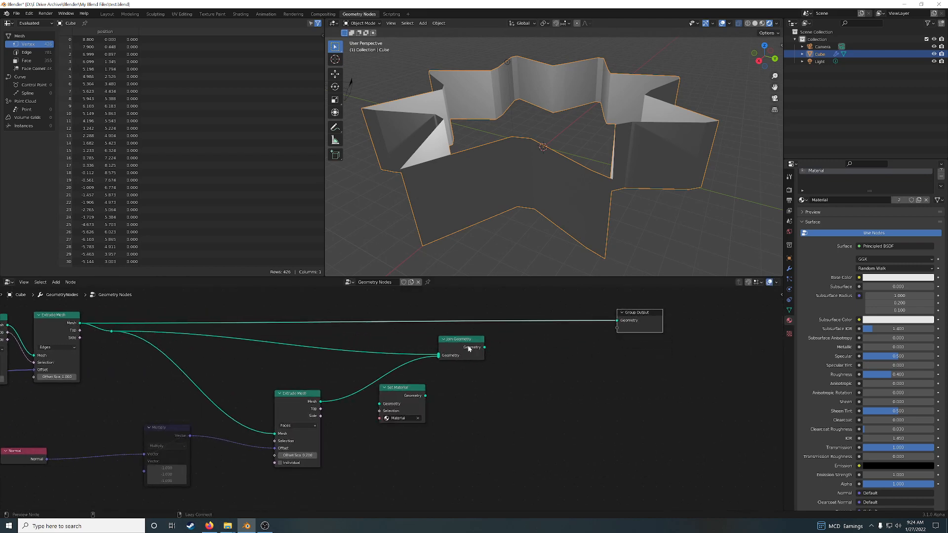
pyautogui.moveTo(484, 347); pyautogui.dragTo(617, 321)
pyautogui.moveTo(536, 233); pyautogui.dragTo(526, 254, button='middle')
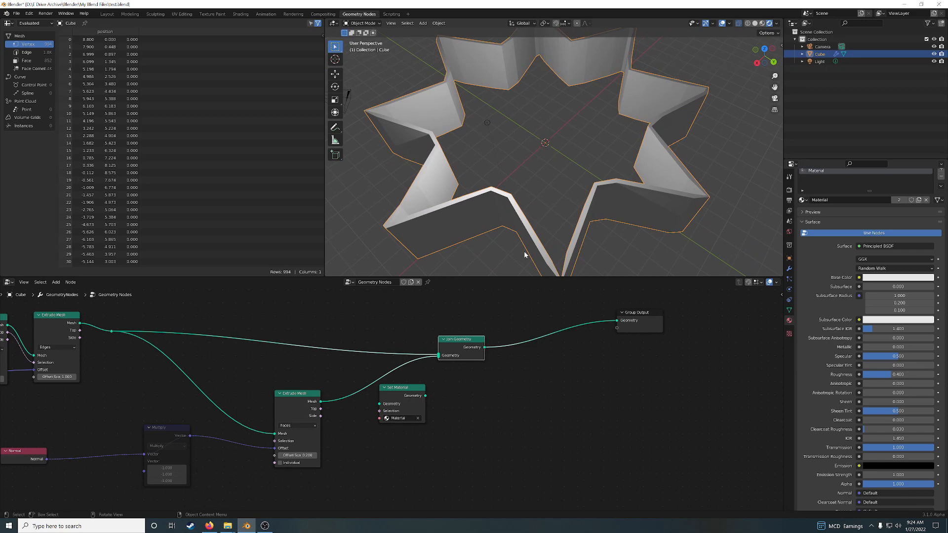
# Insert the Set Material node on the link between Join Geometry and Group Output.
pyautogui.moveTo(411, 399); pyautogui.dragTo(549, 344)
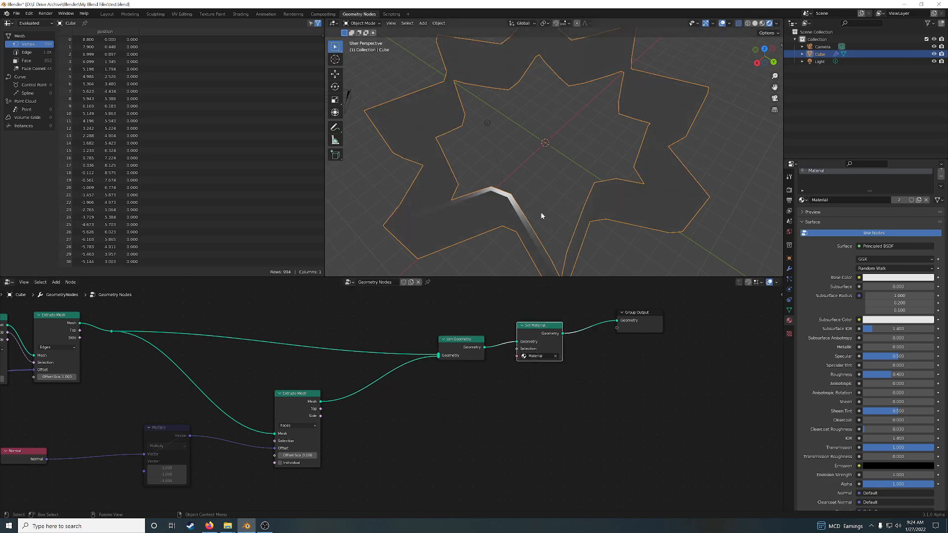
pyautogui.moveTo(543, 214); pyautogui.dragTo(546, 163, button='middle')
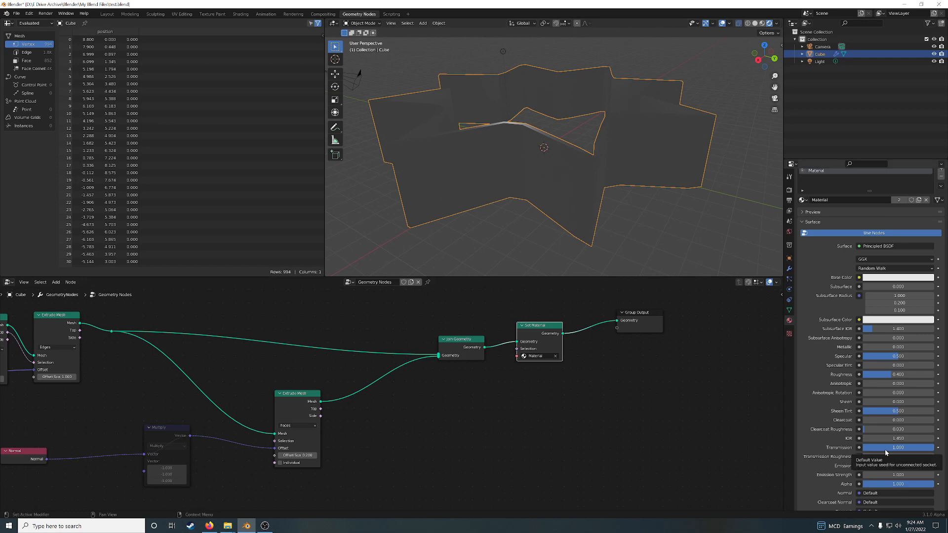
pyautogui.moveTo(581, 189); pyautogui.dragTo(615, 177, button='middle')
# Set the material's Transmission to 0.000 and turn off Use Nodes for its surface.
pyautogui.moveTo(898, 447); pyautogui.dragTo(874, 453)
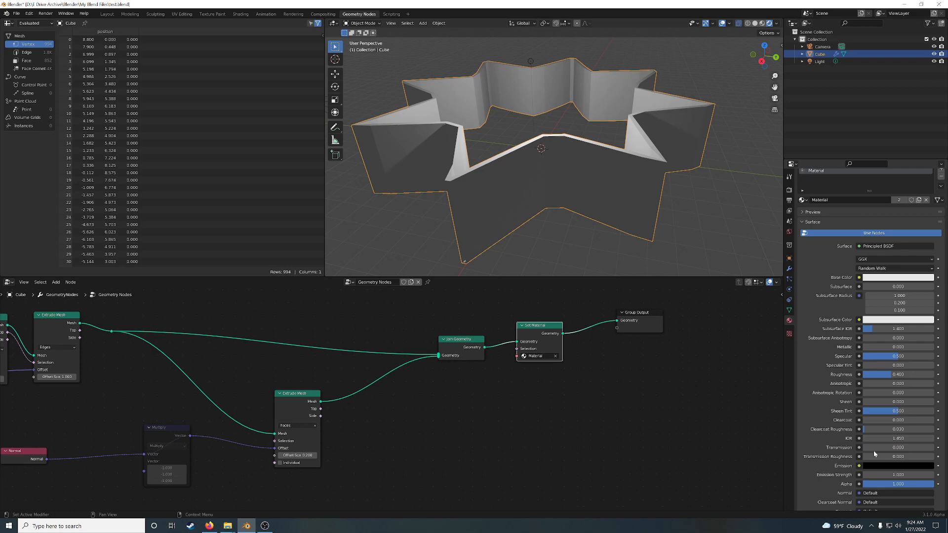
pyautogui.scroll(1, 841, 373)
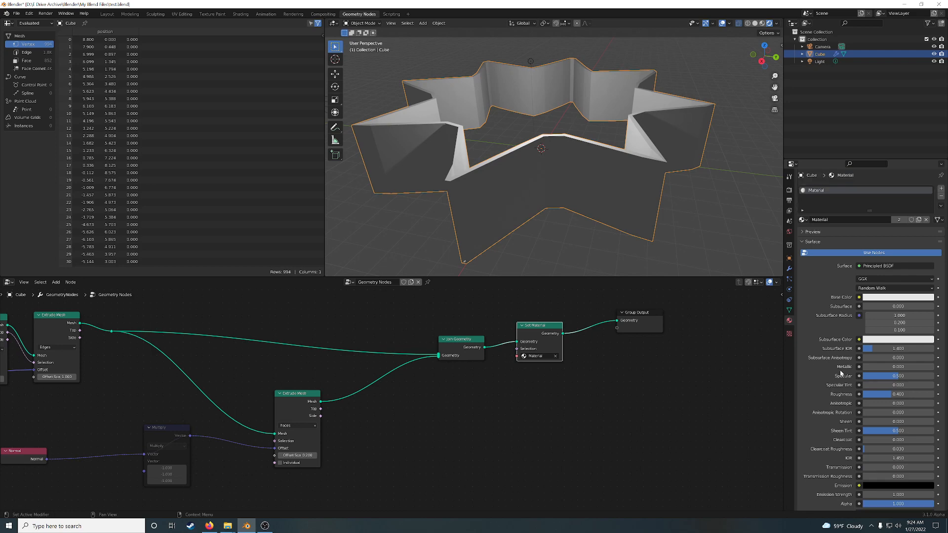
pyautogui.click(844, 253)
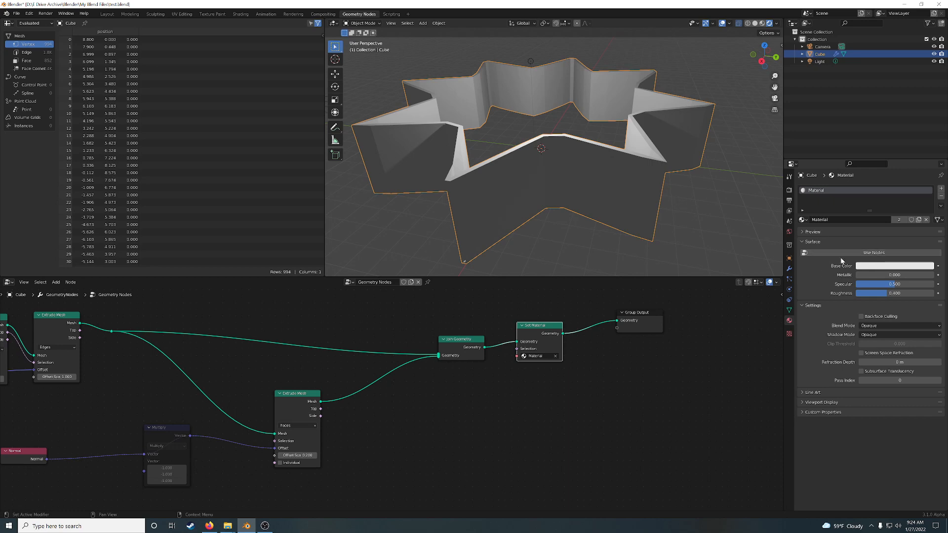
pyautogui.click(868, 254)
pyautogui.click(855, 253)
# Switch to the Shading workspace, move Material Output away from Principled BSDF, and cut the link between them.
pyautogui.click(240, 14)
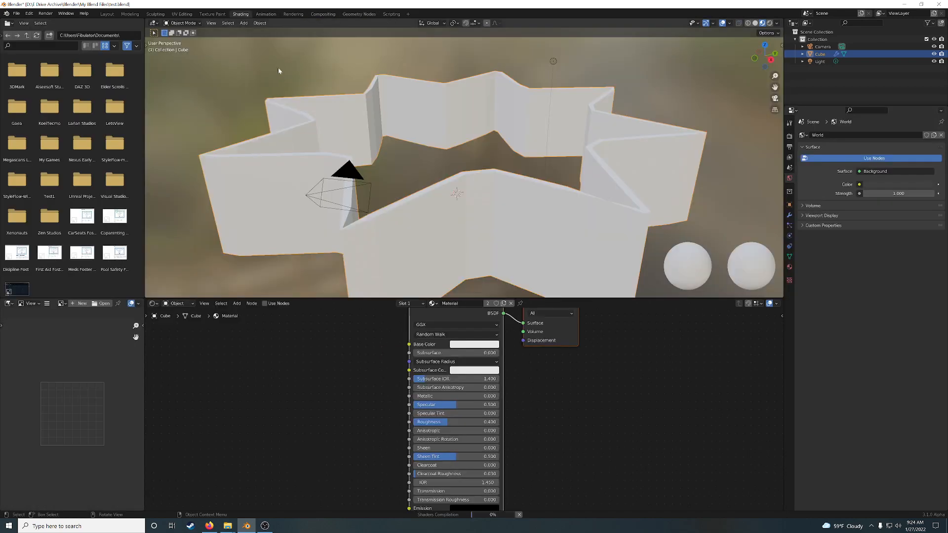
pyautogui.moveTo(644, 423); pyautogui.dragTo(556, 468, button='middle')
pyautogui.moveTo(468, 348); pyautogui.dragTo(539, 352)
pyautogui.keyDown('ctrl'); pyautogui.moveTo(466, 351); pyautogui.dragTo(484, 436, button='right'); pyautogui.keyUp('ctrl')
pyautogui.hotkey('shift', 'a')
pyautogui.press('Escape')
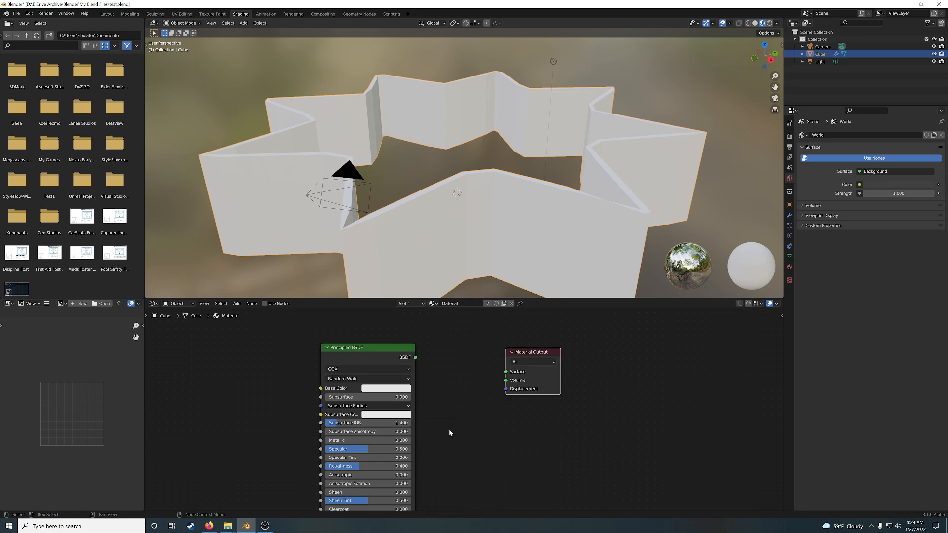
# Add a Glass BSDF node, connect its BSDF output to the Material Output Surface, and align it beside that node.
pyautogui.hotkey('shift', 'a')
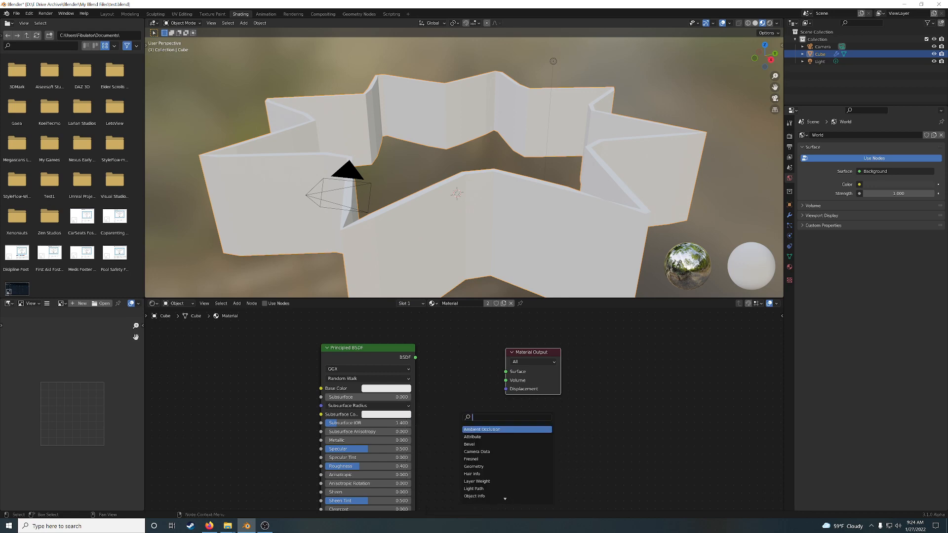
pyautogui.write('g')
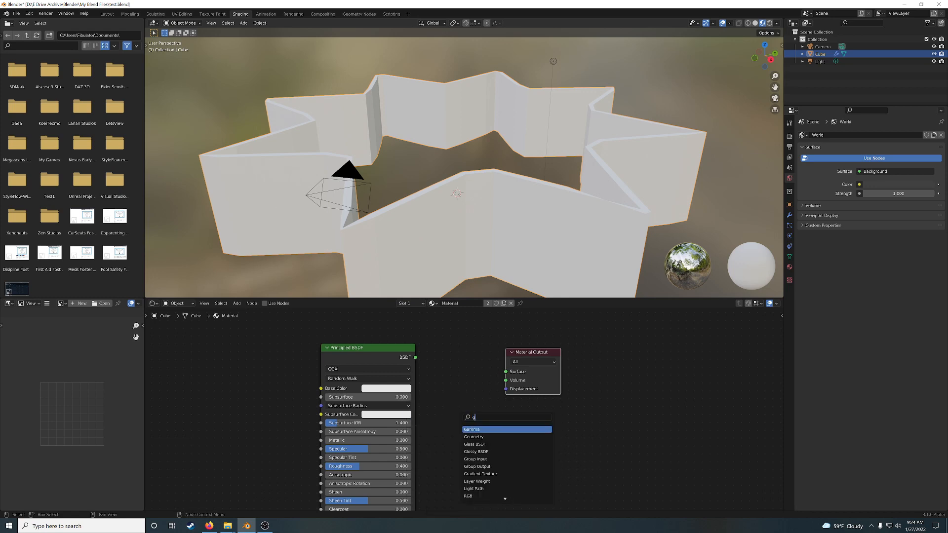
pyautogui.write('la')
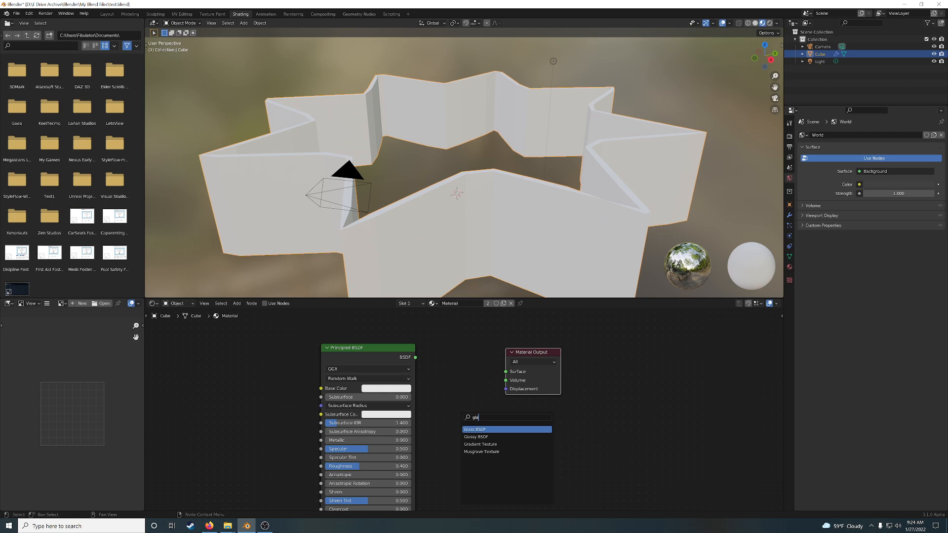
pyautogui.click(489, 429)
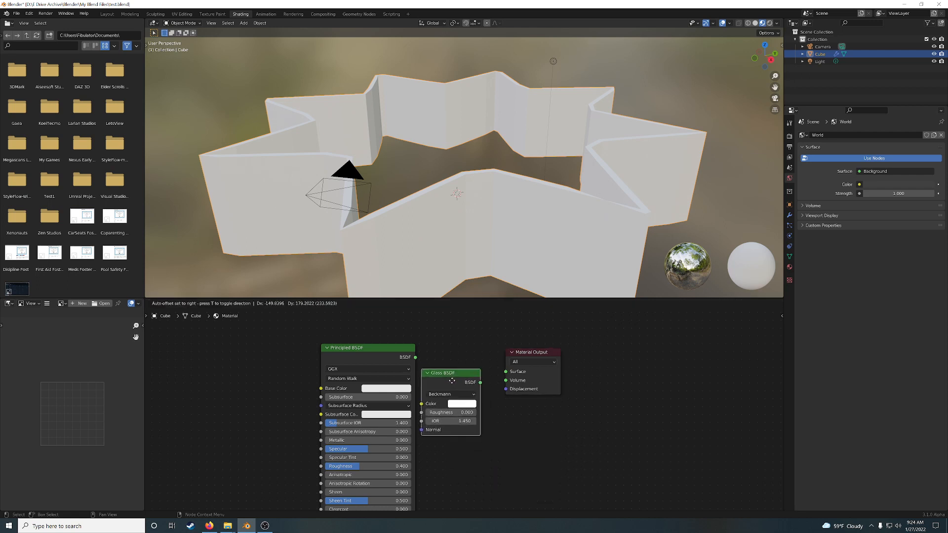
pyautogui.click(451, 381)
pyautogui.moveTo(479, 382); pyautogui.dragTo(551, 358)
pyautogui.moveTo(442, 373); pyautogui.dragTo(470, 361)
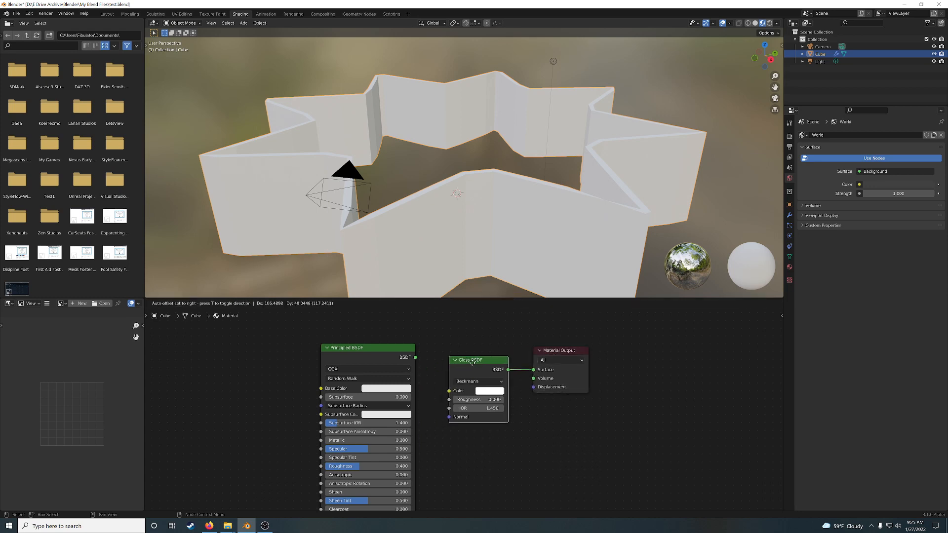
# Show the viewport in Rendered shading and enable Use Nodes for the cube's material.
pyautogui.click(769, 22)
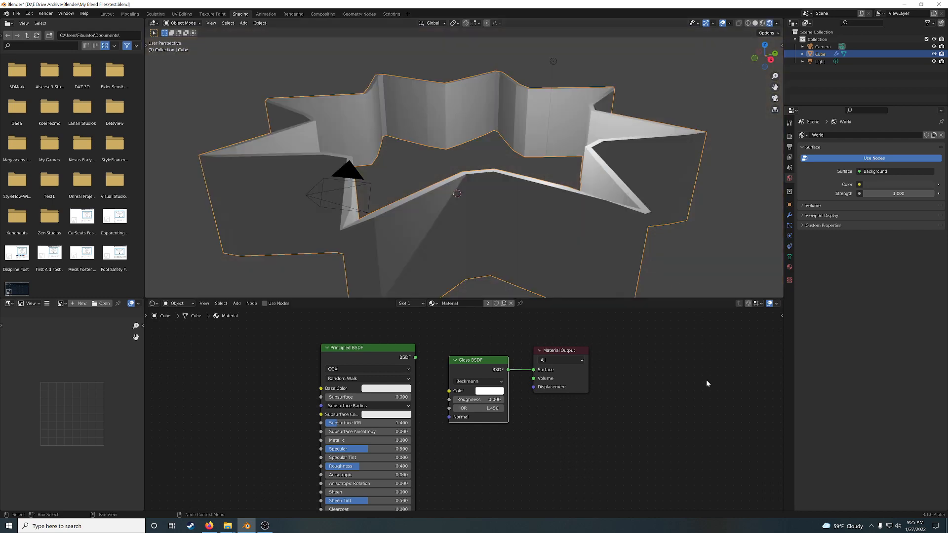
pyautogui.click(790, 267)
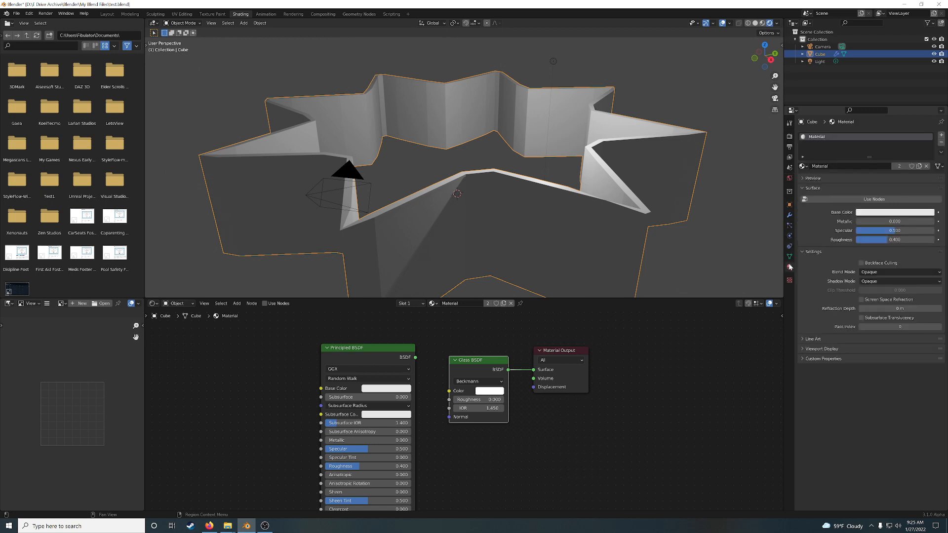
pyautogui.click(828, 200)
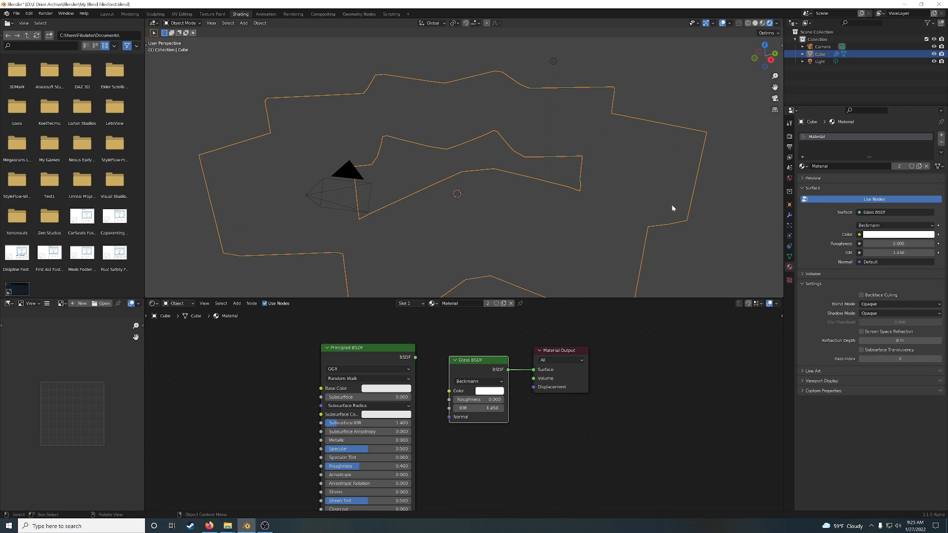
pyautogui.scroll(-1, 669, 210)
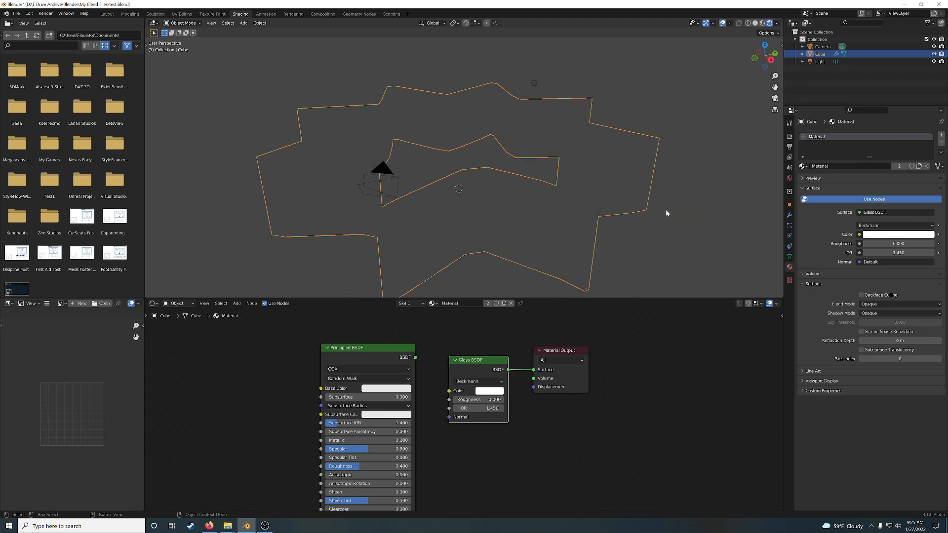
# Set the render engine to Cycles with GPU Compute as the device.
pyautogui.click(789, 136)
pyautogui.click(870, 136)
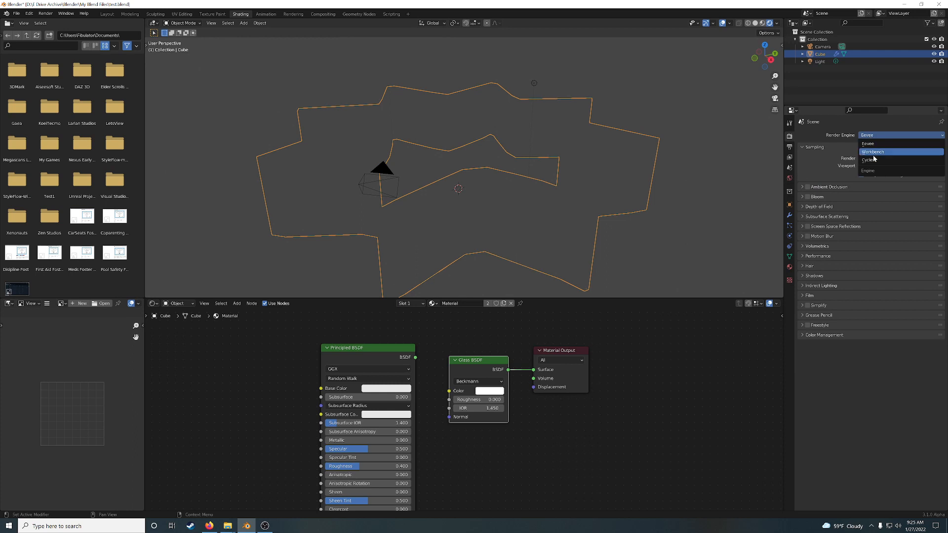
pyautogui.click(868, 160)
pyautogui.click(882, 153)
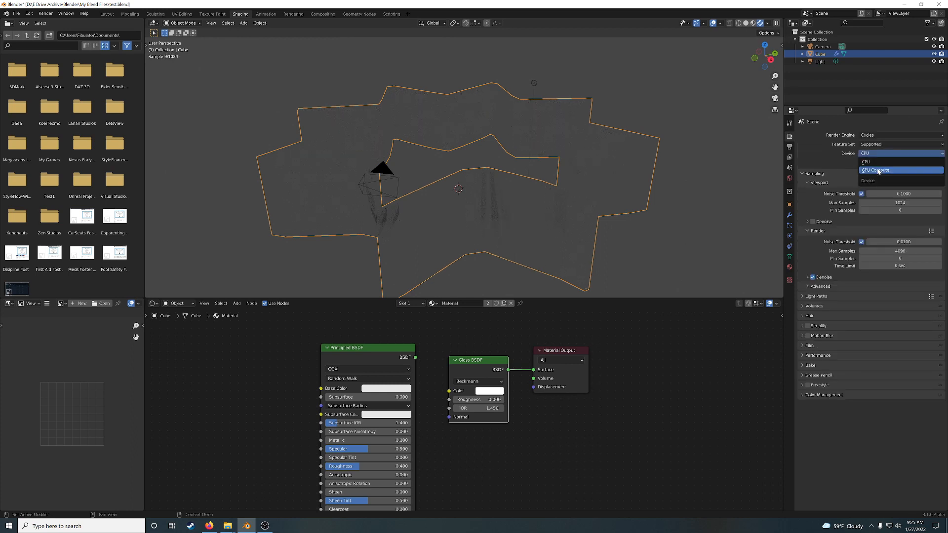
pyautogui.click(875, 170)
pyautogui.moveTo(642, 227)
pyautogui.mouseDown(button='middle')
pyautogui.moveTo(633, 216)
pyautogui.moveTo(645, 224)
pyautogui.mouseUp(button='middle')
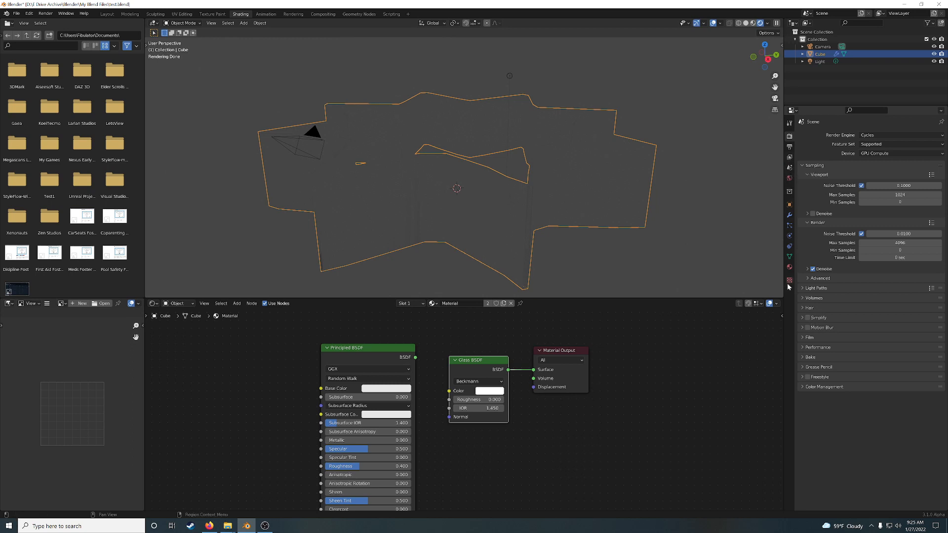
# Feed the world background Color from an Environment Texture and load shanghai_bund_4k.hdr from the HDR Background Lighting folder.
pyautogui.click(789, 267)
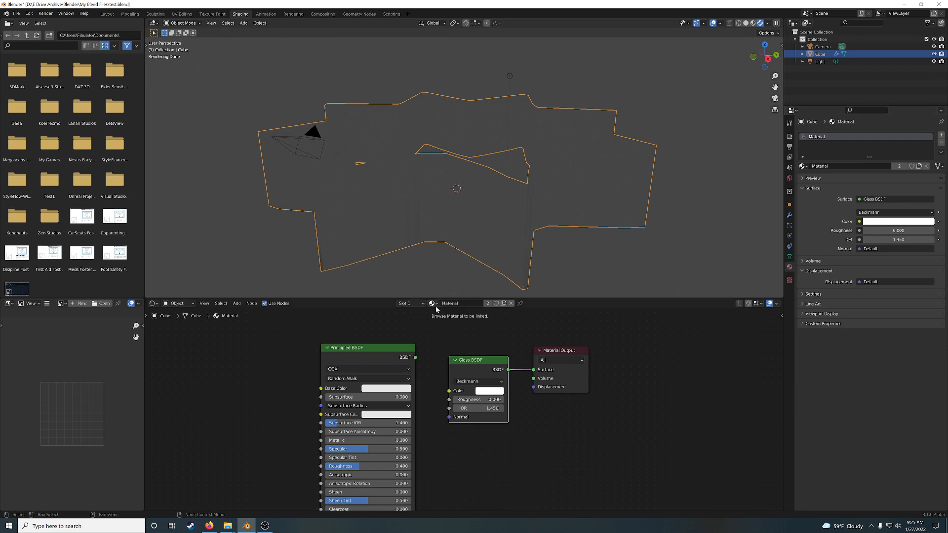
pyautogui.click(789, 179)
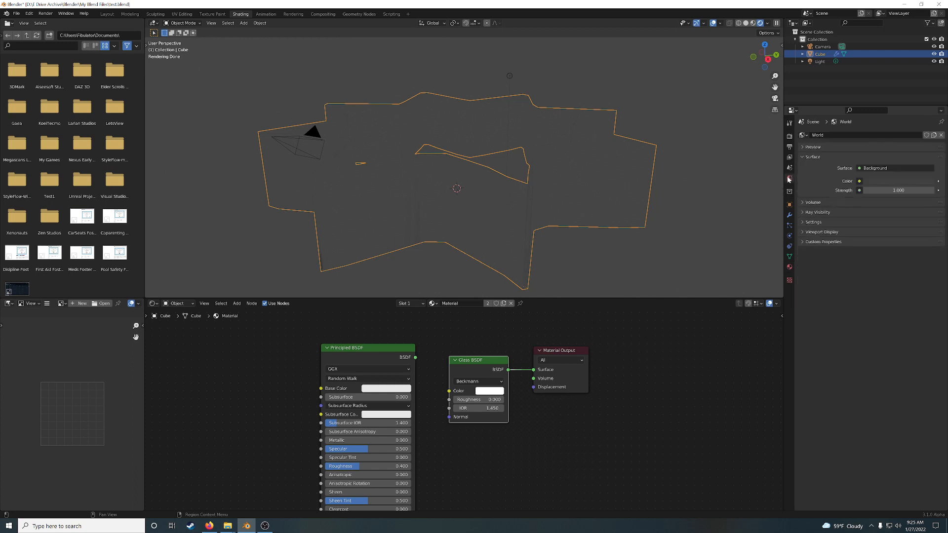
pyautogui.click(859, 181)
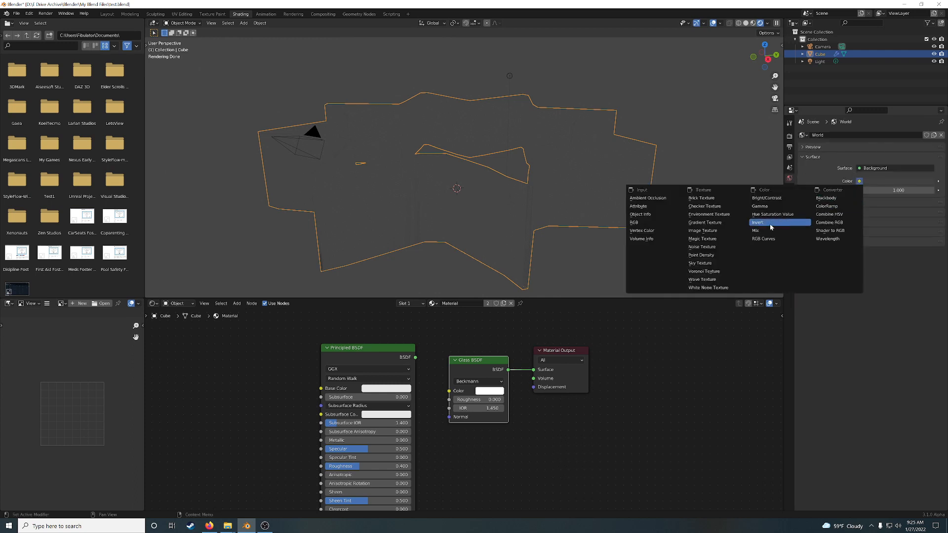
pyautogui.click(709, 214)
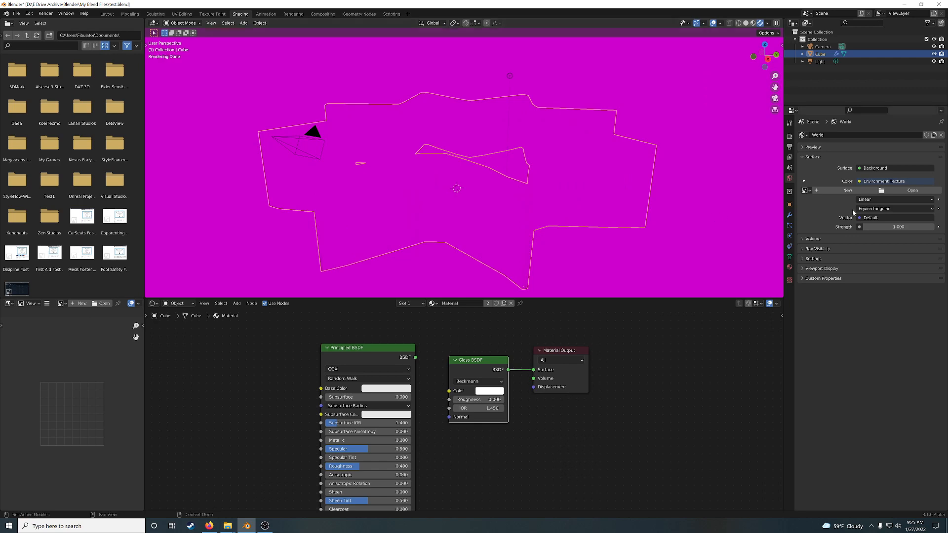
pyautogui.click(895, 192)
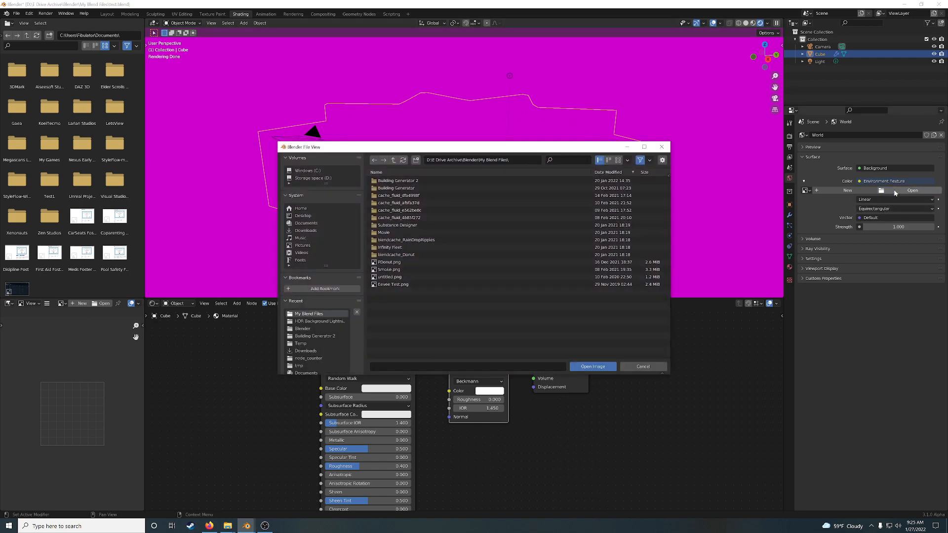
pyautogui.click(393, 160)
pyautogui.click(409, 249)
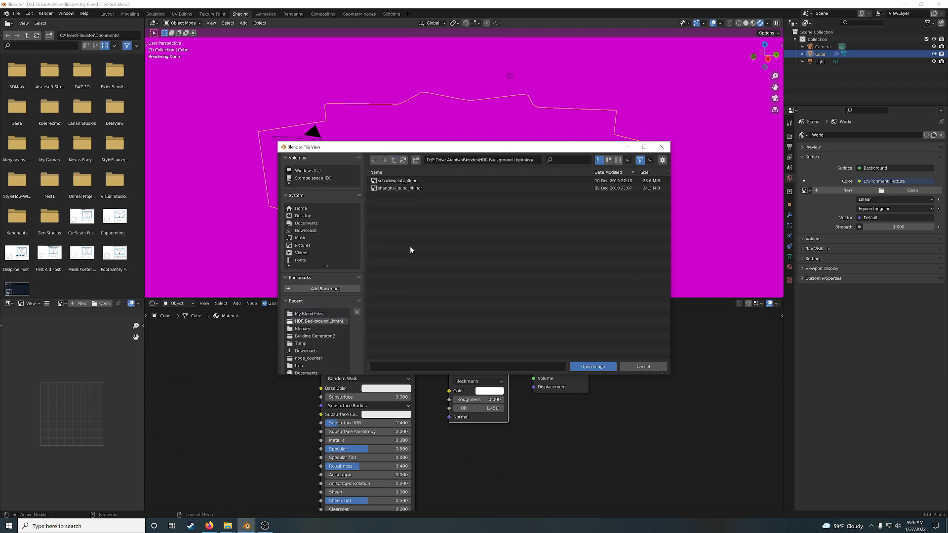
pyautogui.doubleClick(395, 189)
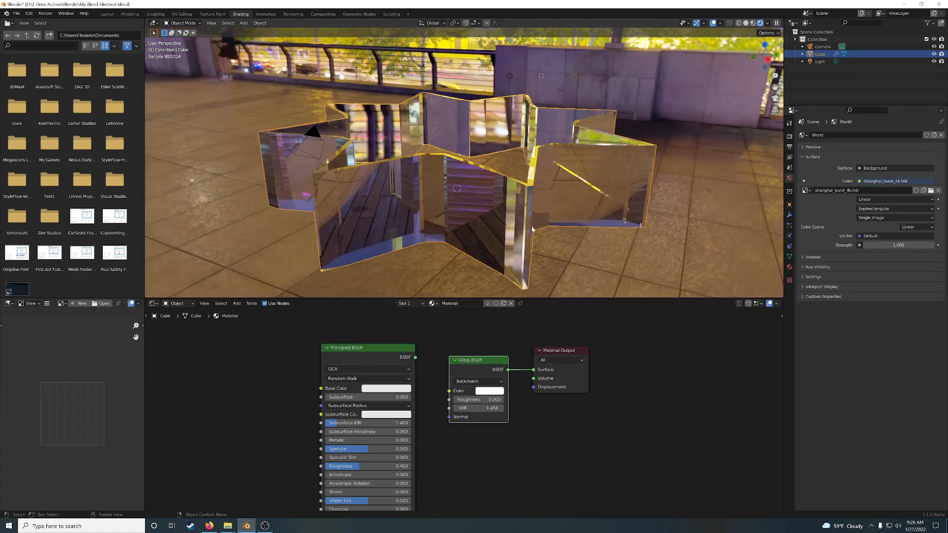
# Examine the glass wall against the HDR background and check the world's surface and volume settings.
pyautogui.moveTo(532, 229); pyautogui.dragTo(601, 205, button='middle')
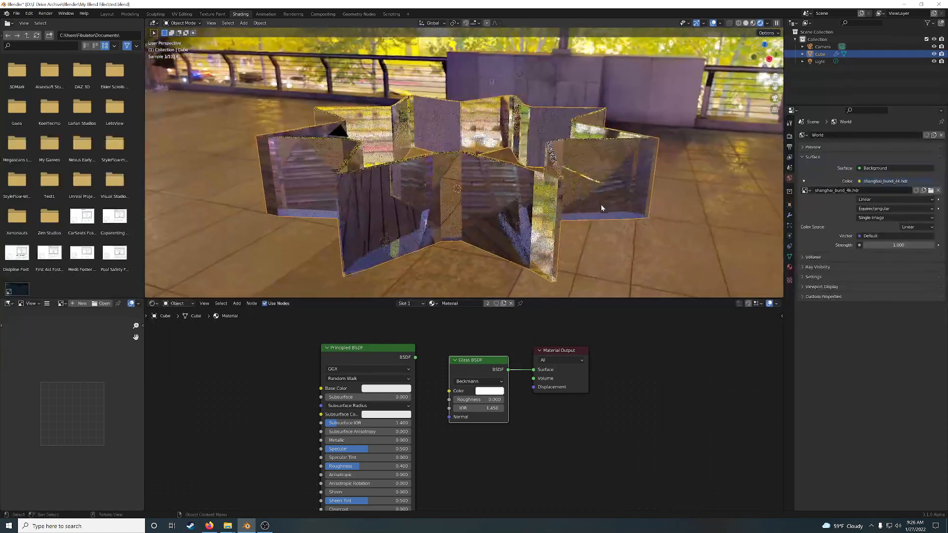
pyautogui.click(803, 278)
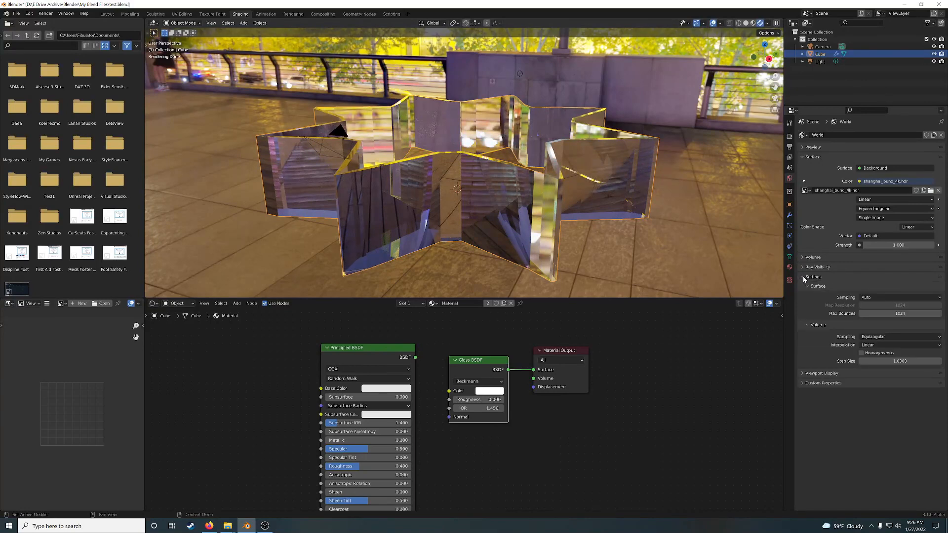
pyautogui.click(804, 278)
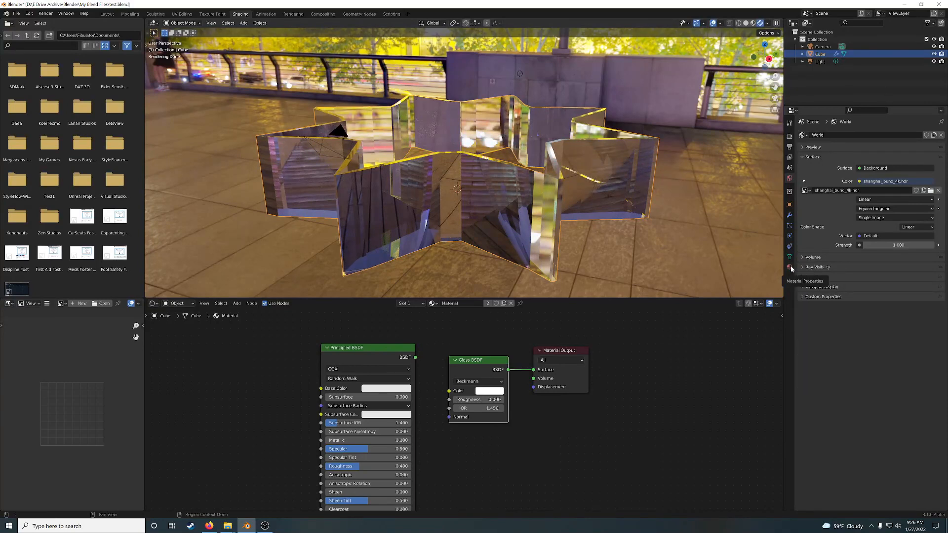
# Check the glass material's volume and viewport display settings, including its blend mode, and inspect the rendered star wall up close.
pyautogui.click(790, 267)
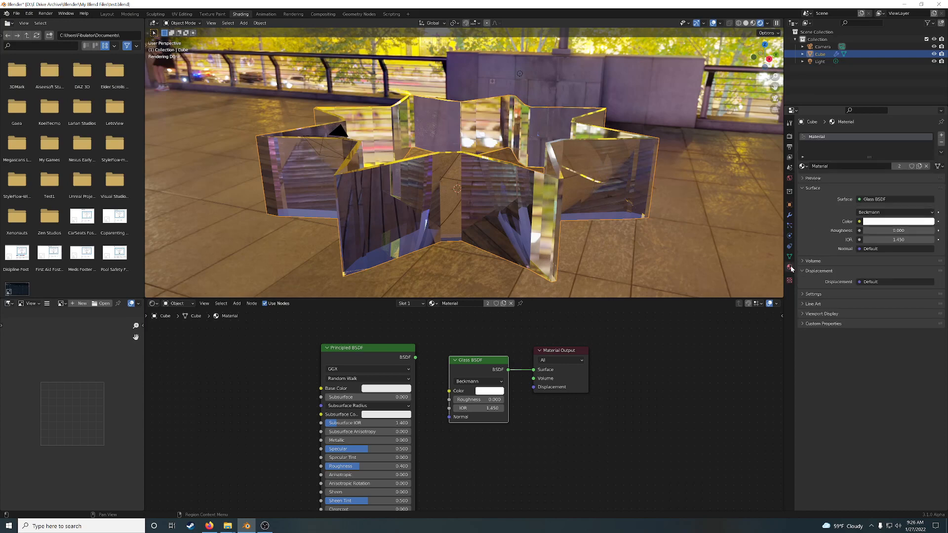
pyautogui.click(803, 260)
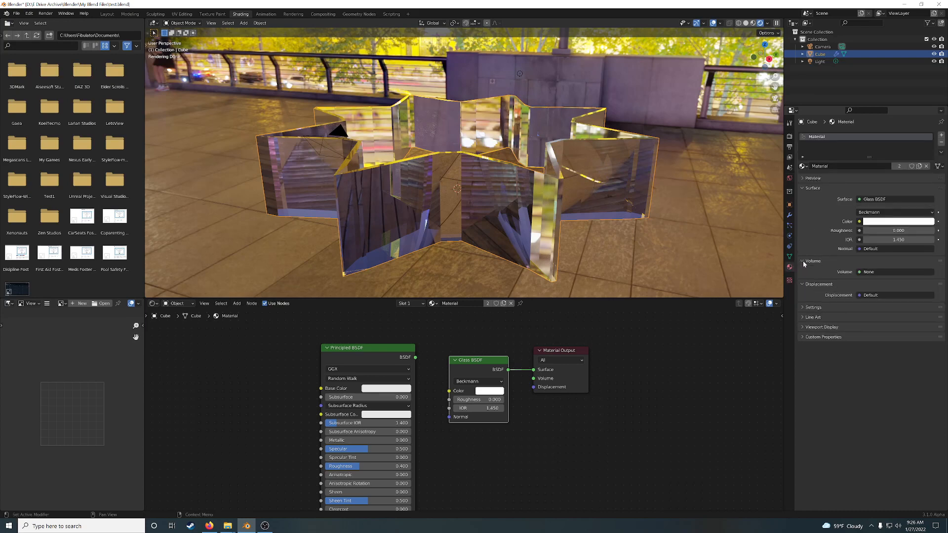
pyautogui.click(803, 260)
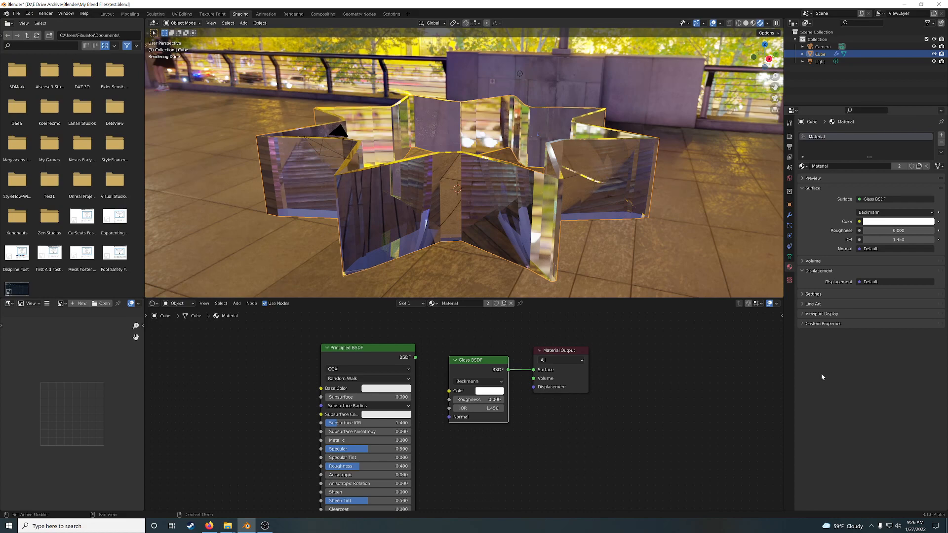
pyautogui.moveTo(607, 148); pyautogui.dragTo(579, 216, button='middle')
pyautogui.scroll(3, 578, 215)
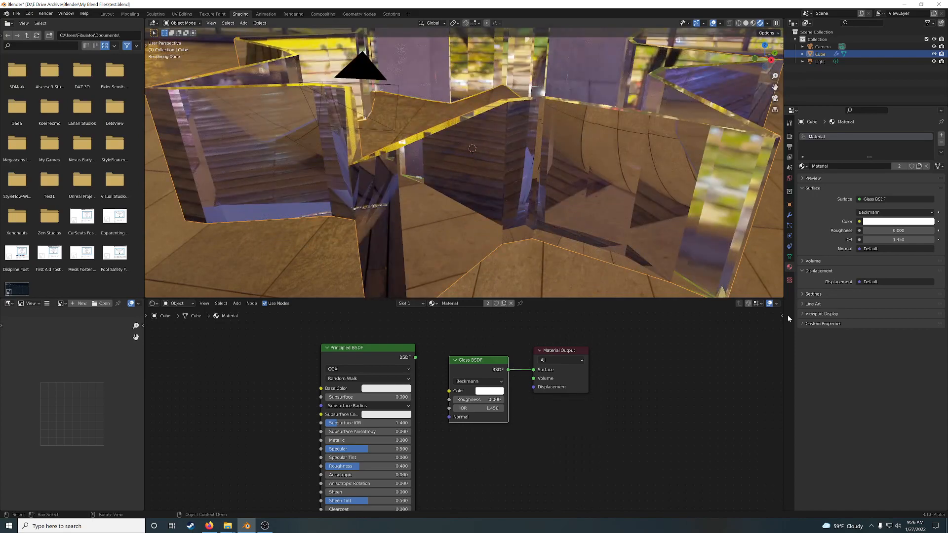
pyautogui.click(803, 314)
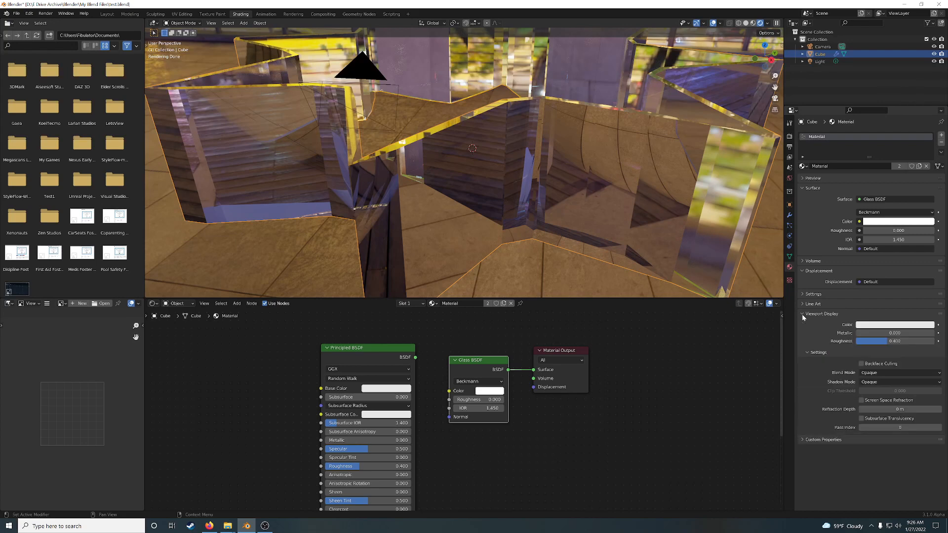
pyautogui.click(894, 371)
pyautogui.click(893, 369)
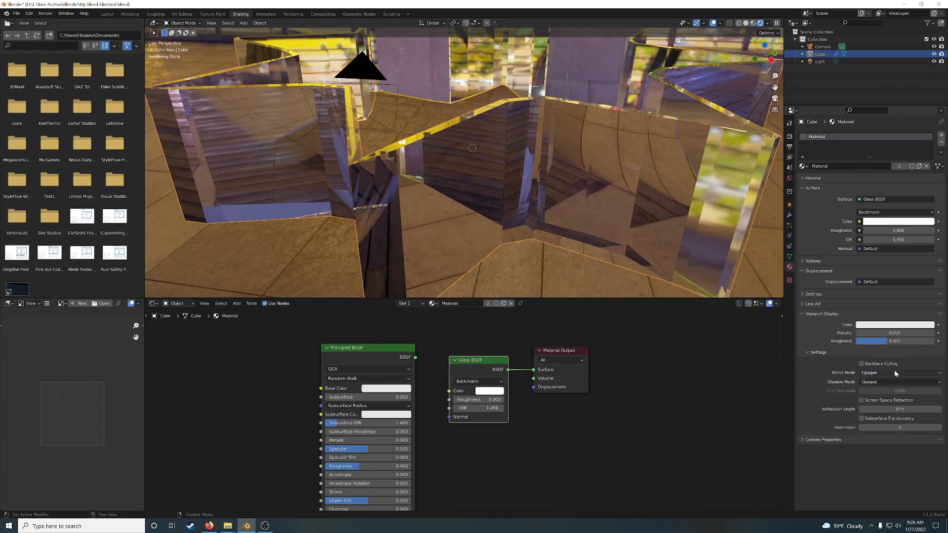
pyautogui.click(802, 314)
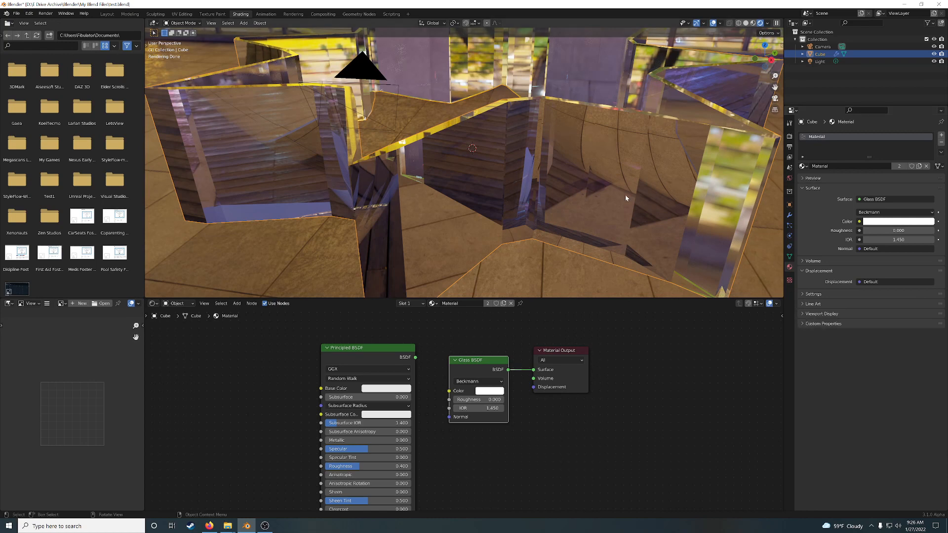
pyautogui.moveTo(689, 230); pyautogui.dragTo(668, 235, button='middle')
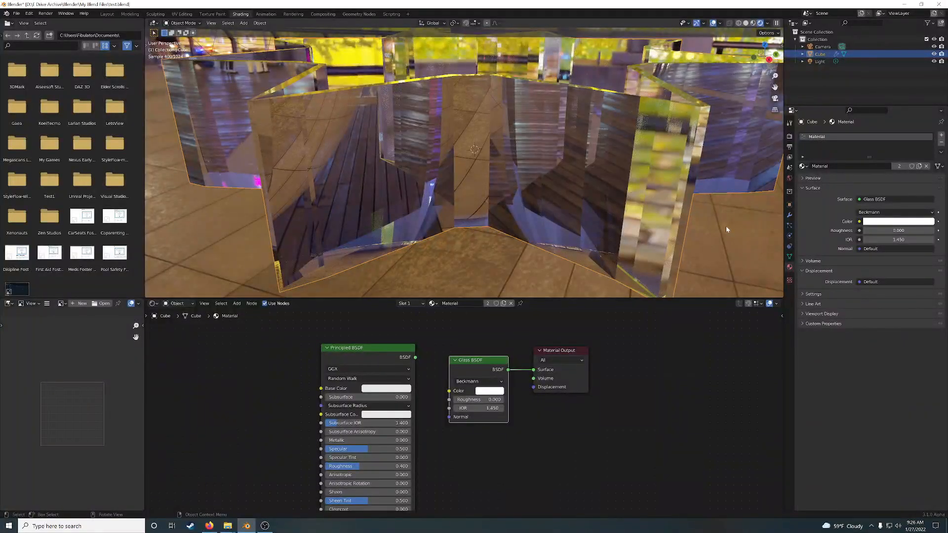
pyautogui.moveTo(738, 206); pyautogui.dragTo(576, 212, button='middle')
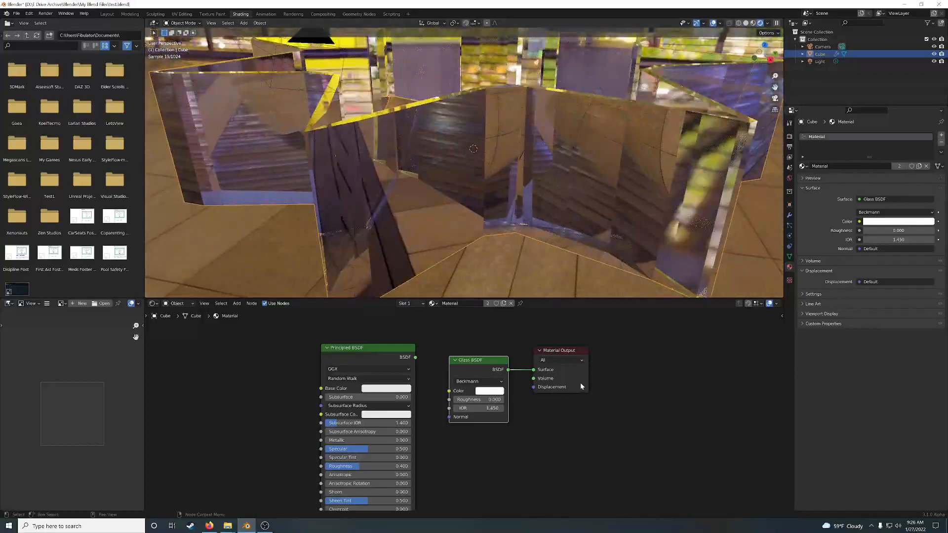
# In the geometry node tree, shift Set Material and Group Output away from Join Geometry and add an Index node.
pyautogui.click(359, 14)
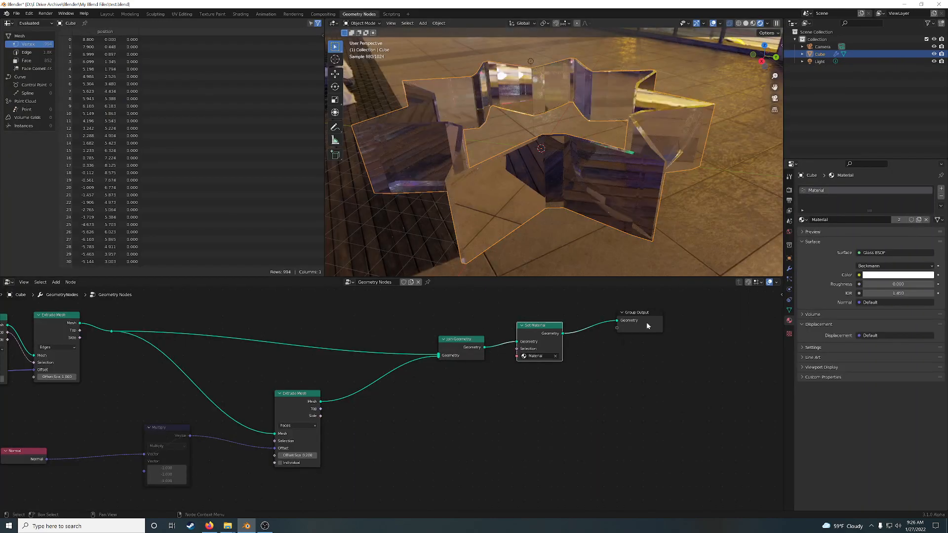
pyautogui.moveTo(647, 326); pyautogui.dragTo(695, 343)
pyautogui.moveTo(536, 333); pyautogui.dragTo(585, 346)
pyautogui.moveTo(453, 448); pyautogui.dragTo(521, 403, button='middle')
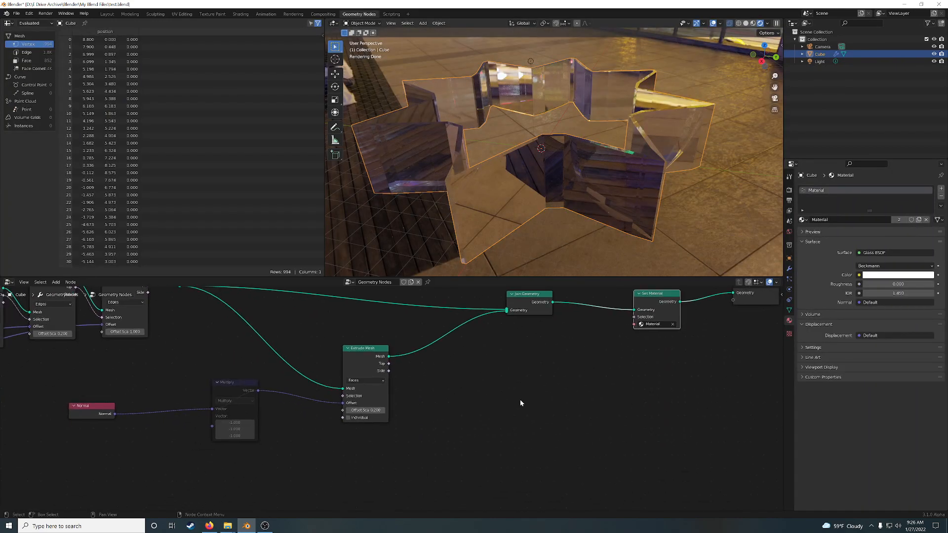
pyautogui.hotkey('shift', 'a')
pyautogui.click(477, 375)
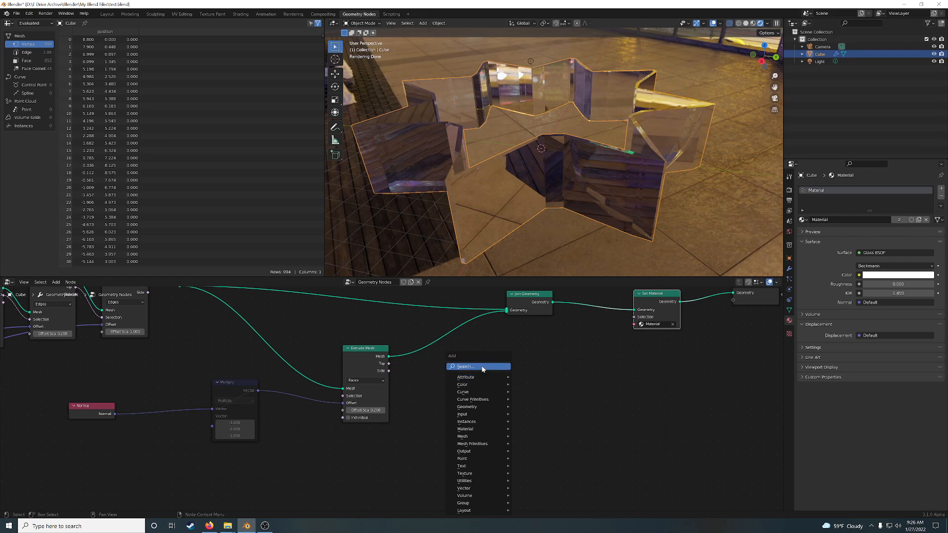
pyautogui.write('ind')
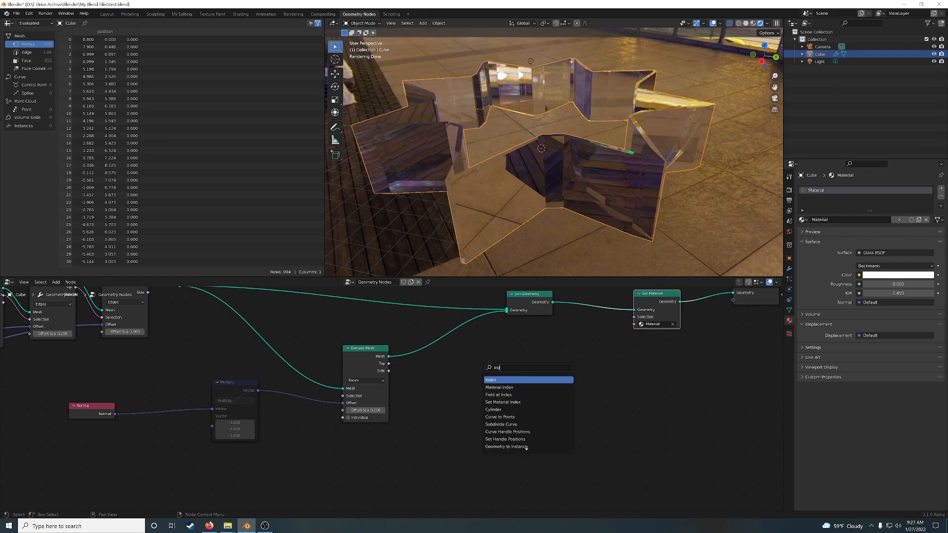
pyautogui.click(500, 380)
pyautogui.click(499, 373)
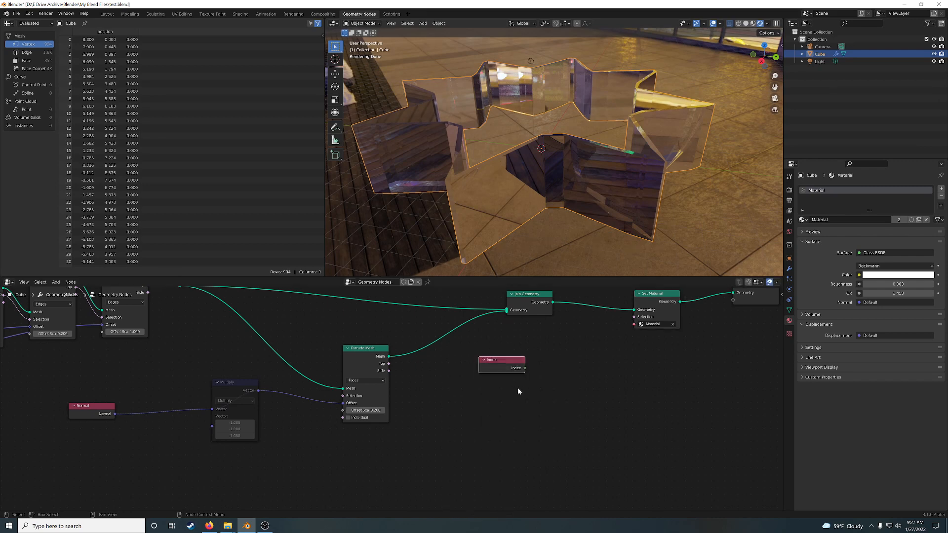
# Feed the Index output into input A of a new integer Less Than compare node placed below Join Geometry.
pyautogui.moveTo(530, 394); pyautogui.dragTo(463, 391, button='middle')
pyautogui.hotkey('shift', 'a')
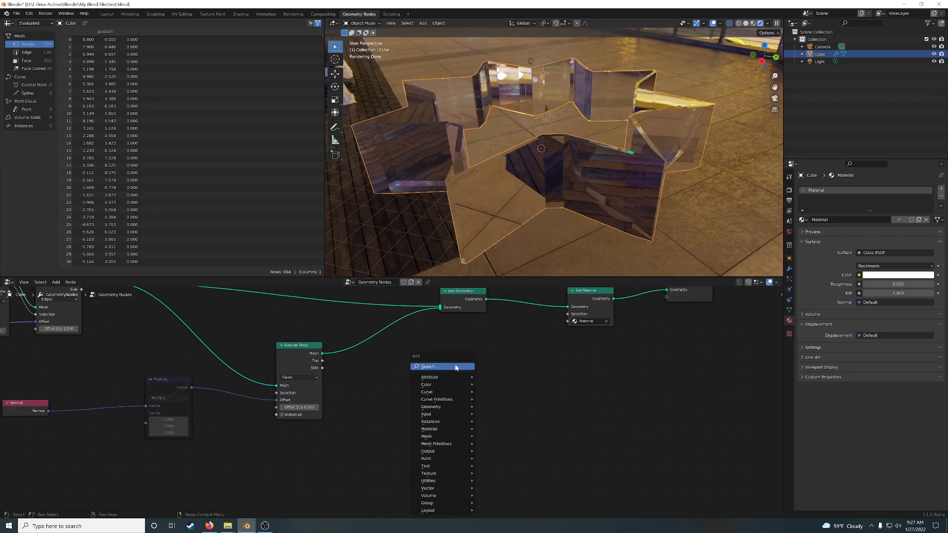
pyautogui.press('Escape')
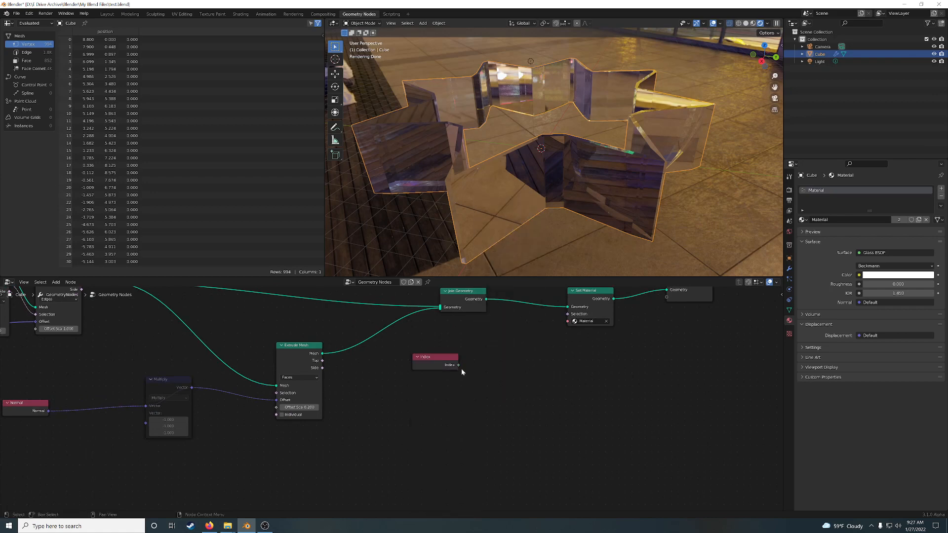
pyautogui.moveTo(458, 365); pyautogui.dragTo(518, 370)
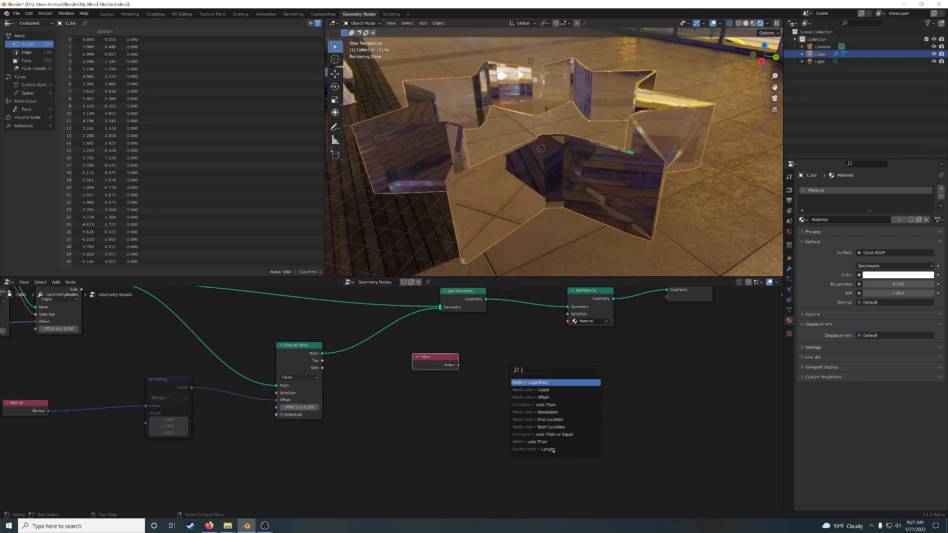
pyautogui.write('less')
pyautogui.press('Return')
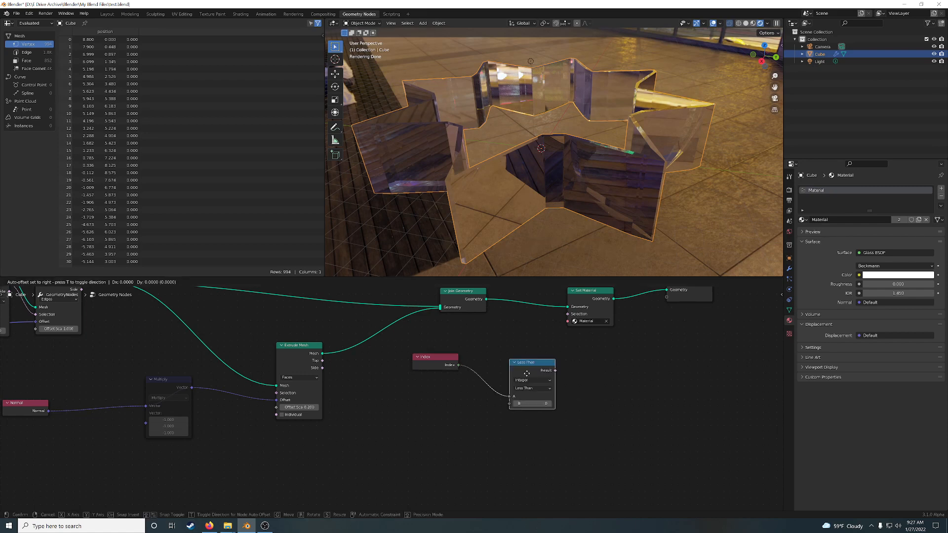
pyautogui.click(495, 390)
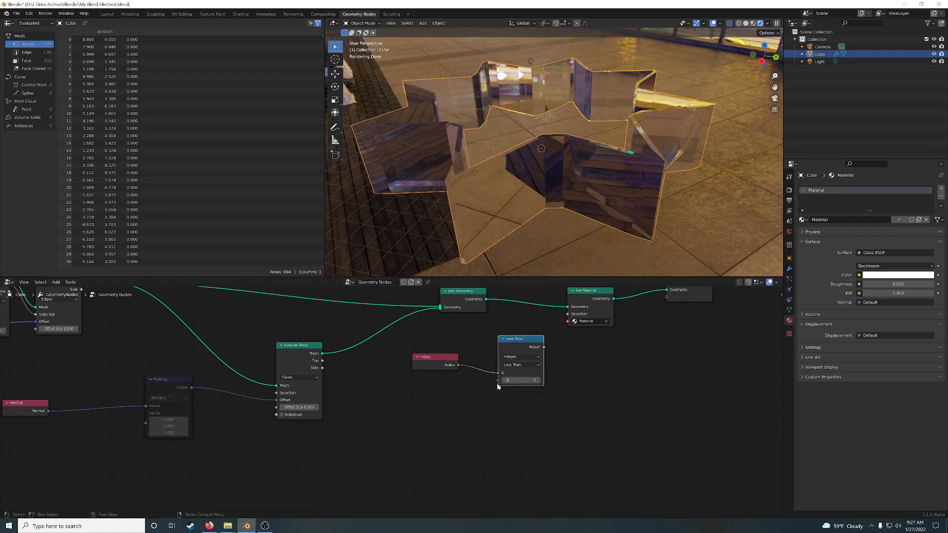
# Connect the Capture Attribute node's Attribute output to input B of the Less Than node.
pyautogui.moveTo(497, 381); pyautogui.dragTo(414, 391)
pyautogui.moveTo(381, 372); pyautogui.dragTo(564, 405, button='middle')
pyautogui.scroll(-5, 564, 409)
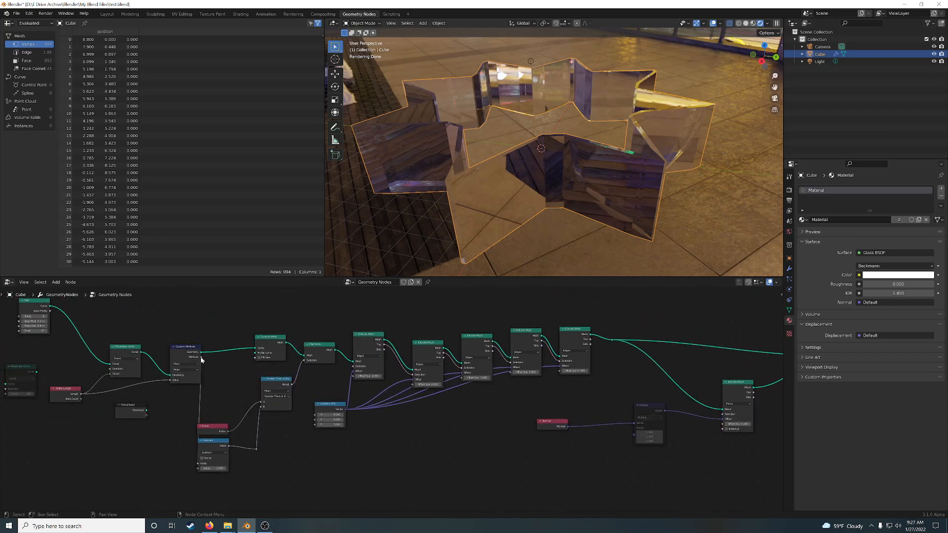
pyautogui.moveTo(200, 360)
pyautogui.moveTo(202, 359); pyautogui.dragTo(652, 327)
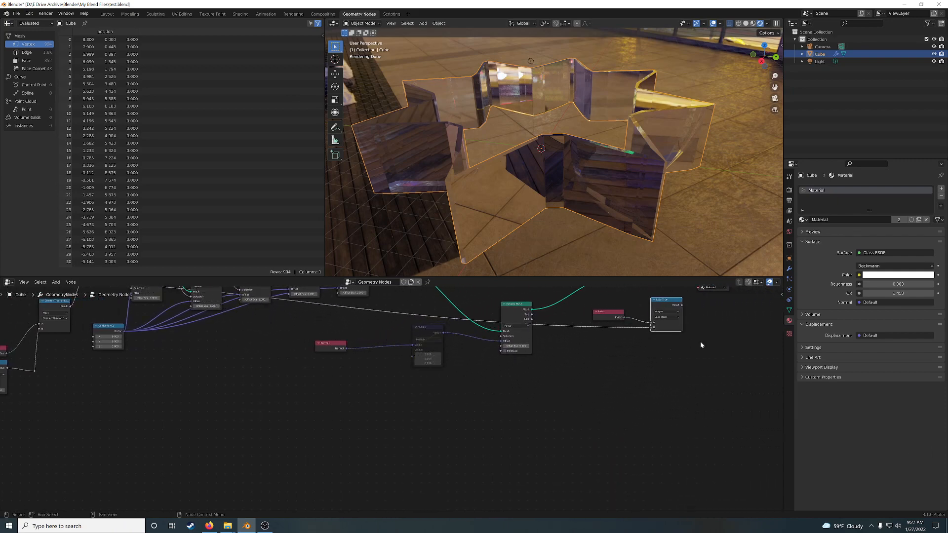
# Connect the Less Than result to the Set Material node's Selection and place the Index node closer to Less Than.
pyautogui.moveTo(700, 342); pyautogui.dragTo(499, 425, button='middle')
pyautogui.scroll(2, 517, 418)
pyautogui.scroll(1, 517, 418)
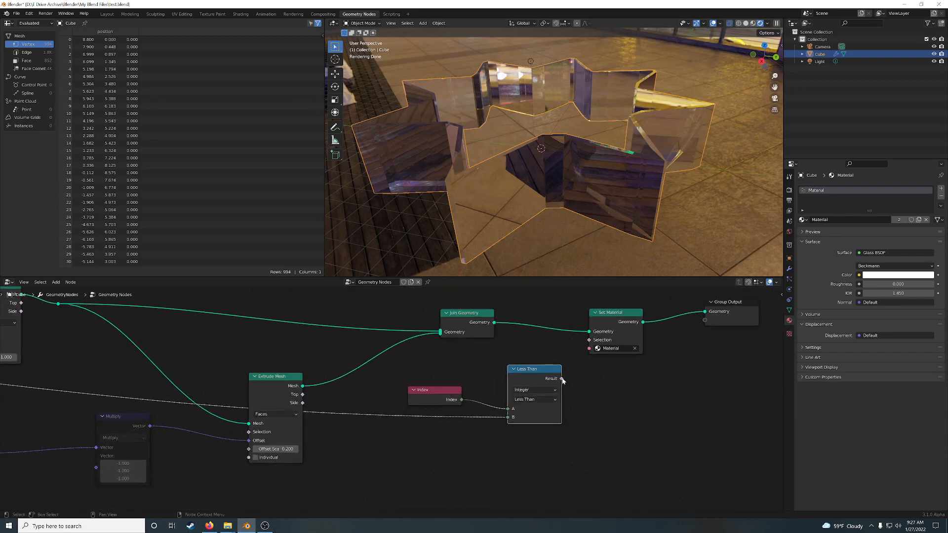
pyautogui.moveTo(562, 379); pyautogui.dragTo(590, 341)
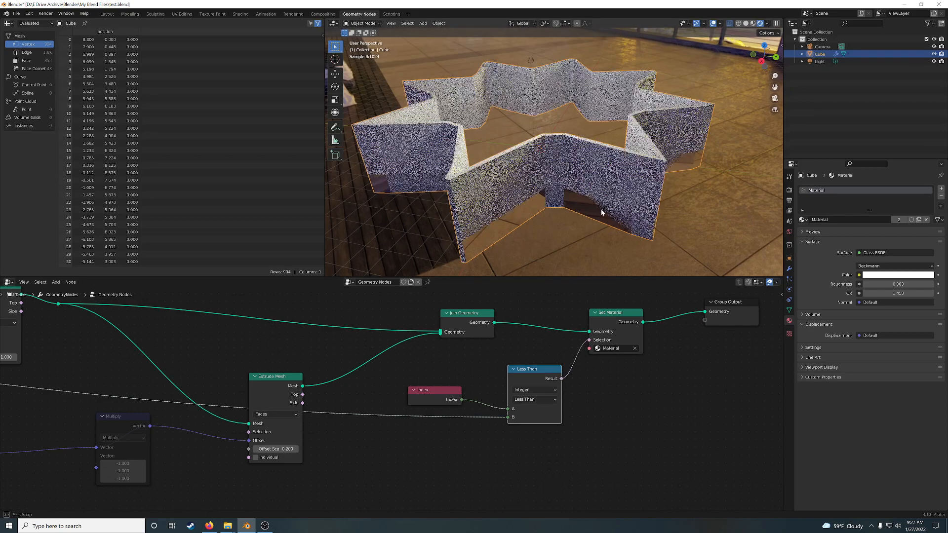
pyautogui.moveTo(600, 209); pyautogui.dragTo(595, 197, button='middle')
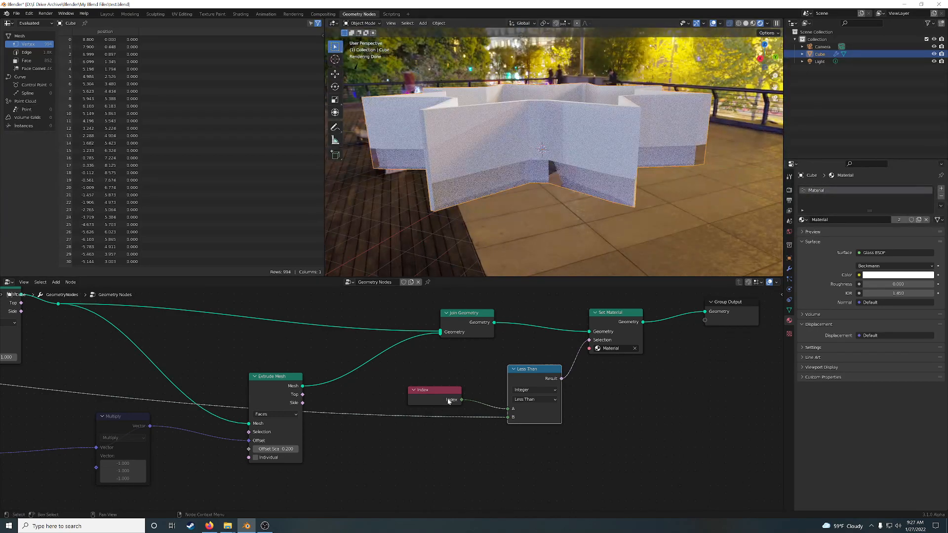
pyautogui.moveTo(447, 401); pyautogui.dragTo(465, 396)
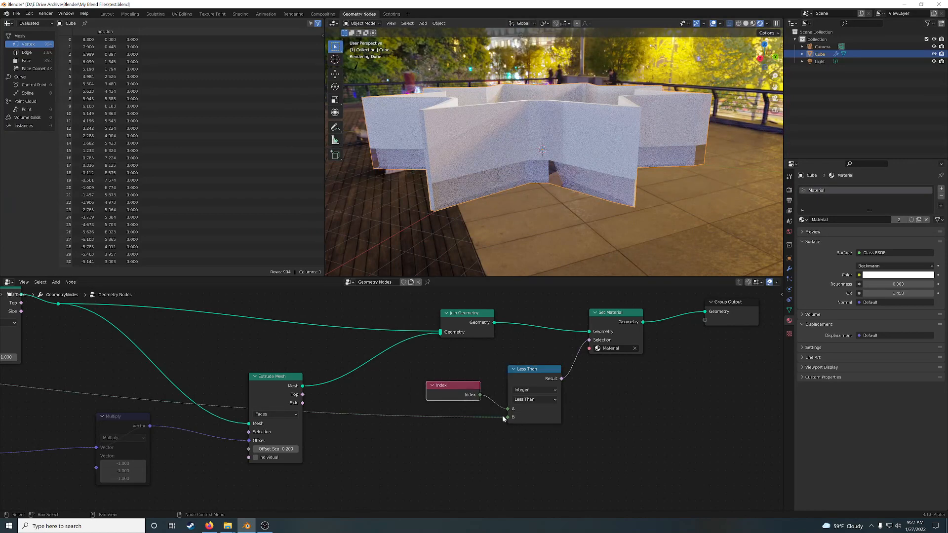
# Examine from several angles which faces of the star wall receive the glass material.
pyautogui.moveTo(571, 230); pyautogui.dragTo(616, 278, button='middle')
pyautogui.moveTo(613, 230)
pyautogui.mouseDown(button='middle')
pyautogui.moveTo(591, 236)
pyautogui.moveTo(603, 242)
pyautogui.mouseUp(button='middle')
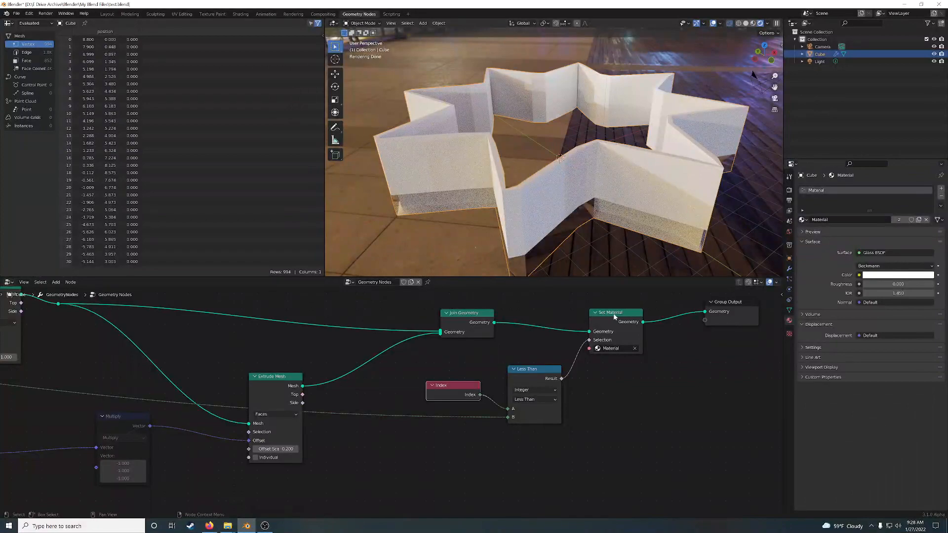
pyautogui.scroll(6, 585, 176)
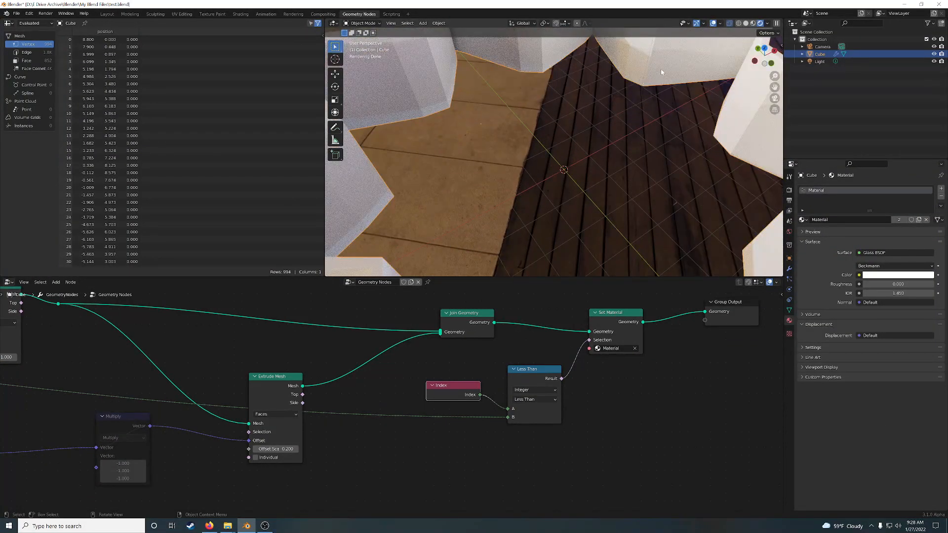
pyautogui.moveTo(687, 72); pyautogui.dragTo(577, 149, button='middle')
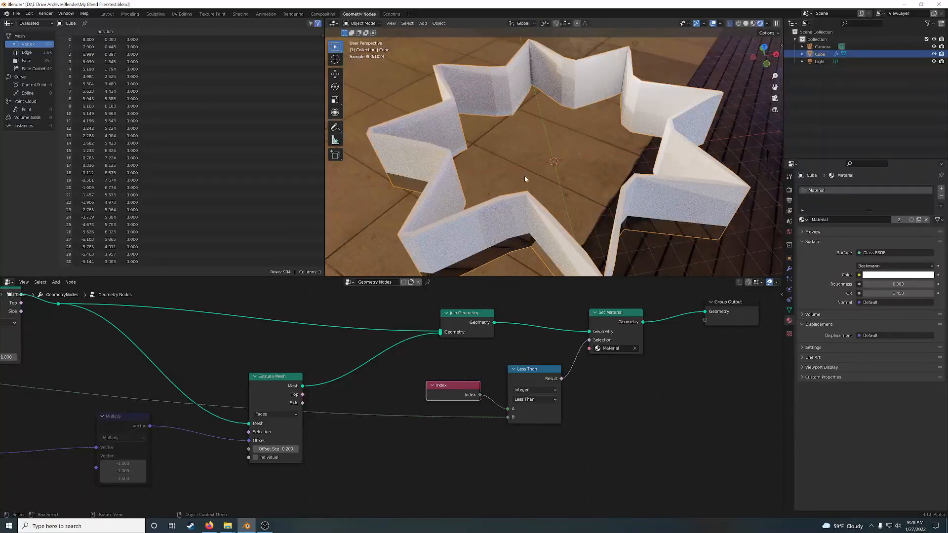
pyautogui.moveTo(506, 189)
pyautogui.mouseDown(button='middle')
pyautogui.moveTo(501, 170)
pyautogui.moveTo(488, 180)
pyautogui.moveTo(519, 186)
pyautogui.mouseUp(button='middle')
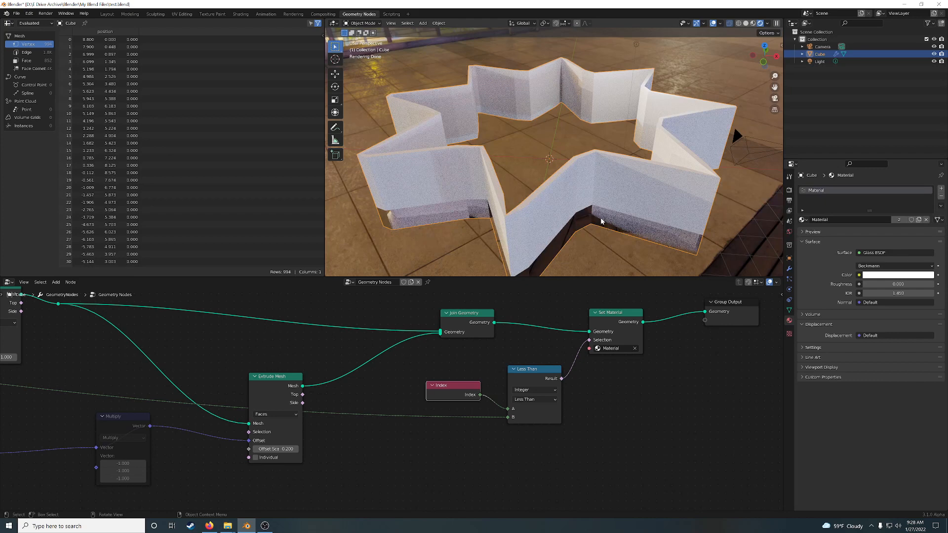
# Detach Set Material and insert it on the upper link between the last edge Extrude Mesh and Join Geometry.
pyautogui.moveTo(575, 366); pyautogui.dragTo(632, 318, button='middle')
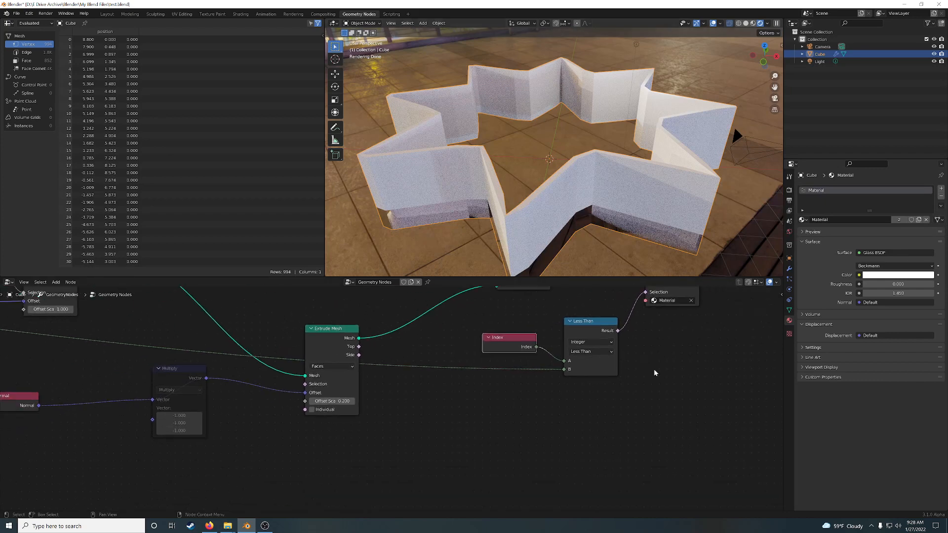
pyautogui.scroll(-2, 654, 373)
pyautogui.moveTo(453, 385); pyautogui.dragTo(467, 398, button='middle')
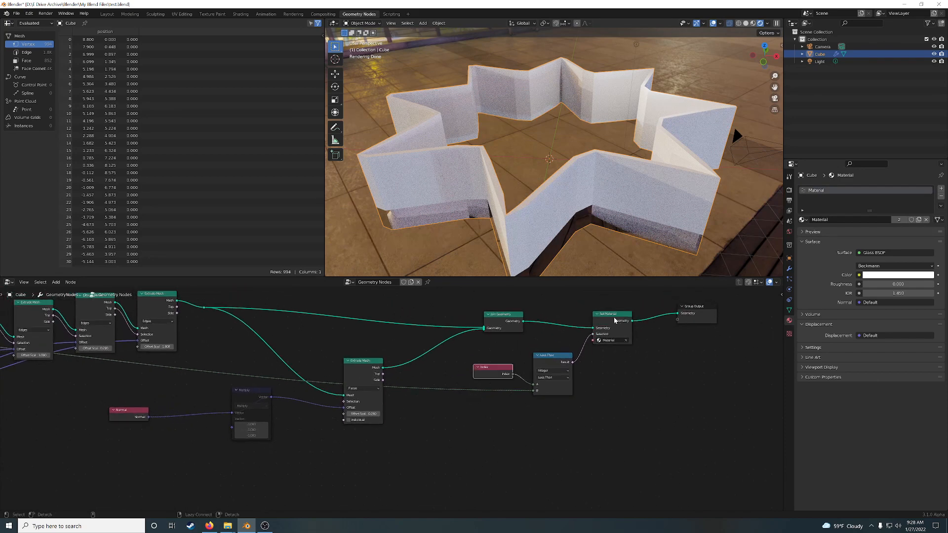
pyautogui.moveTo(612, 318); pyautogui.dragTo(363, 302)
pyautogui.moveTo(371, 339); pyautogui.dragTo(512, 302, button='middle')
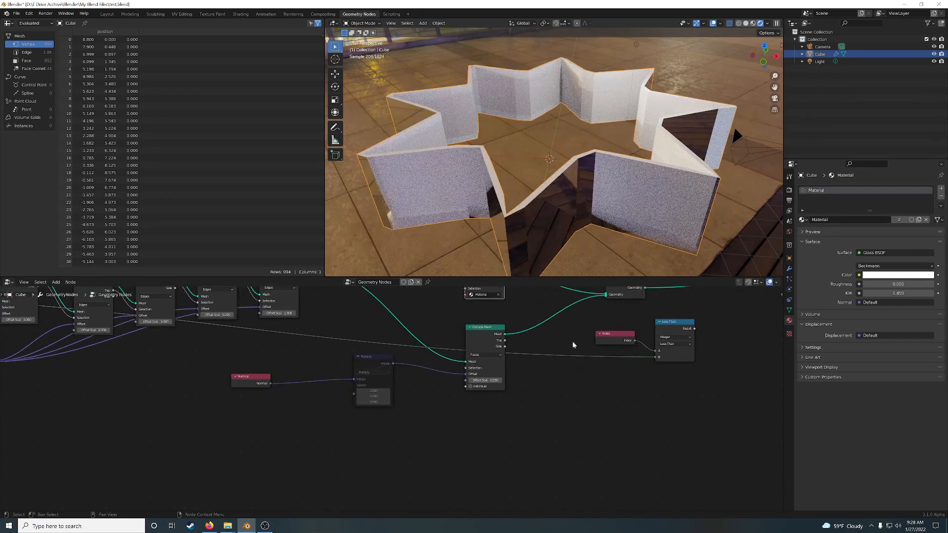
# Move the Index and Less Than nodes beside the last edge Extrude Mesh, and preview that extrude node's output directly.
pyautogui.click(668, 329)
pyautogui.keyDown('shift'); pyautogui.moveTo(620, 320); pyautogui.dragTo(278, 325); pyautogui.keyUp('shift')
pyautogui.moveTo(371, 329); pyautogui.dragTo(363, 385, button='middle')
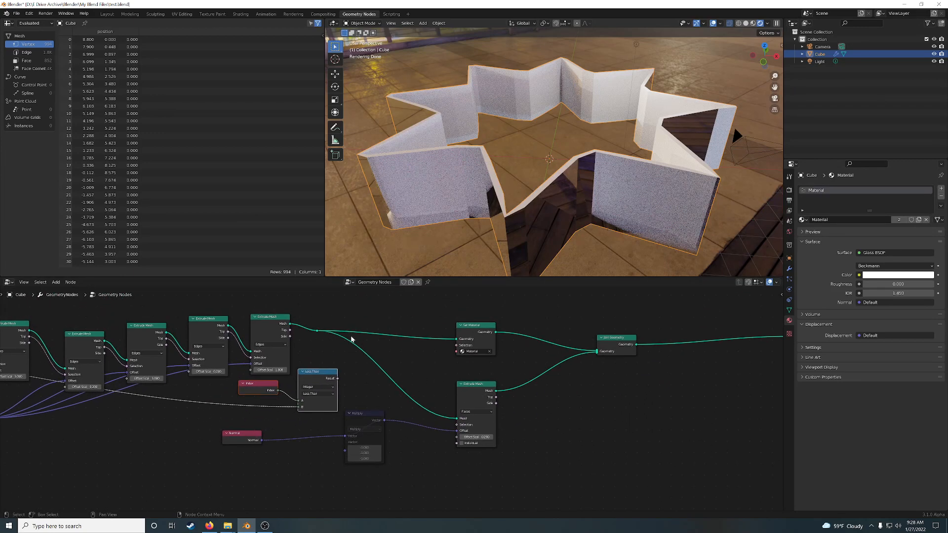
pyautogui.keyDown('ctrl'); pyautogui.keyDown('shift'); pyautogui.click(270, 318); pyautogui.keyUp('shift'); pyautogui.keyUp('ctrl')
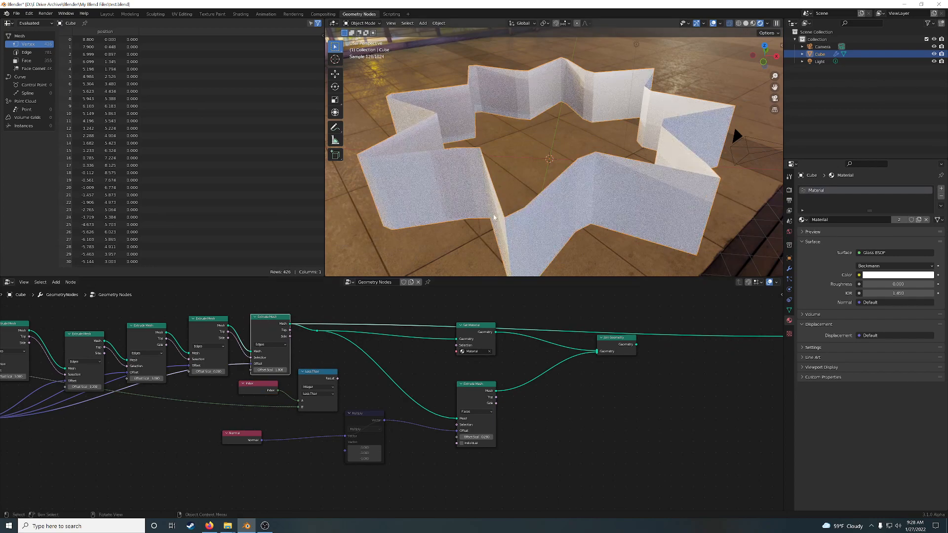
pyautogui.moveTo(493, 216)
pyautogui.mouseDown(button='middle')
pyautogui.moveTo(498, 245)
pyautogui.moveTo(507, 237)
pyautogui.moveTo(500, 217)
pyautogui.mouseUp(button='middle')
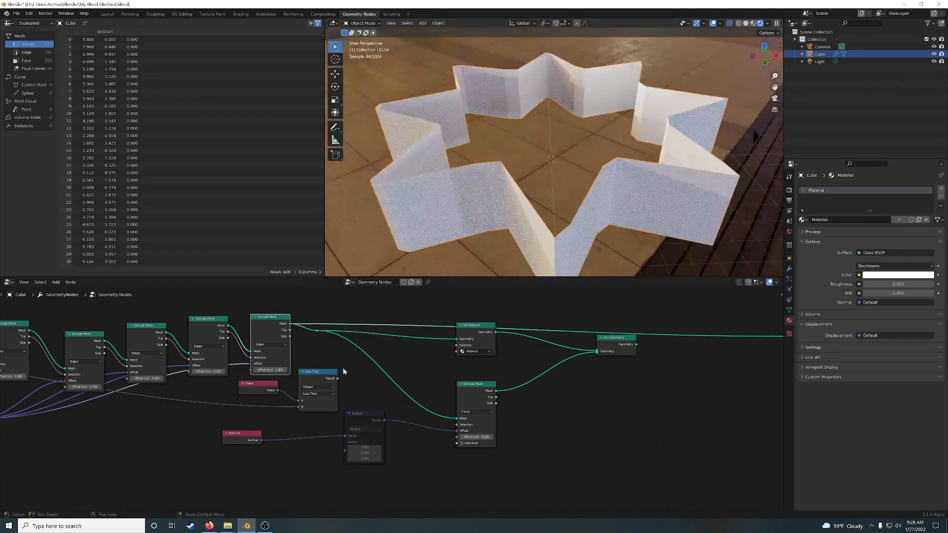
# Connect the Less Than result to Set Material's Selection and preview the Set Material output on the wall.
pyautogui.moveTo(338, 378); pyautogui.dragTo(476, 336)
pyautogui.keyDown('ctrl'); pyautogui.keyDown('shift'); pyautogui.click(475, 336); pyautogui.keyUp('shift'); pyautogui.keyUp('ctrl')
pyautogui.moveTo(504, 249); pyautogui.dragTo(478, 245, button='middle')
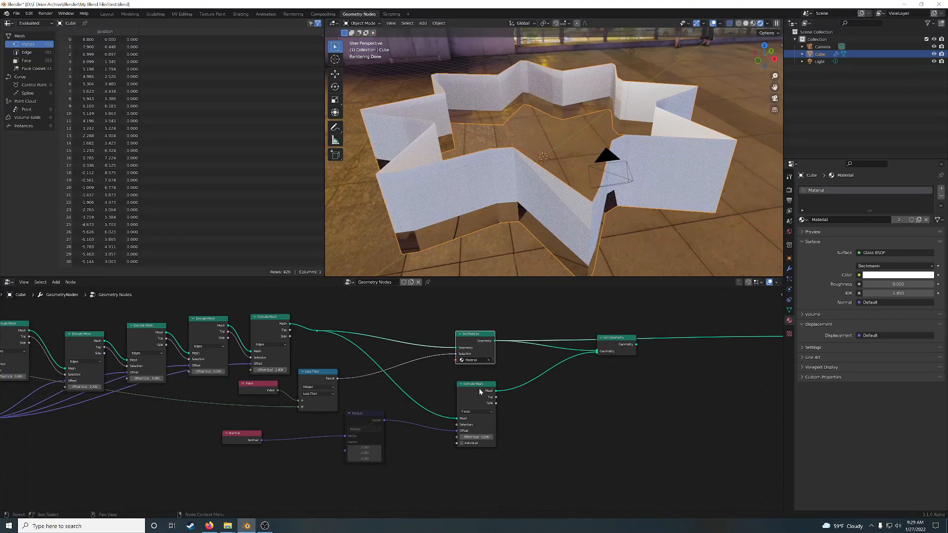
# Place Set Material right after the last edge Extrude Mesh so it feeds both branches, and preview the Join Geometry output.
pyautogui.moveTo(469, 337); pyautogui.dragTo(458, 420)
pyautogui.moveTo(410, 330); pyautogui.dragTo(383, 331)
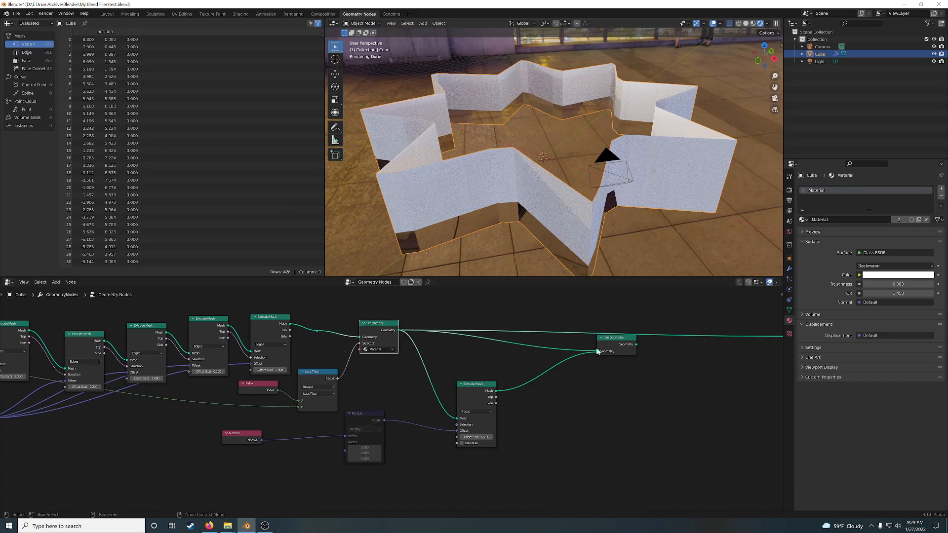
pyautogui.moveTo(612, 344); pyautogui.dragTo(616, 349)
pyautogui.moveTo(569, 234); pyautogui.dragTo(502, 229, button='middle')
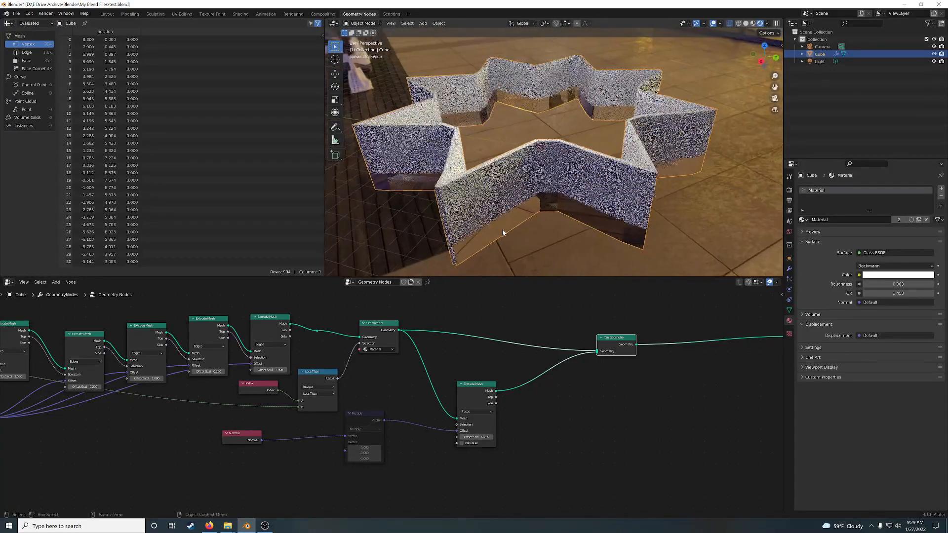
# Move the face Extrude Mesh, Normal and muted Multiply nodes away from Less Than to make room.
pyautogui.moveTo(484, 386); pyautogui.dragTo(503, 400)
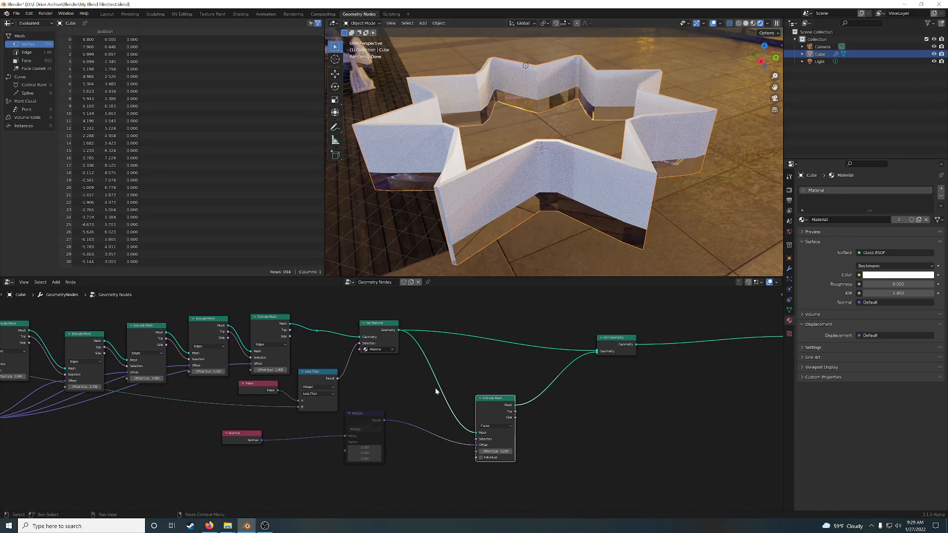
pyautogui.moveTo(505, 370); pyautogui.dragTo(610, 349, button='middle')
pyautogui.moveTo(328, 402); pyautogui.dragTo(481, 468)
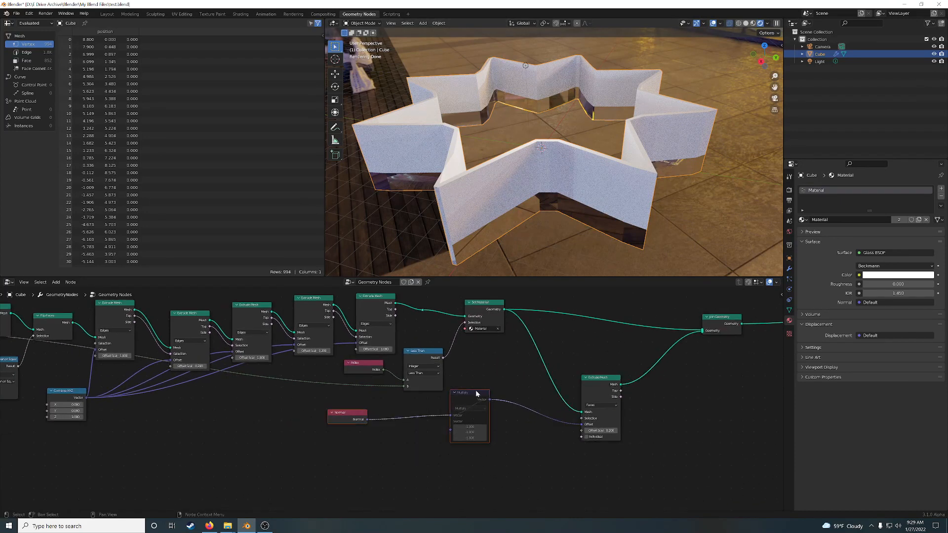
pyautogui.moveTo(476, 392); pyautogui.dragTo(497, 441)
pyautogui.moveTo(382, 402); pyautogui.dragTo(450, 401, button='middle')
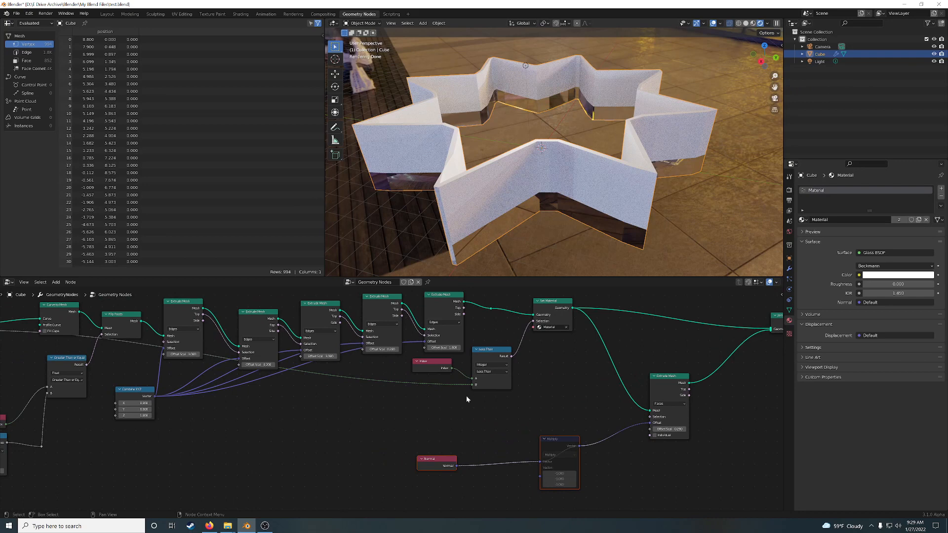
# Add a Math node and insert it on the link feeding the B input of Less Than.
pyautogui.hotkey('shift', 'a')
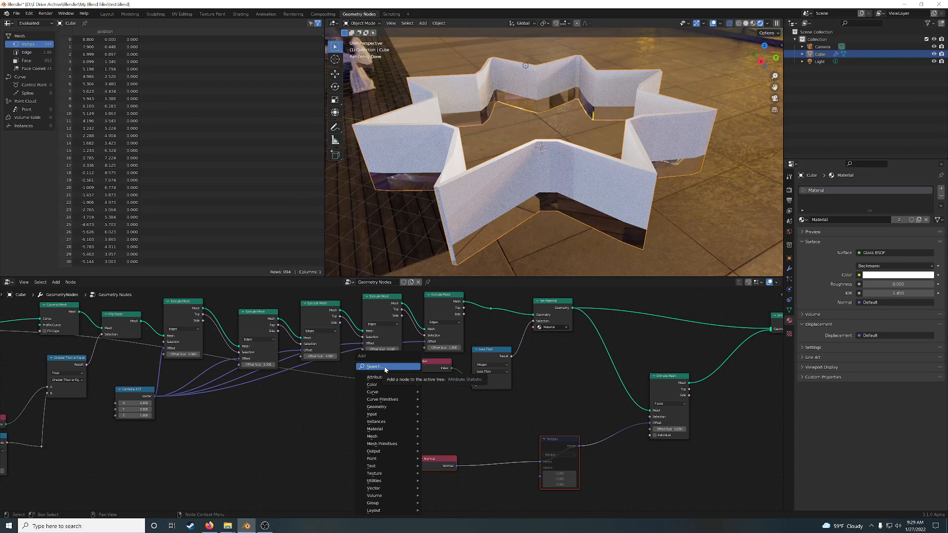
pyautogui.click(392, 368)
pyautogui.write('add')
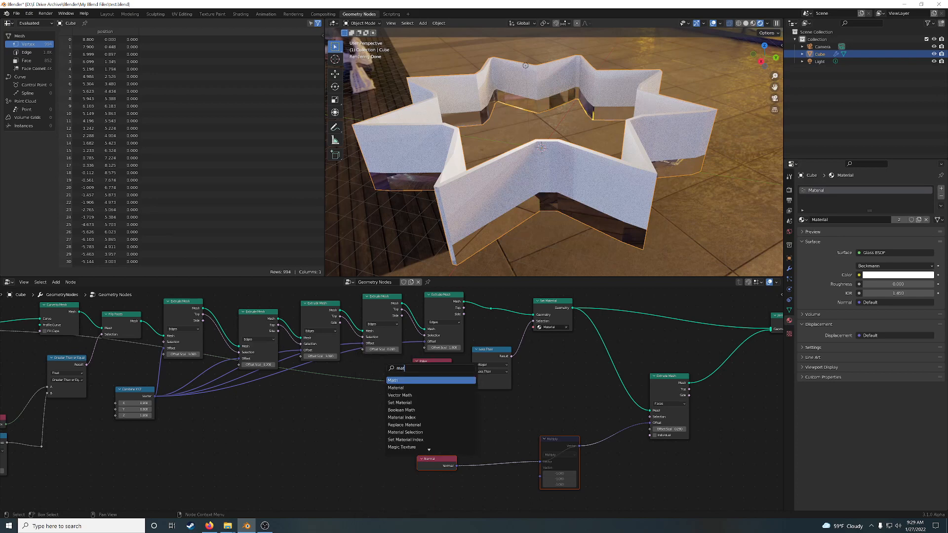
pyautogui.press('Return')
pyautogui.click(340, 437)
pyautogui.moveTo(446, 417); pyautogui.dragTo(492, 406, button='middle')
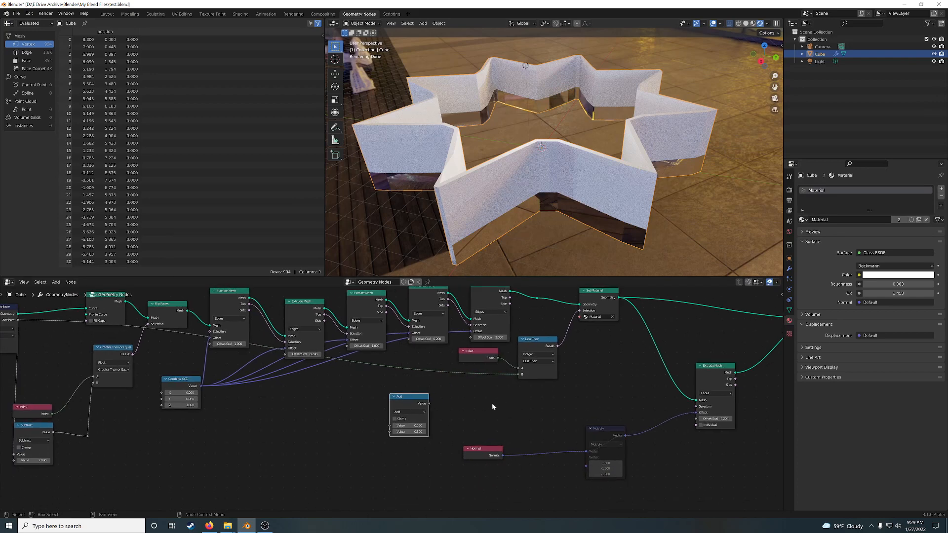
pyautogui.moveTo(412, 398); pyautogui.dragTo(456, 367)
# Switch the new Math node to Multiply, raise its second value so the glass reaches higher, and inspect the wall in wireframe.
pyautogui.click(455, 382)
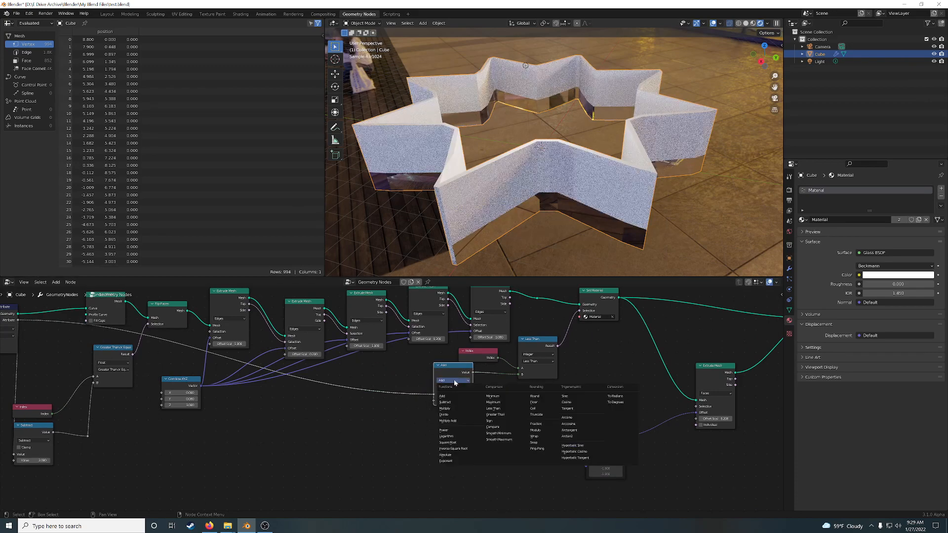
pyautogui.click(457, 408)
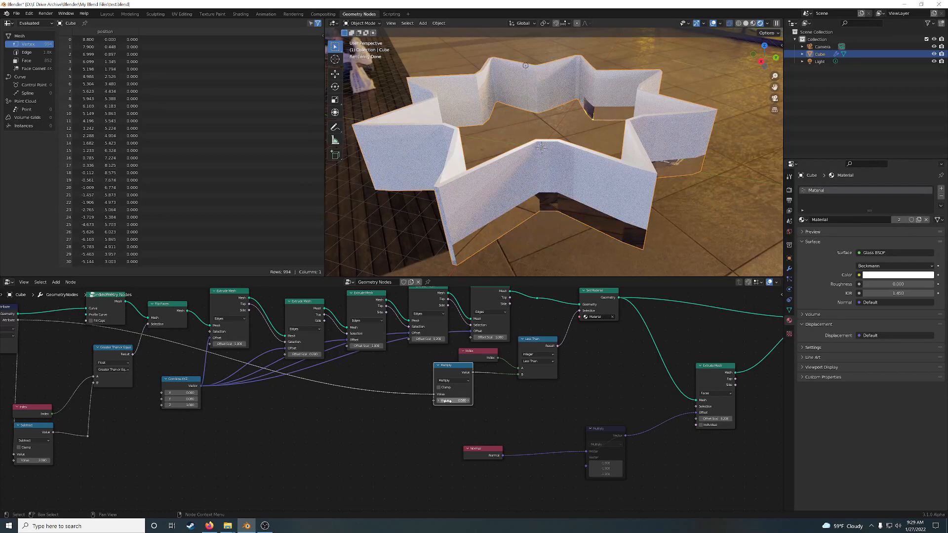
pyautogui.click(452, 401)
pyautogui.press('Return')
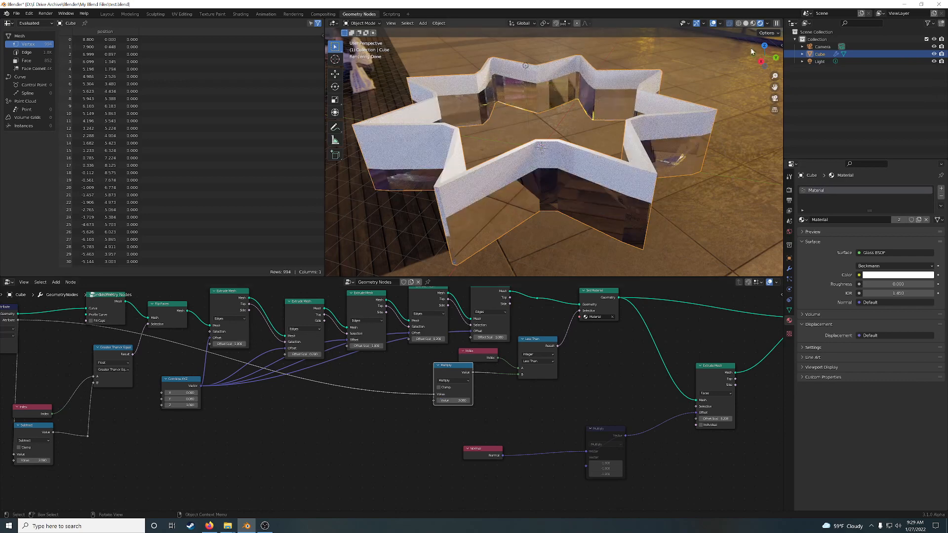
pyautogui.click(739, 24)
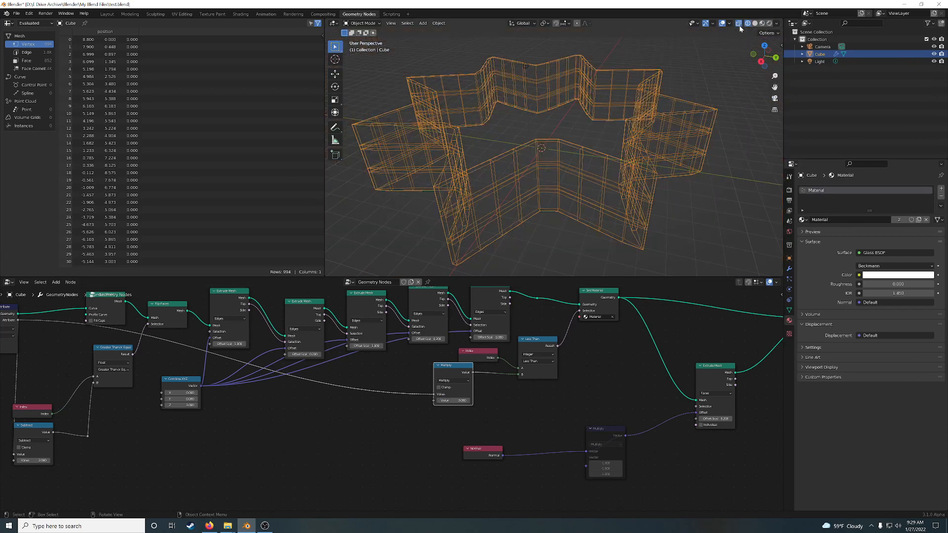
pyautogui.moveTo(612, 109)
pyautogui.mouseDown(button='middle')
pyautogui.moveTo(622, 131)
pyautogui.moveTo(601, 151)
pyautogui.mouseUp(button='middle')
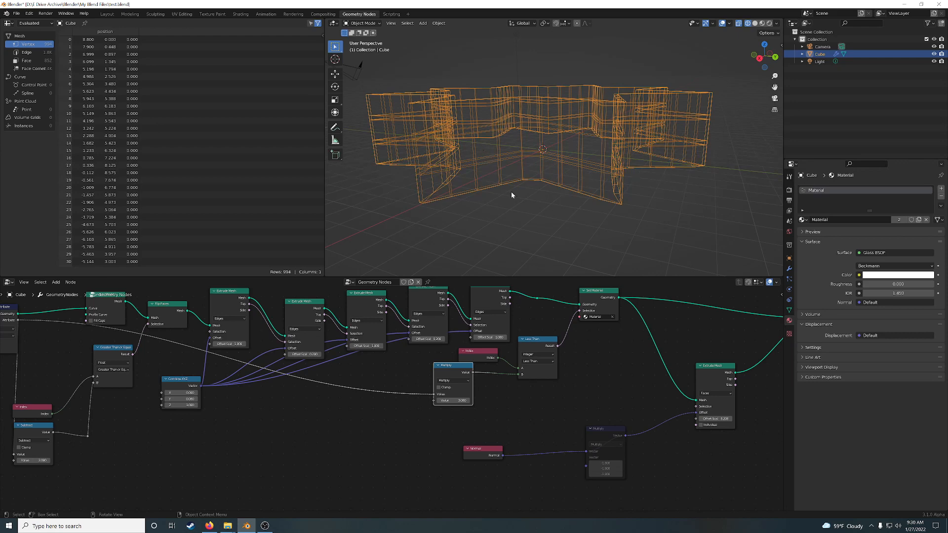
# Duplicate the Less Than and Multiply nodes below the originals, and set the copied Multiply's second value to 2.
pyautogui.moveTo(576, 346); pyautogui.dragTo(493, 357, button='middle')
pyautogui.click(452, 356)
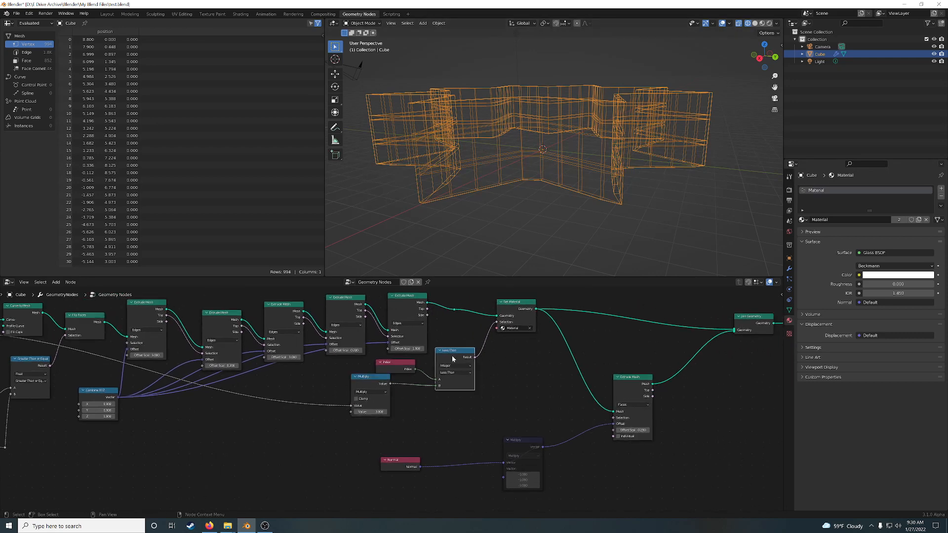
pyautogui.hotkey('shift', 'd')
pyautogui.moveTo(521, 306); pyautogui.dragTo(554, 306)
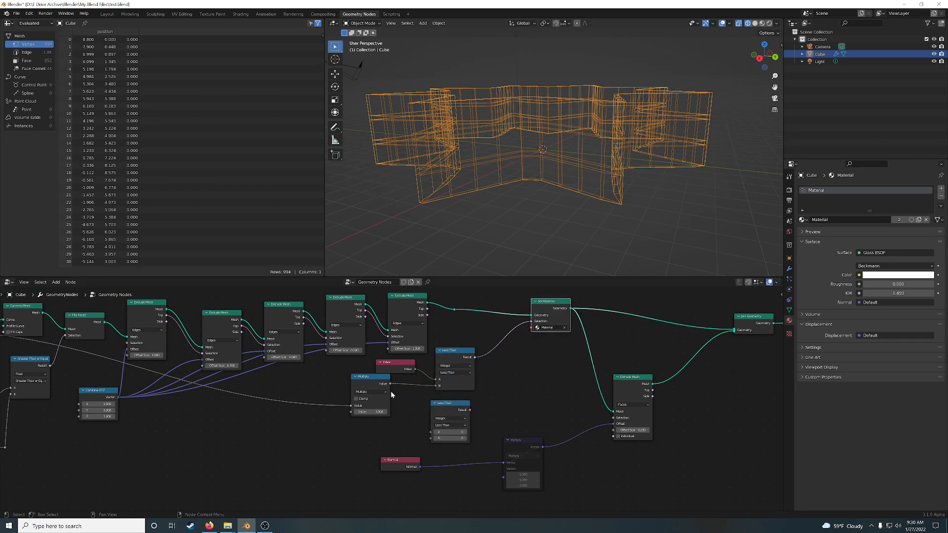
pyautogui.moveTo(374, 424); pyautogui.dragTo(463, 484)
pyautogui.click(368, 461)
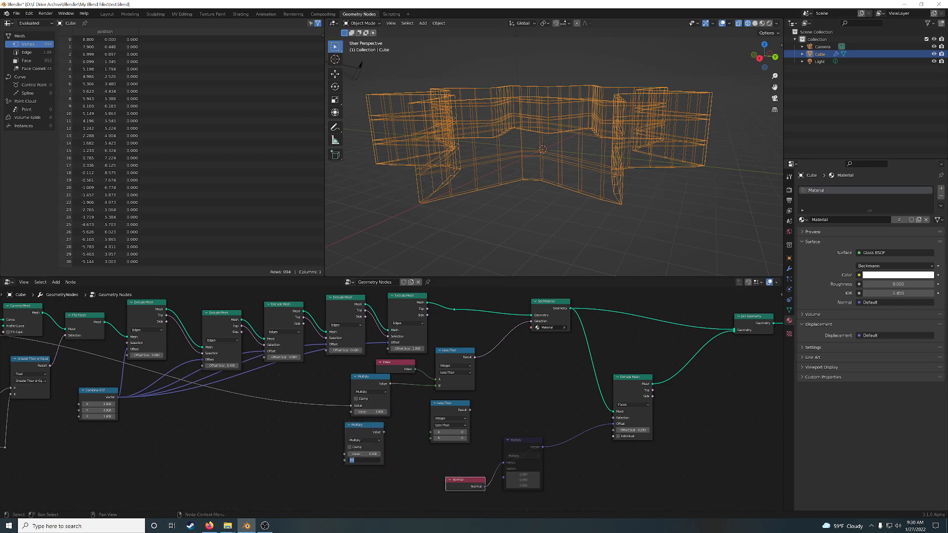
pyautogui.write('2')
pyautogui.press('Return')
# Add a reroute point on the long link feeding the first Multiply node.
pyautogui.keyDown('shift'); pyautogui.moveTo(288, 399); pyautogui.dragTo(291, 421, button='right'); pyautogui.keyUp('shift')
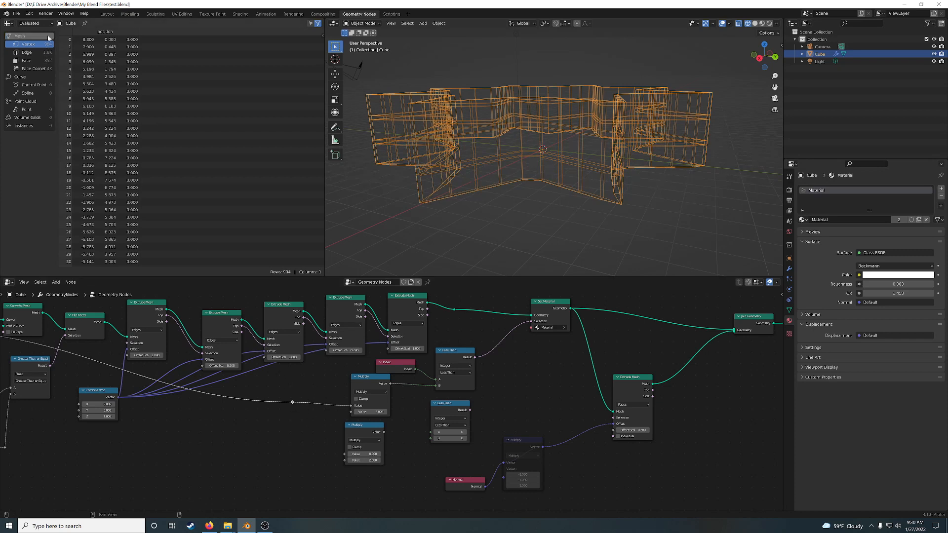
# Check in the add-on preferences which node add-ons are enabled by searching for "node".
pyautogui.click(22, 14)
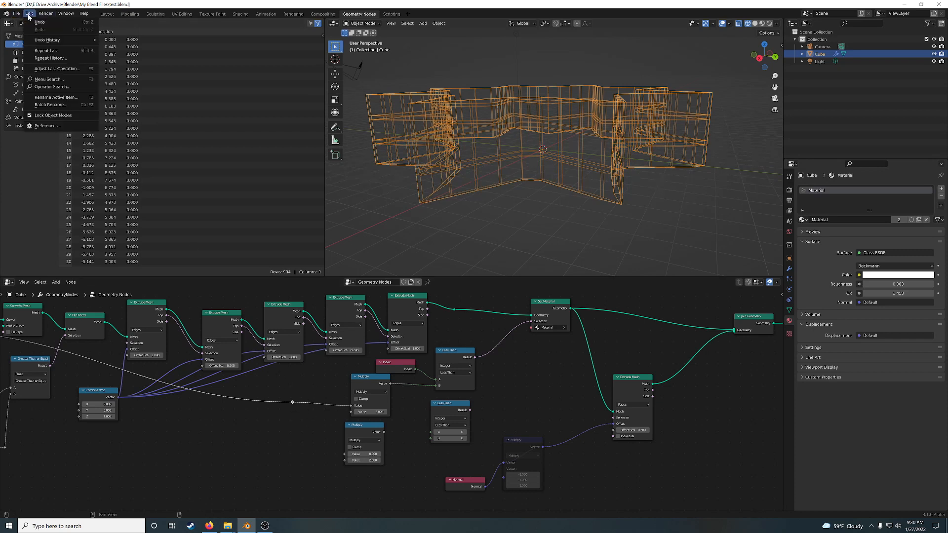
pyautogui.click(44, 126)
pyautogui.click(193, 46)
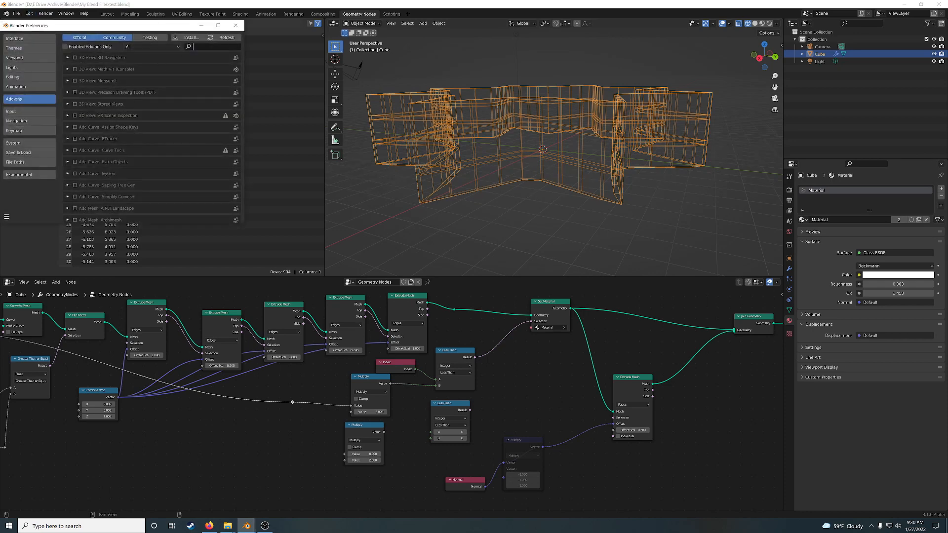
pyautogui.write('node')
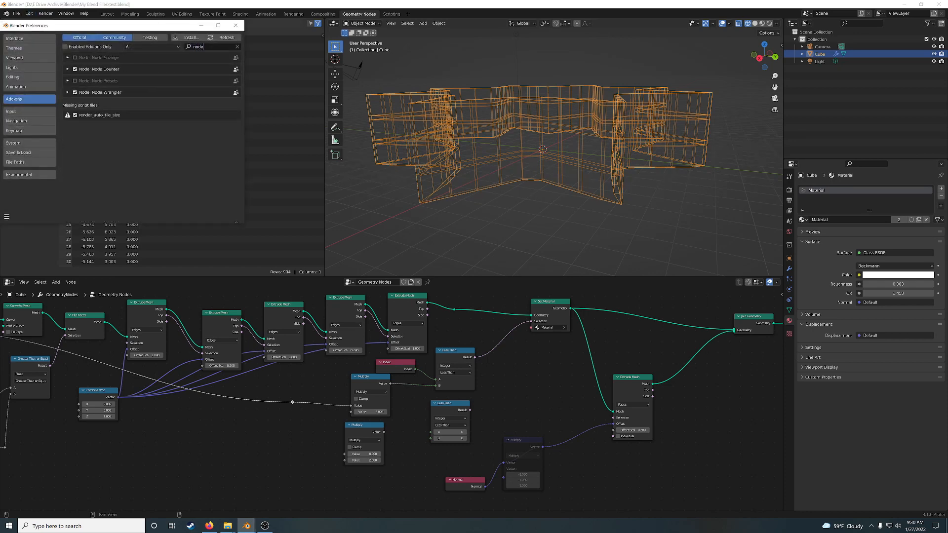
pyautogui.click(236, 25)
# Redo the reroute point on the Multiply input link, branch it to the copied Multiply, and feed that into the copied Less Than's B.
pyautogui.keyDown('shift'); pyautogui.moveTo(309, 393); pyautogui.dragTo(298, 425, button='right'); pyautogui.keyUp('shift')
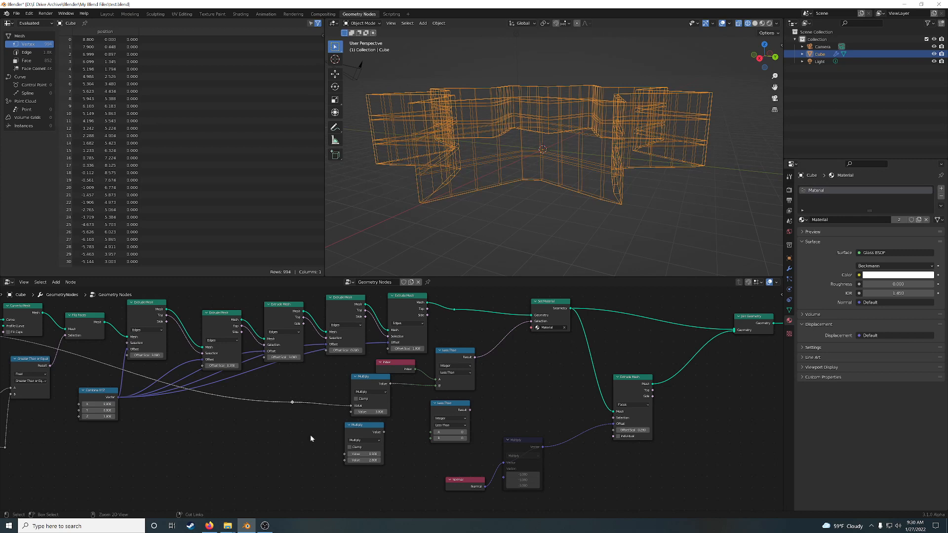
pyautogui.hotkey('ctrl', 'z')
pyautogui.keyDown('shift'); pyautogui.moveTo(291, 393); pyautogui.dragTo(283, 417, button='right'); pyautogui.keyUp('shift')
pyautogui.moveTo(284, 401); pyautogui.dragTo(431, 438)
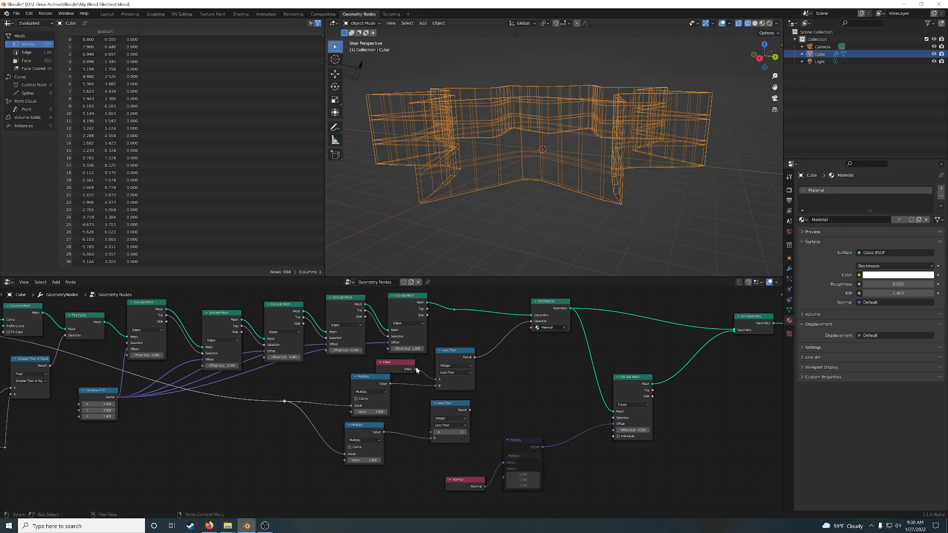
# Connect Index to the copied Less Than's A and add a Boolean Math node set to And from its result.
pyautogui.moveTo(415, 369); pyautogui.dragTo(526, 388)
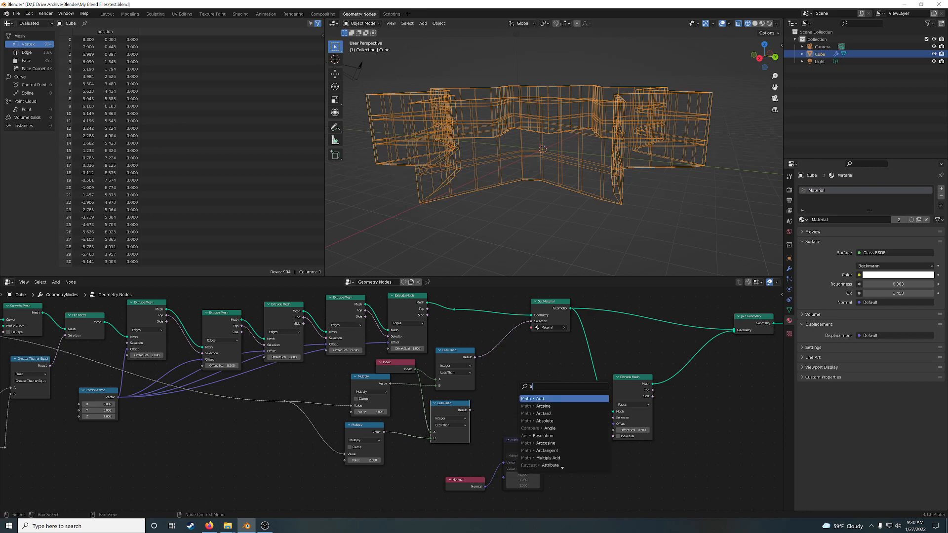
pyautogui.write('and')
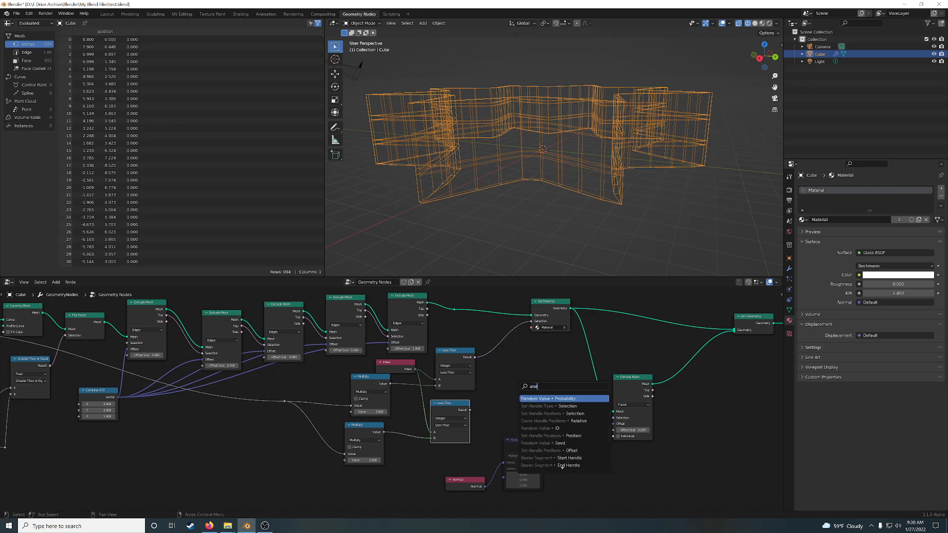
pyautogui.press('BackSpace')
pyautogui.press('BackSpace')
pyautogui.press('BackSpace')
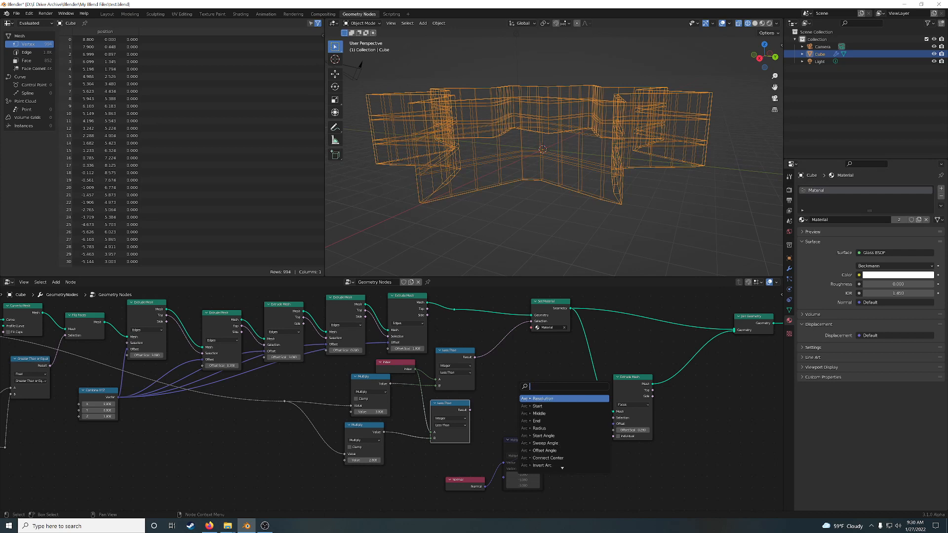
pyautogui.write('bool')
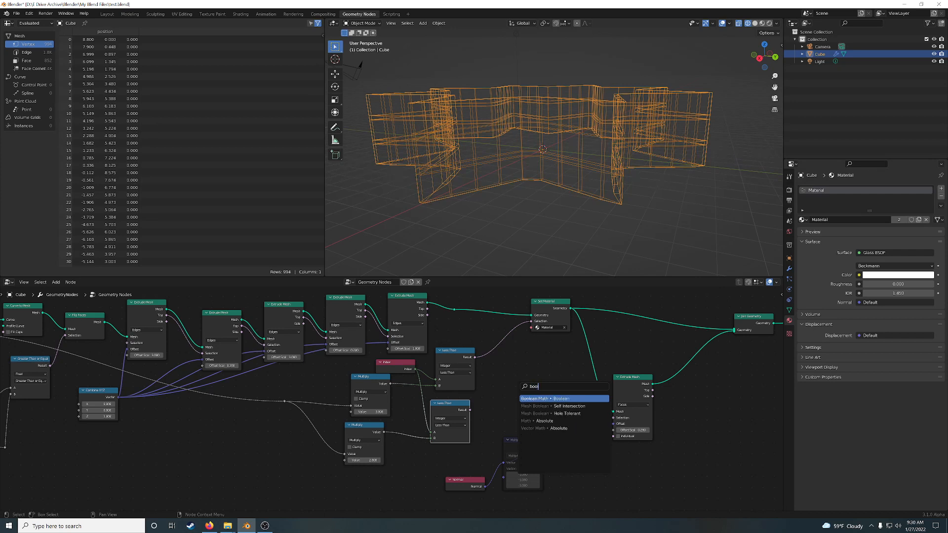
pyautogui.press('Return')
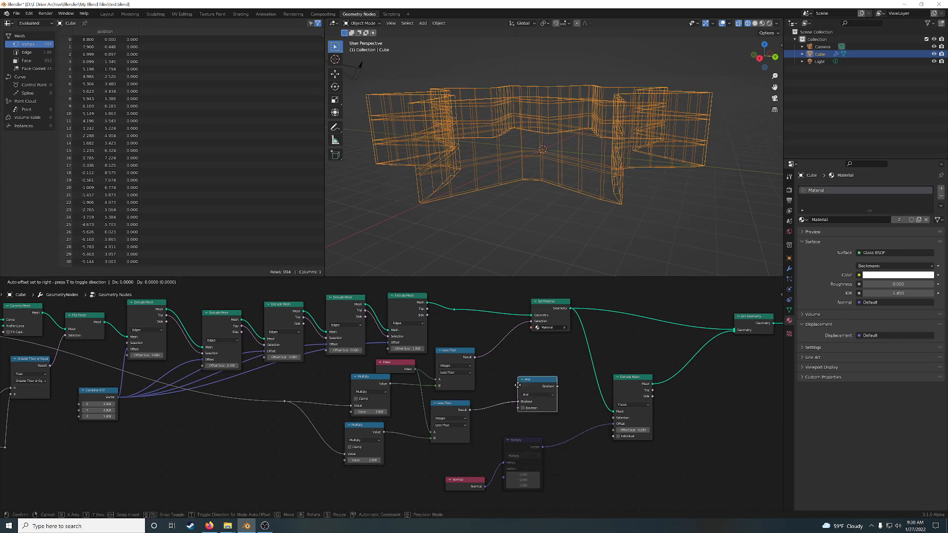
pyautogui.click(505, 358)
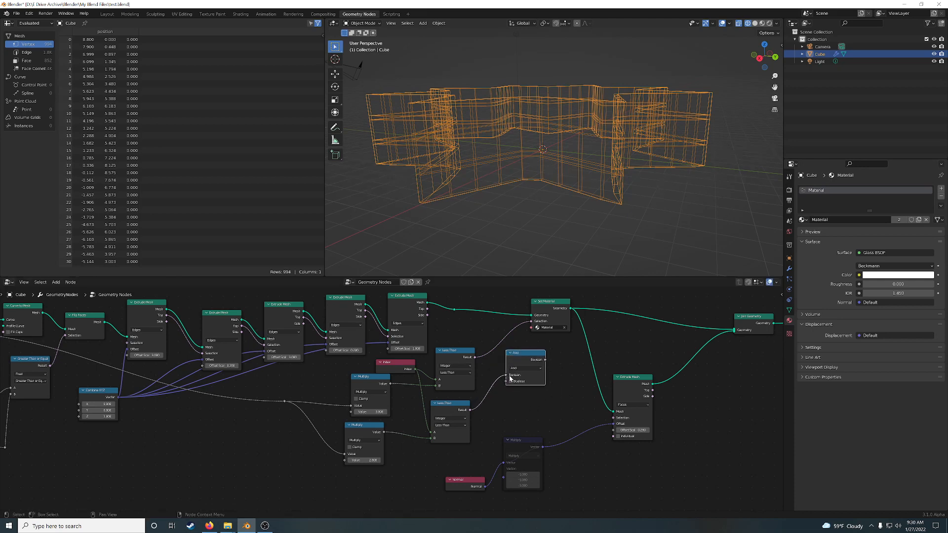
# Connect both Less Than results to the And node and link its output to Set Material's Selection.
pyautogui.moveTo(474, 357); pyautogui.dragTo(506, 374)
pyautogui.moveTo(470, 410); pyautogui.dragTo(530, 322)
pyautogui.moveTo(523, 357); pyautogui.dragTo(514, 351)
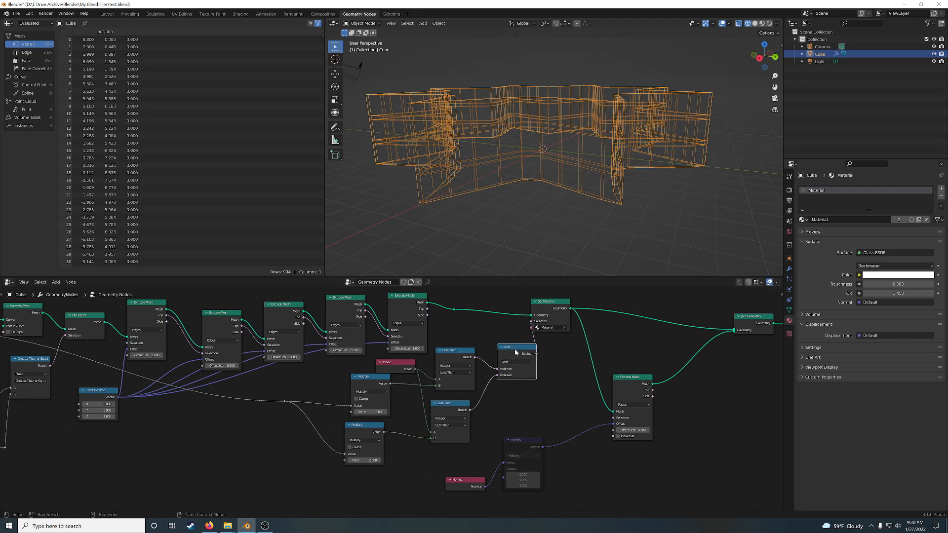
# Show the rendered view and change the copied Less Than to Greater Than so only the middle band is glass.
pyautogui.click(769, 23)
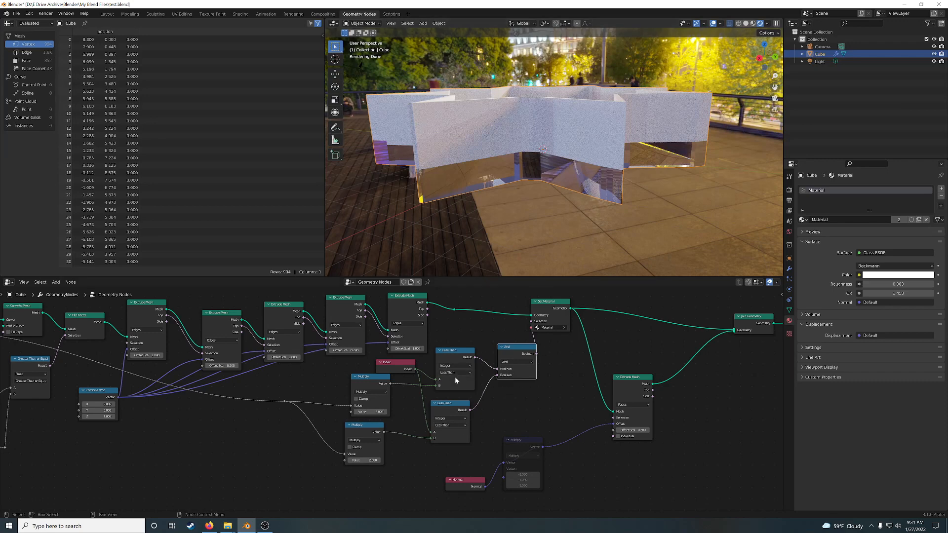
pyautogui.click(453, 425)
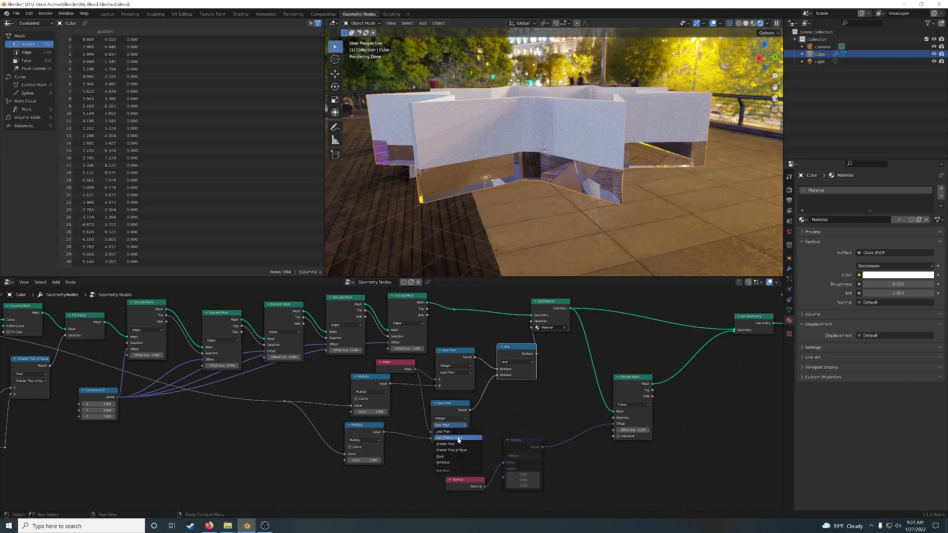
pyautogui.click(459, 444)
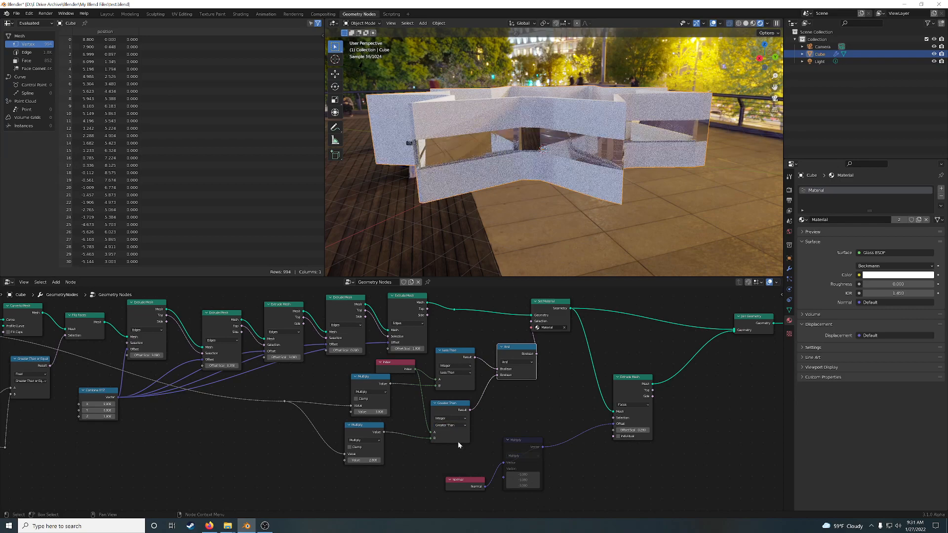
pyautogui.moveTo(581, 187); pyautogui.dragTo(565, 227, button='middle')
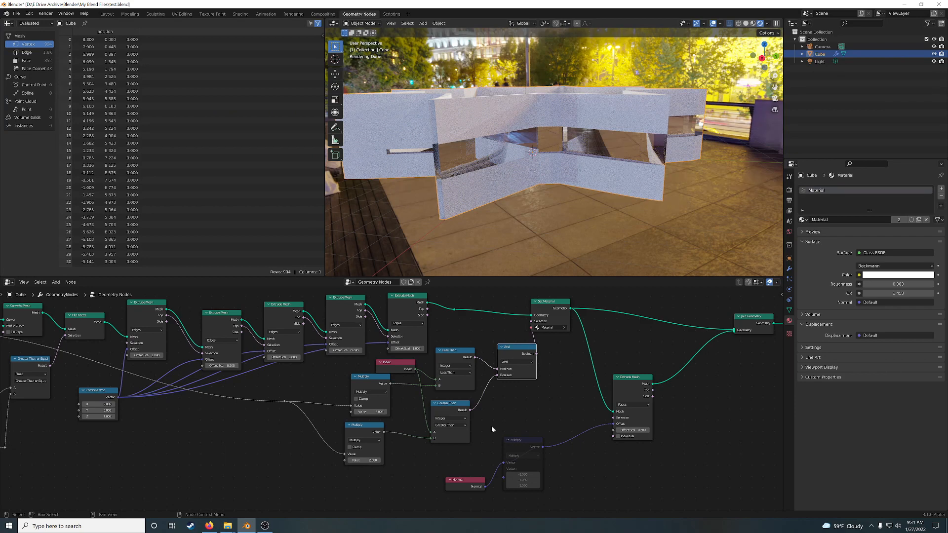
# Mute the And node that feeds Set Material's Selection.
pyautogui.press('m')
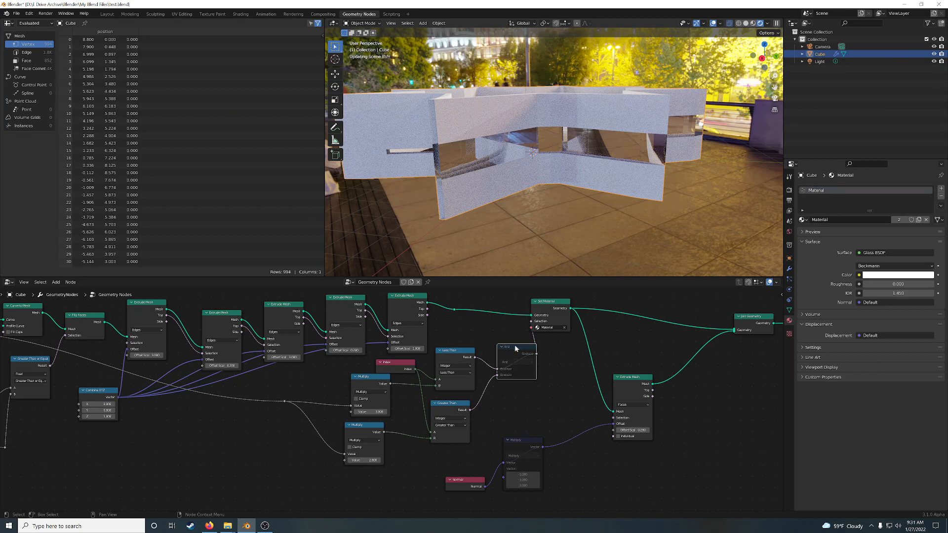
# Set the value of the Multiply node that feeds Less Than to 2.
pyautogui.moveTo(521, 177); pyautogui.dragTo(600, 183, button='middle')
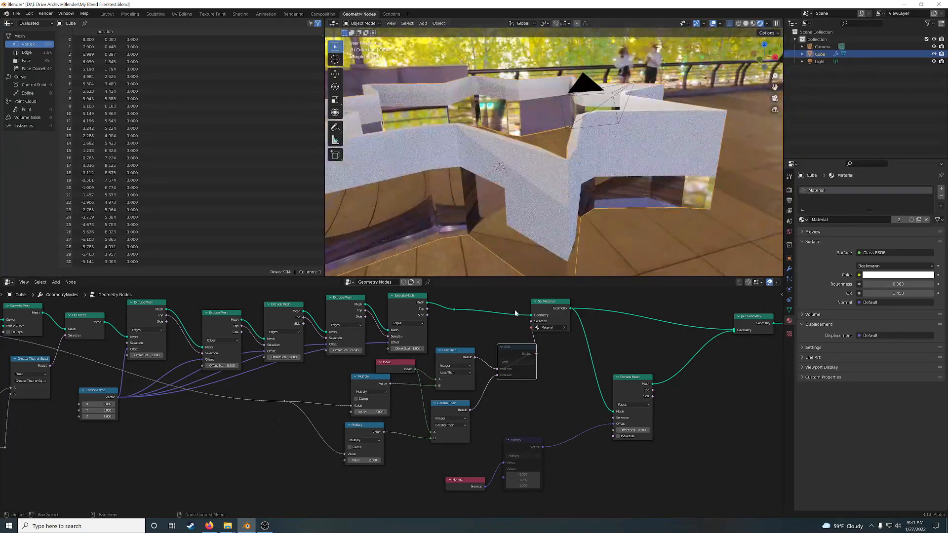
pyautogui.click(377, 411)
pyautogui.write('2')
pyautogui.press('Return')
pyautogui.moveTo(568, 162); pyautogui.dragTo(608, 136, button='middle')
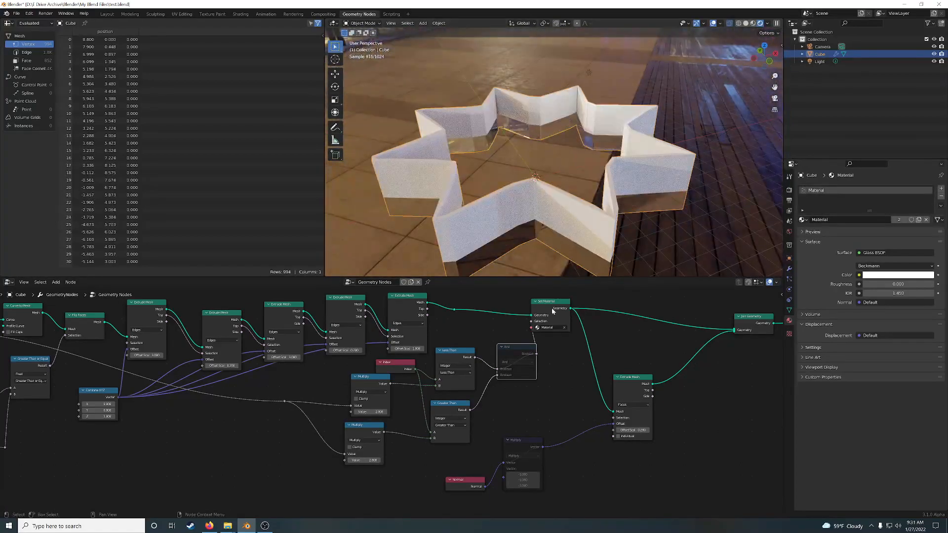
# Preview the Set Material node's output directly and inspect the wall in wireframe, solid and rendered shading.
pyautogui.keyDown('ctrl'); pyautogui.keyDown('shift'); pyautogui.click(552, 311); pyautogui.keyUp('shift'); pyautogui.keyUp('ctrl')
pyautogui.moveTo(563, 198); pyautogui.dragTo(720, 37, button='middle')
pyautogui.click(740, 24)
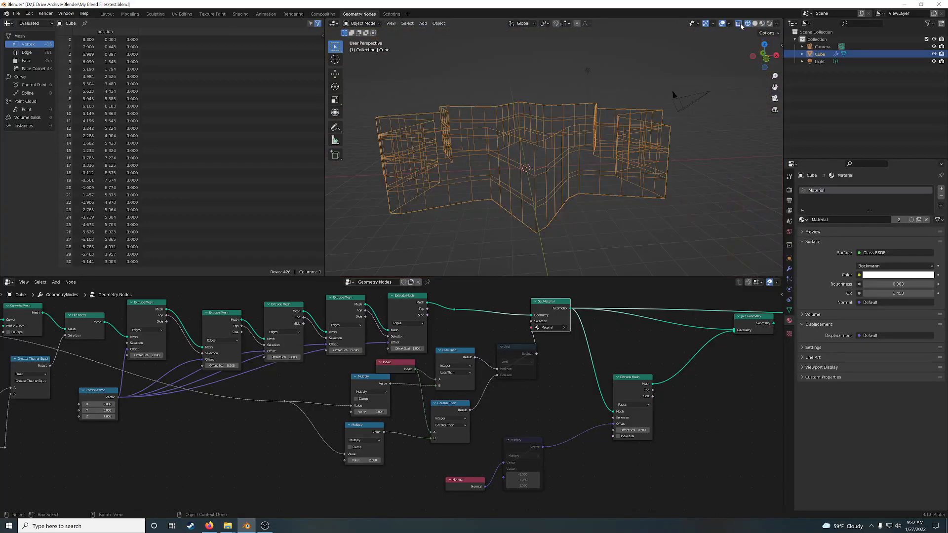
pyautogui.moveTo(574, 180); pyautogui.dragTo(605, 187, button='middle')
pyautogui.click(754, 24)
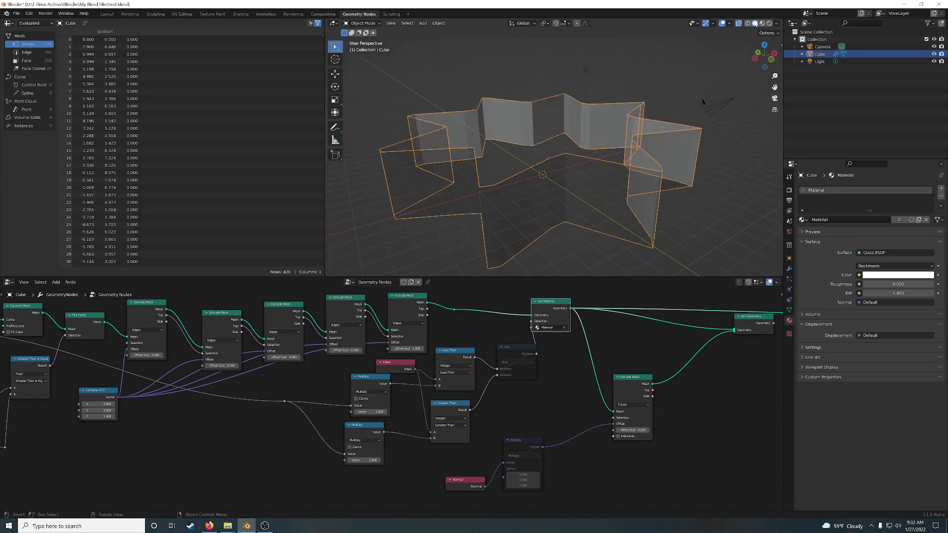
pyautogui.click(769, 23)
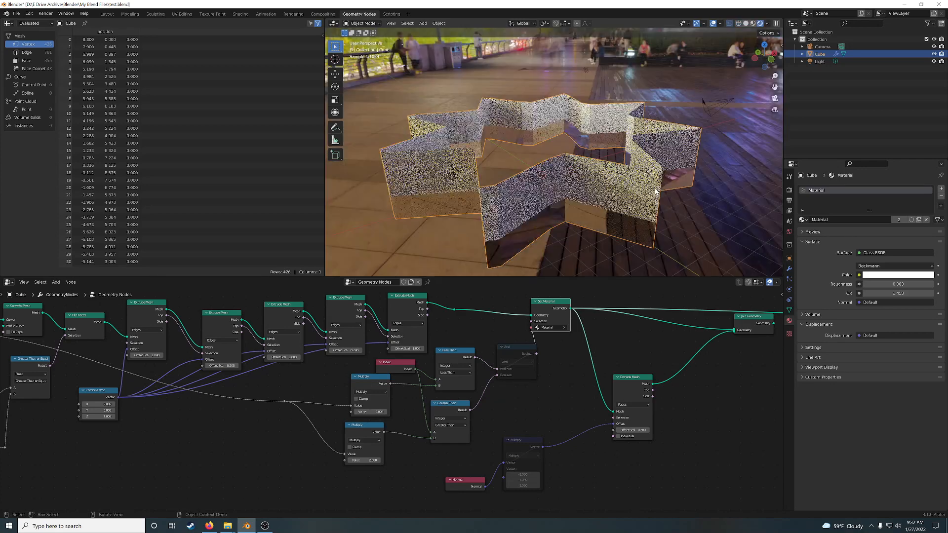
pyautogui.moveTo(659, 194); pyautogui.dragTo(543, 179, button='middle')
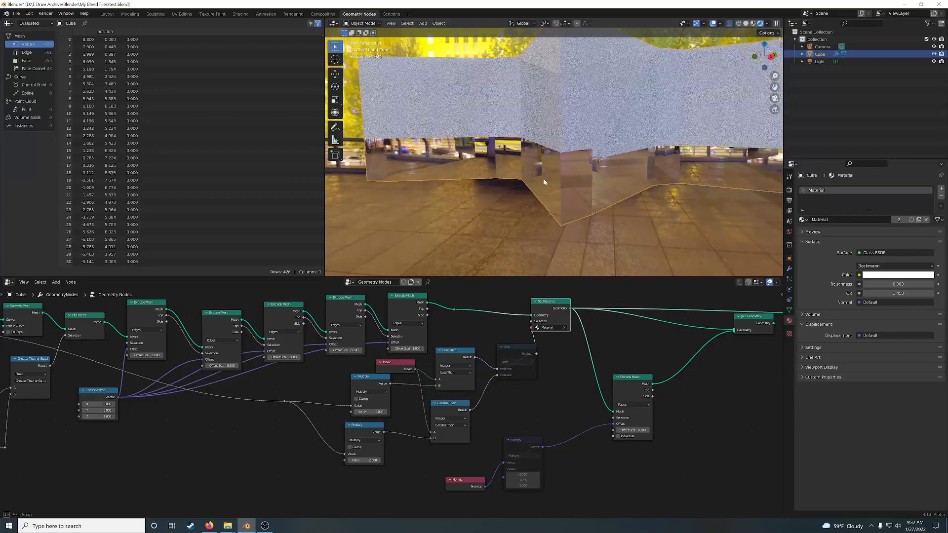
# Set the value of the Multiply node that feeds Less Than to 1 and inspect the rendered wall.
pyautogui.moveTo(208, 429); pyautogui.dragTo(496, 454, button='middle')
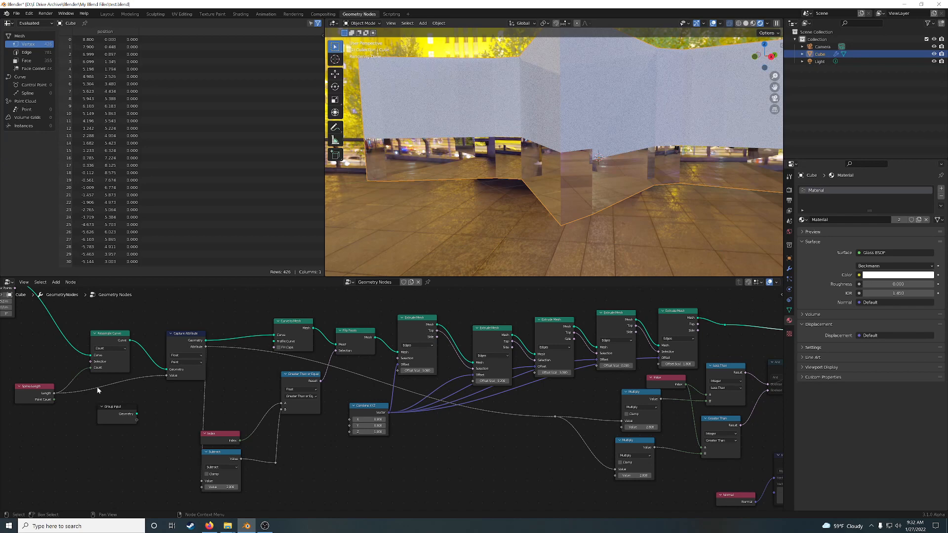
pyautogui.moveTo(488, 443); pyautogui.dragTo(337, 431, button='middle')
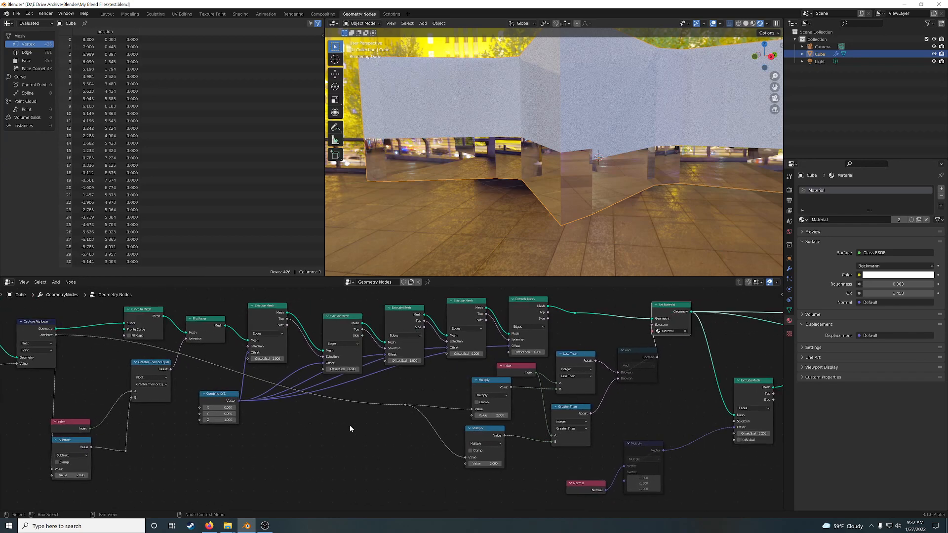
pyautogui.click(507, 415)
pyautogui.click(483, 415)
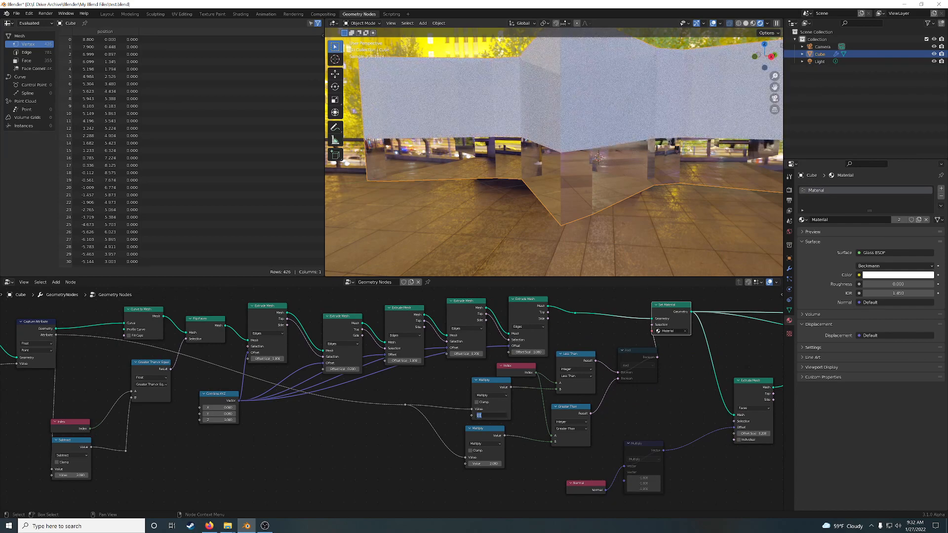
pyautogui.write('1')
pyautogui.press('Return')
pyautogui.moveTo(673, 193); pyautogui.dragTo(652, 197, button='middle')
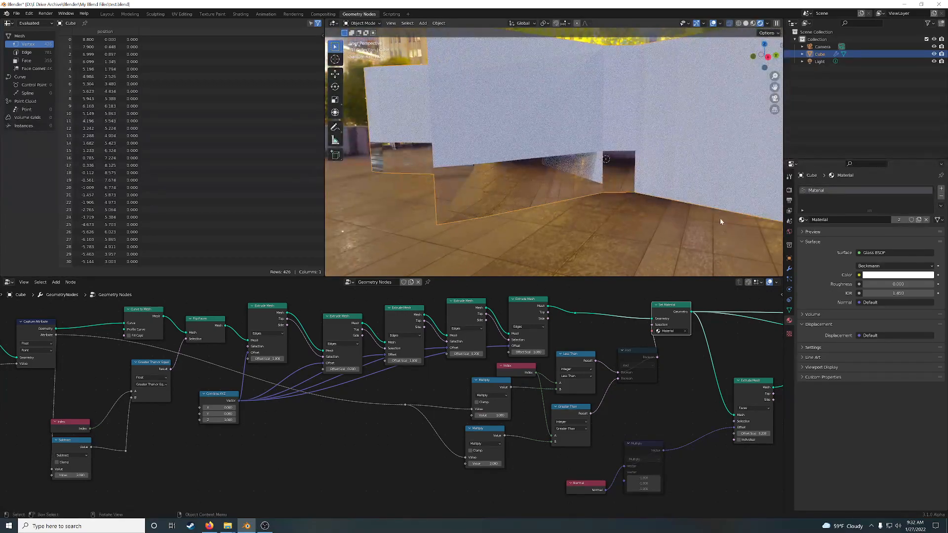
pyautogui.moveTo(720, 221); pyautogui.dragTo(530, 200, button='middle')
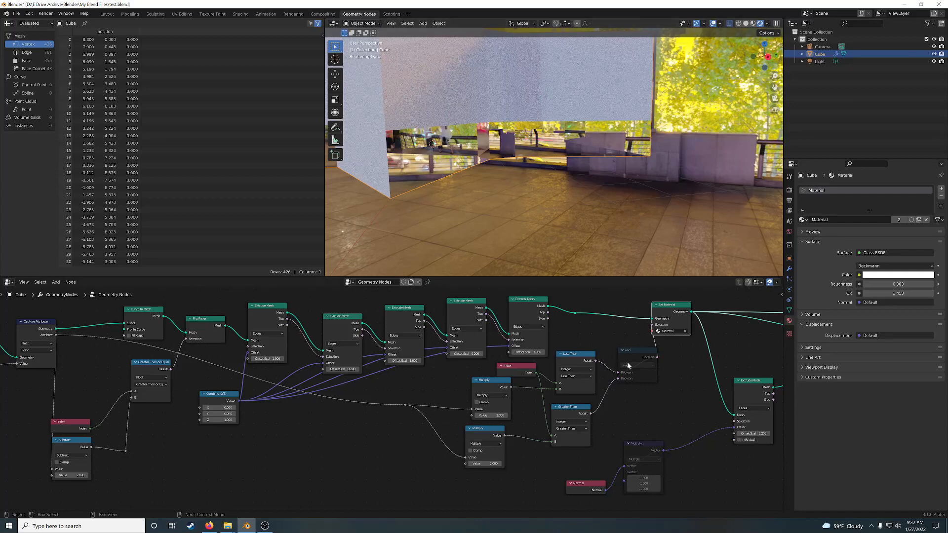
# Link the captured length's reroute straight to Less Than's B and move the unused Multiply node out of the way.
pyautogui.moveTo(636, 354); pyautogui.dragTo(650, 376)
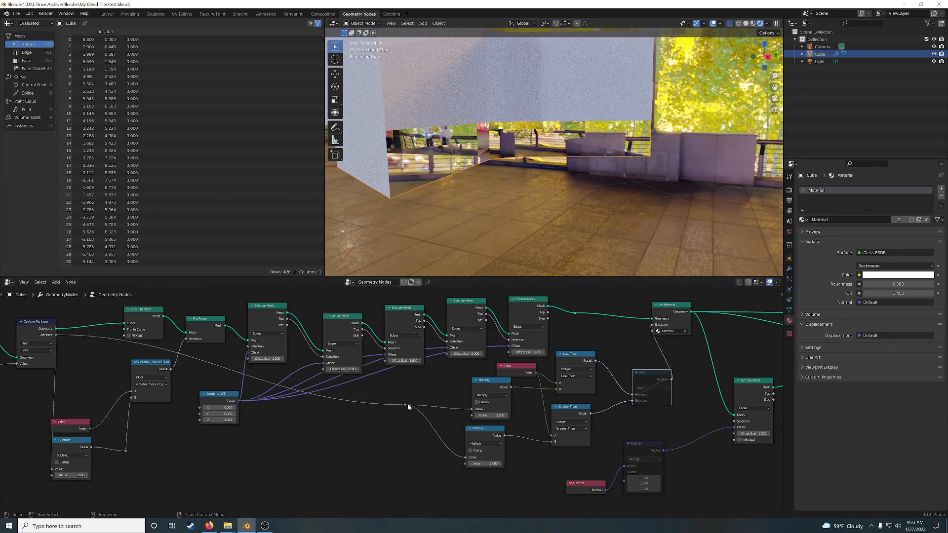
pyautogui.moveTo(405, 404); pyautogui.dragTo(560, 390)
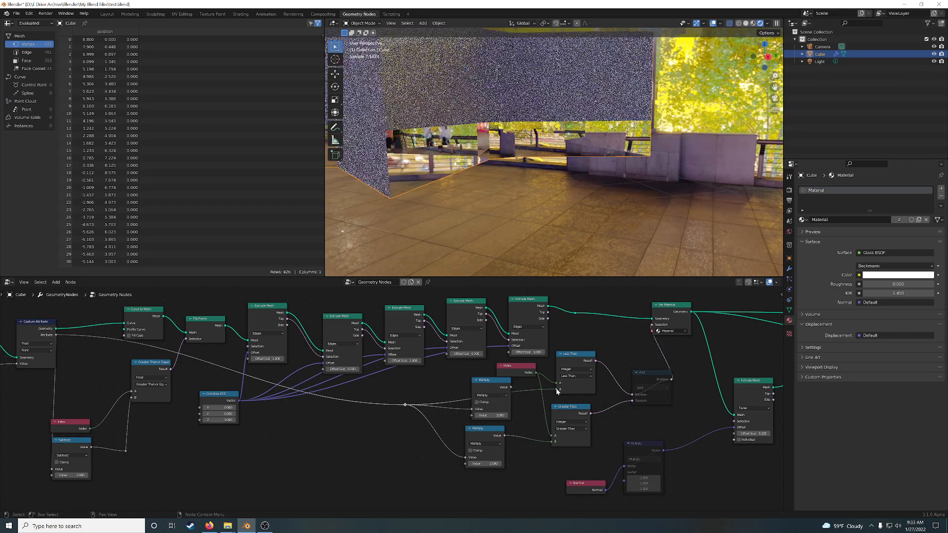
pyautogui.moveTo(531, 186); pyautogui.dragTo(490, 195, button='middle')
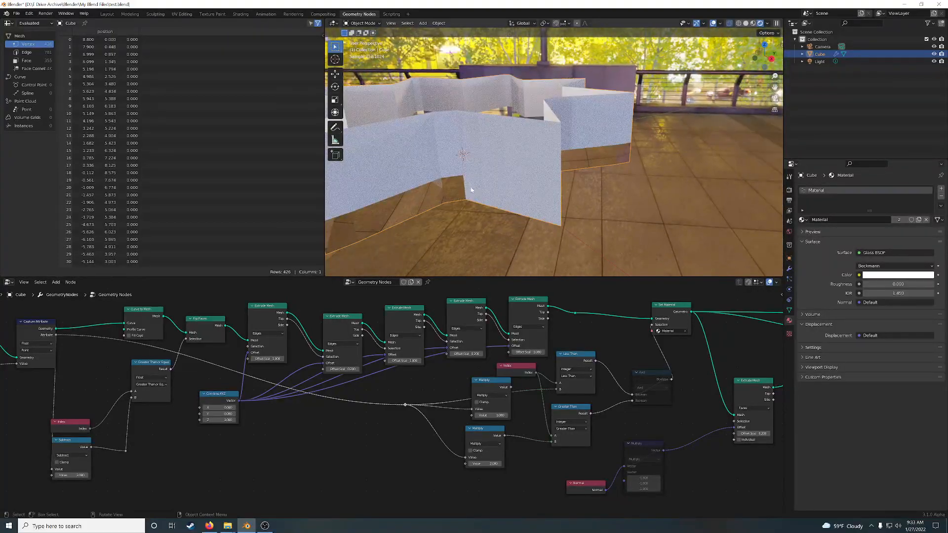
pyautogui.moveTo(586, 198); pyautogui.dragTo(594, 219, button='middle')
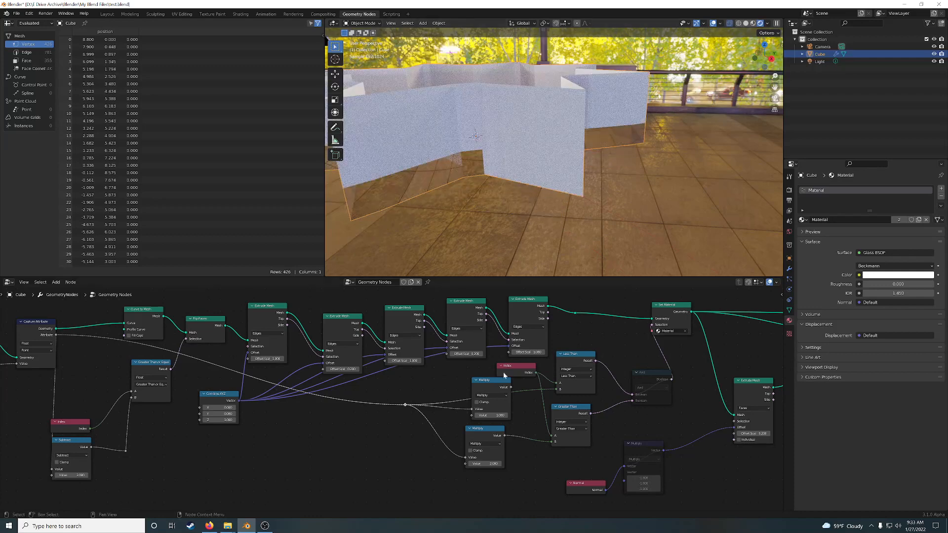
pyautogui.moveTo(488, 380); pyautogui.dragTo(382, 453)
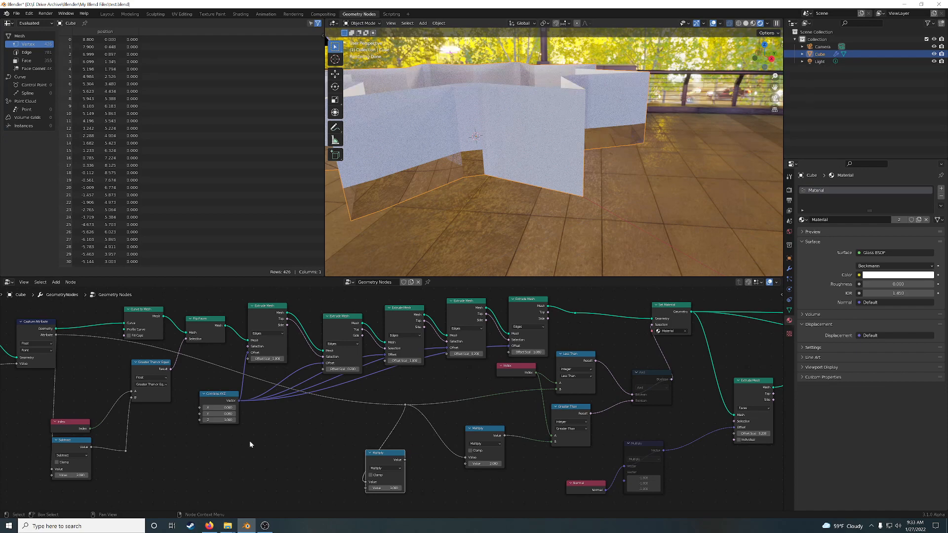
pyautogui.press('g')
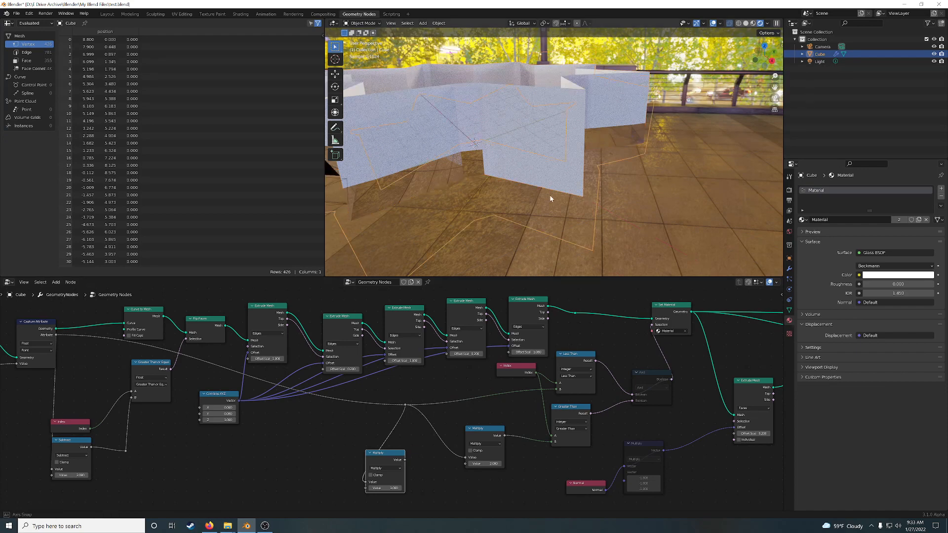
pyautogui.moveTo(550, 196); pyautogui.dragTo(516, 189, button='middle')
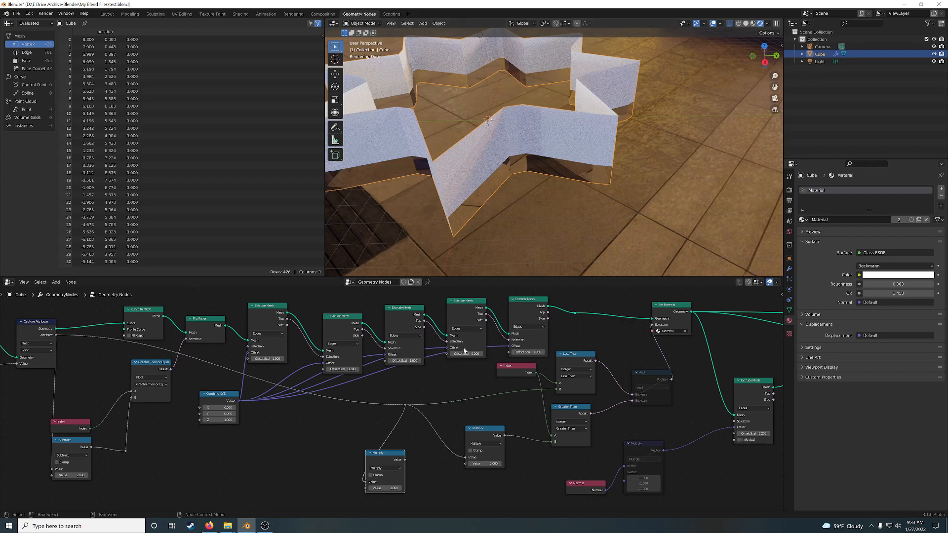
pyautogui.moveTo(474, 415); pyautogui.dragTo(556, 398, button='middle')
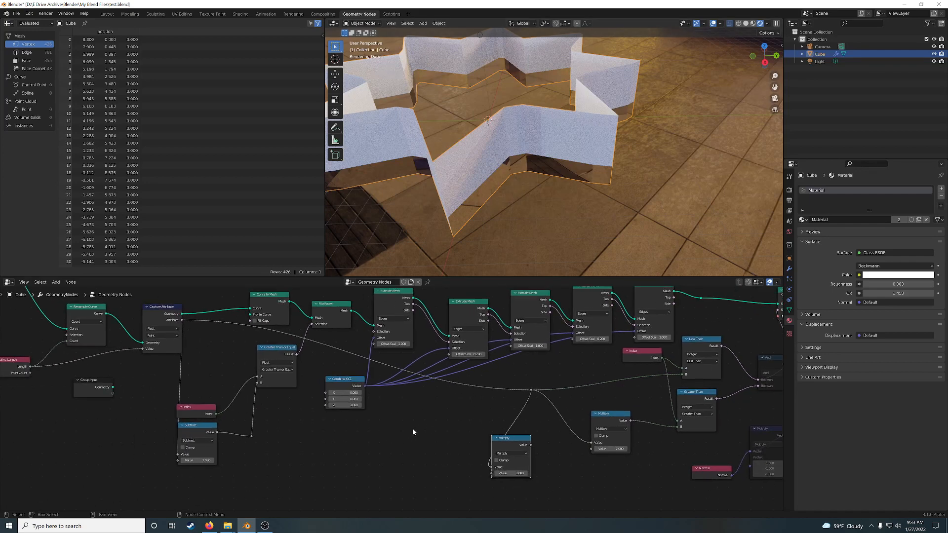
# Save the current file and open the recent file Procedural Building2.blend.
pyautogui.hotkey('ctrl', 's')
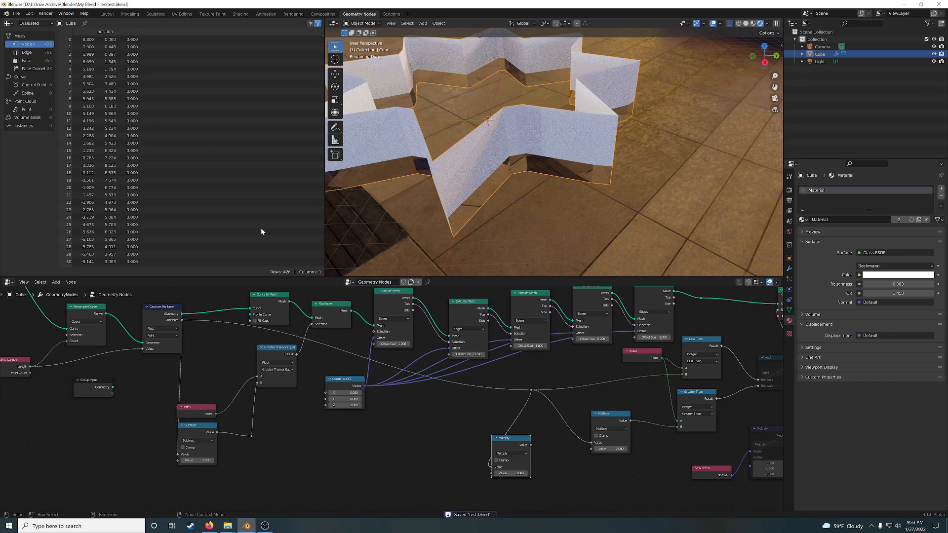
pyautogui.click(16, 13)
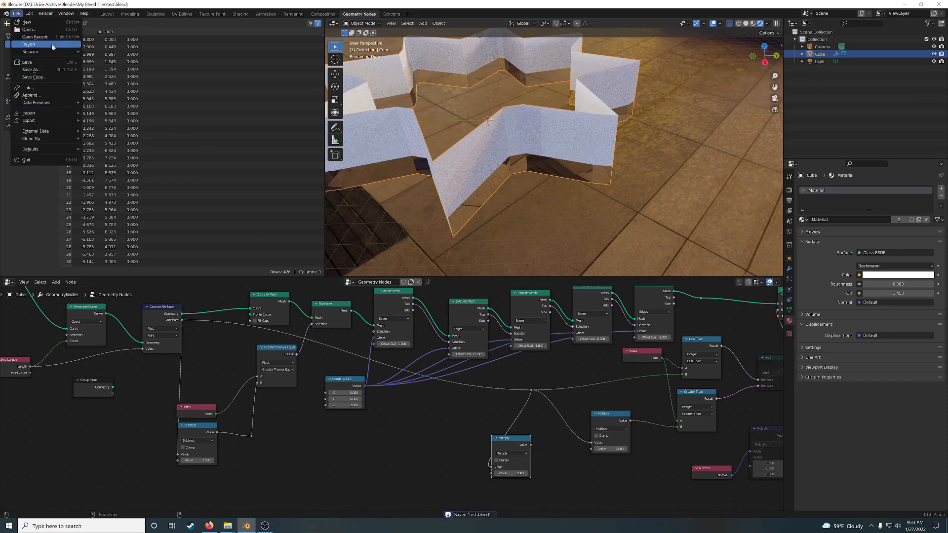
pyautogui.moveTo(54, 38)
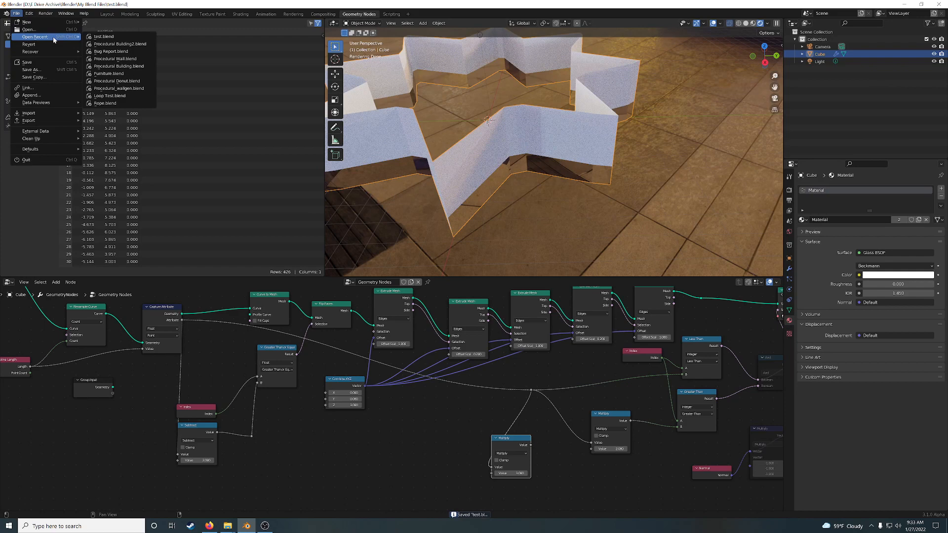
pyautogui.click(118, 44)
# Examine the Exterior Walls node group, tracing the Window Selection inputs back to the Capture Attribute and Spline Length nodes.
pyautogui.moveTo(285, 431); pyautogui.dragTo(338, 418, button='middle')
pyautogui.moveTo(478, 214); pyautogui.dragTo(553, 214, button='middle')
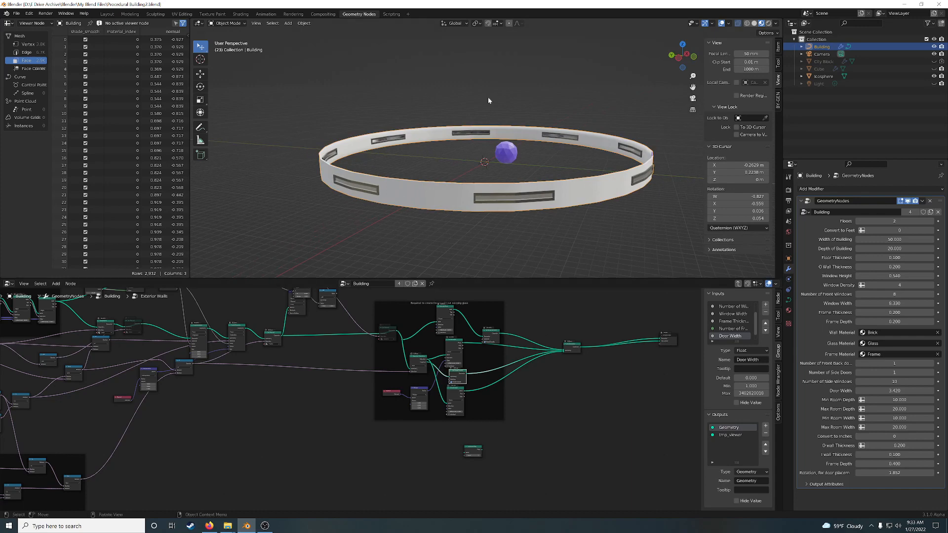
pyautogui.moveTo(118, 394); pyautogui.dragTo(362, 437, button='middle')
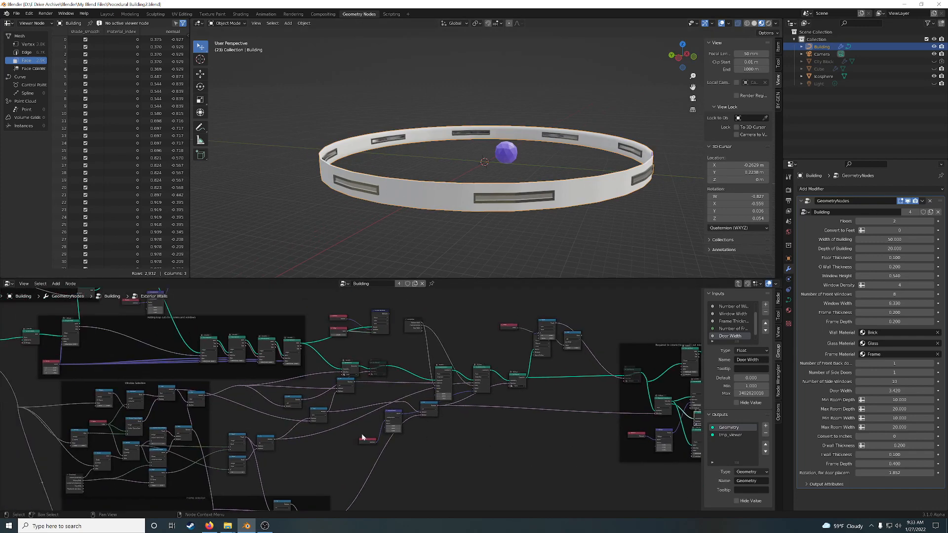
pyautogui.moveTo(239, 417); pyautogui.dragTo(442, 368, button='middle')
pyautogui.scroll(4, 443, 368)
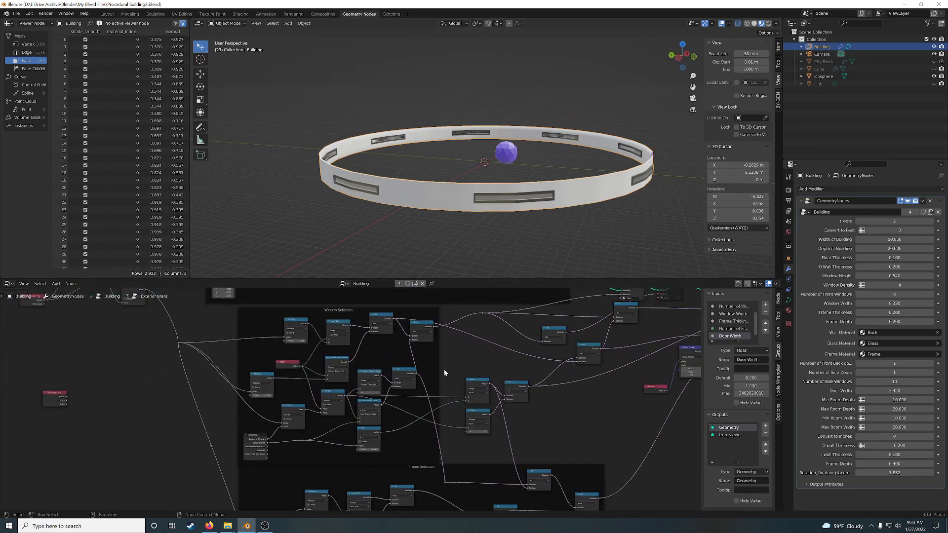
pyautogui.scroll(4, 445, 371)
pyautogui.moveTo(377, 330); pyautogui.dragTo(422, 374, button='middle')
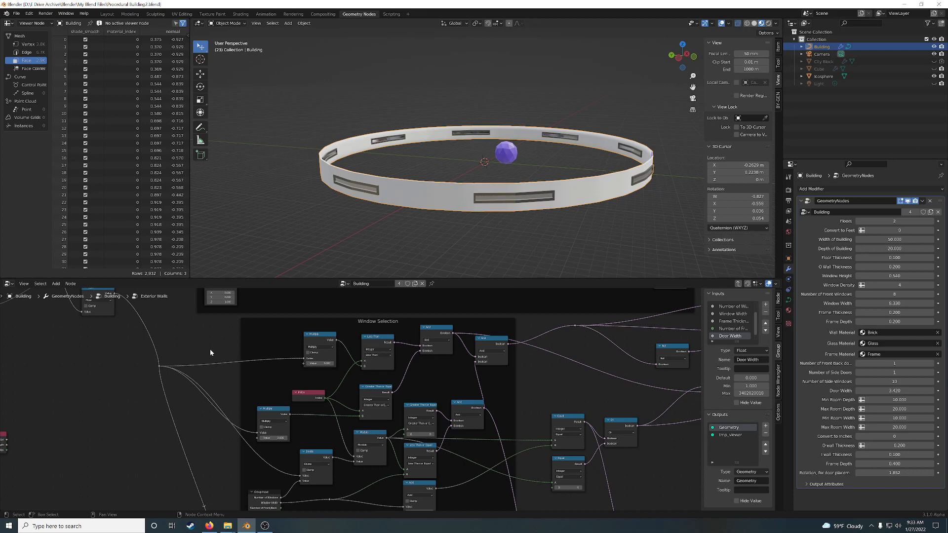
pyautogui.moveTo(366, 366); pyautogui.dragTo(444, 417, button='middle')
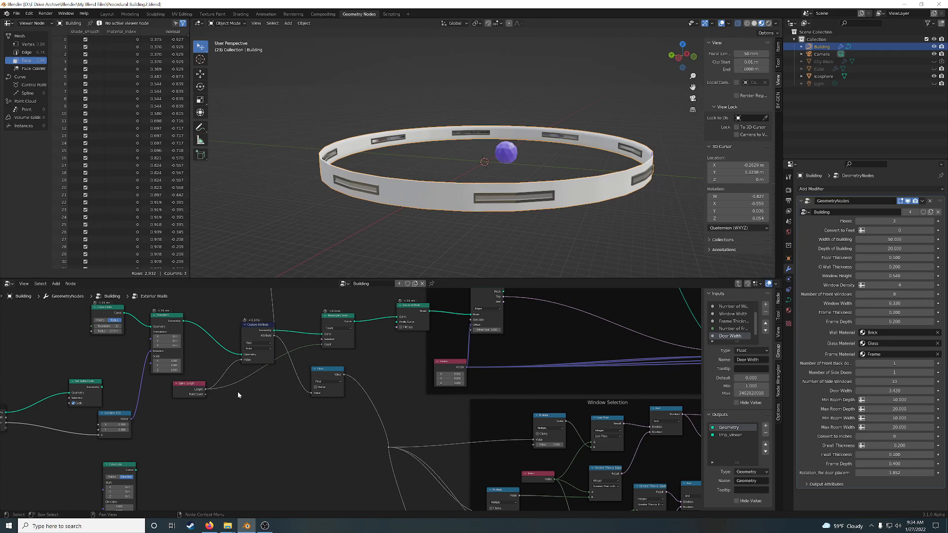
# Examine the index comparisons in the Window Selection frame, shifting its lower Multiply node closer to the comparison nodes.
pyautogui.moveTo(355, 442); pyautogui.dragTo(209, 366, button='middle')
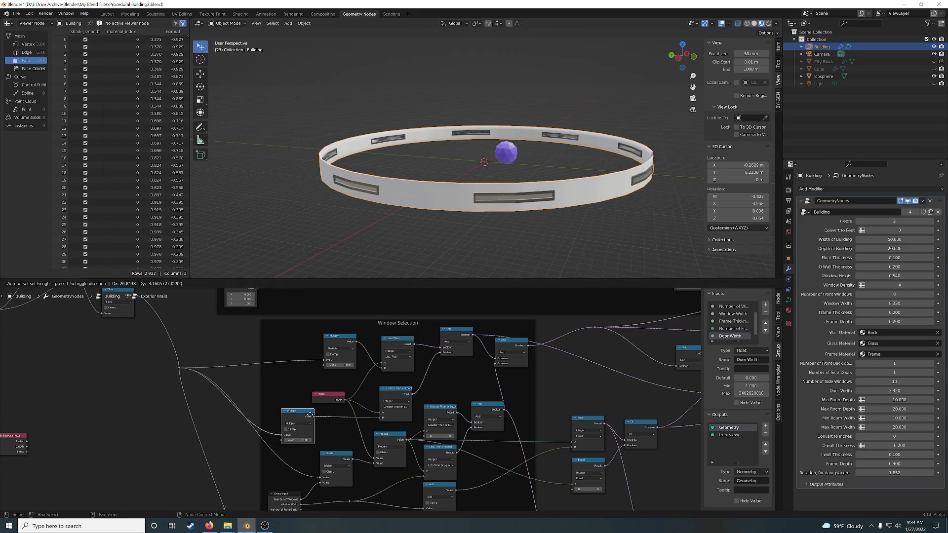
pyautogui.moveTo(295, 418); pyautogui.dragTo(324, 418)
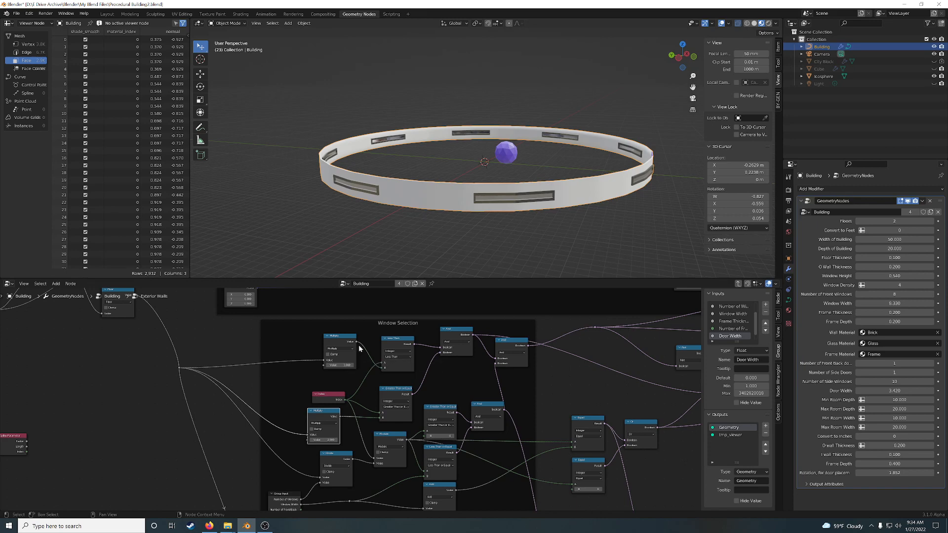
pyautogui.moveTo(285, 352); pyautogui.dragTo(453, 426, button='middle')
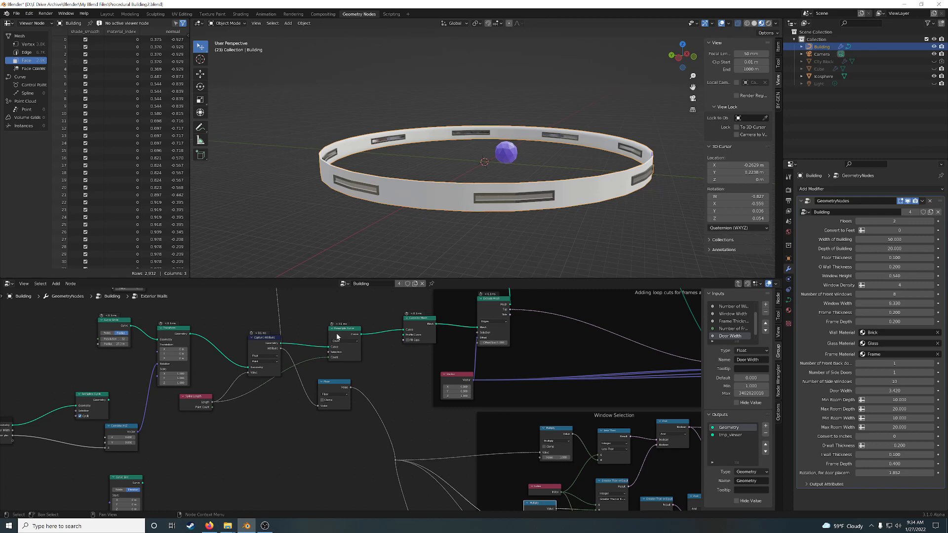
pyautogui.click(14, 15)
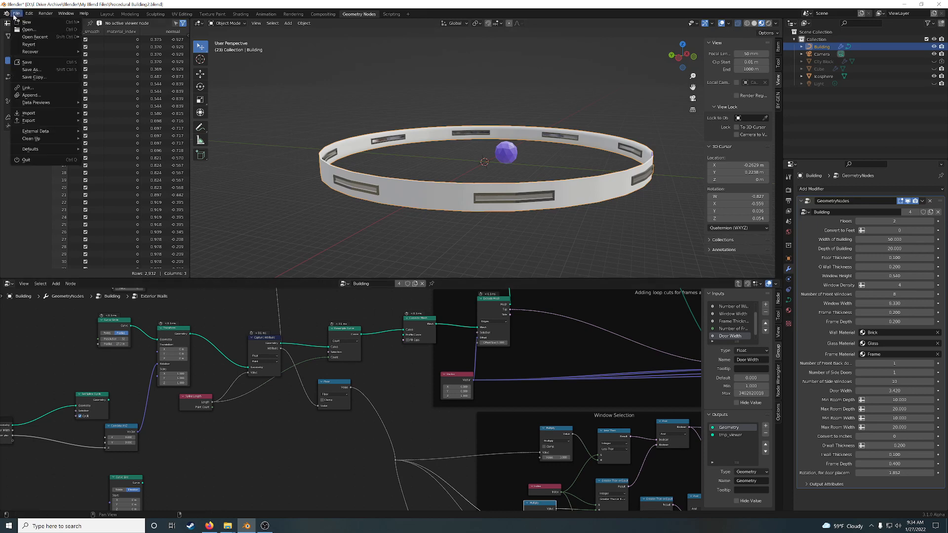
pyautogui.moveTo(42, 39)
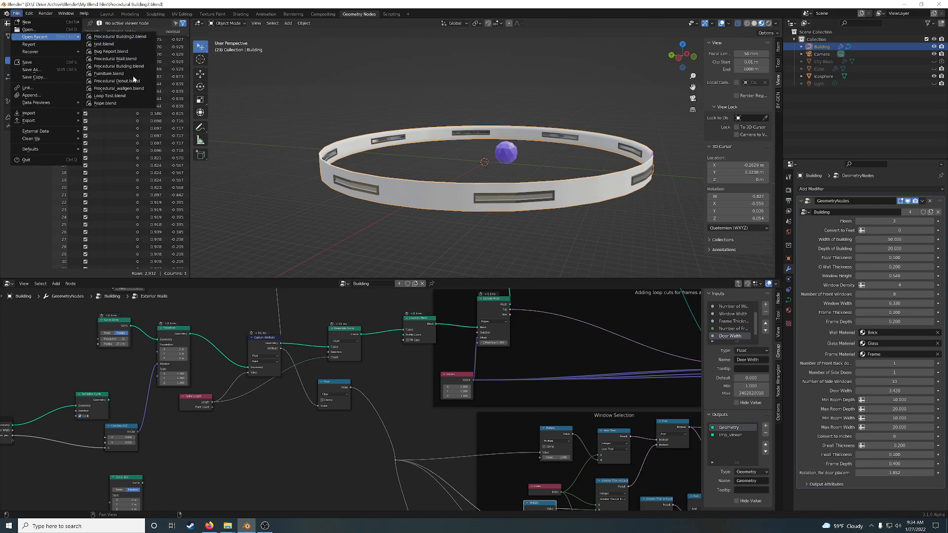
pyautogui.moveTo(374, 446); pyautogui.dragTo(203, 327, button='middle')
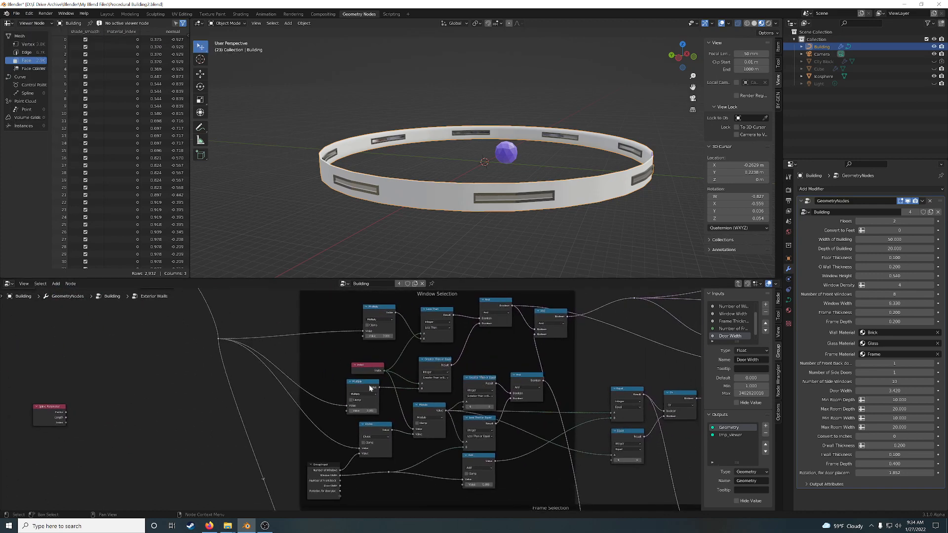
pyautogui.moveTo(495, 346); pyautogui.dragTo(484, 371, button='middle')
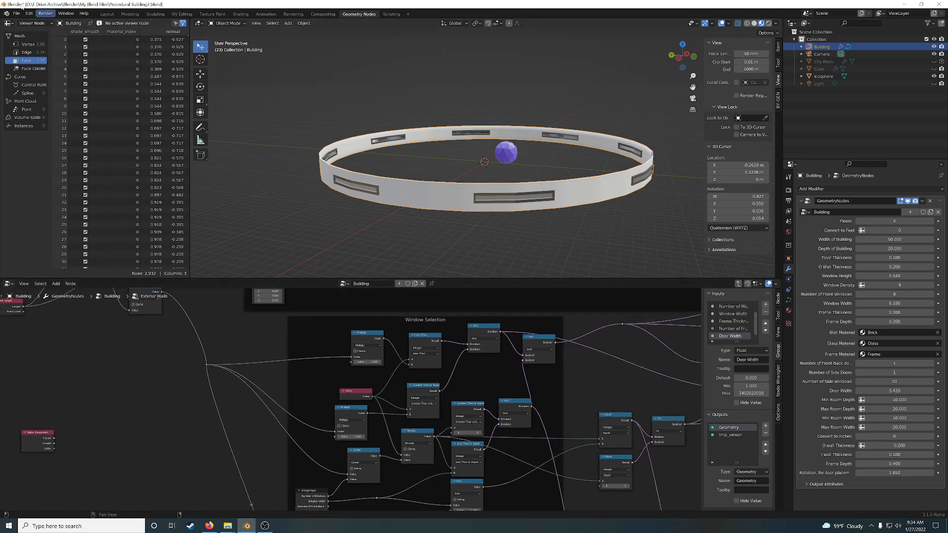
# Reopen the recent file test.blend, discarding the building file's changes, and bring the Star and Capture Attribute nodes into view.
pyautogui.click(17, 14)
pyautogui.moveTo(48, 38)
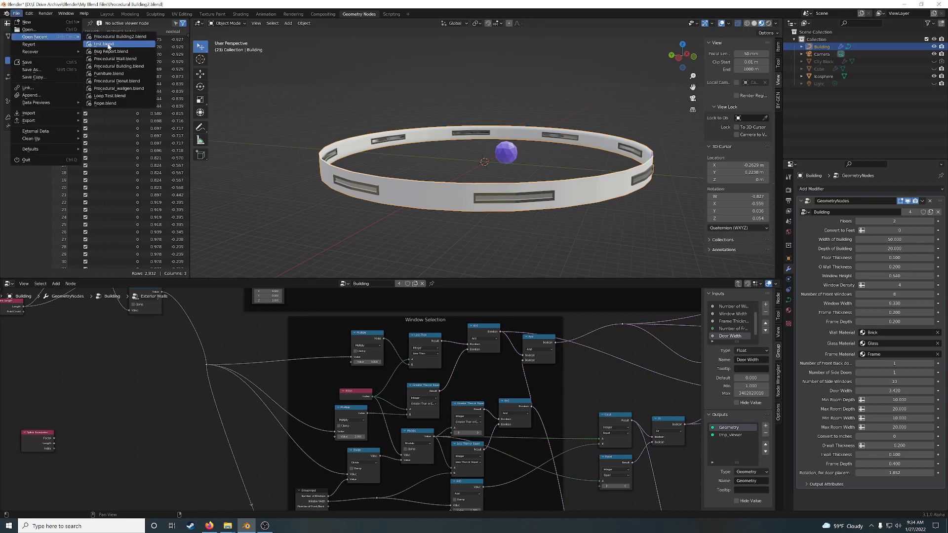
pyautogui.click(108, 44)
pyautogui.click(488, 278)
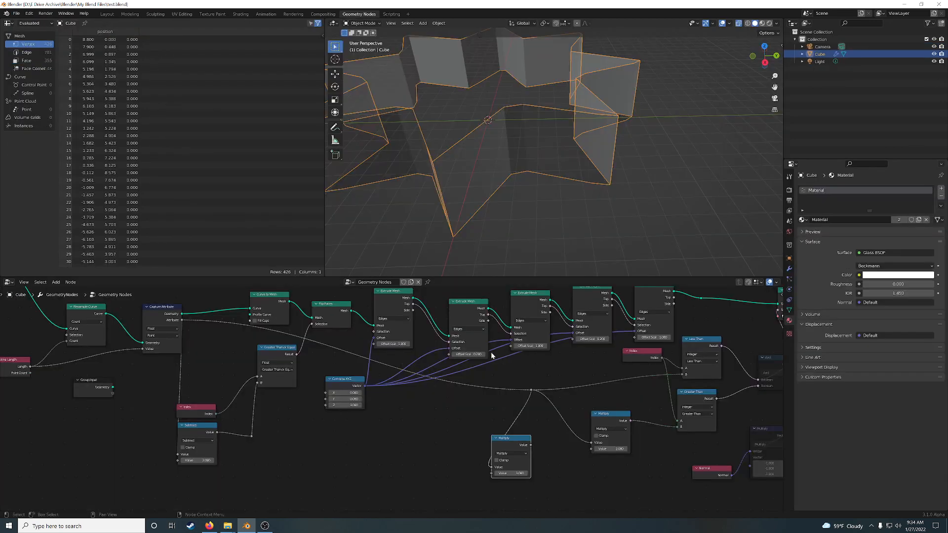
pyautogui.moveTo(424, 424); pyautogui.dragTo(623, 437, button='middle')
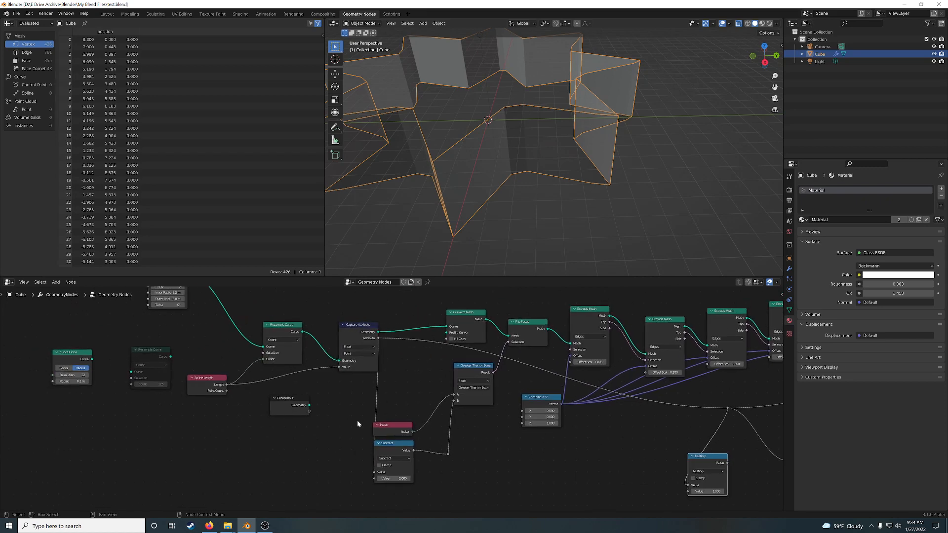
pyautogui.moveTo(381, 406); pyautogui.dragTo(442, 432, button='middle')
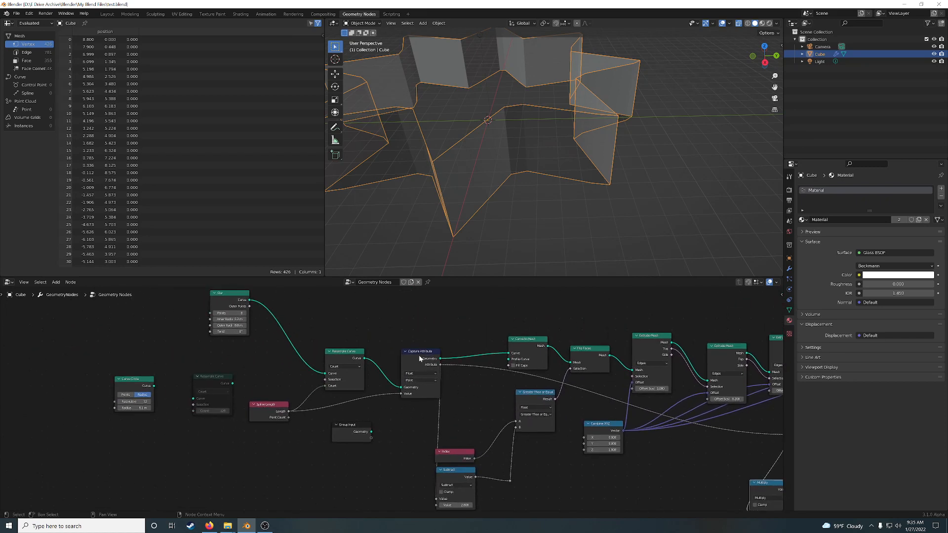
pyautogui.moveTo(419, 356)
pyautogui.mouseDown()
pyautogui.moveTo(296, 343)
pyautogui.moveTo(362, 356)
pyautogui.moveTo(420, 353)
pyautogui.mouseUp()
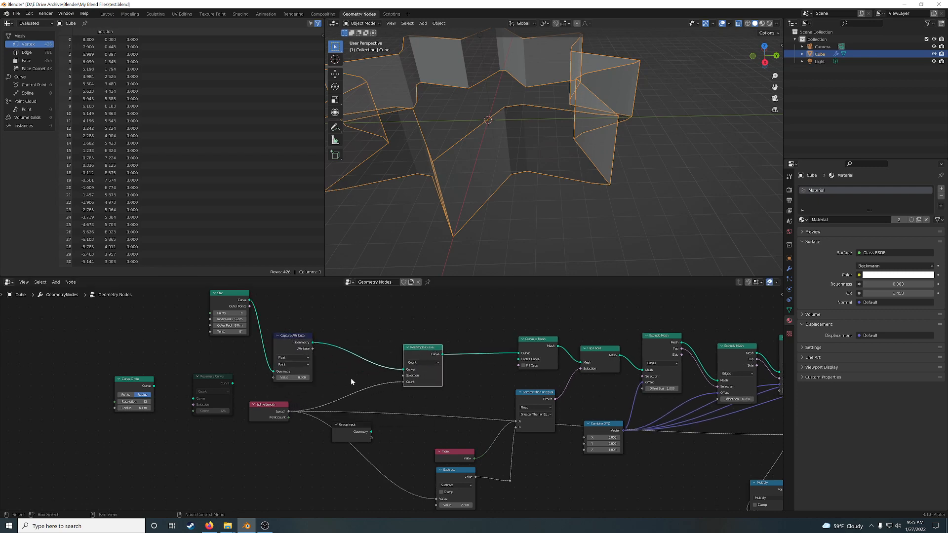
pyautogui.moveTo(266, 411); pyautogui.dragTo(275, 380)
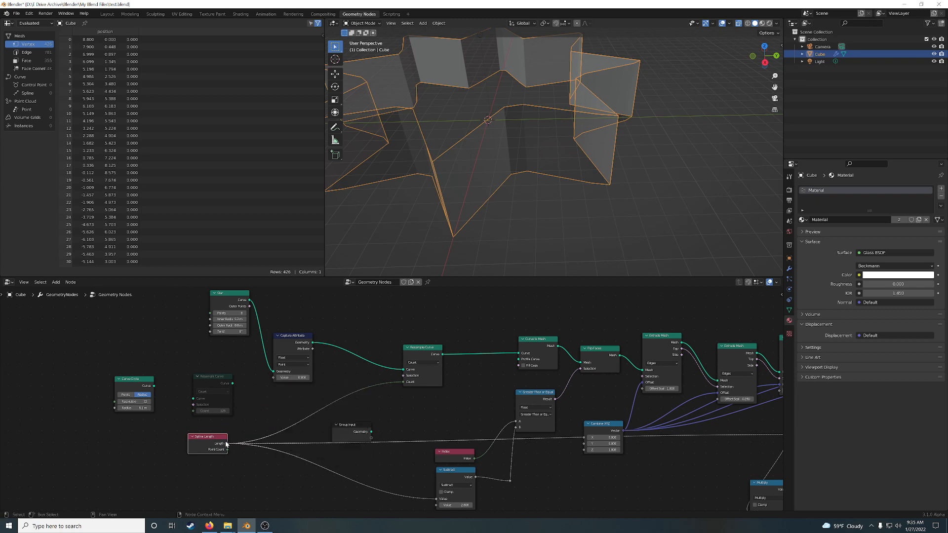
pyautogui.moveTo(228, 444); pyautogui.dragTo(260, 396)
pyautogui.hotkey('ctrl', 'z')
pyautogui.hotkey('ctrl', 'z')
pyautogui.hotkey('ctrl', 'z')
pyautogui.hotkey('ctrl', 'z')
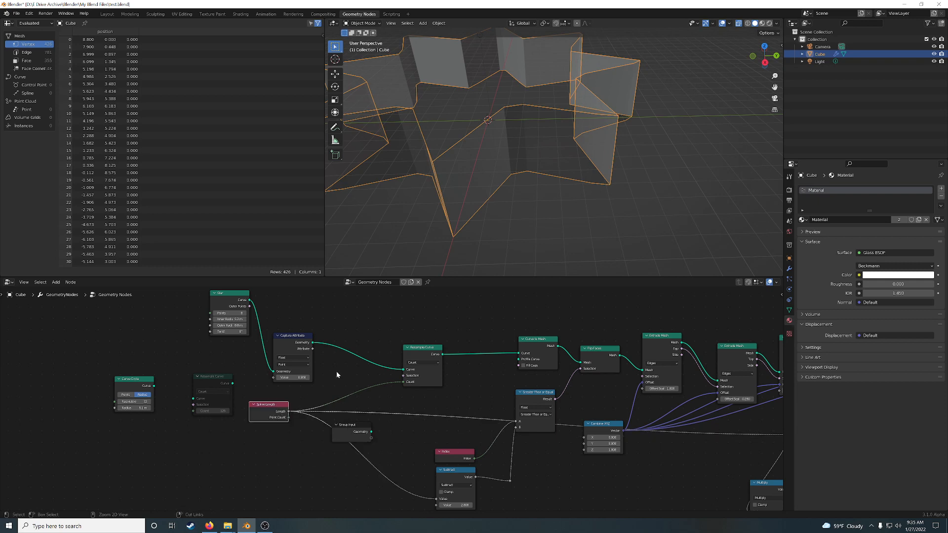
pyautogui.hotkey('ctrl', 'z')
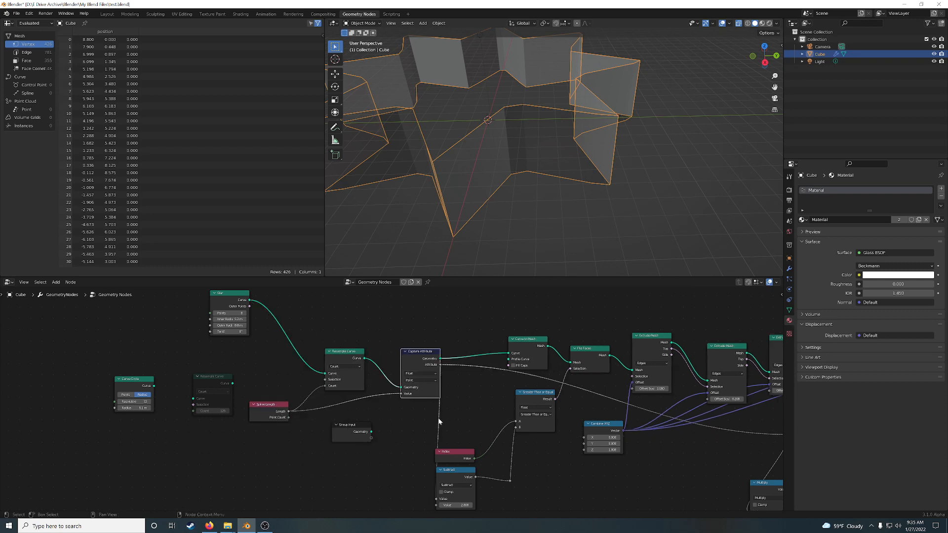
# Shift the Capture Attribute and Subtract nodes apart and insert a reroute on the links leaving the Attribute output.
pyautogui.moveTo(419, 362); pyautogui.dragTo(400, 362)
pyautogui.moveTo(450, 476); pyautogui.dragTo(456, 480)
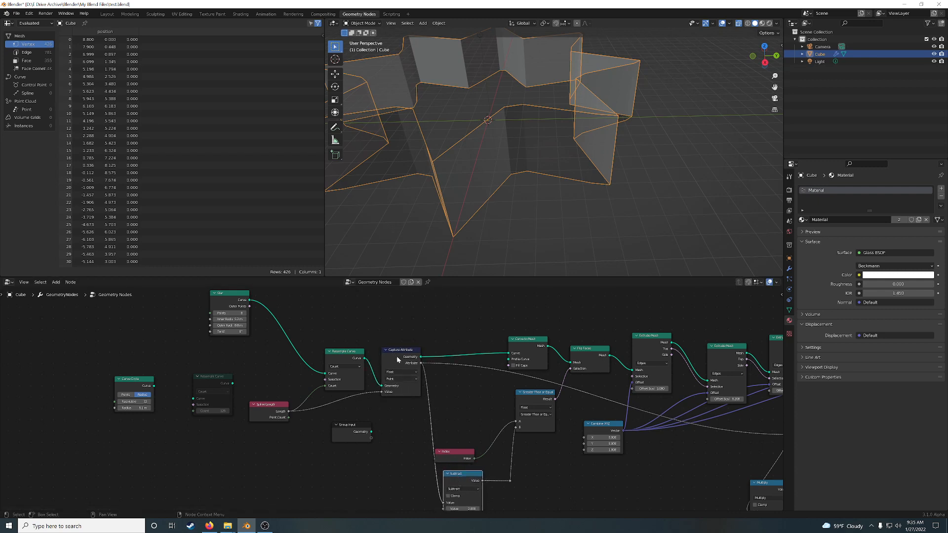
pyautogui.keyDown('shift'); pyautogui.moveTo(437, 360); pyautogui.dragTo(419, 392, button='right'); pyautogui.keyUp('shift')
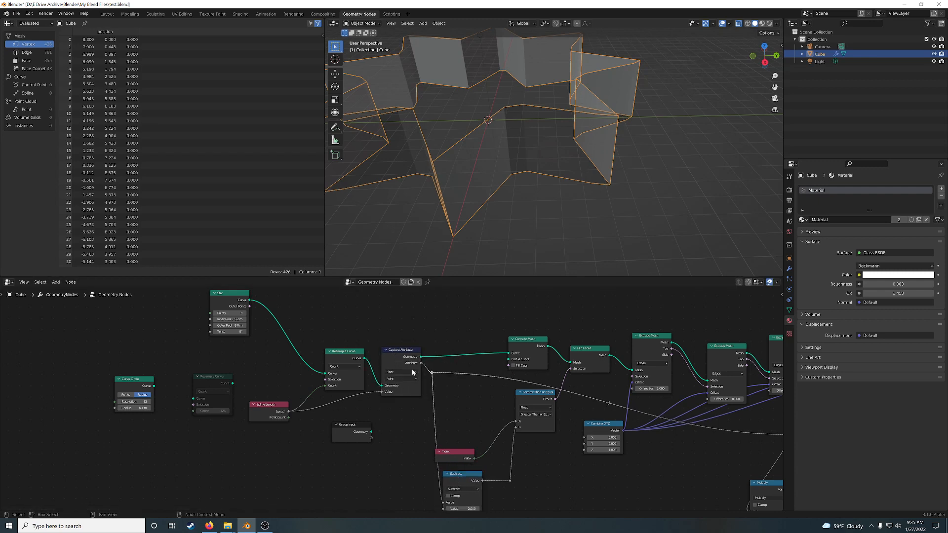
# Move Capture Attribute between Star and Resample Curve, feed its Value from Spline Length, and connect its Attribute to the reroute.
pyautogui.keyDown('alt'); pyautogui.moveTo(398, 356); pyautogui.dragTo(294, 336); pyautogui.keyUp('alt')
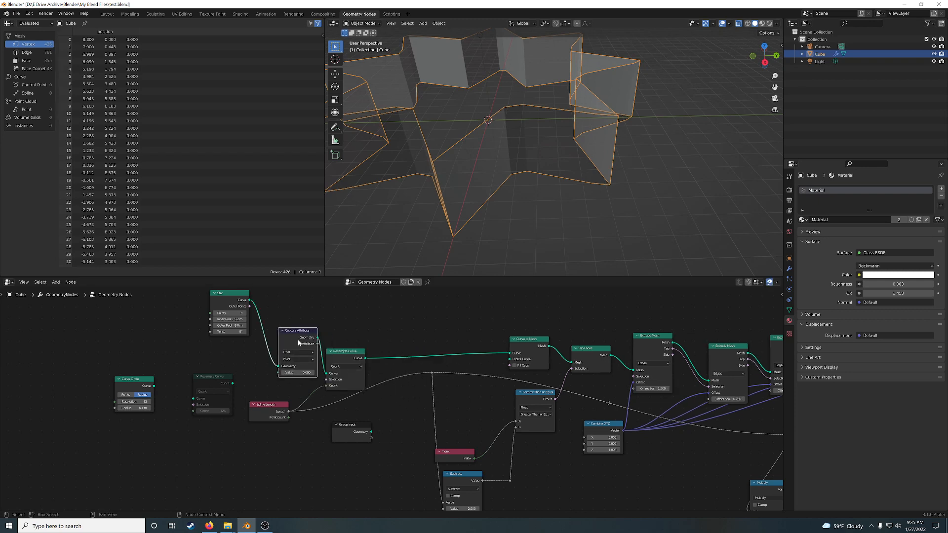
pyautogui.moveTo(289, 411); pyautogui.dragTo(277, 373)
pyautogui.moveTo(317, 344); pyautogui.dragTo(432, 372)
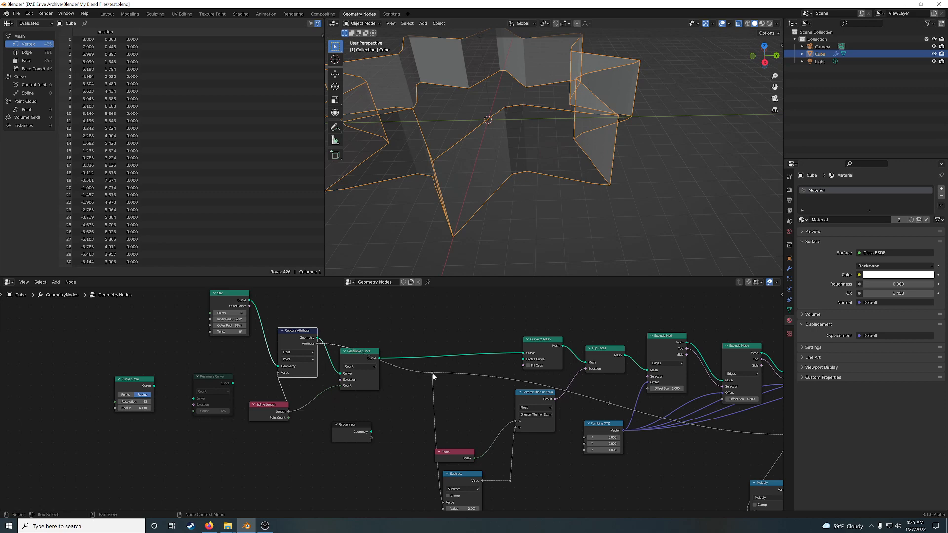
pyautogui.moveTo(270, 414); pyautogui.dragTo(222, 458)
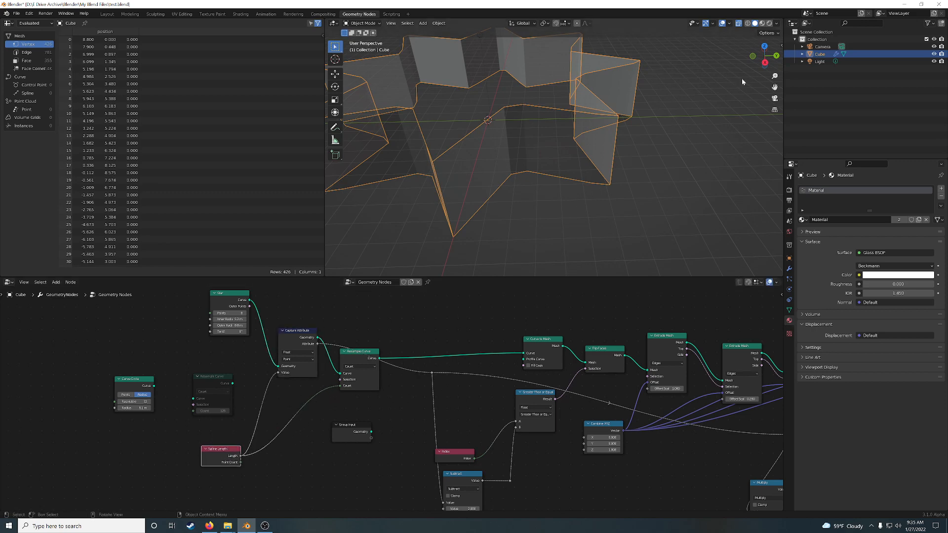
# Switch the viewport to rendered shading to check the star wall, and save the file.
pyautogui.click(762, 23)
pyautogui.click(769, 23)
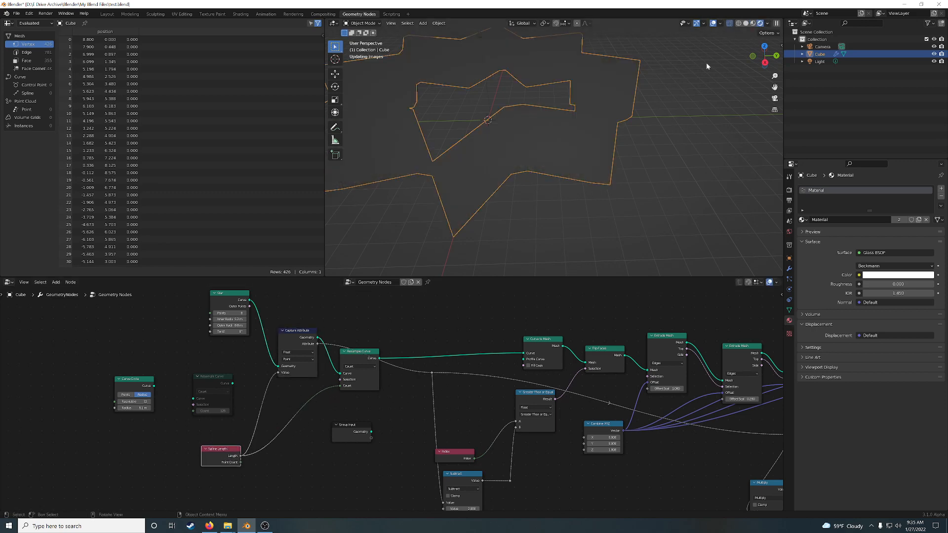
pyautogui.moveTo(603, 152)
pyautogui.mouseDown(button='middle')
pyautogui.moveTo(557, 153)
pyautogui.moveTo(578, 138)
pyautogui.moveTo(622, 143)
pyautogui.moveTo(619, 153)
pyautogui.moveTo(718, 171)
pyautogui.moveTo(763, 154)
pyautogui.moveTo(335, 155)
pyautogui.moveTo(597, 198)
pyautogui.moveTo(458, 205)
pyautogui.moveTo(495, 213)
pyautogui.mouseUp(button='middle')
pyautogui.scroll(-5, 586, 148)
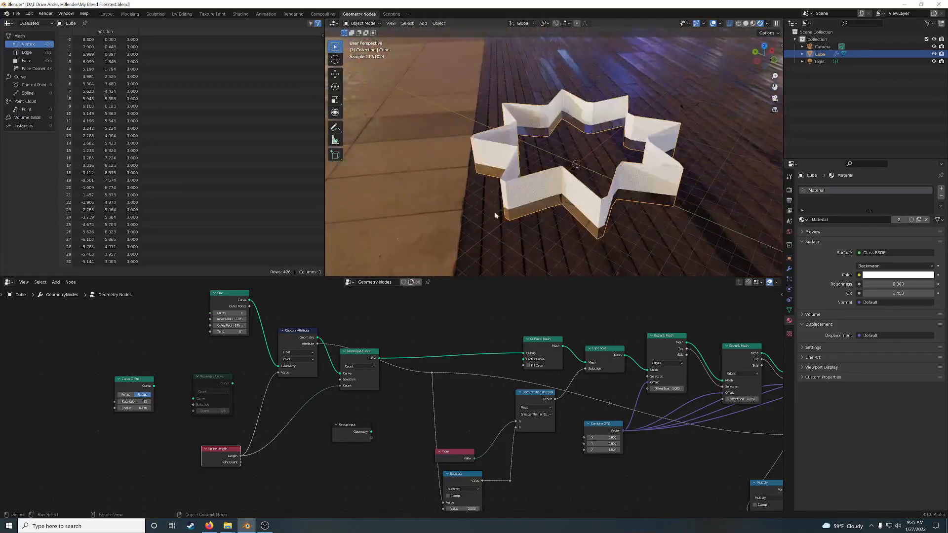
pyautogui.scroll(-1, 584, 207)
pyautogui.moveTo(696, 475); pyautogui.dragTo(443, 405, button='middle')
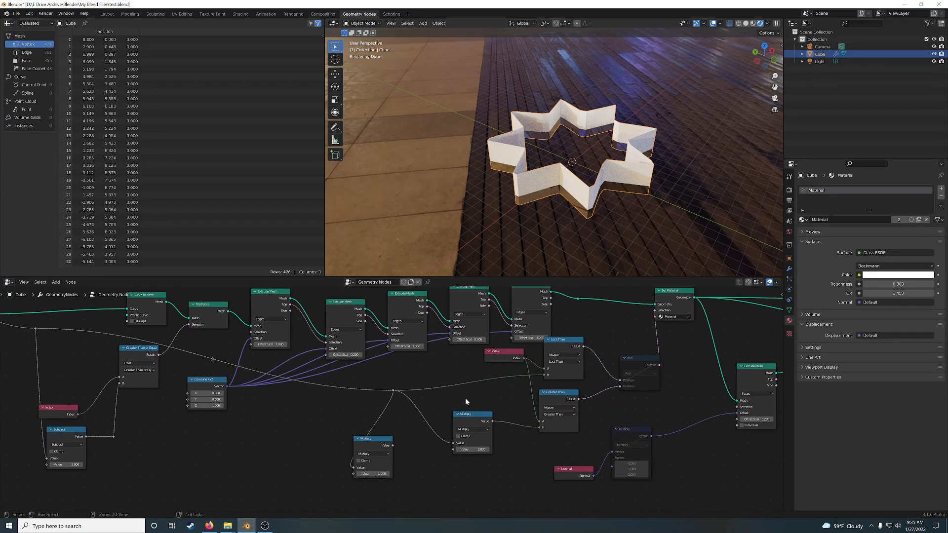
pyautogui.hotkey('ctrl', 's')
# Connect the unused Multiply node to Less Than's B and rearrange both Multiply nodes and the Index node beside the comparisons.
pyautogui.scroll(1, 515, 399)
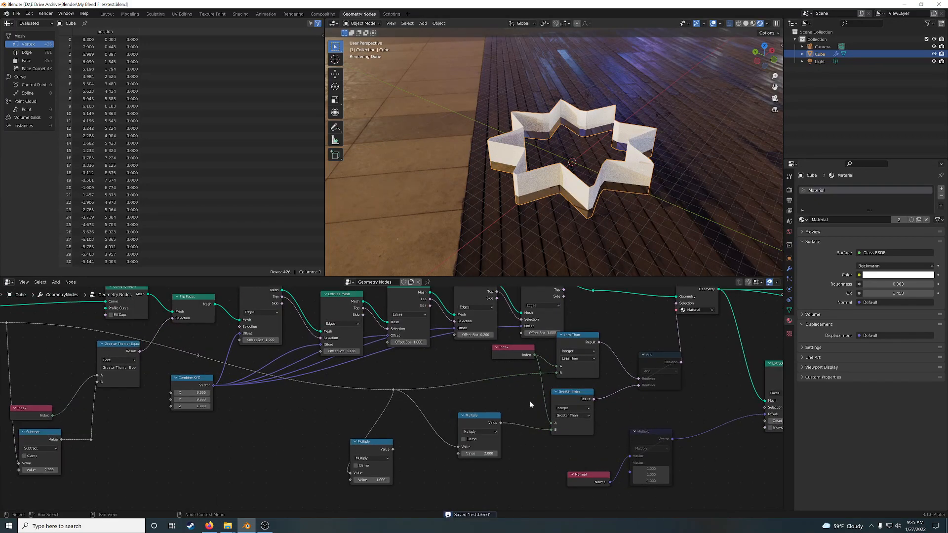
pyautogui.moveTo(529, 401); pyautogui.dragTo(466, 414, button='middle')
pyautogui.moveTo(453, 369); pyautogui.dragTo(388, 384)
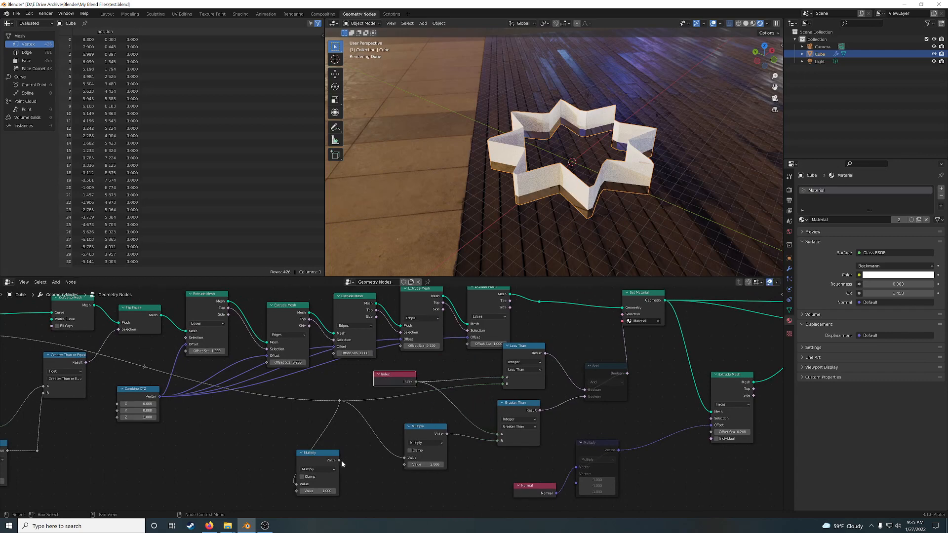
pyautogui.moveTo(339, 461); pyautogui.dragTo(502, 384)
pyautogui.moveTo(435, 429); pyautogui.dragTo(441, 458)
pyautogui.moveTo(331, 452); pyautogui.dragTo(440, 395)
pyautogui.moveTo(425, 458); pyautogui.dragTo(408, 459)
pyautogui.click(404, 379)
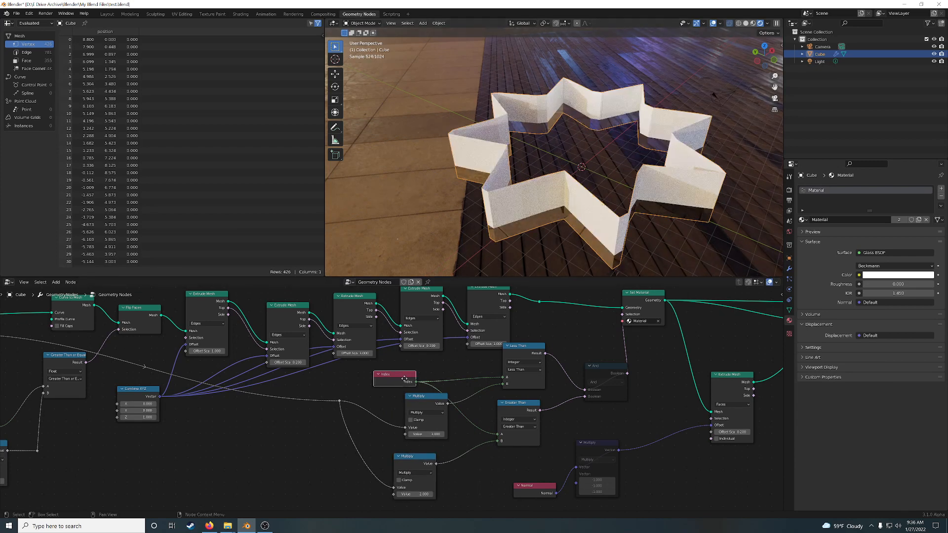
pyautogui.moveTo(404, 379); pyautogui.dragTo(438, 370)
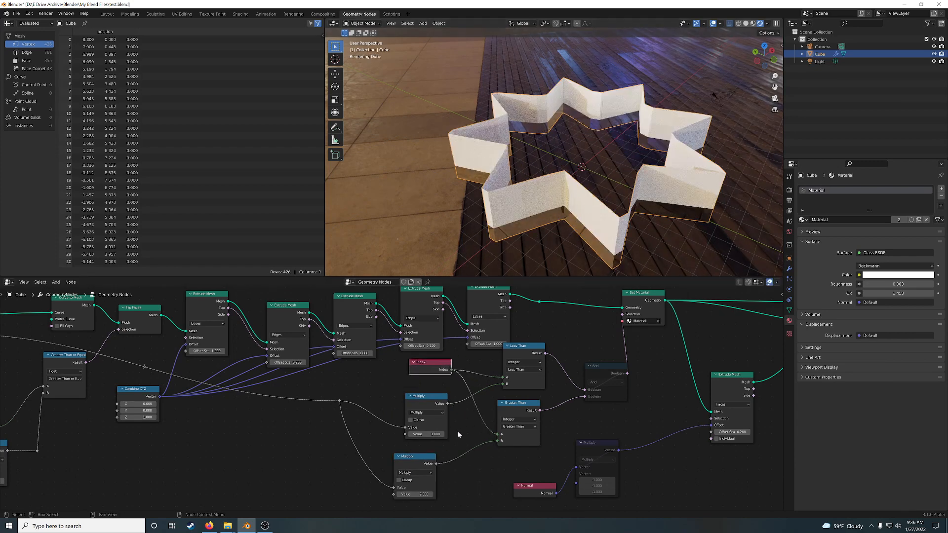
# Set the value of the Multiply node feeding Less Than to 3.
pyautogui.click(429, 434)
pyautogui.write('3')
pyautogui.press('Return')
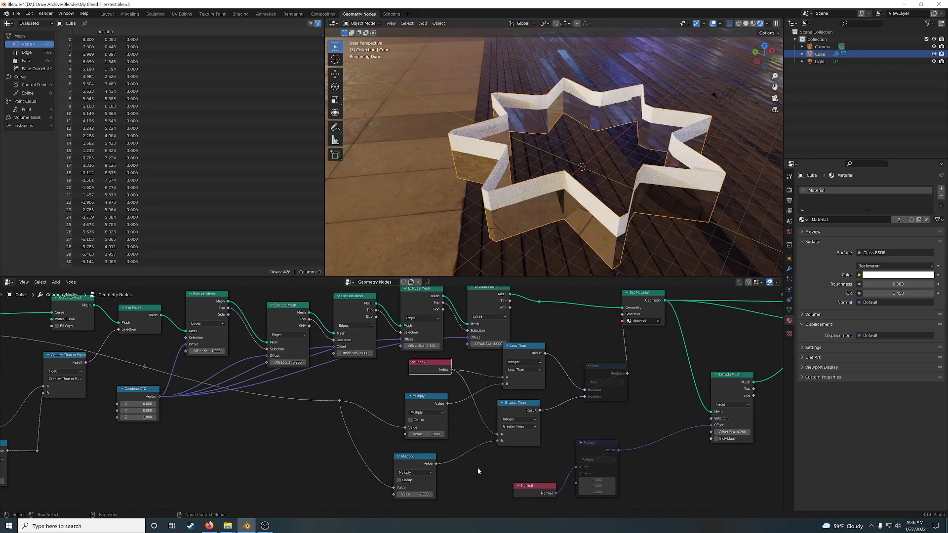
# Unmute the And node joining the two index comparisons and inspect the glass band around the star wall up close.
pyautogui.click(597, 383)
pyautogui.moveTo(612, 232); pyautogui.dragTo(578, 222, button='middle')
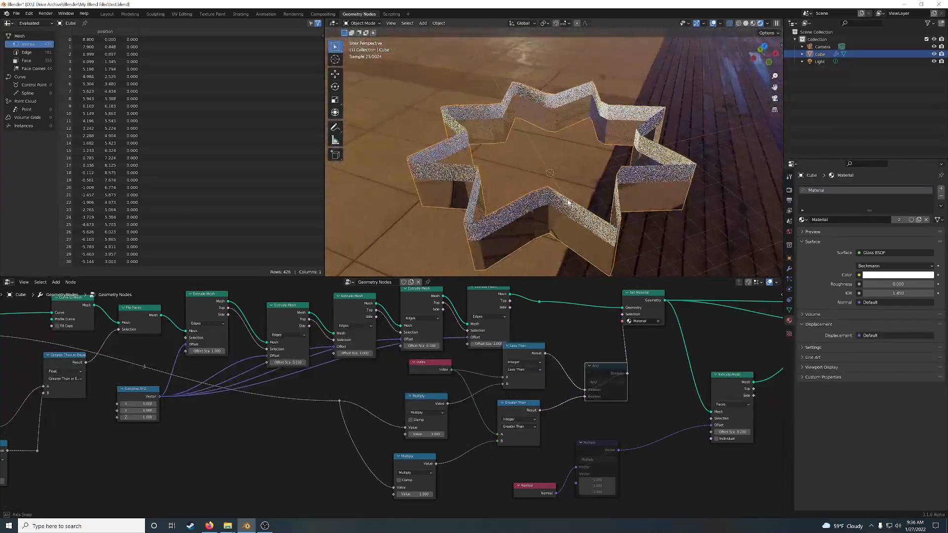
pyautogui.press('m')
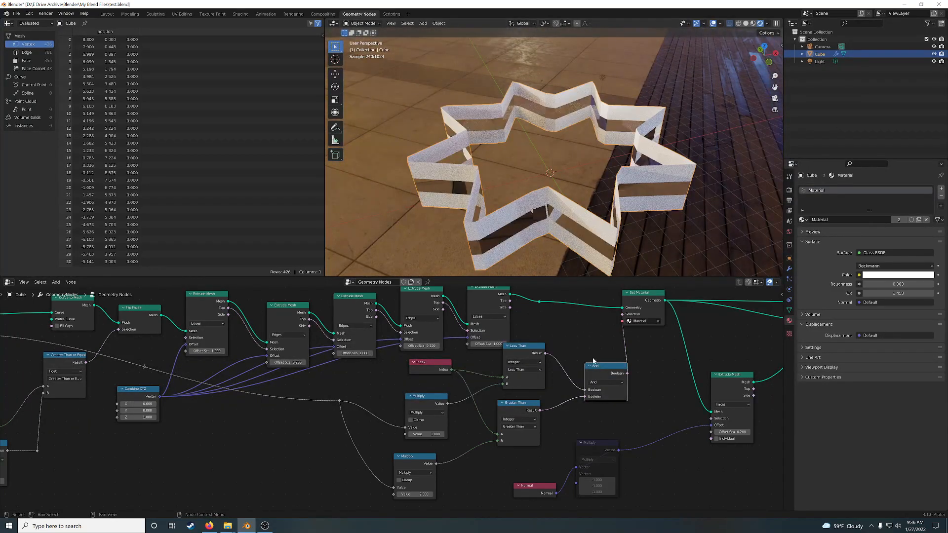
pyautogui.moveTo(575, 217); pyautogui.dragTo(507, 180, button='middle')
pyautogui.moveTo(561, 191); pyautogui.dragTo(495, 187, button='middle')
pyautogui.scroll(3, 503, 176)
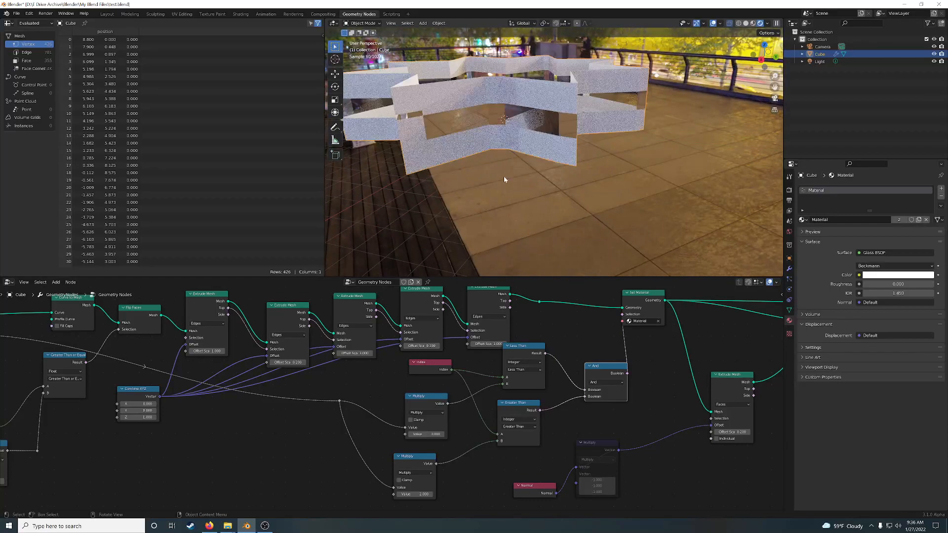
pyautogui.scroll(2, 464, 162)
pyautogui.moveTo(464, 161); pyautogui.dragTo(571, 218, button='middle')
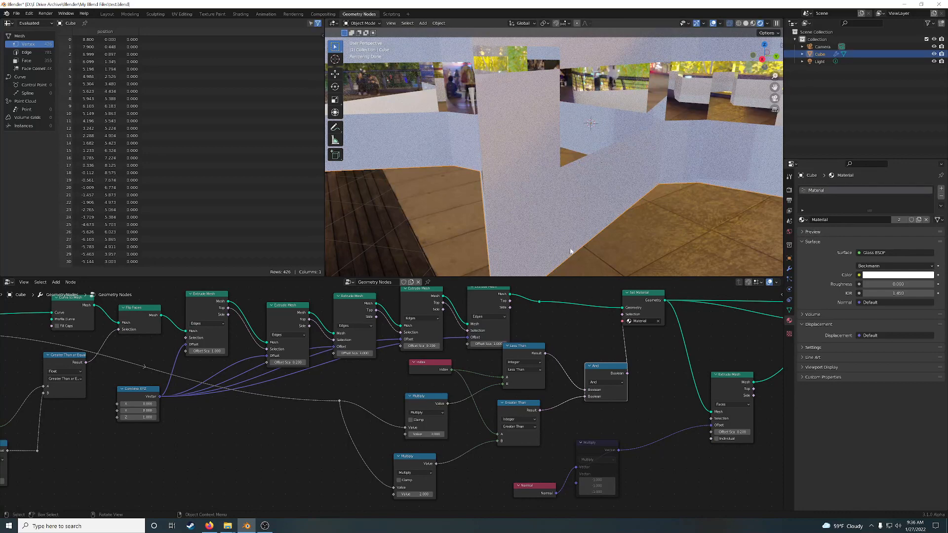
pyautogui.scroll(-1, 570, 251)
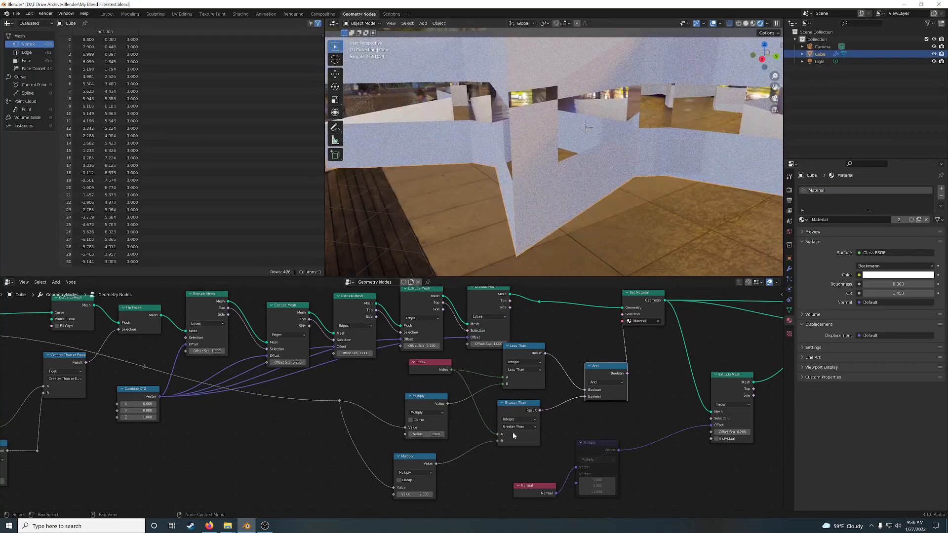
# Change the Greater Than comparison to Greater Than or Equal and check the glass band at the star's corner.
pyautogui.click(516, 427)
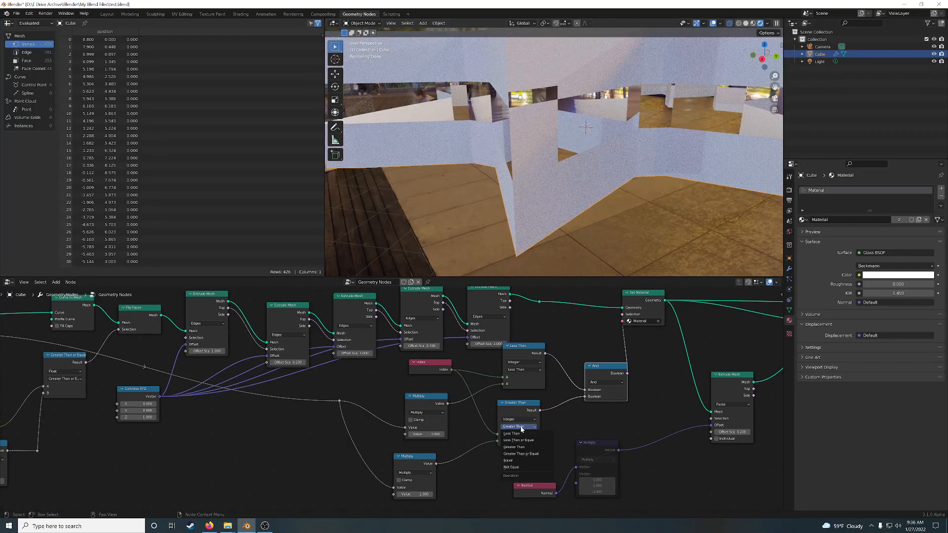
pyautogui.click(539, 454)
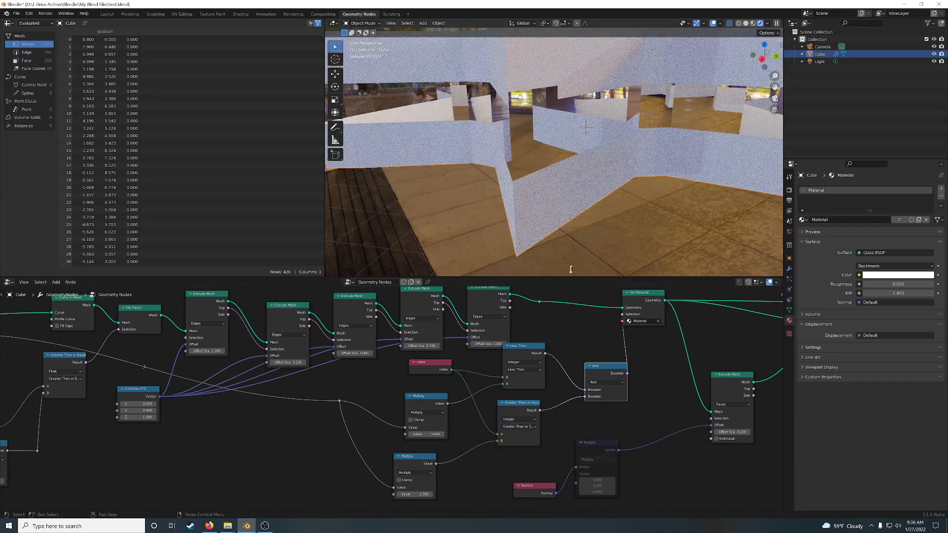
pyautogui.moveTo(578, 241); pyautogui.dragTo(589, 225, button='middle')
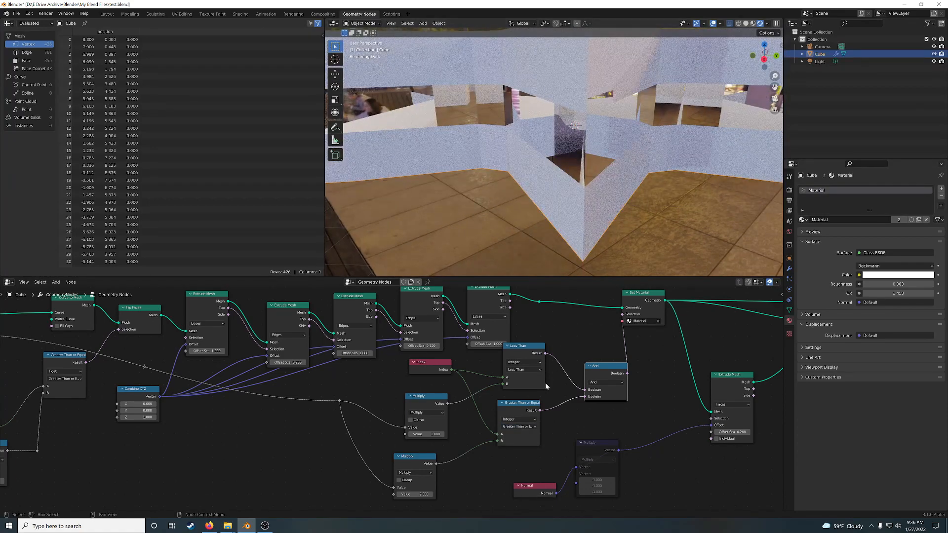
pyautogui.moveTo(565, 236); pyautogui.dragTo(574, 227, button='middle')
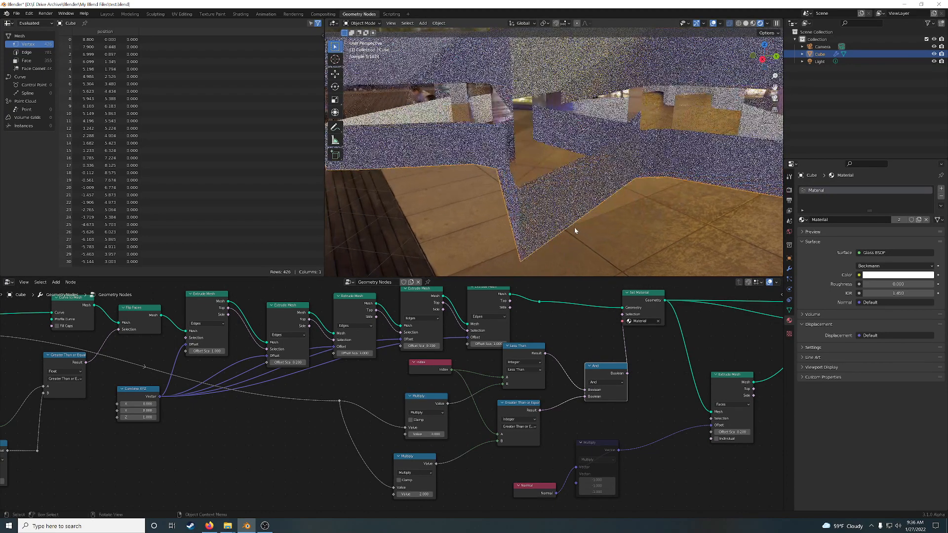
# Insert a Subtract node with value 1 between the upper Multiply node and Less Than's B input.
pyautogui.moveTo(445, 395); pyautogui.dragTo(433, 396)
pyautogui.press('g')
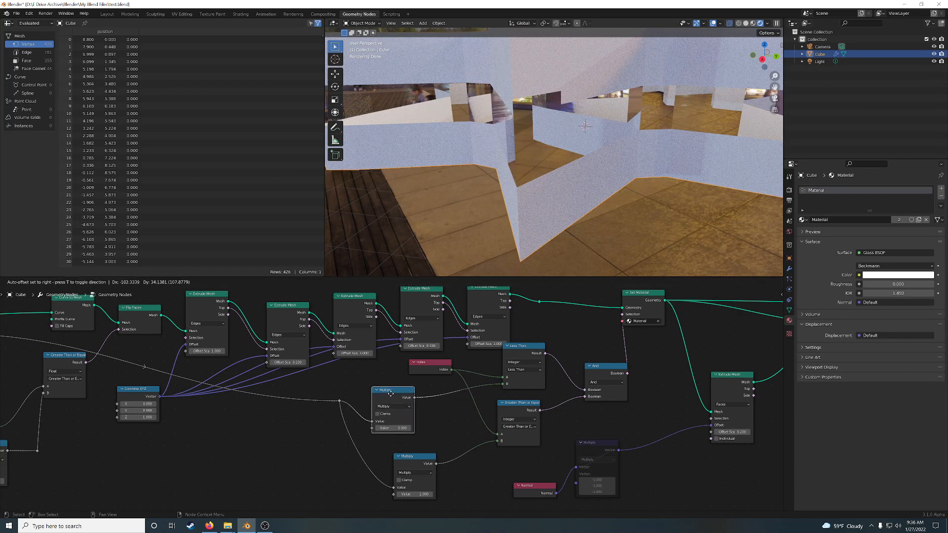
pyautogui.click(390, 394)
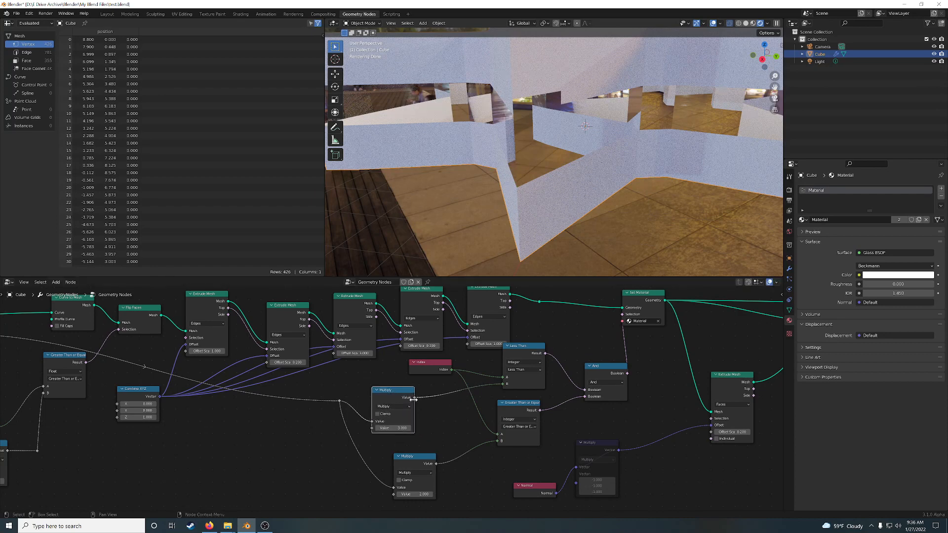
pyautogui.moveTo(415, 398); pyautogui.dragTo(435, 403)
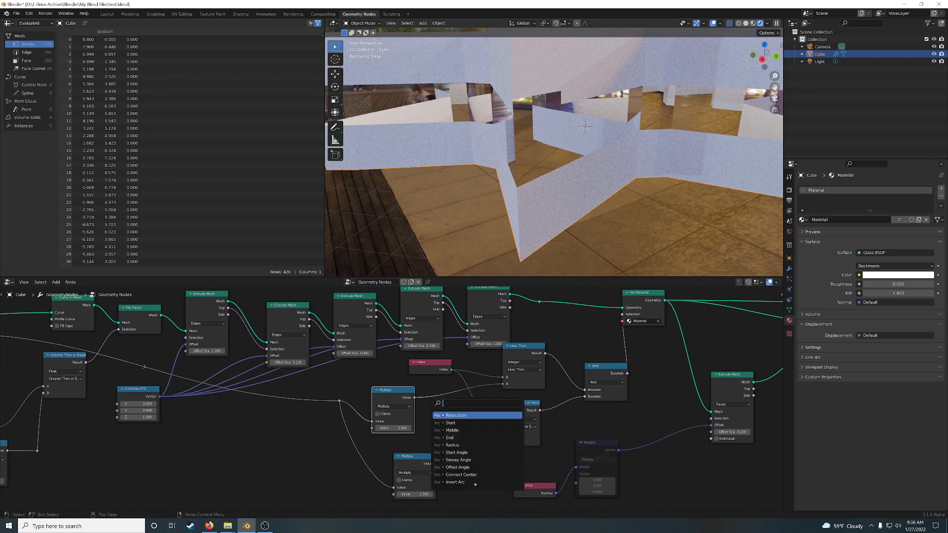
pyautogui.write('su')
pyautogui.press('Return')
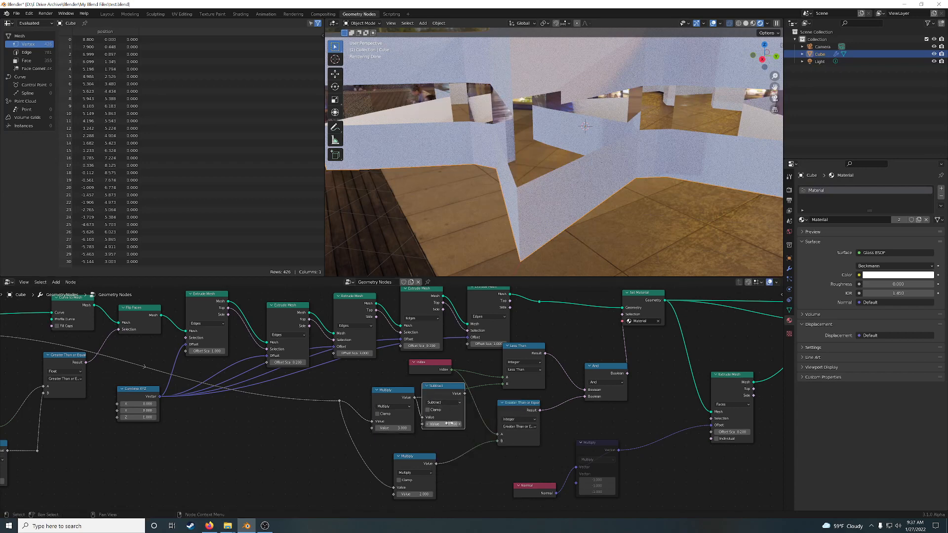
pyautogui.click(446, 424)
pyautogui.write('1')
pyautogui.press('Return')
pyautogui.moveTo(464, 394); pyautogui.dragTo(503, 384)
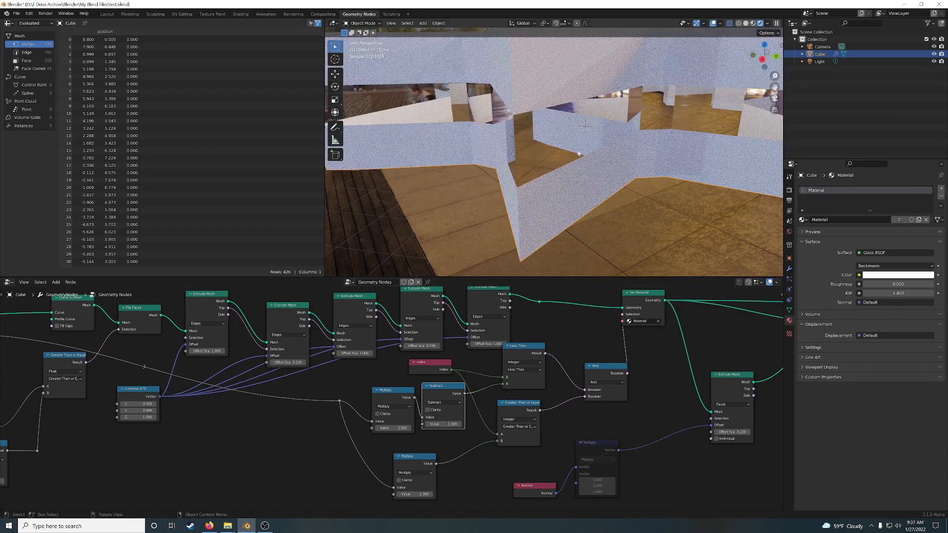
# Check the glass band around the whole star wall from above and the side, and shift the Index node closer to the comparison nodes.
pyautogui.moveTo(579, 154)
pyautogui.mouseDown(button='middle')
pyautogui.moveTo(607, 151)
pyautogui.moveTo(567, 143)
pyautogui.moveTo(596, 157)
pyautogui.mouseUp(button='middle')
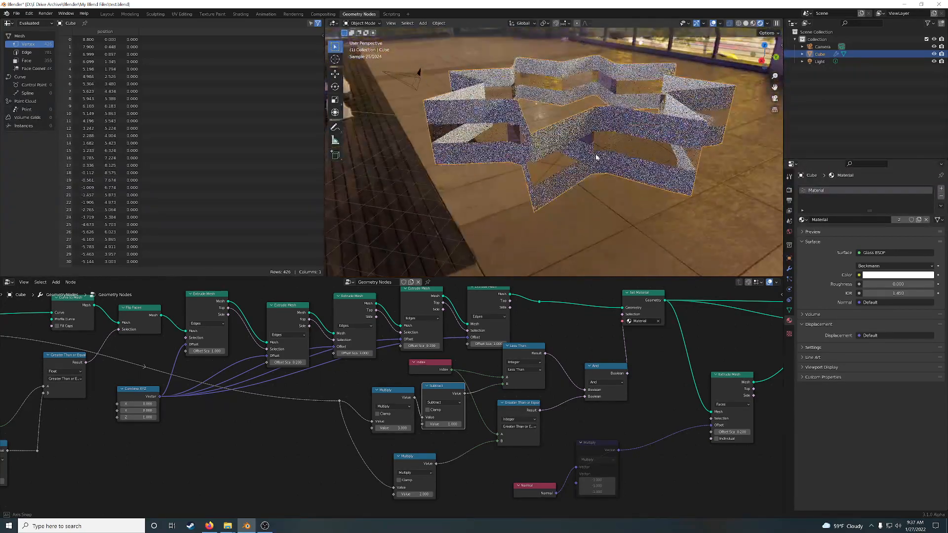
pyautogui.moveTo(434, 370); pyautogui.dragTo(452, 376)
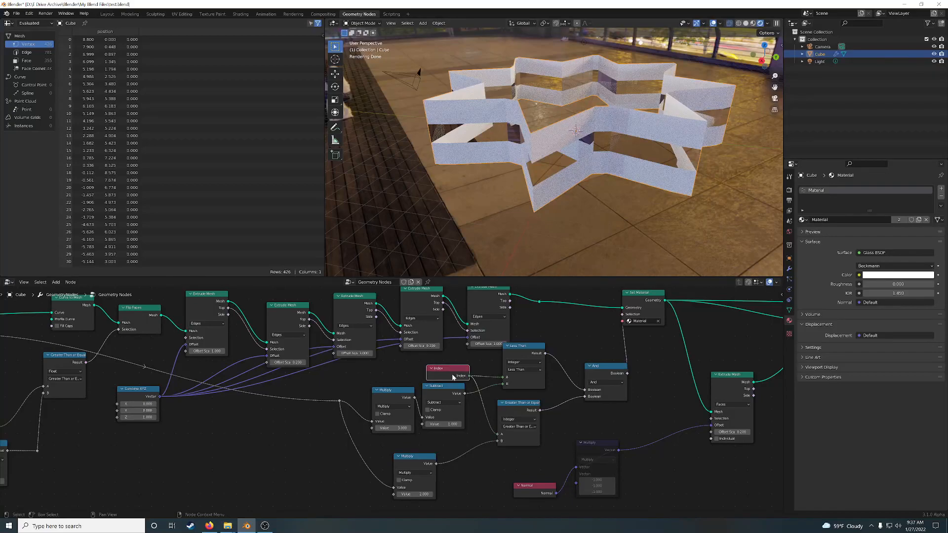
pyautogui.moveTo(576, 317); pyautogui.dragTo(526, 323, button='middle')
pyautogui.moveTo(659, 196)
pyautogui.mouseDown(button='middle')
pyautogui.moveTo(587, 177)
pyautogui.moveTo(654, 195)
pyautogui.mouseUp(button='middle')
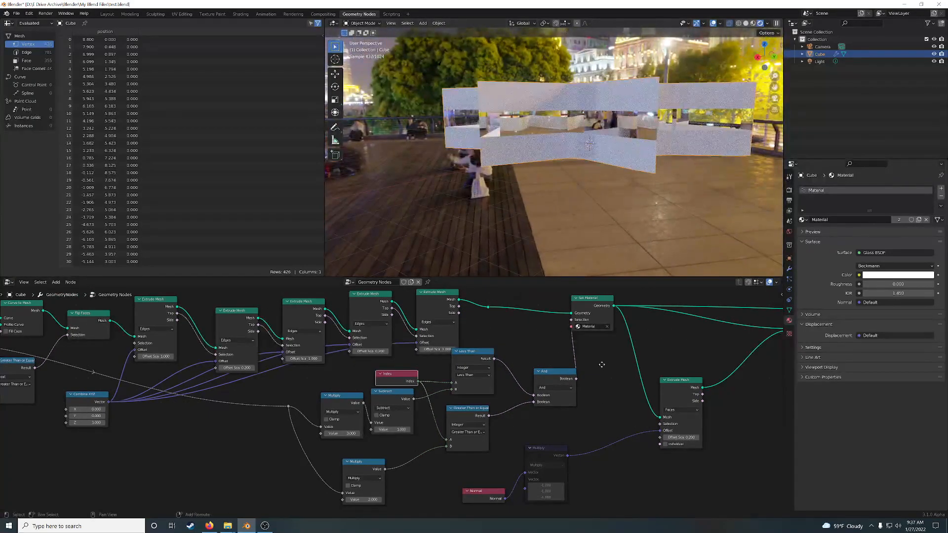
# Space out the Set Material, And and face Extrude Mesh nodes, and place the Normal and muted Multiply nodes beside that Extrude Mesh.
pyautogui.moveTo(645, 384); pyautogui.dragTo(554, 395, button='middle')
pyautogui.moveTo(590, 391); pyautogui.dragTo(637, 393)
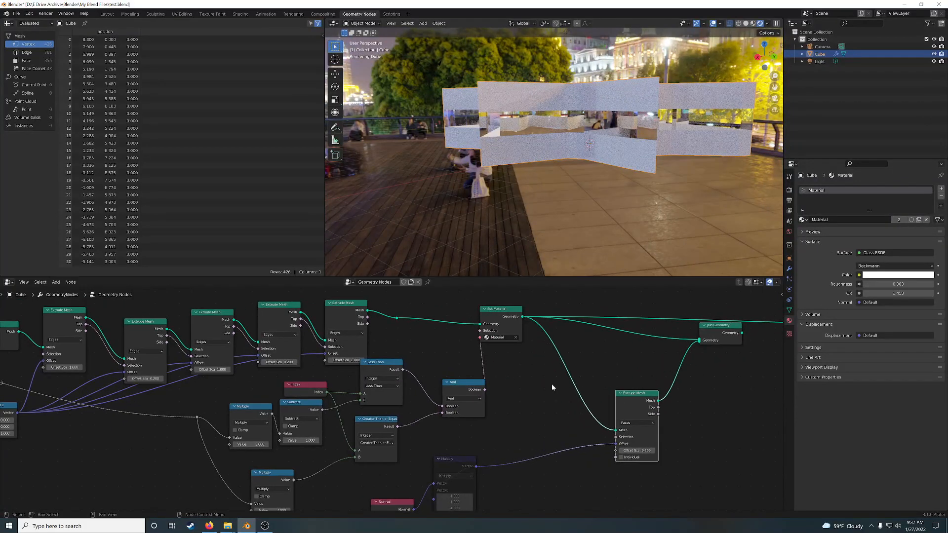
pyautogui.moveTo(499, 311); pyautogui.dragTo(526, 314)
pyautogui.moveTo(464, 391); pyautogui.dragTo(448, 385)
pyautogui.moveTo(526, 319); pyautogui.dragTo(546, 320)
pyautogui.moveTo(520, 411); pyautogui.dragTo(468, 381, button='middle')
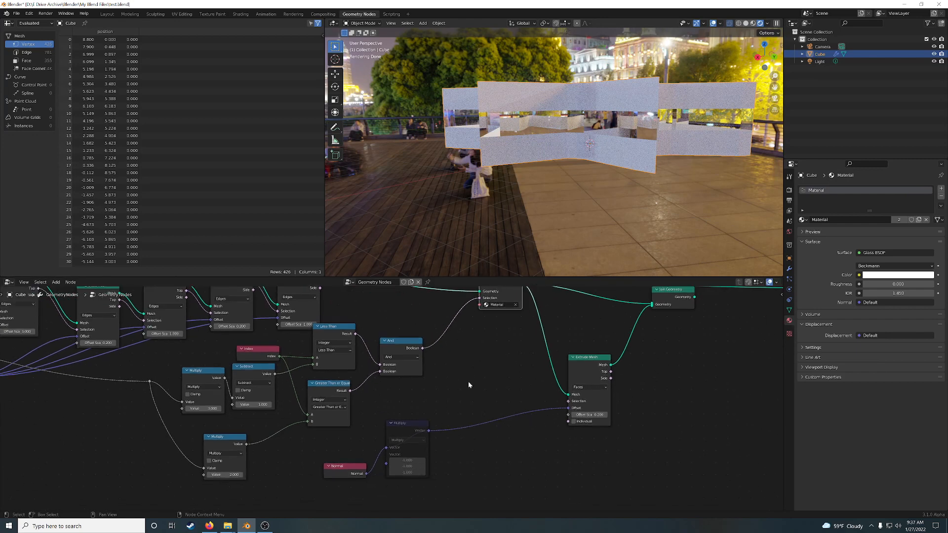
pyautogui.moveTo(341, 443); pyautogui.dragTo(440, 465)
pyautogui.moveTo(403, 425); pyautogui.dragTo(518, 409)
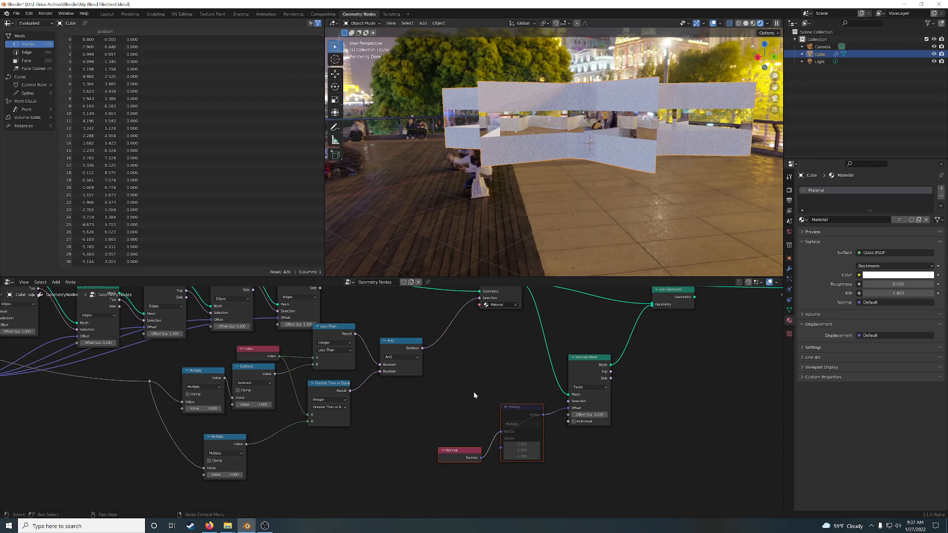
# Add a Modulo math node fed from the captured spline length reroute and place it below the lower Multiply node.
pyautogui.hotkey('shift', 'a')
pyautogui.moveTo(403, 453); pyautogui.dragTo(425, 408, button='middle')
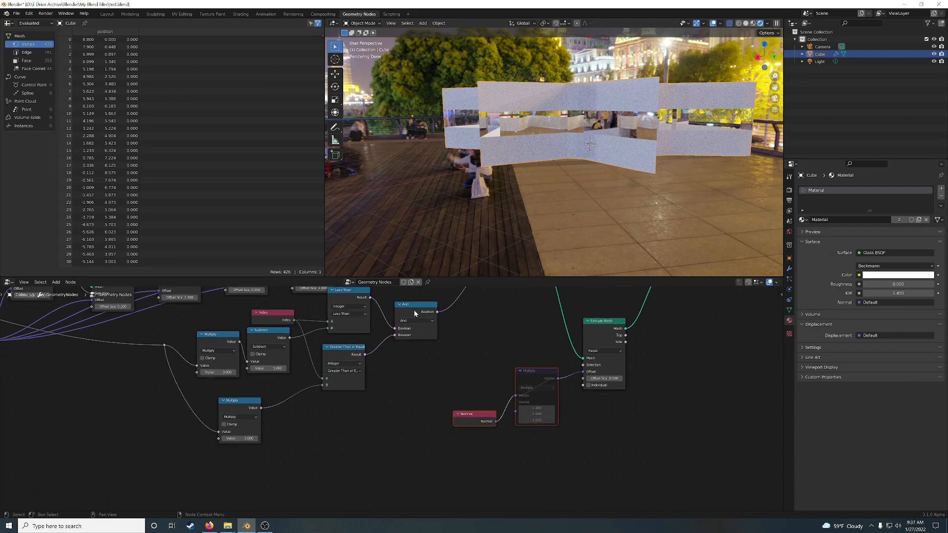
pyautogui.moveTo(392, 417); pyautogui.dragTo(521, 406, button='middle')
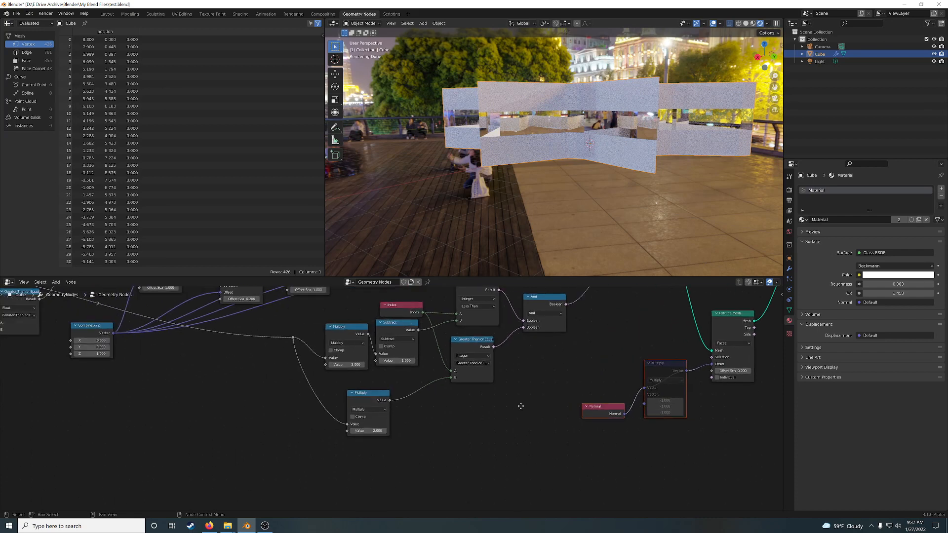
pyautogui.moveTo(398, 453); pyautogui.dragTo(419, 408, button='middle')
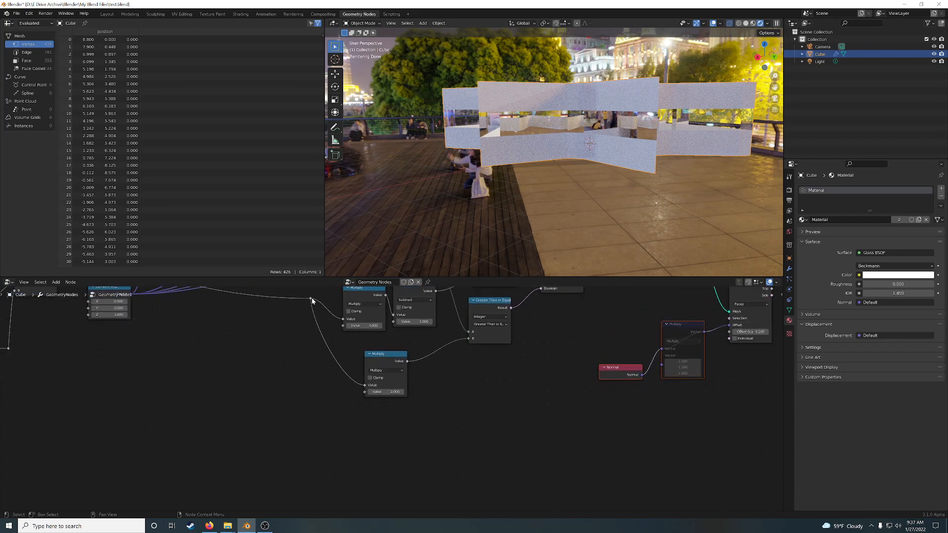
pyautogui.moveTo(311, 298); pyautogui.dragTo(410, 437)
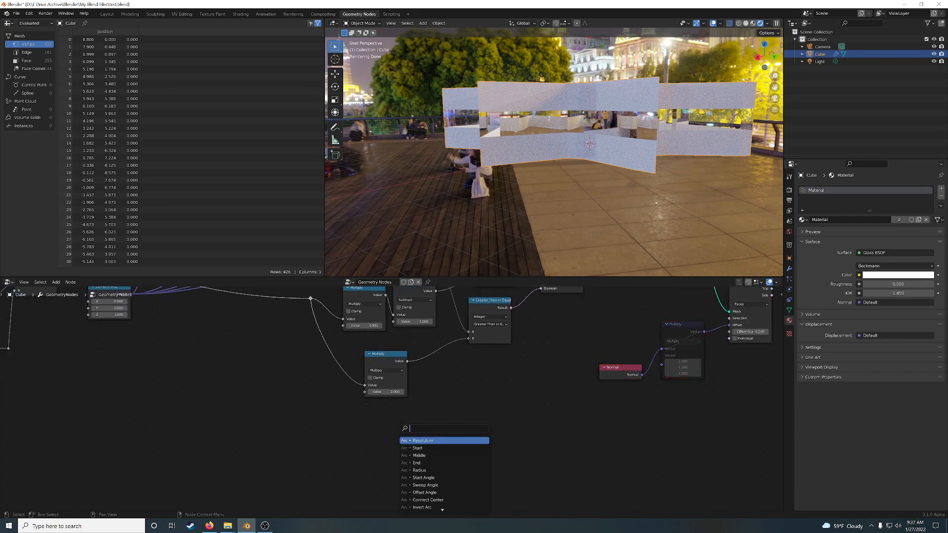
pyautogui.write('modulo')
pyautogui.press('Return')
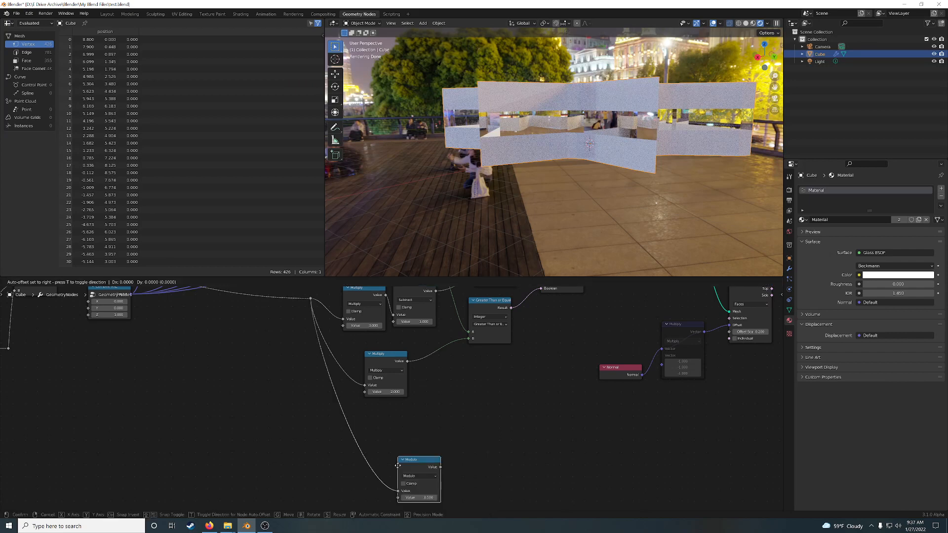
pyautogui.click(369, 430)
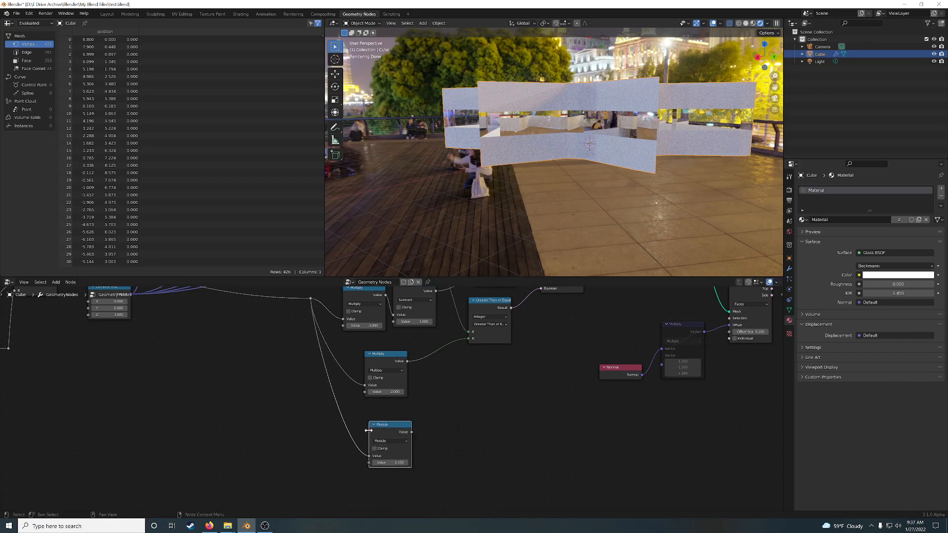
# Set the Modulo node's second value to 5.
pyautogui.click(391, 463)
pyautogui.write('5')
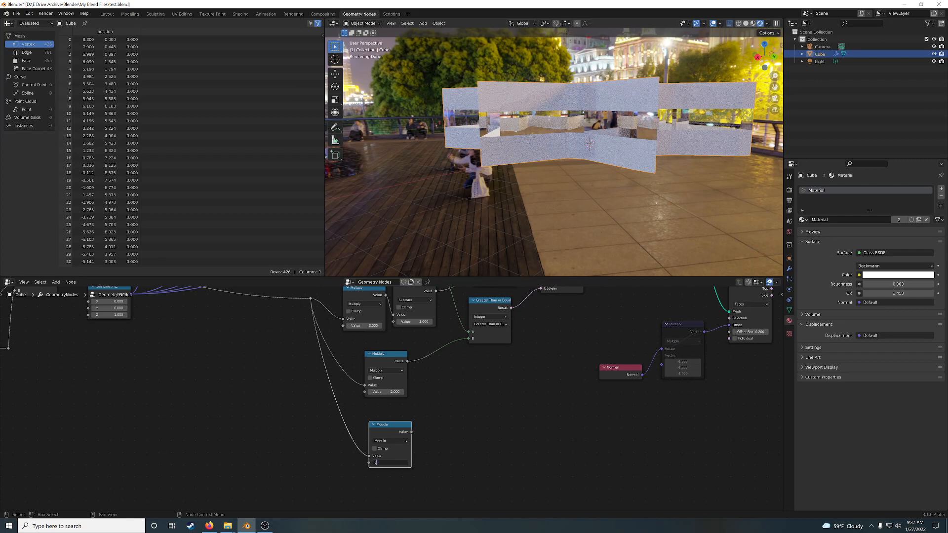
pyautogui.press('Return')
pyautogui.moveTo(332, 393); pyautogui.dragTo(356, 390, button='middle')
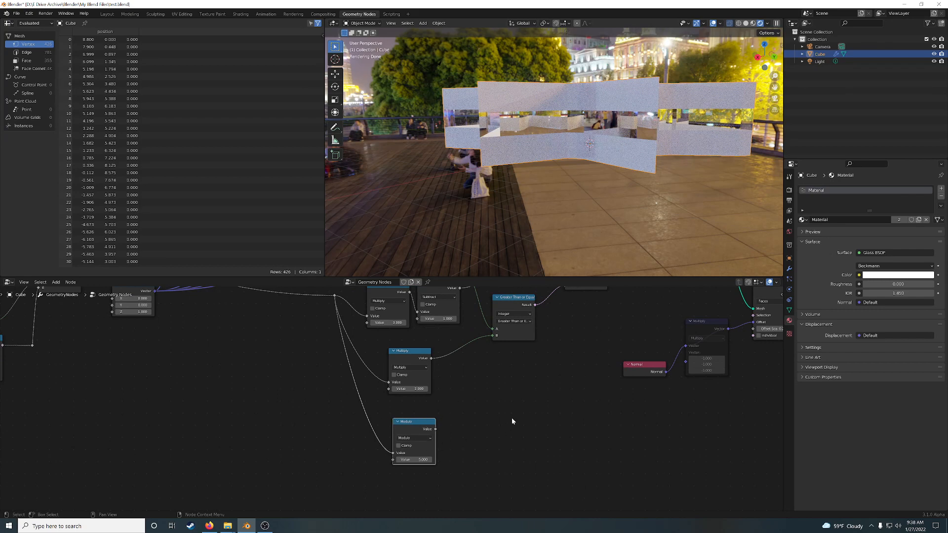
pyautogui.moveTo(512, 419); pyautogui.dragTo(470, 432, button='middle')
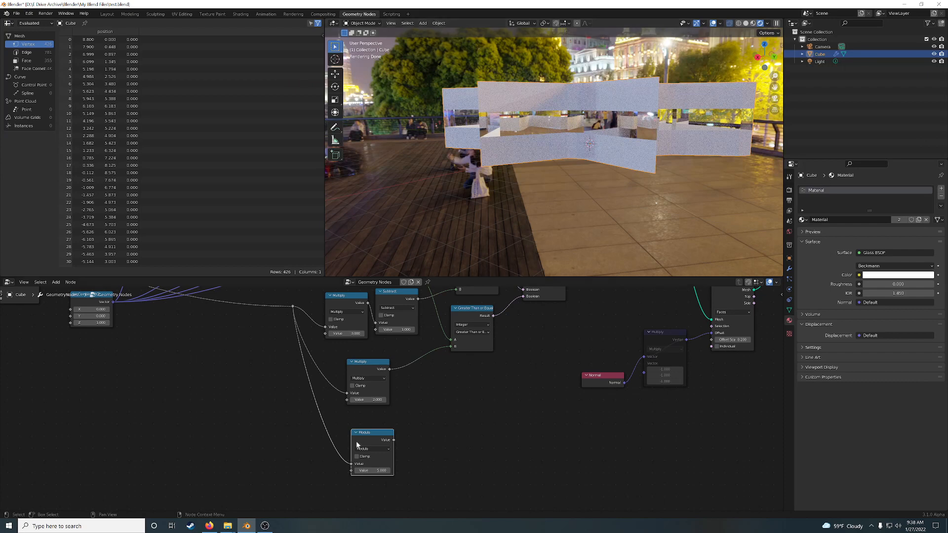
# Move the spline length link to the Modulo node's second value input and shift the node farther from the reroute.
pyautogui.moveTo(351, 463)
pyautogui.mouseDown()
pyautogui.moveTo(339, 475)
pyautogui.moveTo(354, 471)
pyautogui.mouseUp()
pyautogui.moveTo(367, 440); pyautogui.dragTo(414, 438)
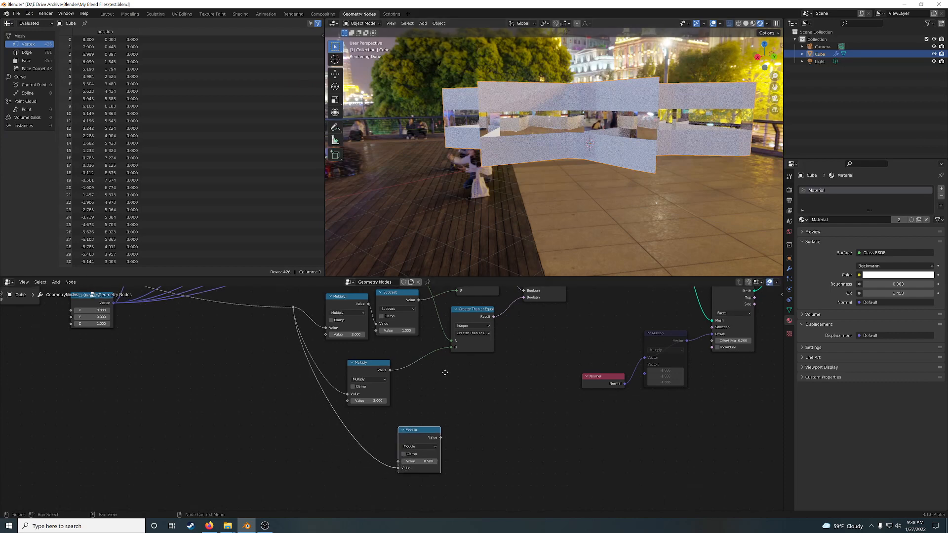
# Duplicate the Index node beside the Modulo node and connect it to Modulo's first value input.
pyautogui.moveTo(445, 372); pyautogui.dragTo(461, 408, button='middle')
pyautogui.click(412, 317)
pyautogui.hotkey('shift', 'd')
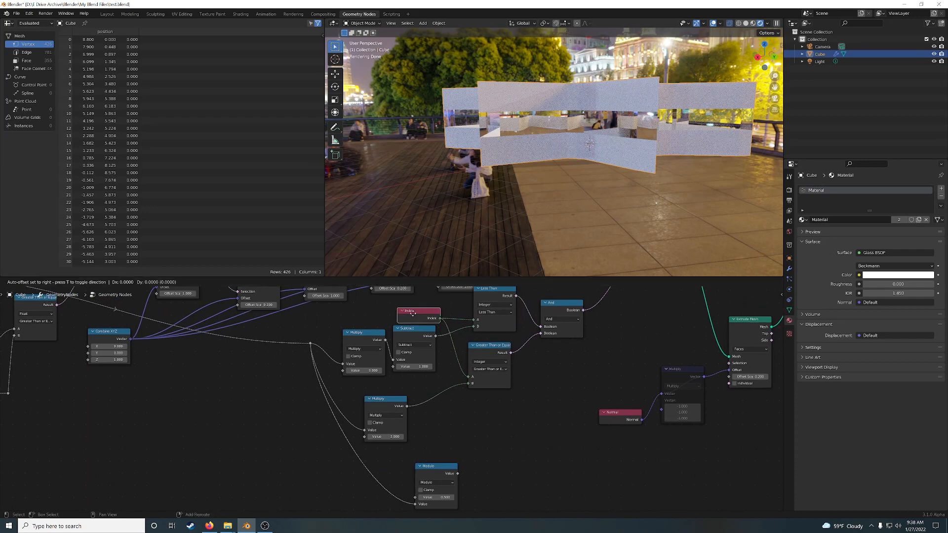
pyautogui.click(344, 476)
pyautogui.moveTo(372, 481); pyautogui.dragTo(416, 505)
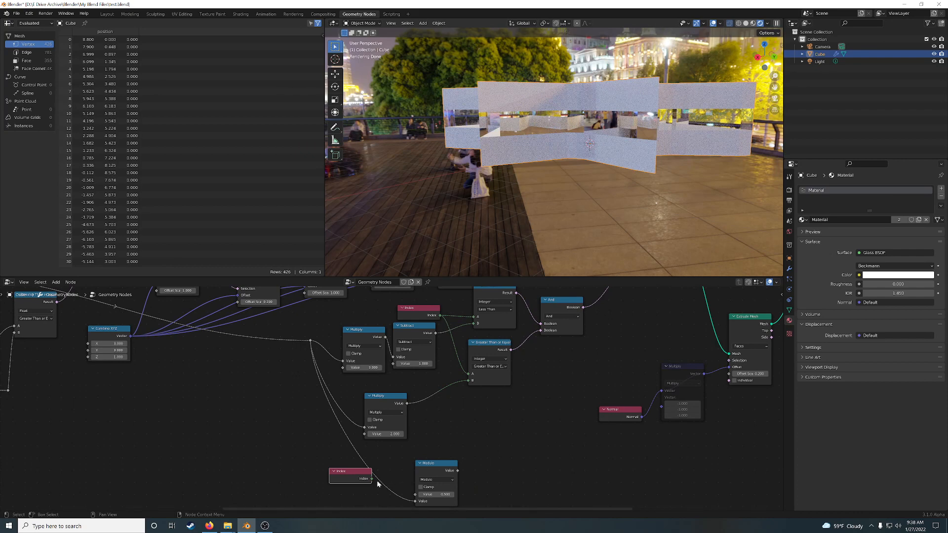
pyautogui.moveTo(372, 479); pyautogui.dragTo(415, 494)
pyautogui.press('g')
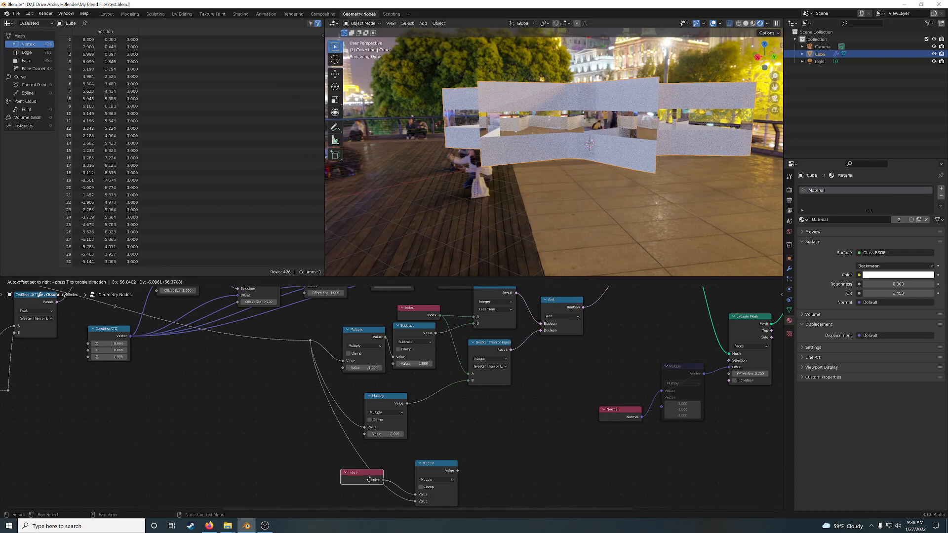
# Place the Index node that feeds the Modulo node just beside it.
pyautogui.click(408, 479)
pyautogui.moveTo(493, 439); pyautogui.dragTo(419, 438, button='middle')
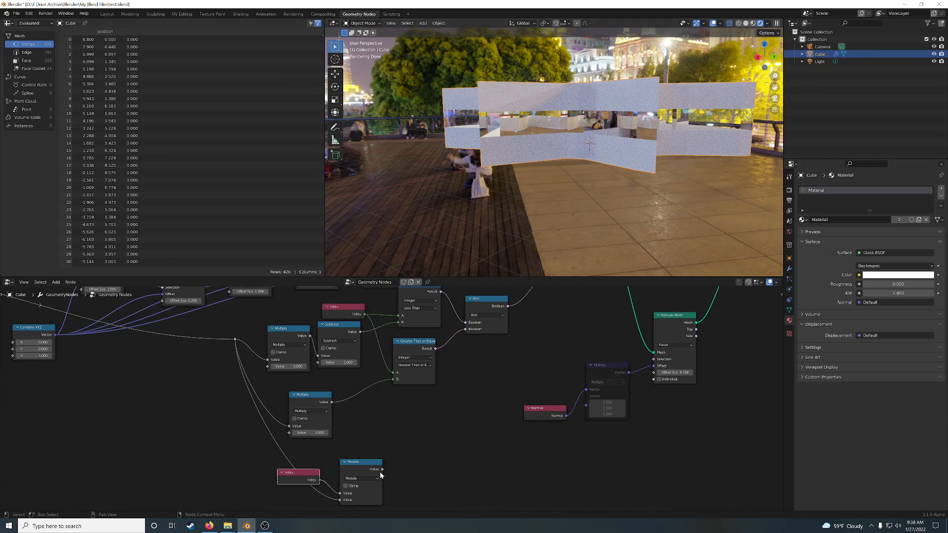
pyautogui.moveTo(382, 470); pyautogui.dragTo(402, 459)
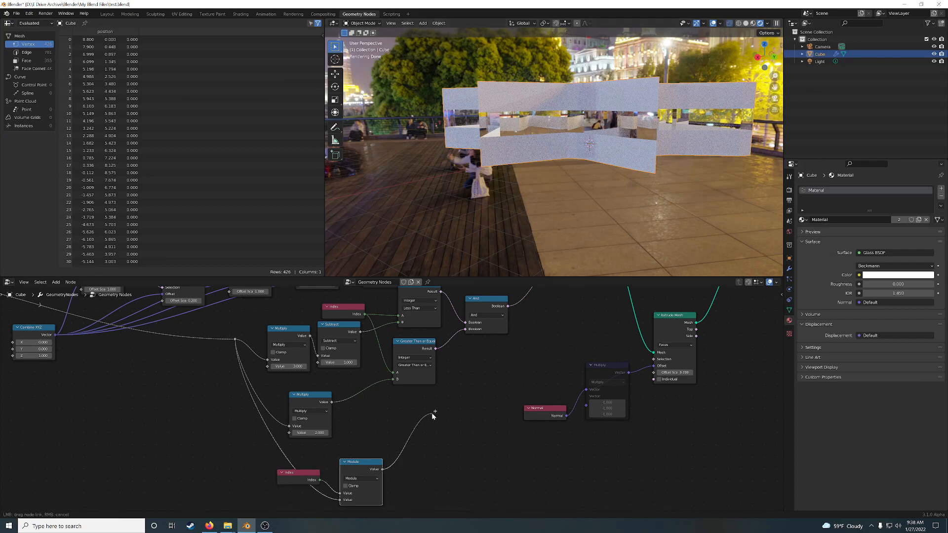
pyautogui.moveTo(432, 414); pyautogui.dragTo(433, 414)
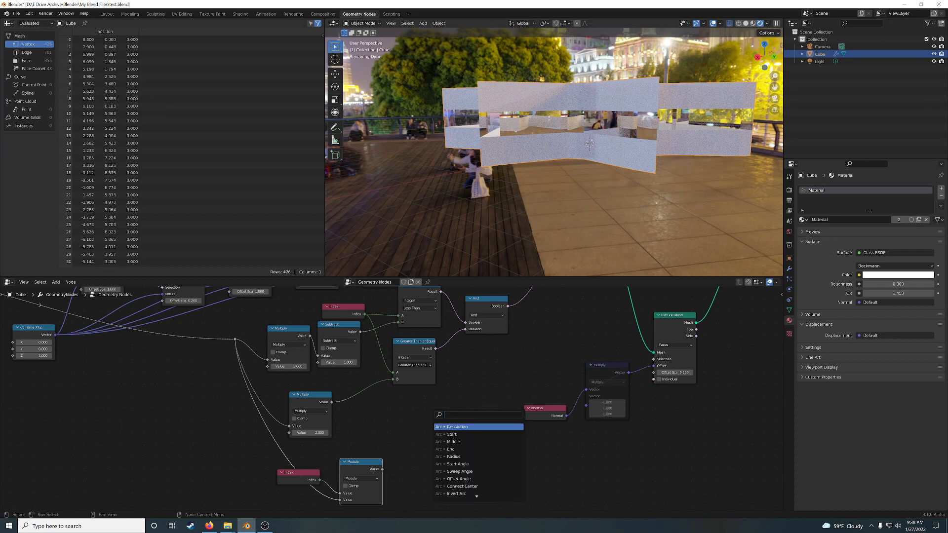
pyautogui.write('=')
pyautogui.press('Escape')
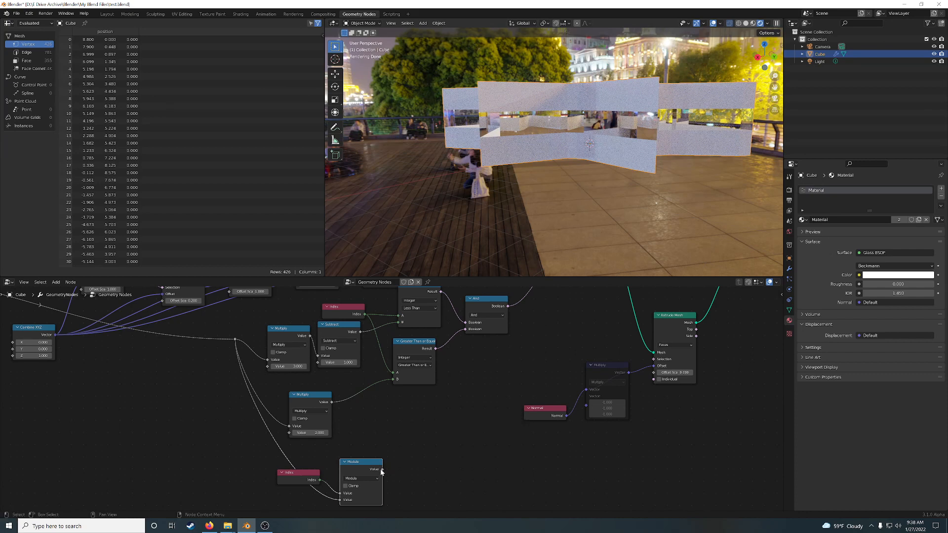
# Add an Equal comparison node fed by the Modulo value and place it up and right of Modulo.
pyautogui.moveTo(382, 469); pyautogui.dragTo(429, 428)
pyautogui.write('eq')
pyautogui.click(467, 440)
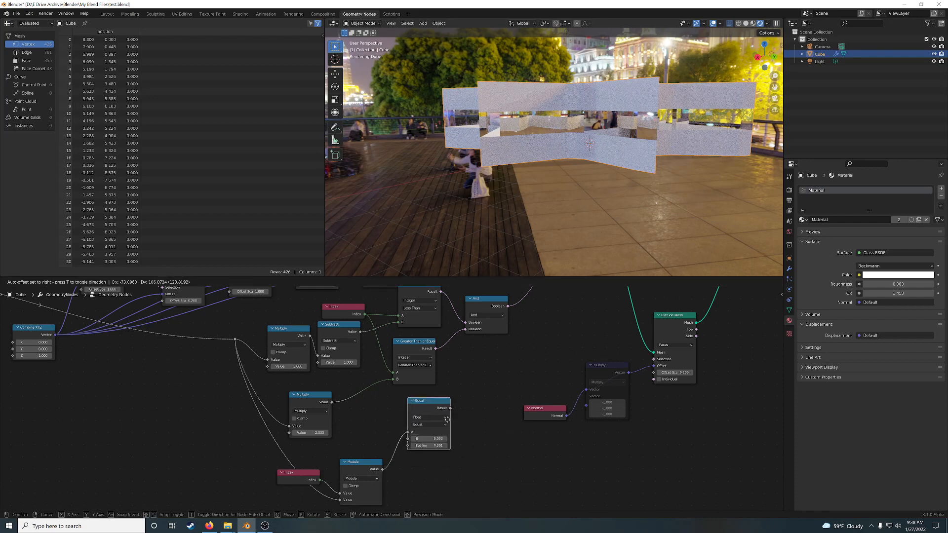
pyautogui.click(451, 421)
# Try 5 as the Equal node's B value and set it back to 0.
pyautogui.click(436, 439)
pyautogui.write('5')
pyautogui.press('Return')
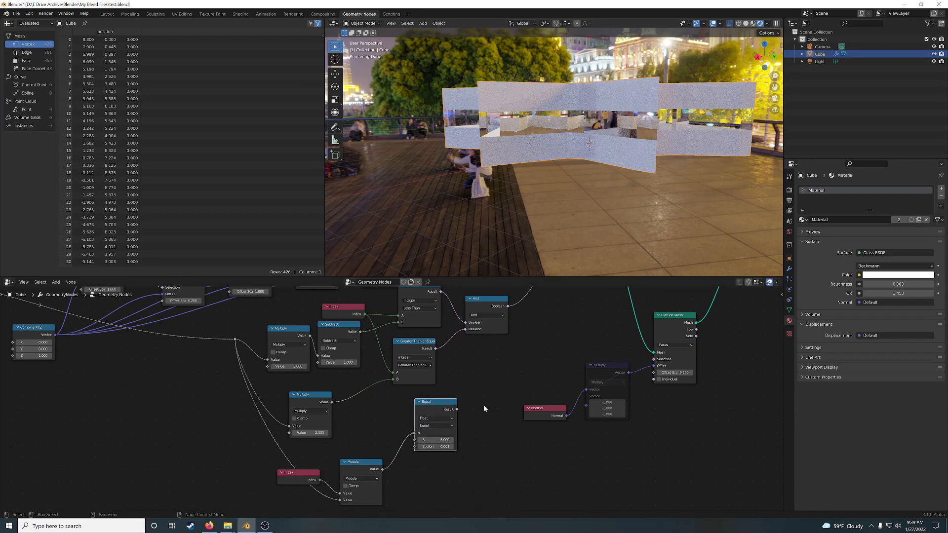
pyautogui.moveTo(484, 404); pyautogui.dragTo(406, 425, button='middle')
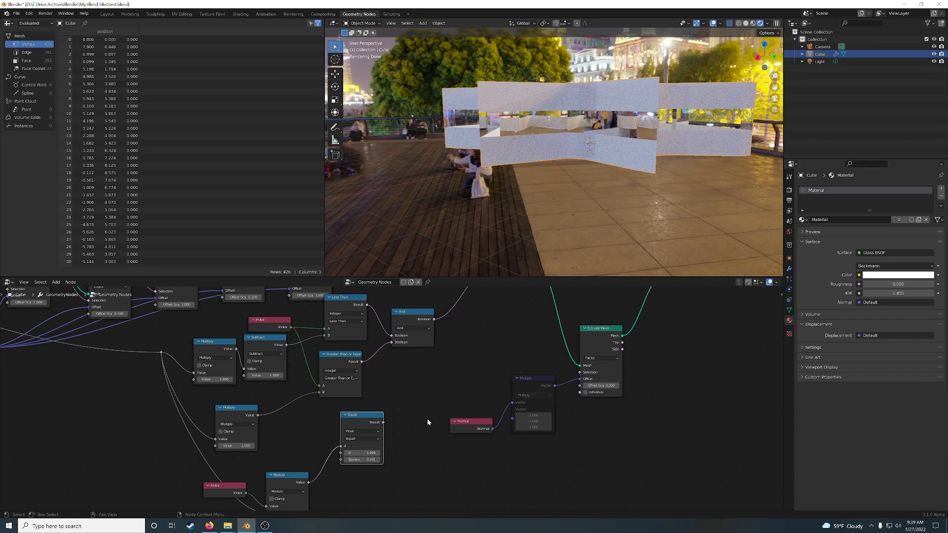
pyautogui.click(362, 453)
pyautogui.write('0')
pyautogui.press('Return')
# Duplicate the And node into the link towards Set Material and connect the Equal result to its second Boolean input.
pyautogui.moveTo(425, 379); pyautogui.dragTo(390, 425, button='middle')
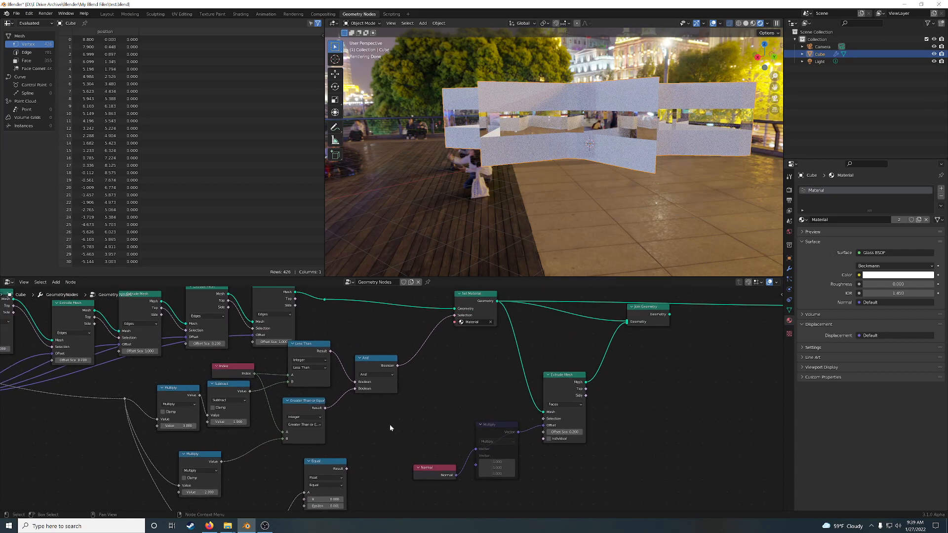
pyautogui.click(376, 364)
pyautogui.hotkey('shift', 'd')
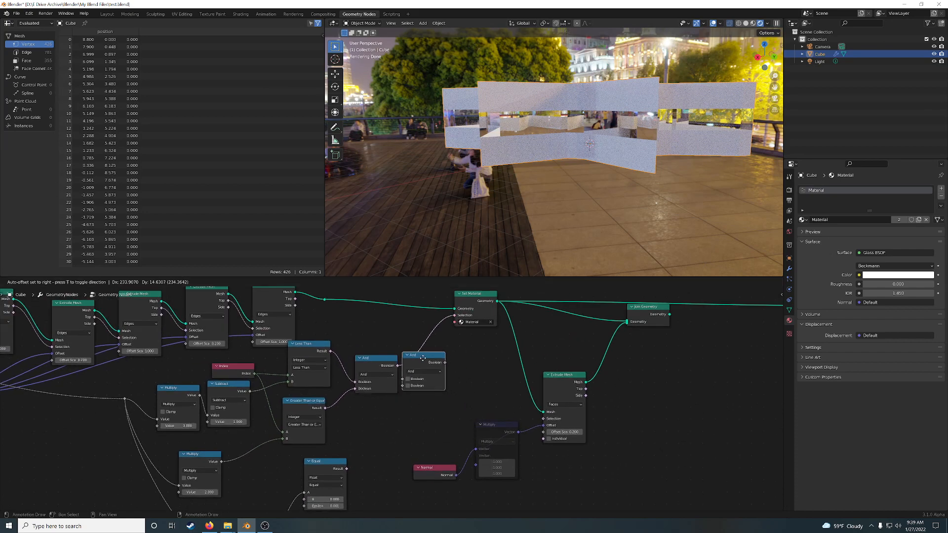
pyautogui.click(443, 362)
pyautogui.moveTo(347, 469); pyautogui.dragTo(420, 386)
# Set the Equal node's Epsilon to 10.
pyautogui.moveTo(560, 205); pyautogui.dragTo(722, 216, button='middle')
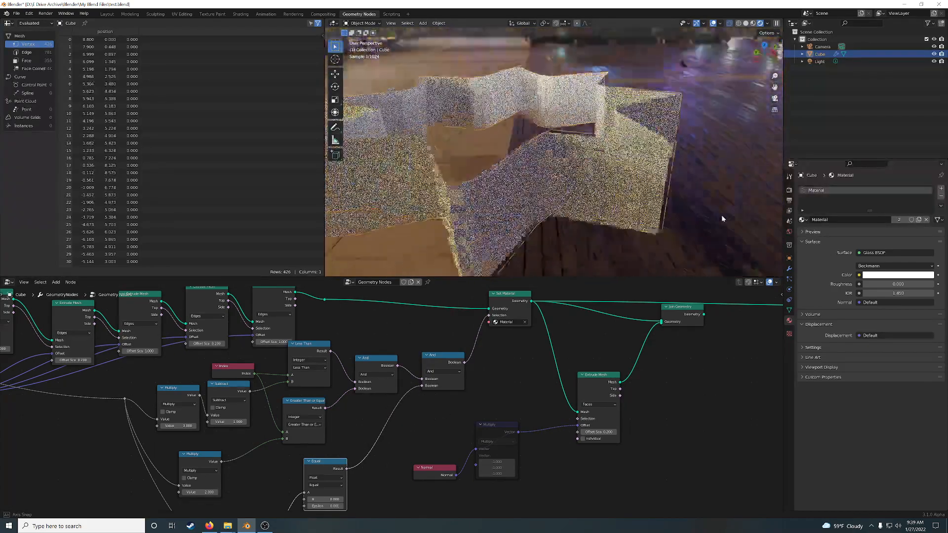
pyautogui.scroll(-2, 476, 188)
pyautogui.moveTo(477, 191); pyautogui.dragTo(540, 191, button='middle')
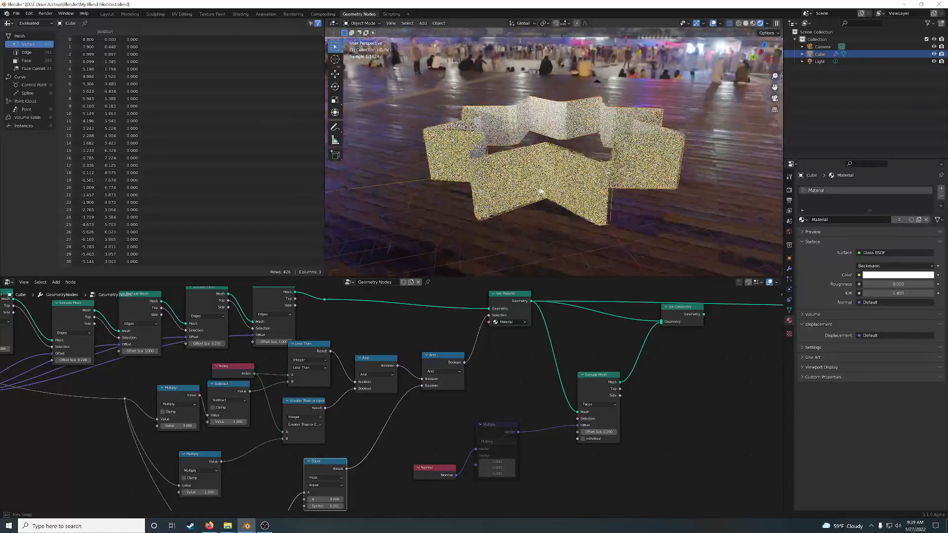
pyautogui.moveTo(398, 441); pyautogui.dragTo(472, 368, button='middle')
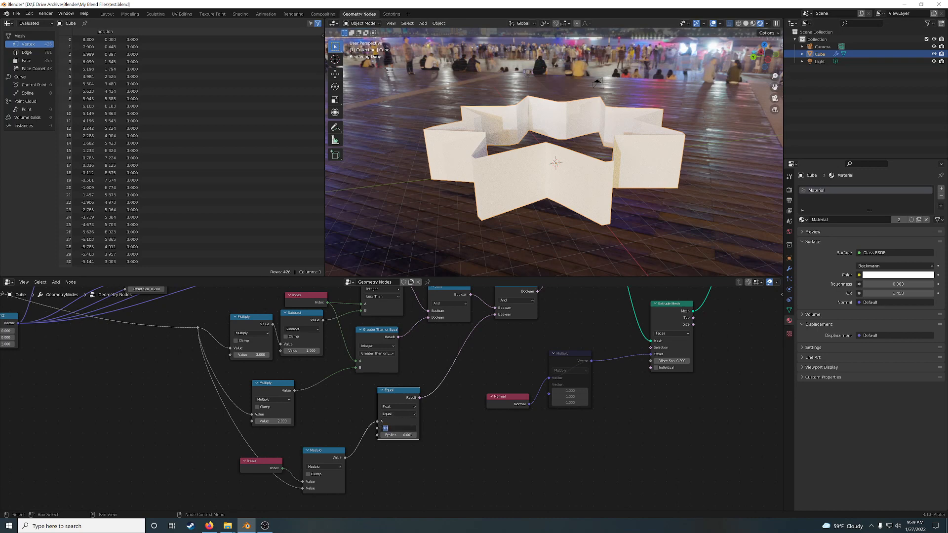
pyautogui.click(395, 435)
pyautogui.write('10')
pyautogui.press('Return')
pyautogui.click(398, 435)
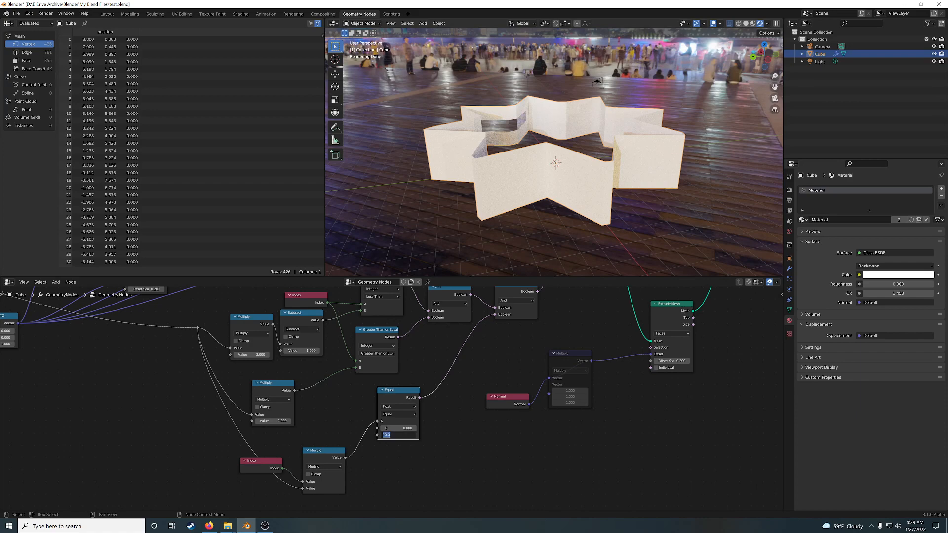
pyautogui.press('Return')
# Inspect the opening in the wall and set the Equal node's Epsilon to 1.
pyautogui.moveTo(434, 204); pyautogui.dragTo(582, 200, button='middle')
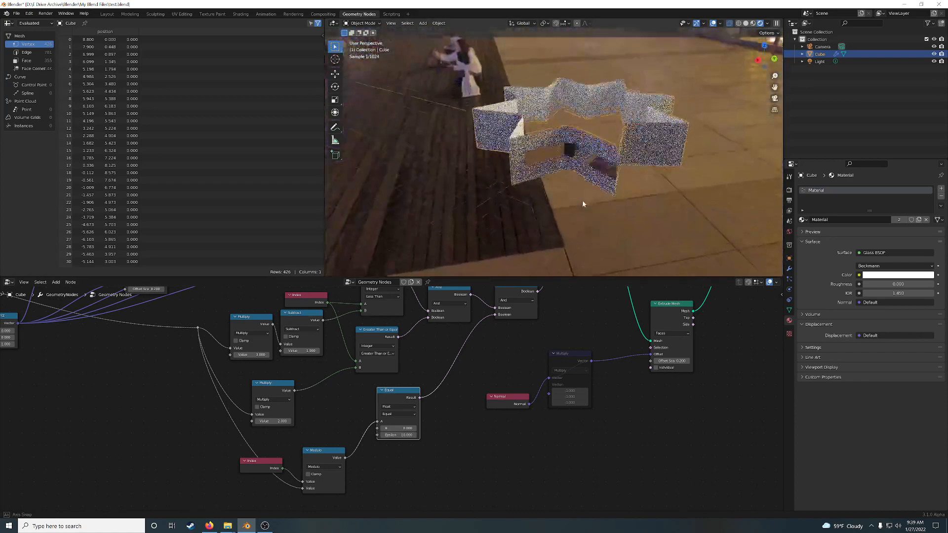
pyautogui.scroll(3, 576, 199)
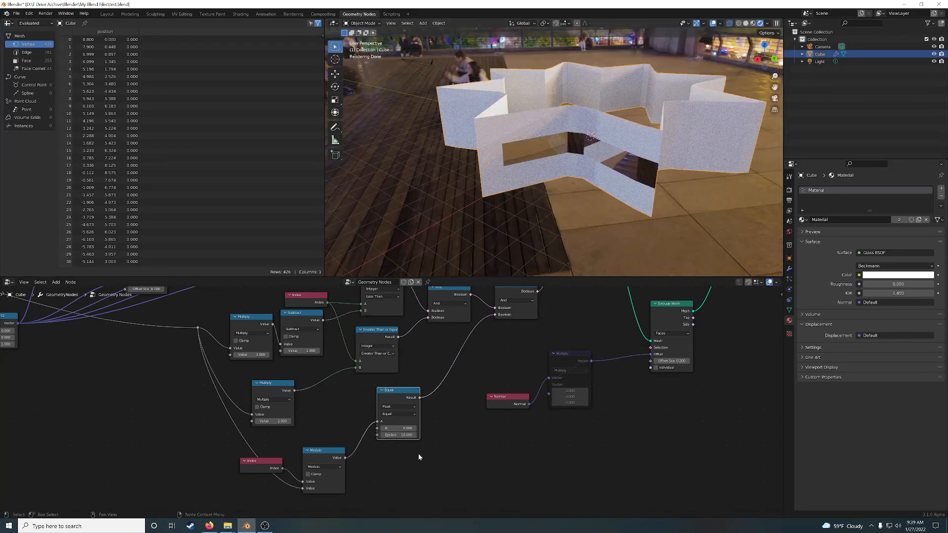
pyautogui.click(391, 435)
pyautogui.write('1')
pyautogui.press('Return')
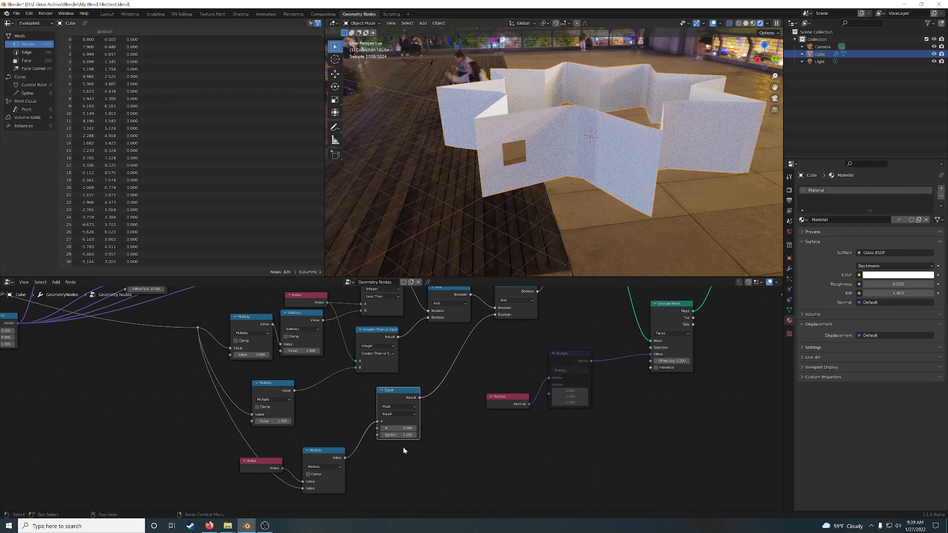
pyautogui.moveTo(334, 423); pyautogui.dragTo(442, 456, button='middle')
pyautogui.hotkey('shift', 'a')
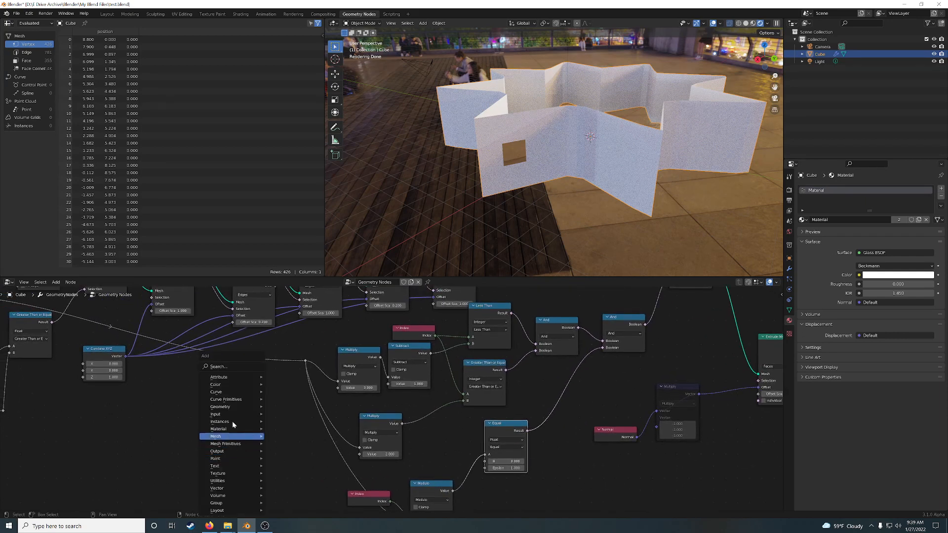
pyautogui.click(232, 366)
pyautogui.write('f')
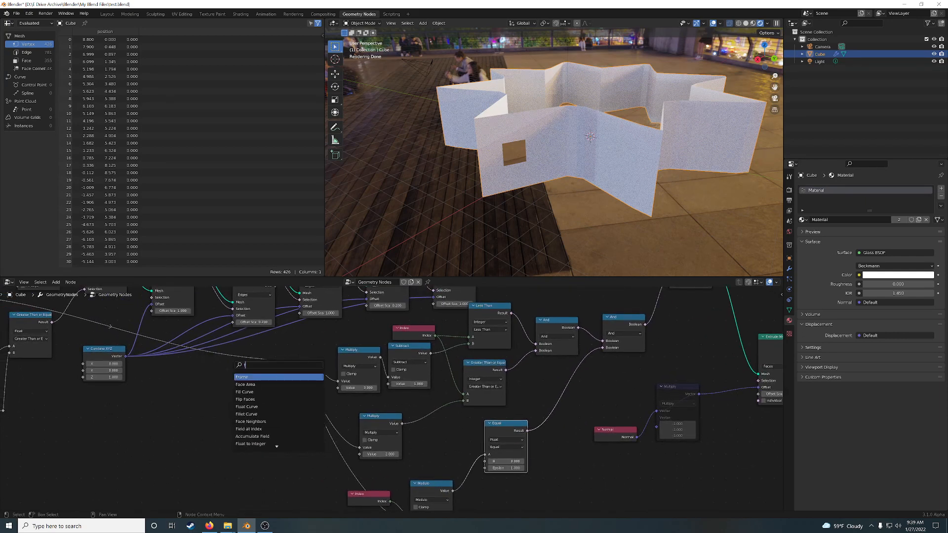
pyautogui.press('Escape')
# Duplicate the lower Multiply node, change its operation to Floor, and insert it into the link just before the reroute point.
pyautogui.click(381, 424)
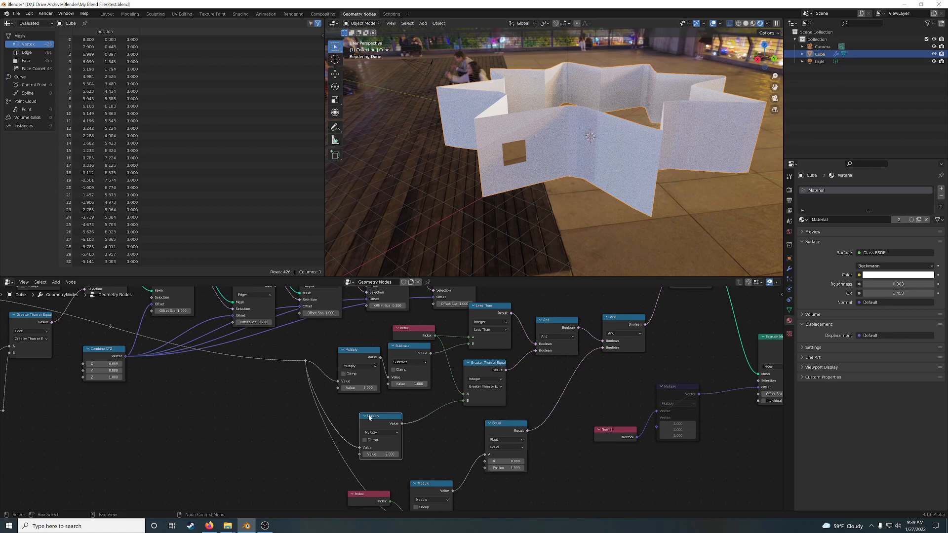
pyautogui.hotkey('shift', 'd')
pyautogui.click(240, 435)
pyautogui.click(240, 438)
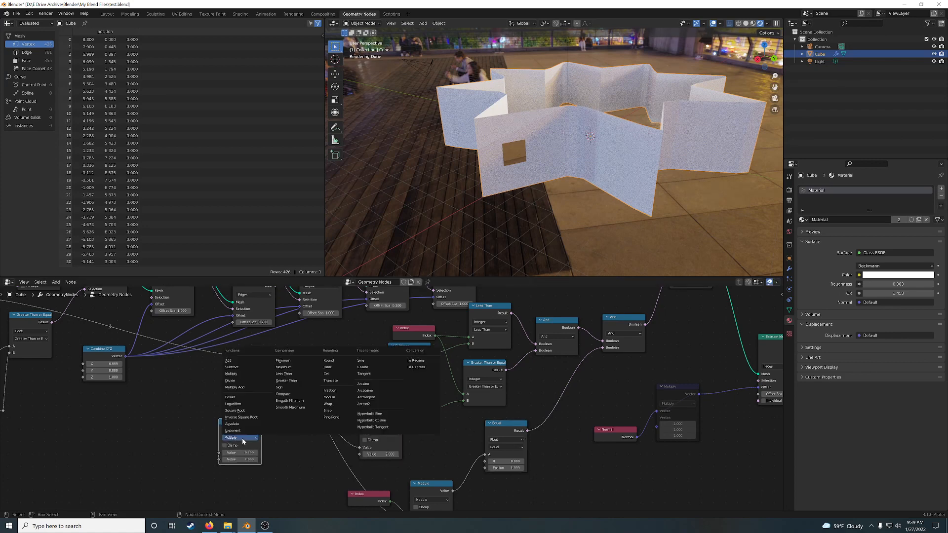
pyautogui.click(338, 368)
pyautogui.moveTo(234, 425); pyautogui.dragTo(256, 354)
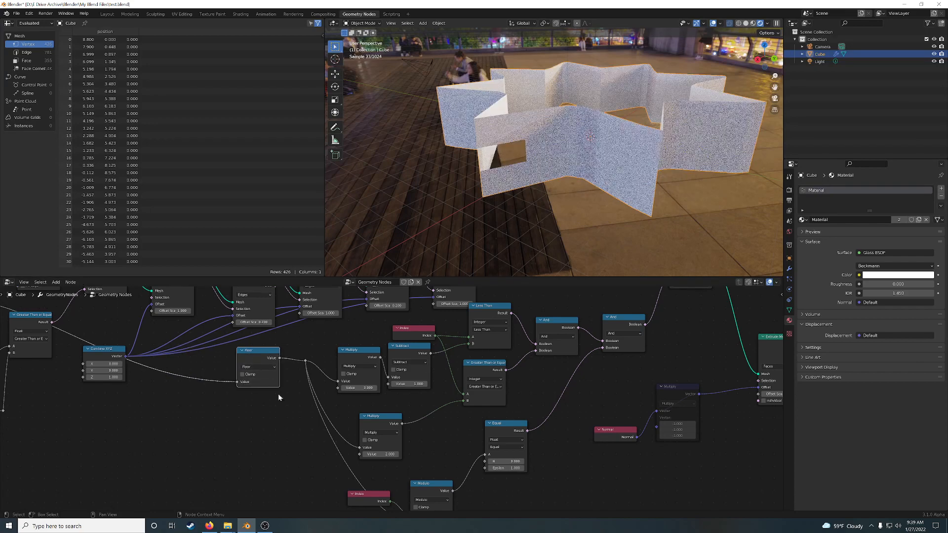
# Lower the Equal node's Epsilon to 0 and reposition the Index and Floor nodes.
pyautogui.moveTo(513, 487); pyautogui.dragTo(465, 457, button='middle')
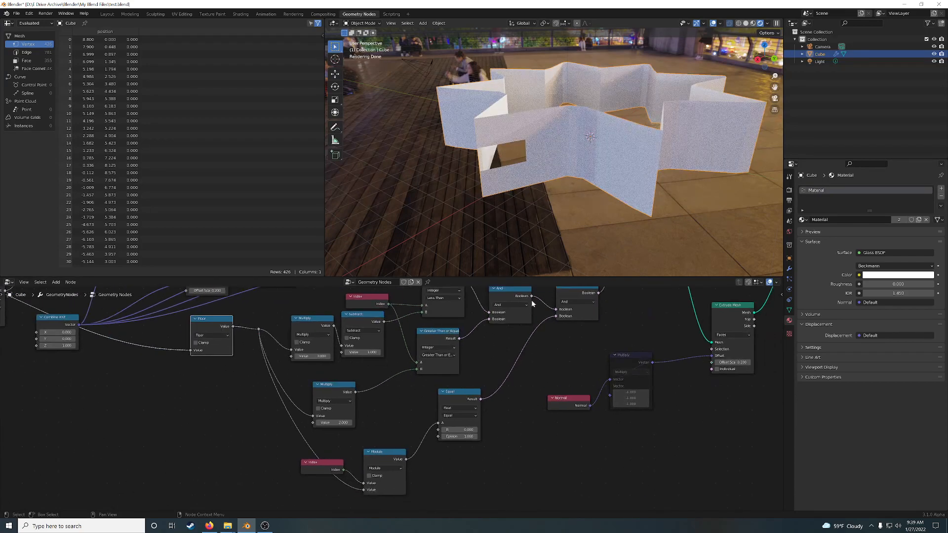
pyautogui.moveTo(525, 214)
pyautogui.mouseDown(button='middle')
pyautogui.moveTo(568, 211)
pyautogui.moveTo(528, 212)
pyautogui.mouseUp(button='middle')
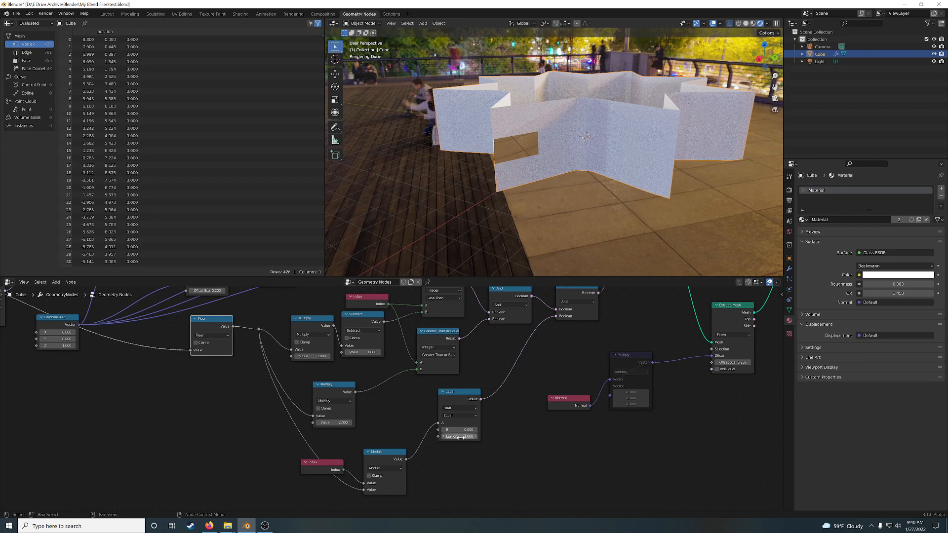
pyautogui.moveTo(460, 437); pyautogui.dragTo(508, 447)
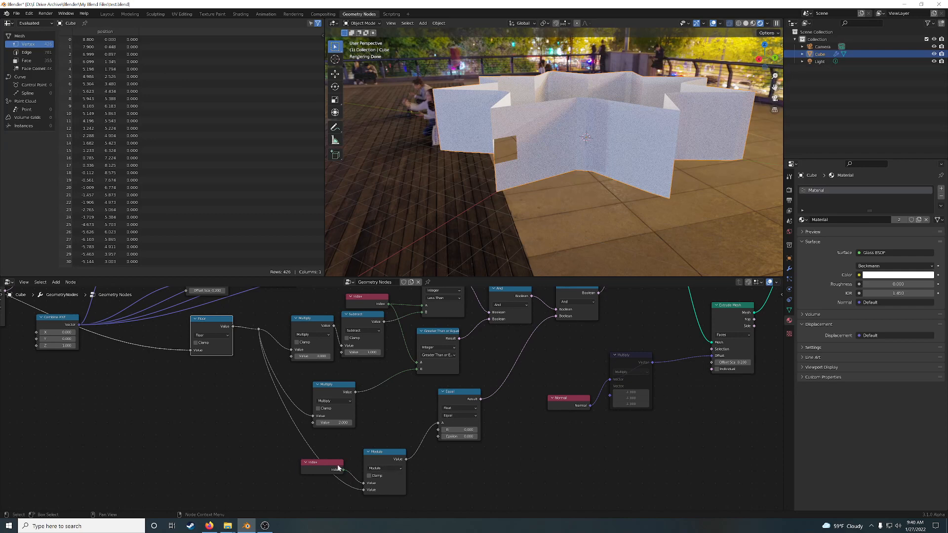
pyautogui.moveTo(338, 468); pyautogui.dragTo(338, 455)
pyautogui.moveTo(202, 352); pyautogui.dragTo(174, 376)
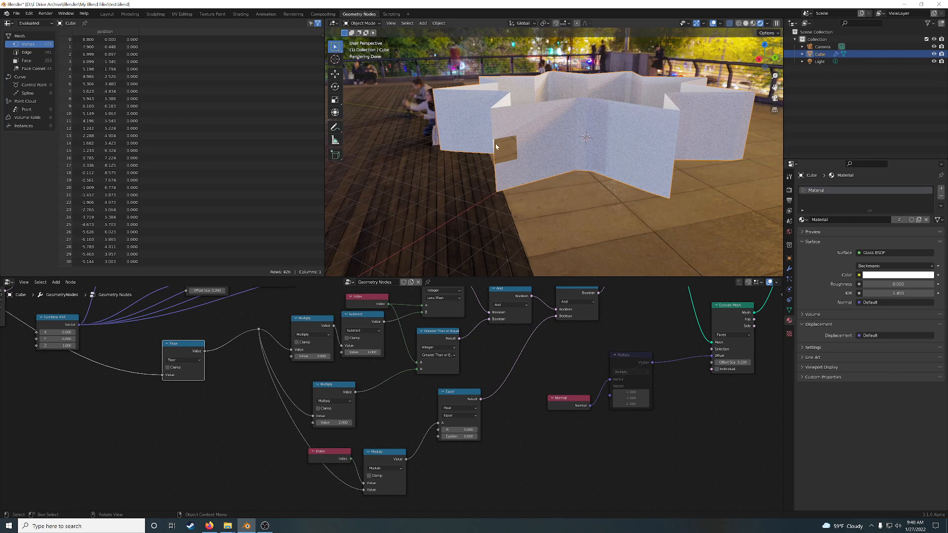
# Set the Equal node's B value to 4.
pyautogui.moveTo(461, 431); pyautogui.dragTo(462, 431)
pyautogui.moveTo(548, 228); pyautogui.dragTo(547, 254, button='middle')
pyautogui.click(466, 430)
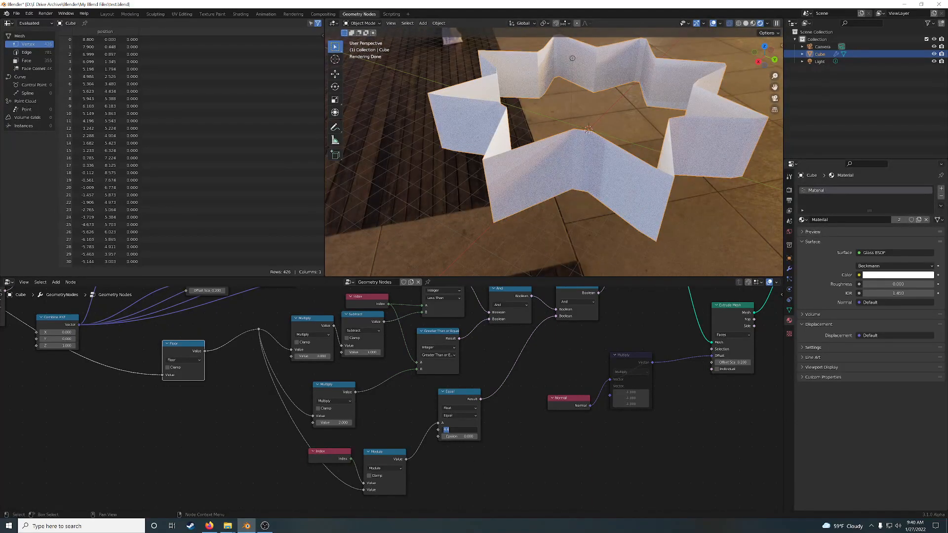
pyautogui.write('4')
pyautogui.press('Return')
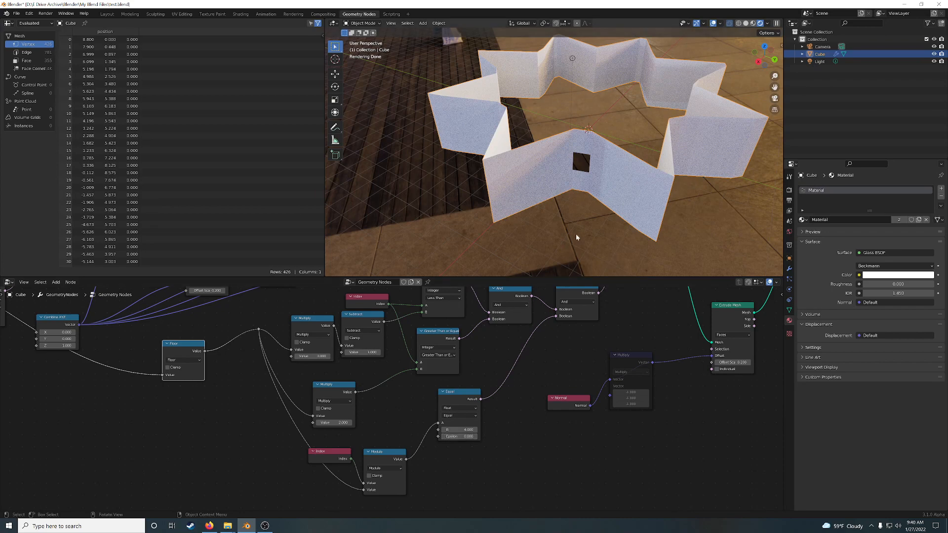
# Rearrange the Modulo and Equal nodes so they sit nearly level with some space between them.
pyautogui.moveTo(575, 233); pyautogui.dragTo(591, 217, button='middle')
pyautogui.scroll(2, 505, 434)
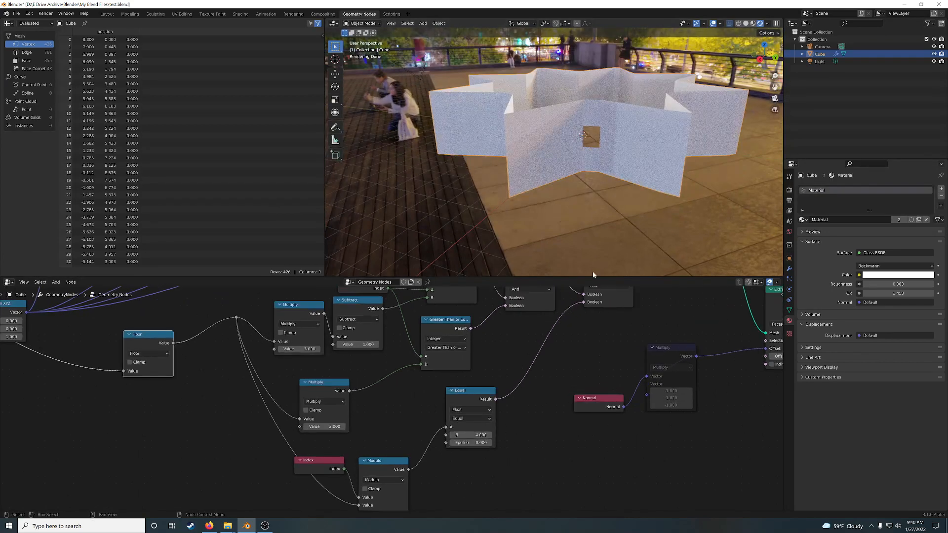
pyautogui.moveTo(623, 184); pyautogui.dragTo(622, 171, button='middle')
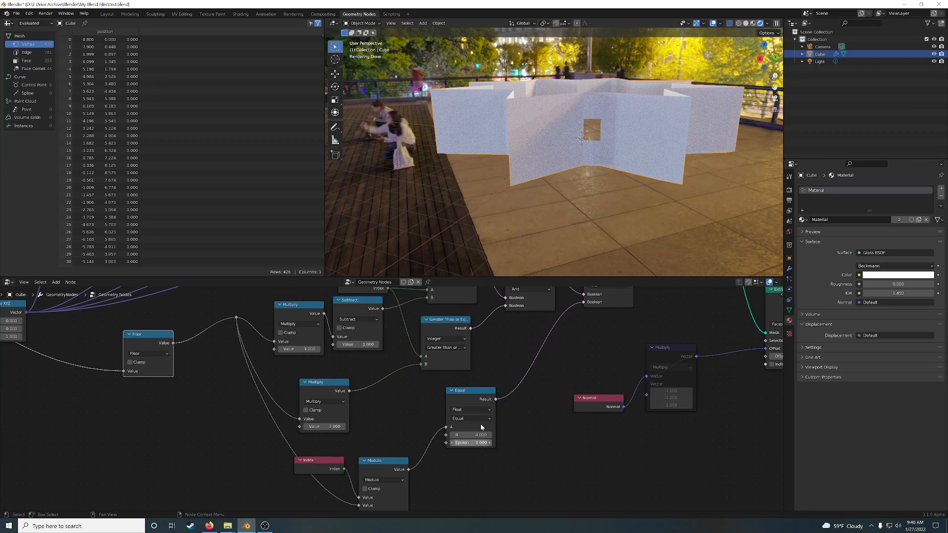
pyautogui.moveTo(483, 397); pyautogui.dragTo(499, 410)
pyautogui.moveTo(380, 468); pyautogui.dragTo(389, 442)
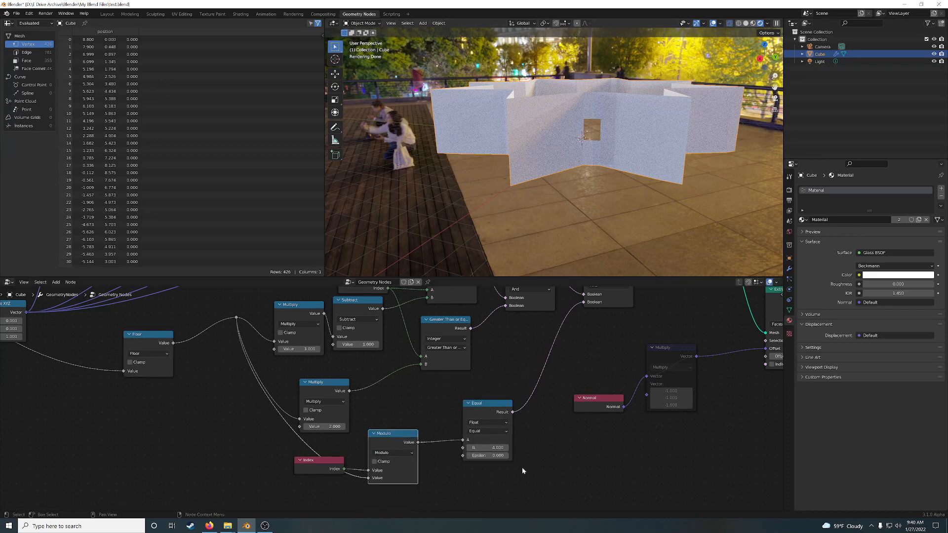
pyautogui.moveTo(484, 407); pyautogui.dragTo(490, 417)
# Set the Equal node's Epsilon to 1.5 and inspect the window opening in the wall.
pyautogui.moveTo(475, 481); pyautogui.dragTo(486, 436, button='middle')
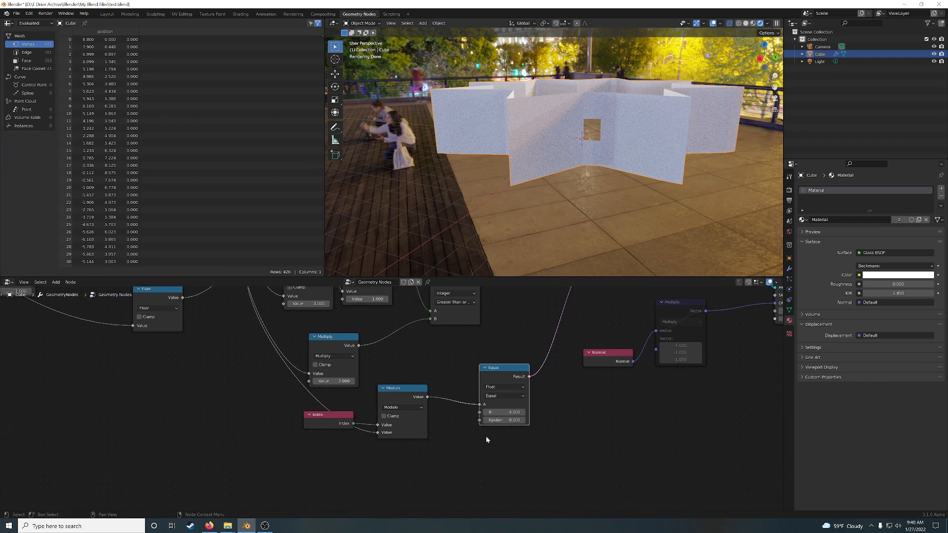
pyautogui.click(509, 420)
pyautogui.press('Return')
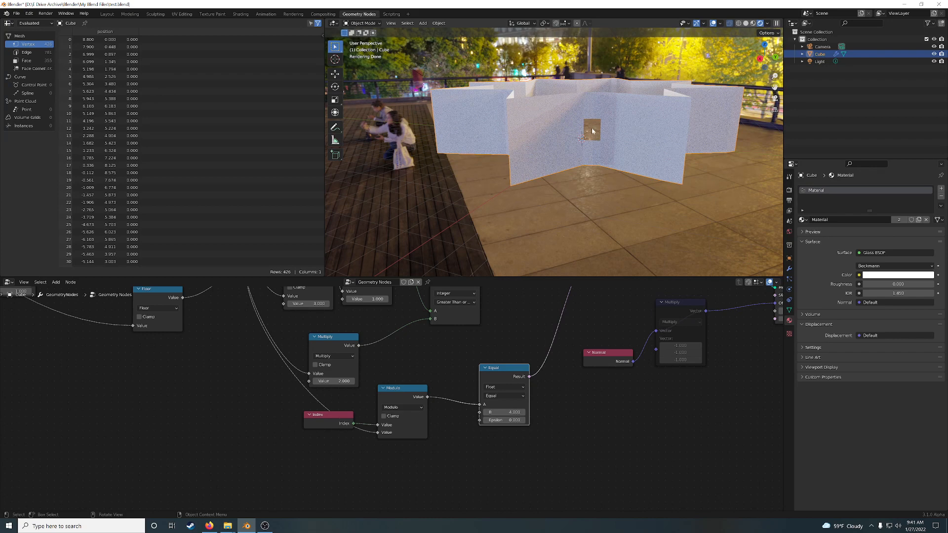
pyautogui.click(515, 420)
pyautogui.write('1.5')
pyautogui.press('Return')
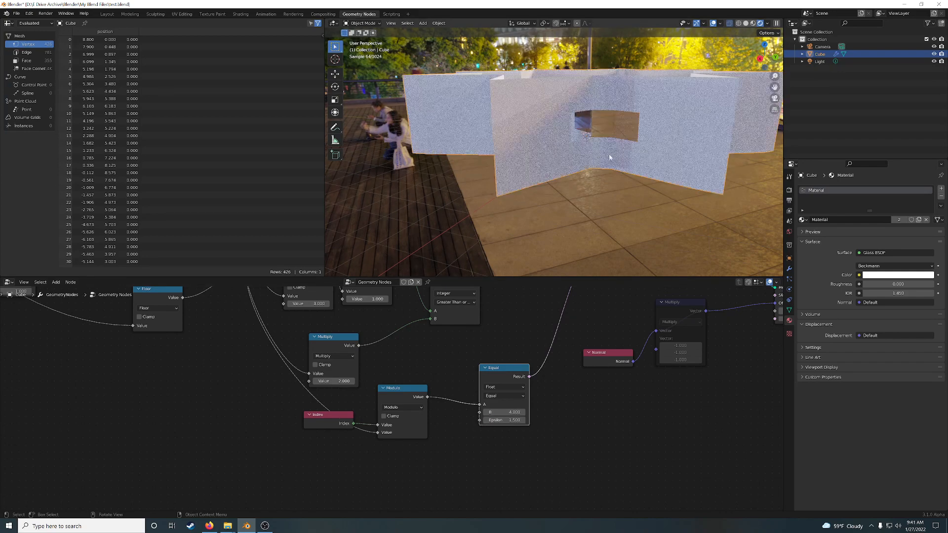
pyautogui.moveTo(626, 159)
pyautogui.mouseDown(button='middle')
pyautogui.moveTo(612, 131)
pyautogui.moveTo(631, 165)
pyautogui.mouseUp(button='middle')
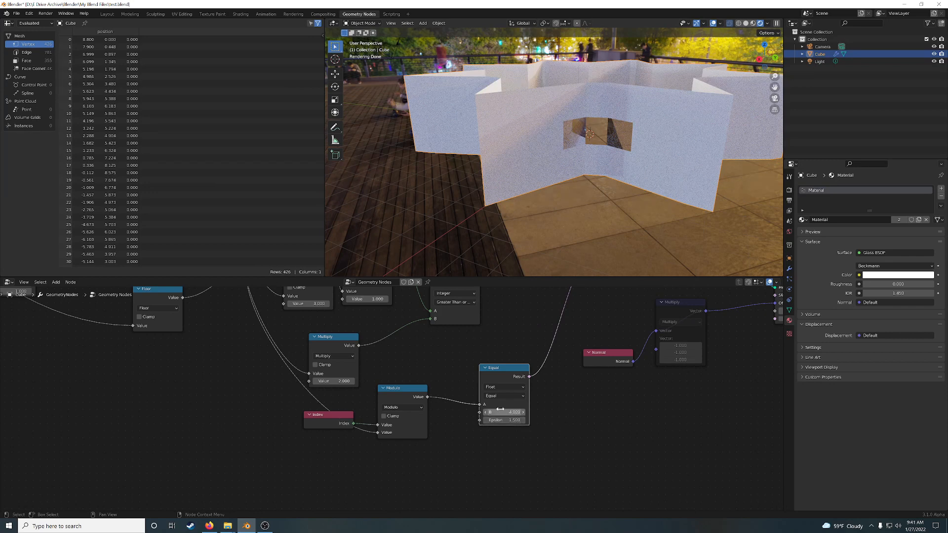
pyautogui.moveTo(504, 317); pyautogui.dragTo(499, 442, button='middle')
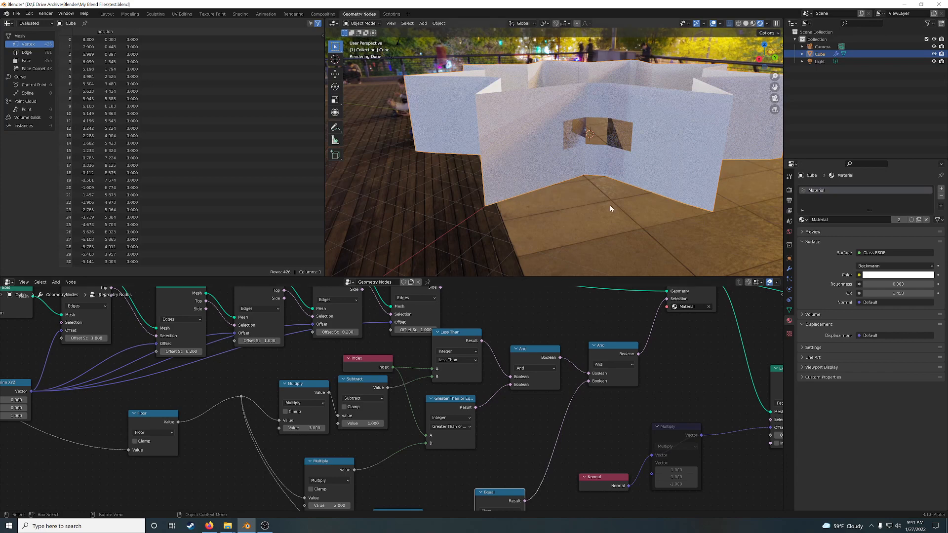
# Connect the Join Geometry output to the Group Output and inspect the wall with its window opening.
pyautogui.moveTo(609, 206); pyautogui.dragTo(660, 182, button='middle')
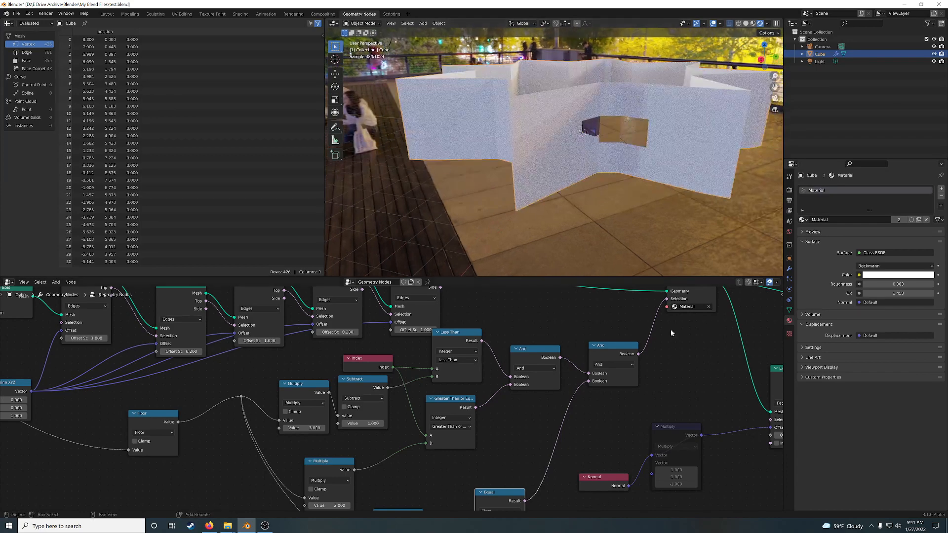
pyautogui.moveTo(670, 330); pyautogui.dragTo(407, 374, button='middle')
pyautogui.scroll(-2, 408, 374)
pyautogui.moveTo(588, 386); pyautogui.dragTo(505, 422, button='middle')
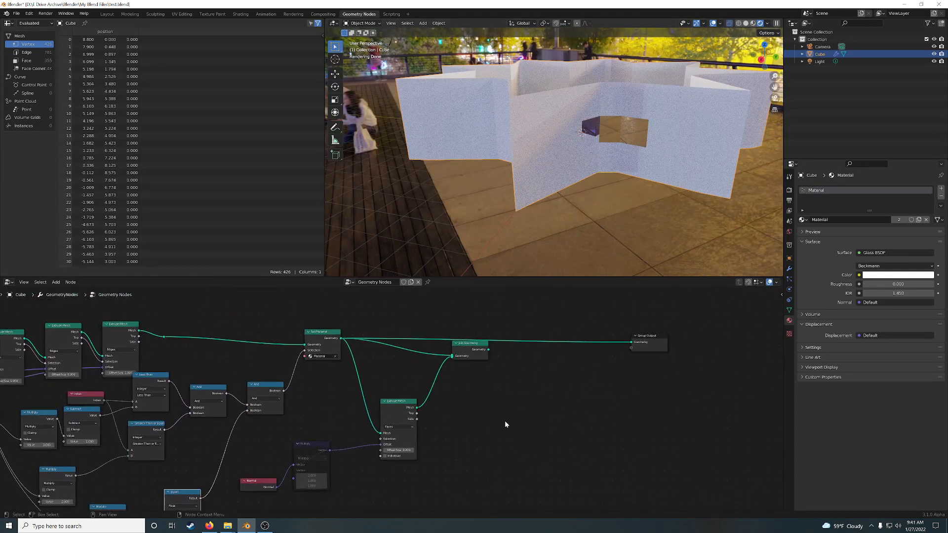
pyautogui.moveTo(488, 349); pyautogui.dragTo(631, 342)
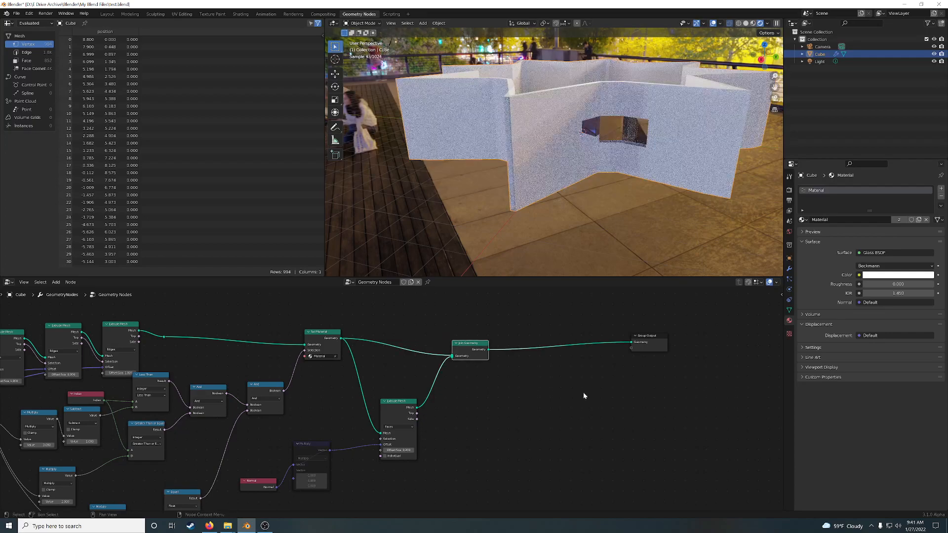
pyautogui.moveTo(608, 220)
pyautogui.mouseDown(button='middle')
pyautogui.moveTo(594, 243)
pyautogui.moveTo(455, 230)
pyautogui.moveTo(610, 217)
pyautogui.mouseUp(button='middle')
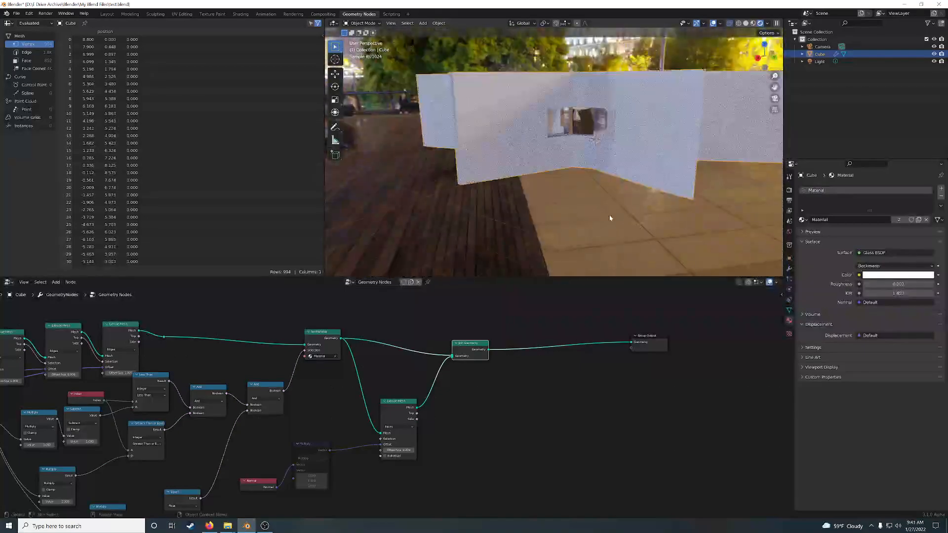
# Spread out the Group Output and Join Geometry nodes and raise the face-mode Extrude Mesh node below Set Material's output.
pyautogui.moveTo(631, 352); pyautogui.dragTo(692, 349)
pyautogui.moveTo(457, 355); pyautogui.dragTo(570, 345)
pyautogui.moveTo(594, 393); pyautogui.dragTo(571, 371, button='middle')
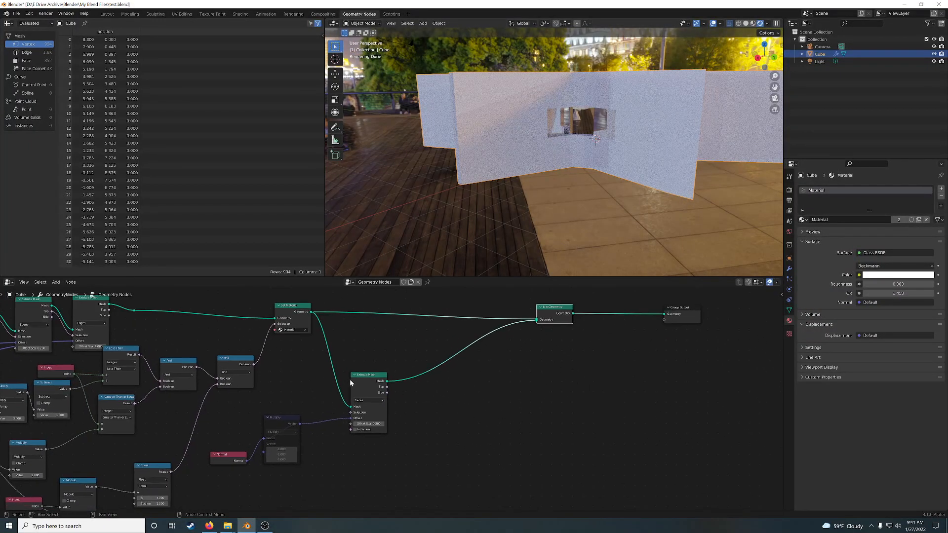
pyautogui.moveTo(362, 383); pyautogui.dragTo(375, 340)
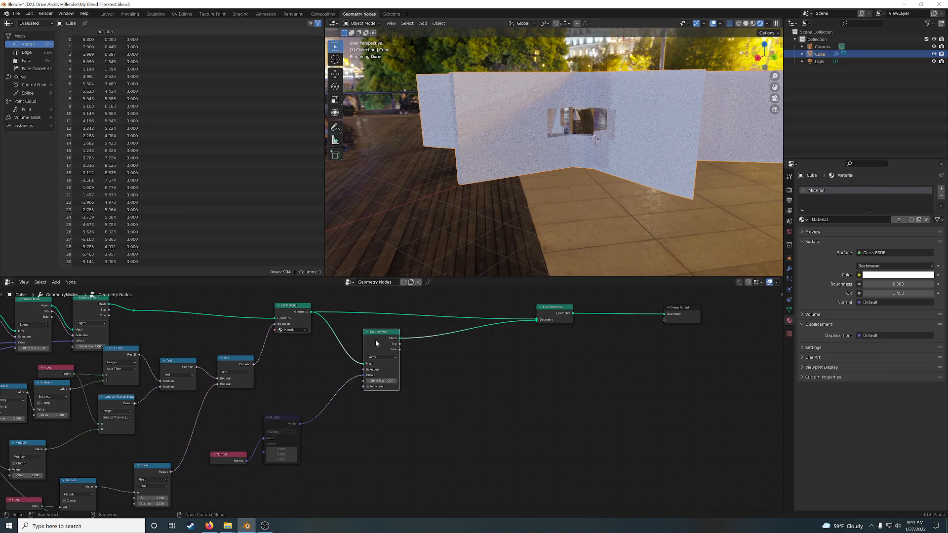
pyautogui.scroll(3, 592, 172)
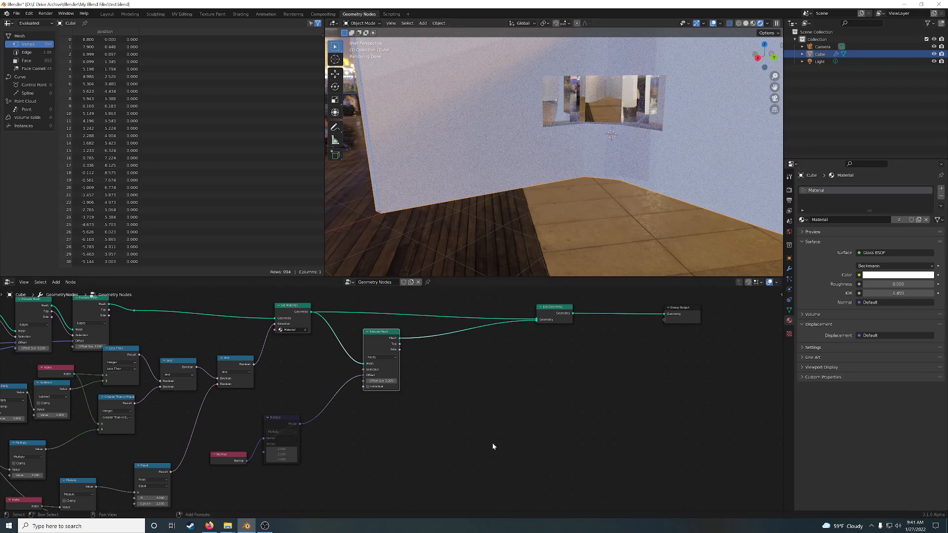
# Duplicate the face-mode Extrude Mesh node, place the copy beside it unconnected, and lower the original slightly.
pyautogui.hotkey('shift', 'a')
pyautogui.hotkey('shift', 'd')
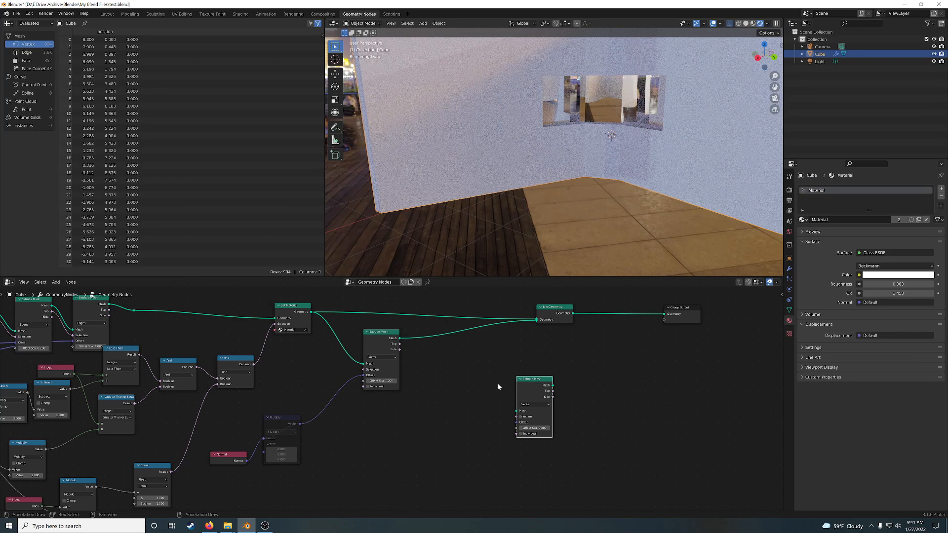
pyautogui.moveTo(532, 389); pyautogui.dragTo(494, 398)
pyautogui.click(494, 398)
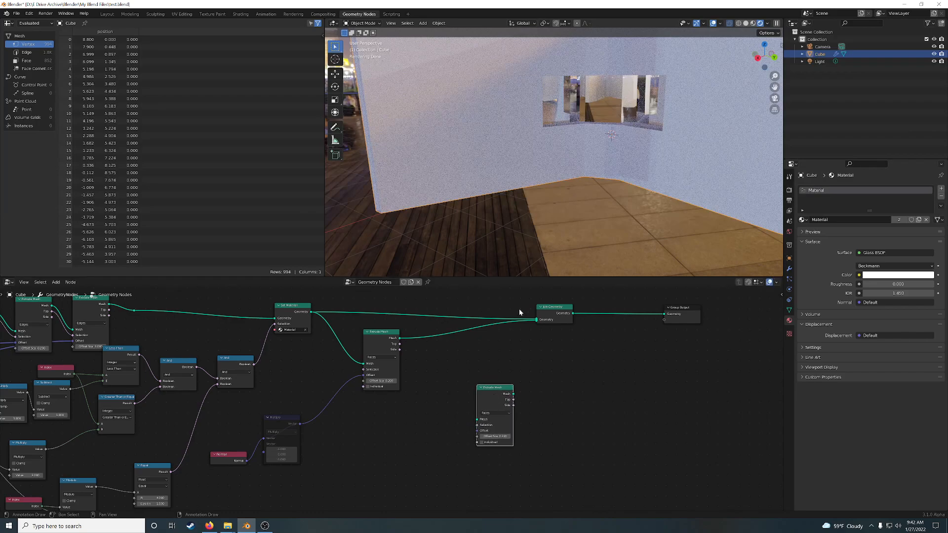
pyautogui.moveTo(596, 208); pyautogui.dragTo(551, 205, button='middle')
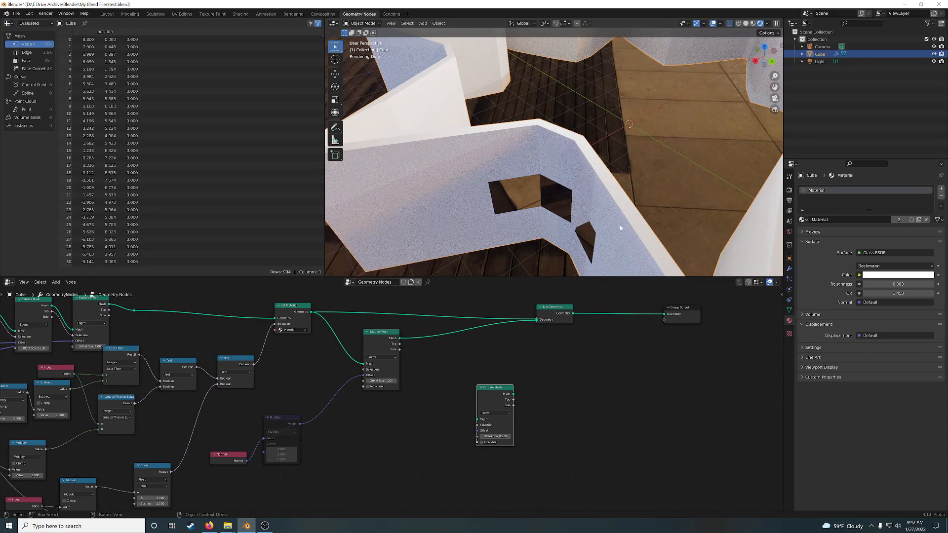
pyautogui.moveTo(620, 226); pyautogui.dragTo(453, 170, button='middle')
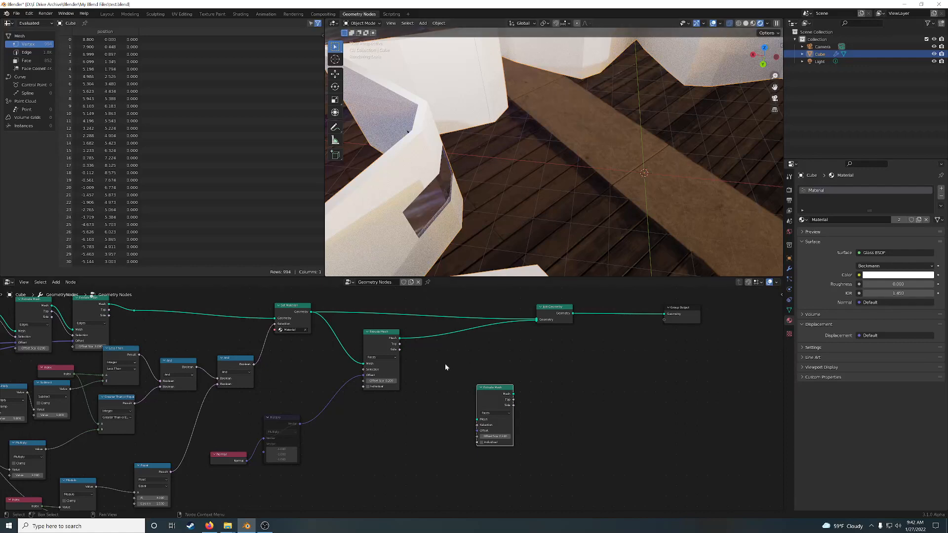
pyautogui.moveTo(441, 363); pyautogui.dragTo(513, 357, button='middle')
pyautogui.moveTo(453, 333); pyautogui.dragTo(462, 350)
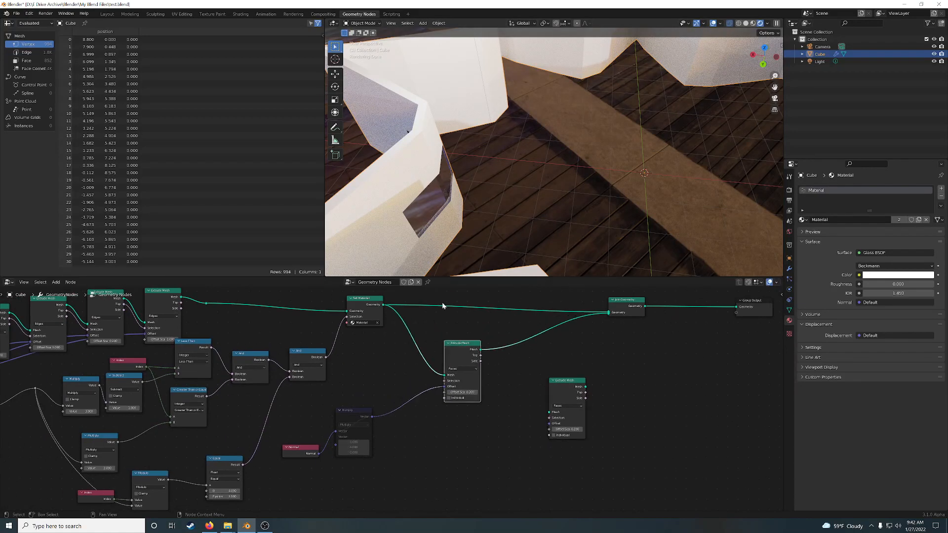
# Compare the wall in the viewport using the Set Material output alone and the Join Geometry output.
pyautogui.click(380, 305)
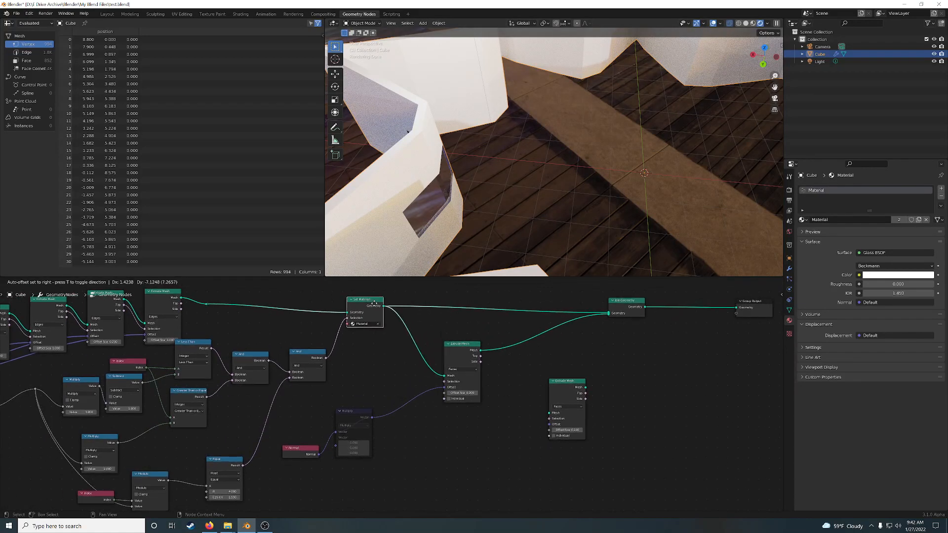
pyautogui.keyDown('ctrl'); pyautogui.keyDown('shift'); pyautogui.click(372, 306); pyautogui.keyUp('shift'); pyautogui.keyUp('ctrl')
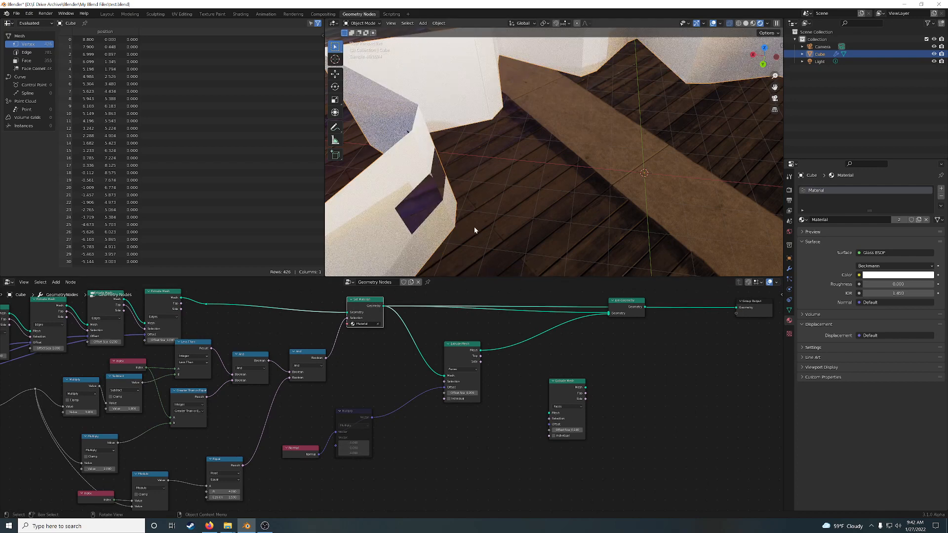
pyautogui.moveTo(564, 383); pyautogui.dragTo(581, 368)
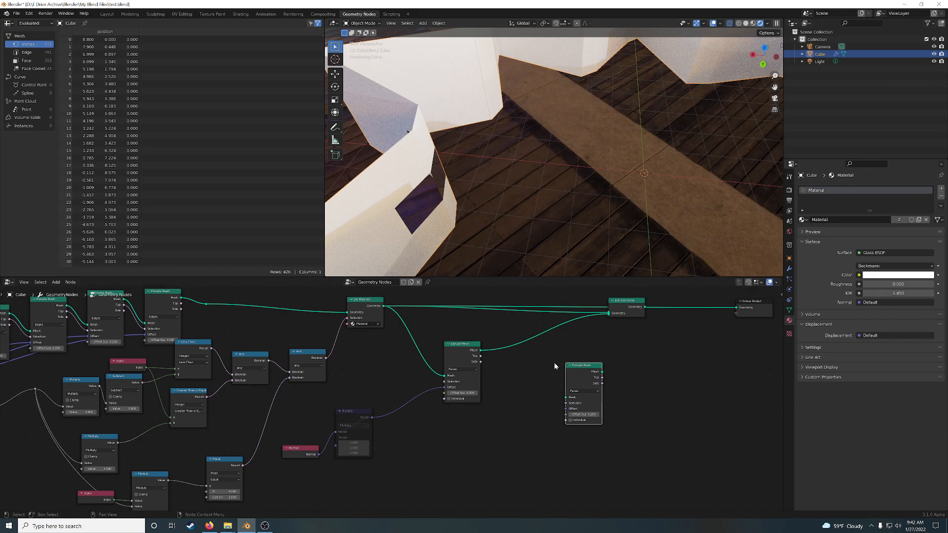
pyautogui.keyDown('alt'); pyautogui.keyDown('shift'); pyautogui.click(624, 314); pyautogui.keyUp('shift'); pyautogui.keyUp('alt')
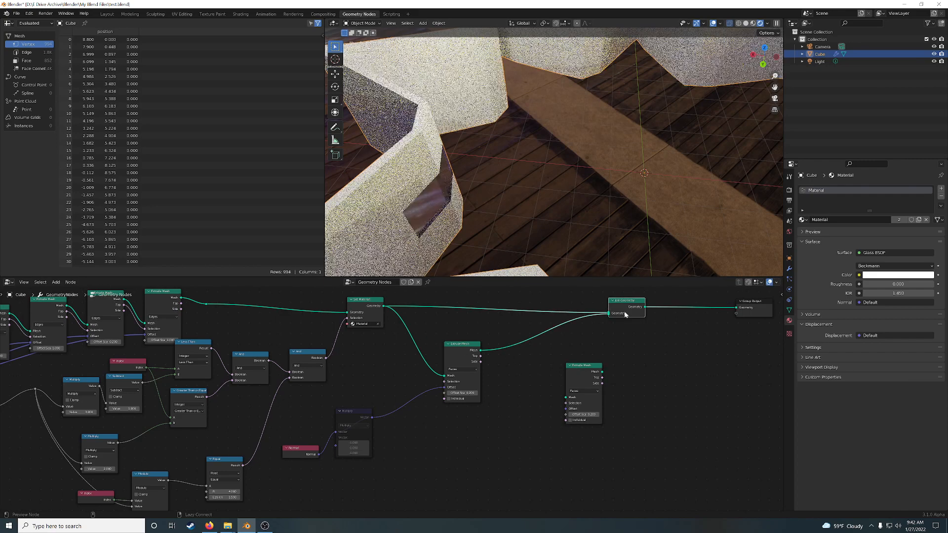
# Insert the copied Extrude Mesh node between Set Material and Join Geometry, and preview its output alone.
pyautogui.moveTo(578, 382); pyautogui.dragTo(451, 316)
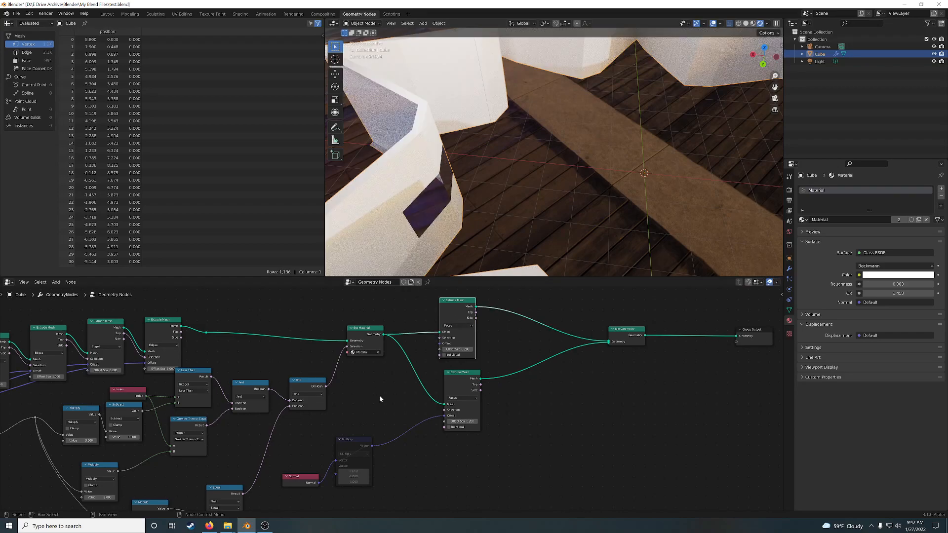
pyautogui.moveTo(381, 398); pyautogui.dragTo(464, 383, button='middle')
pyautogui.moveTo(464, 241); pyautogui.dragTo(576, 214, button='middle')
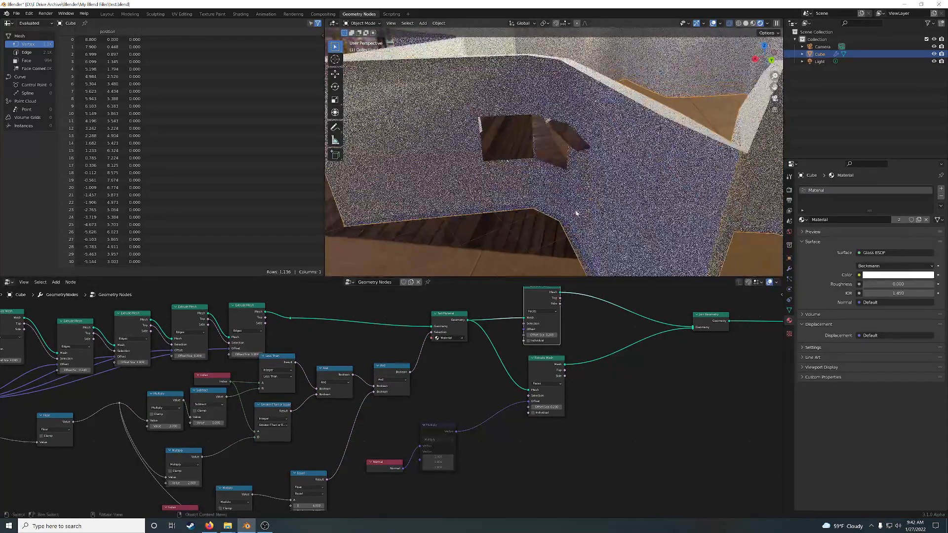
pyautogui.keyDown('ctrl'); pyautogui.keyDown('shift'); pyautogui.click(535, 298); pyautogui.keyUp('shift'); pyautogui.keyUp('ctrl')
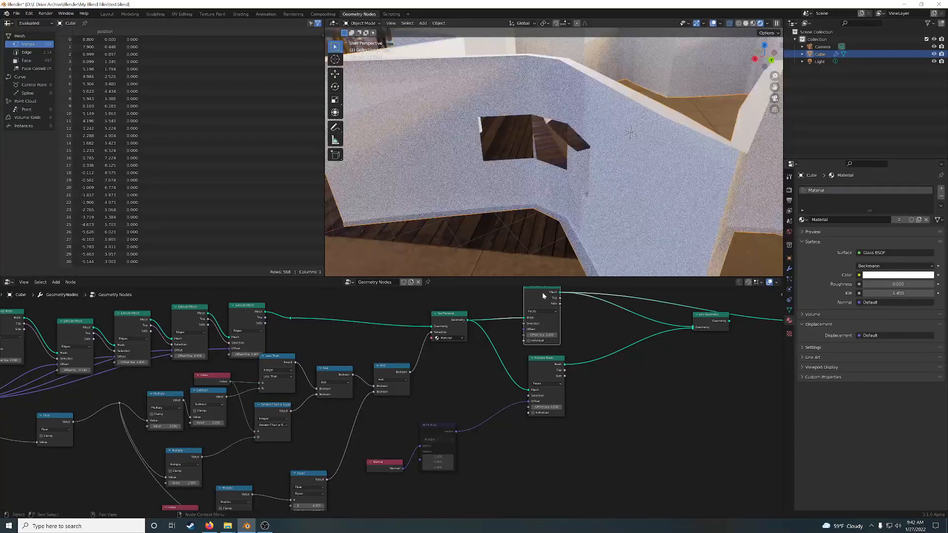
pyautogui.moveTo(551, 344); pyautogui.dragTo(511, 374, button='middle')
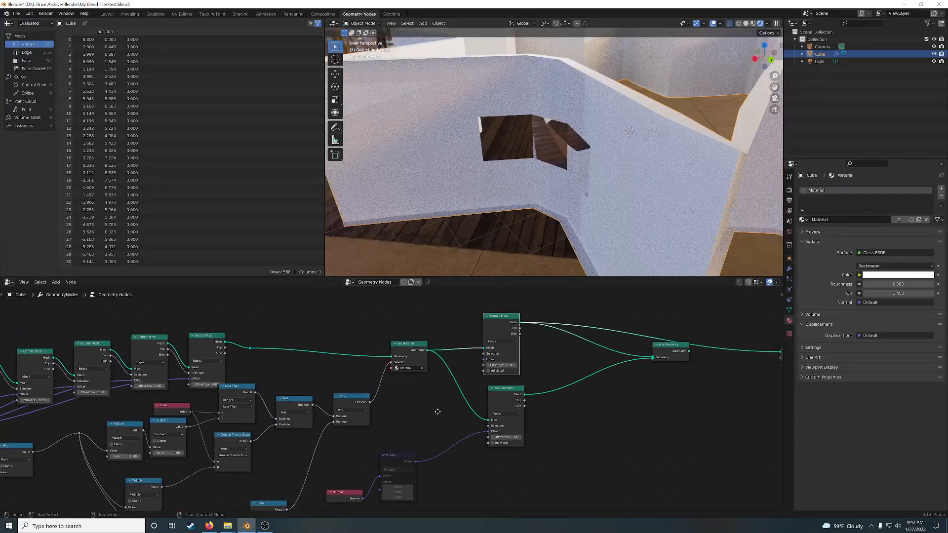
pyautogui.moveTo(437, 411); pyautogui.dragTo(490, 383, button='middle')
# Delete the muted Multiply node and connect the Normal node to the upper Extrude Mesh node's Offset.
pyautogui.moveTo(499, 351); pyautogui.dragTo(519, 336, button='middle')
pyautogui.keyDown('alt'); pyautogui.moveTo(471, 419); pyautogui.dragTo(571, 442); pyautogui.keyUp('alt')
pyautogui.press('x')
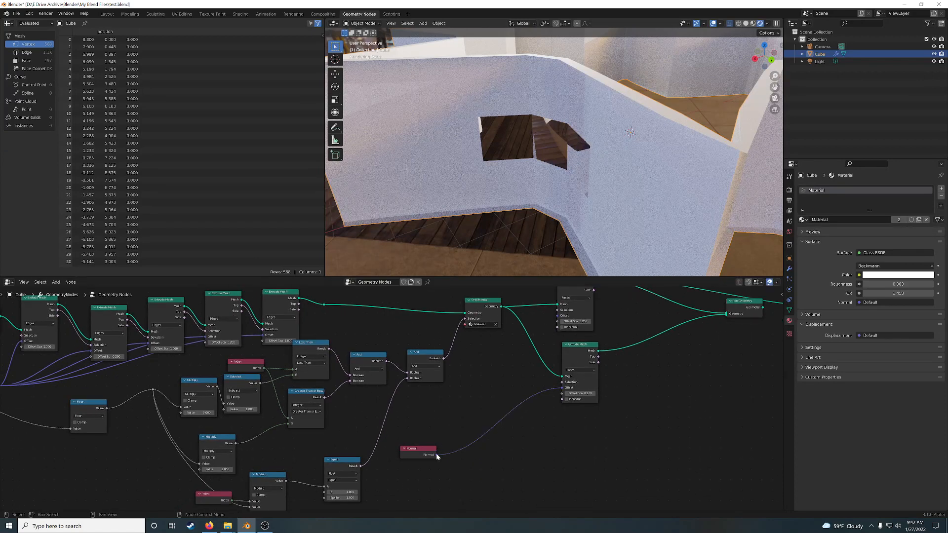
pyautogui.moveTo(436, 455); pyautogui.dragTo(557, 315)
pyautogui.moveTo(427, 454); pyautogui.dragTo(481, 439)
# Tidy the Multiply, Equal and Index nodes, and select the index-comparison nodes from Multiply through the final And.
pyautogui.moveTo(467, 396); pyautogui.dragTo(469, 380, button='middle')
pyautogui.moveTo(215, 428); pyautogui.dragTo(218, 415)
pyautogui.moveTo(341, 445); pyautogui.dragTo(317, 449)
pyautogui.moveTo(223, 479); pyautogui.dragTo(232, 474)
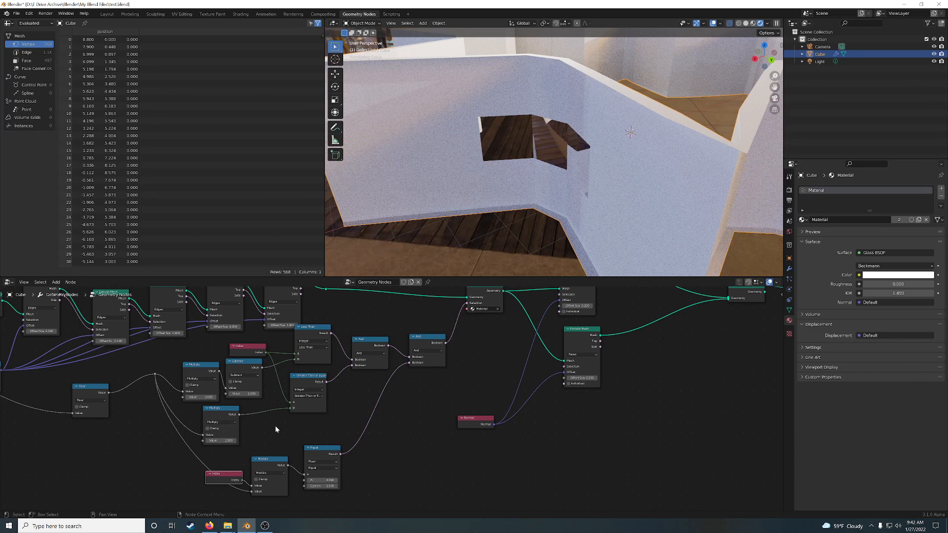
pyautogui.moveTo(413, 391)
pyautogui.mouseDown(button='middle')
pyautogui.moveTo(336, 366)
pyautogui.moveTo(432, 393)
pyautogui.mouseUp(button='middle')
pyautogui.moveTo(166, 329); pyautogui.dragTo(427, 404)
pyautogui.moveTo(407, 435); pyautogui.dragTo(420, 399, button='middle')
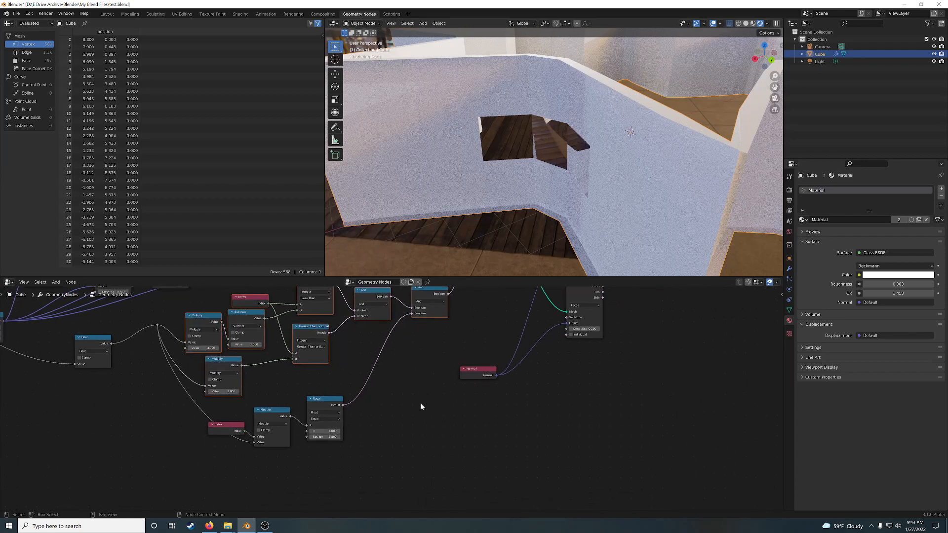
pyautogui.hotkey('shift', 'd')
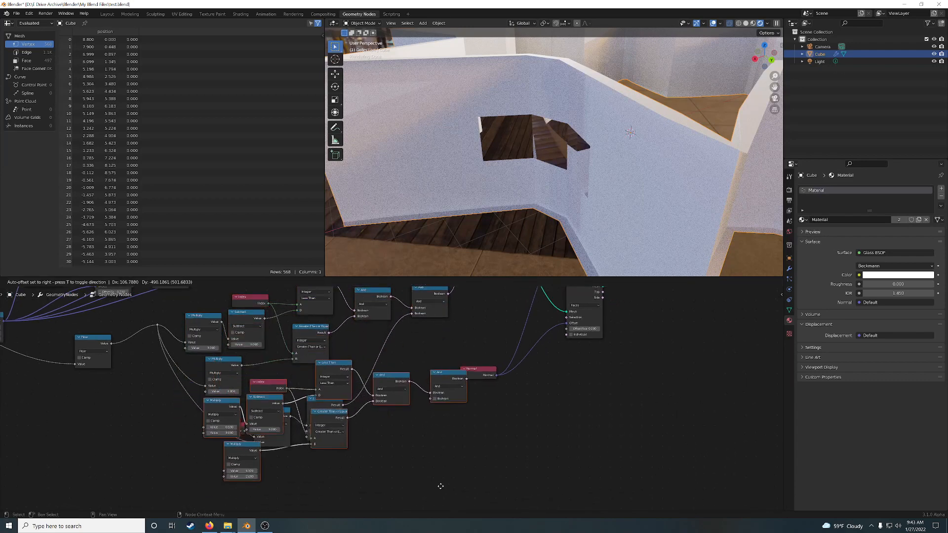
pyautogui.click(440, 459)
pyautogui.hotkey('ctrl', 'z')
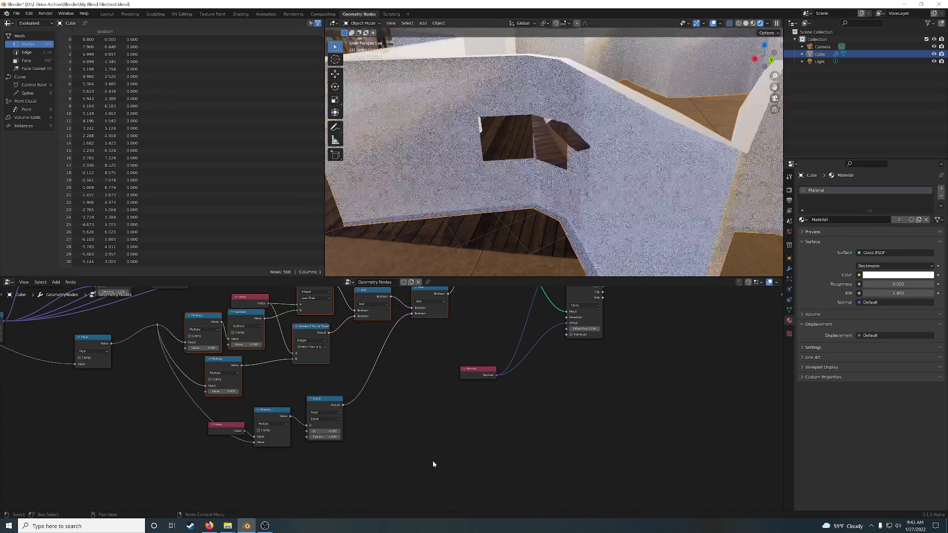
# Duplicate the selected index-comparison nodes with their incoming links kept, and place the copies below the Modulo and Equal nodes.
pyautogui.hotkey('shift', 'd')
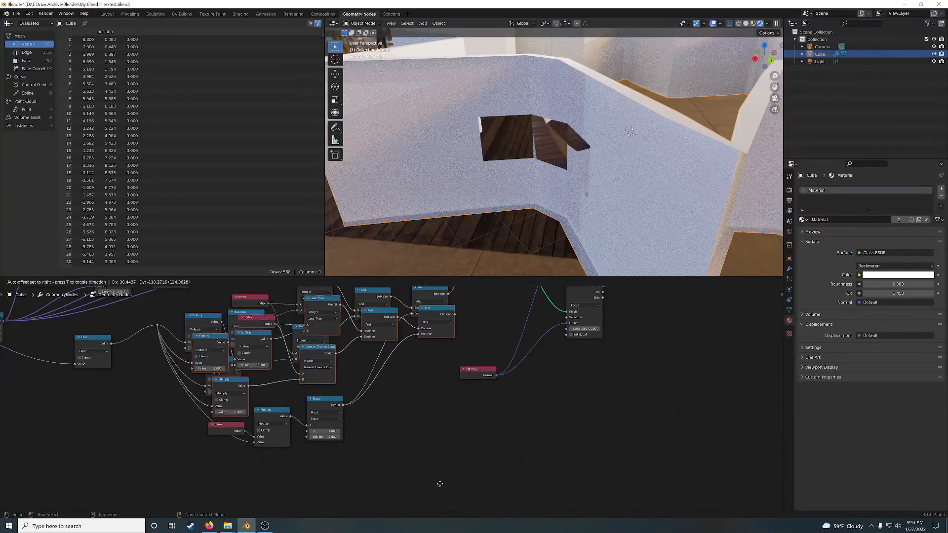
pyautogui.click(430, 419)
pyautogui.moveTo(455, 426); pyautogui.dragTo(496, 373, button='middle')
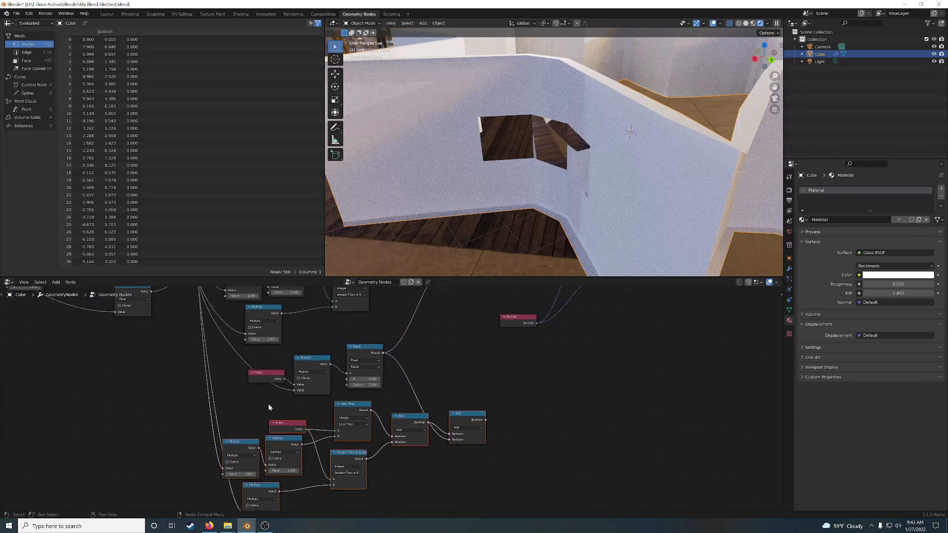
pyautogui.click(459, 388)
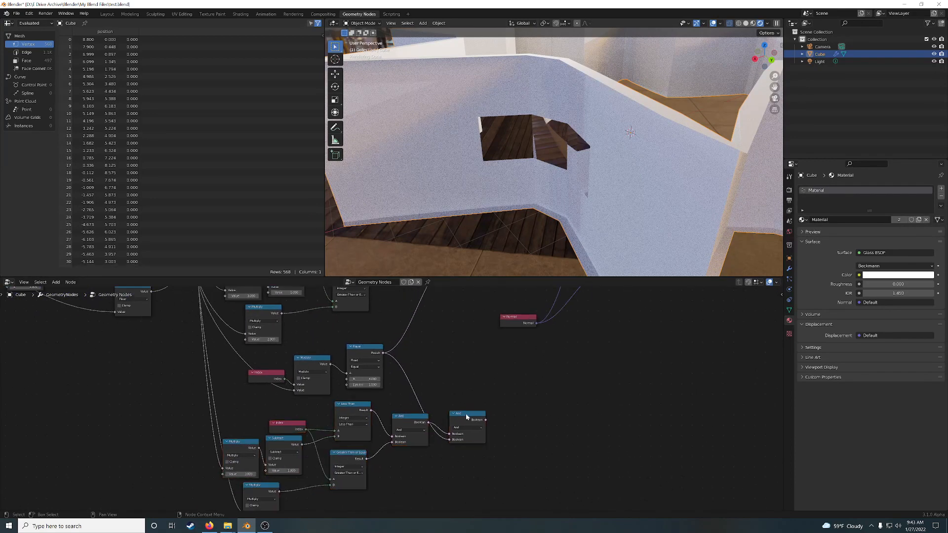
# Place the copied final And beside Equal, link Equal into it, and feed its result to the upper Extrude Mesh's Selection.
pyautogui.moveTo(466, 417); pyautogui.dragTo(464, 343)
pyautogui.moveTo(383, 352); pyautogui.dragTo(446, 364)
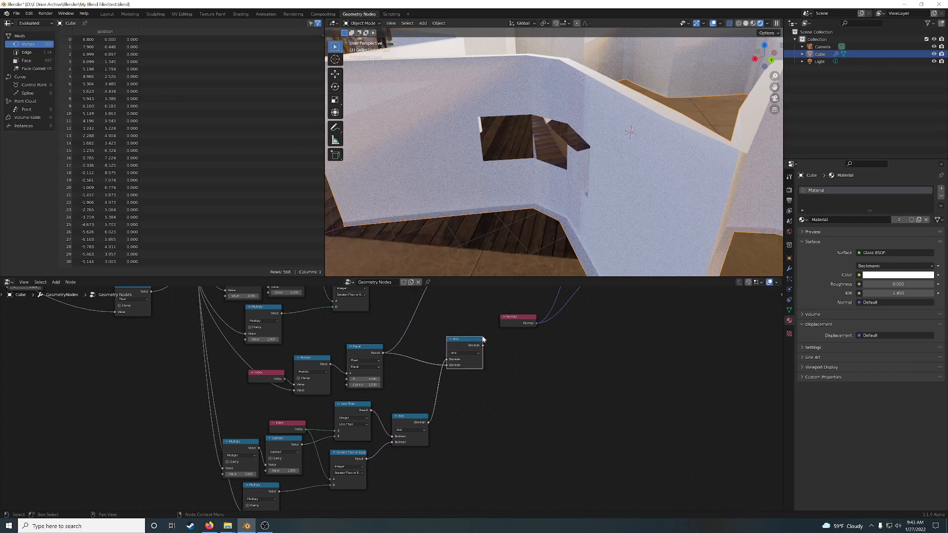
pyautogui.moveTo(513, 318); pyautogui.dragTo(551, 320)
pyautogui.moveTo(519, 352); pyautogui.dragTo(477, 449, button='middle')
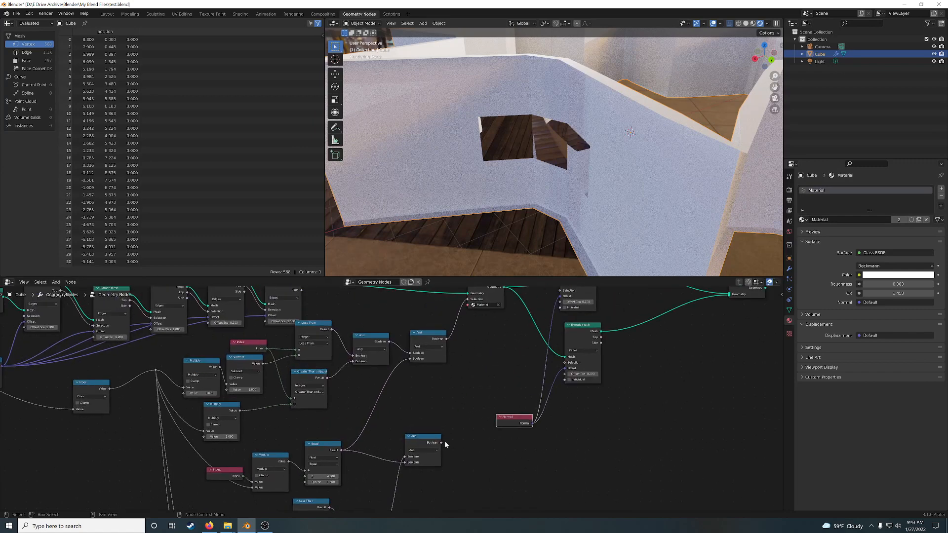
pyautogui.moveTo(441, 442); pyautogui.dragTo(555, 336)
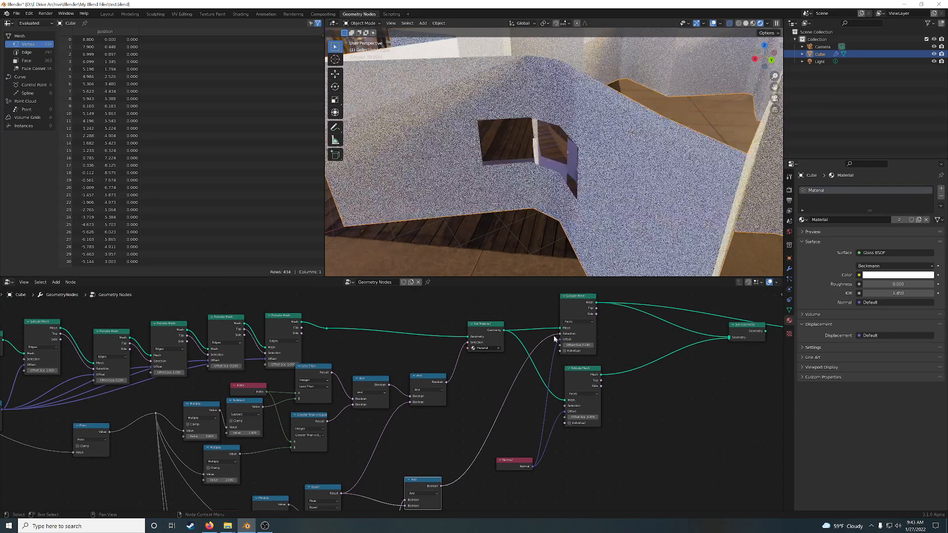
pyautogui.moveTo(571, 212)
pyautogui.mouseDown(button='middle')
pyautogui.moveTo(543, 226)
pyautogui.moveTo(567, 221)
pyautogui.mouseUp(button='middle')
pyautogui.moveTo(577, 215); pyautogui.dragTo(587, 215, button='middle')
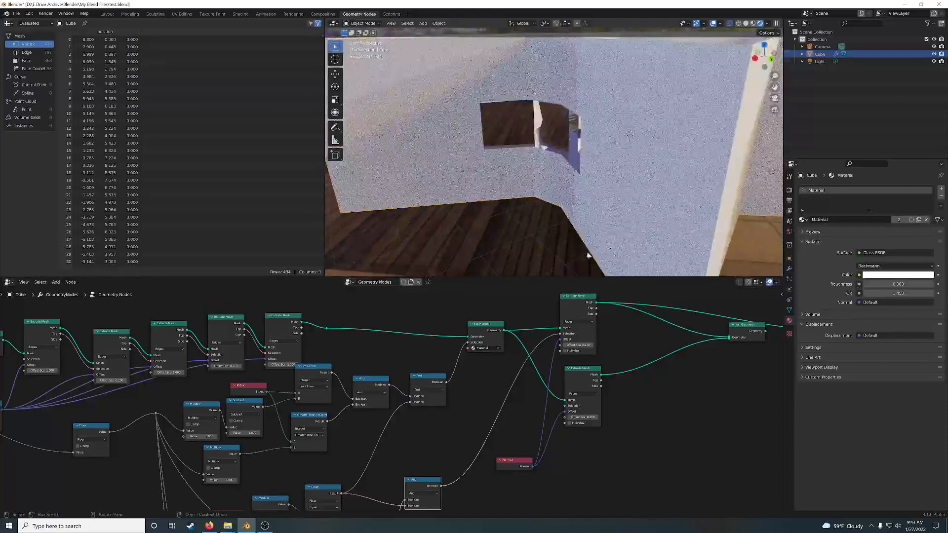
# Move the lower Extrude Mesh node and the Normal node apart to make room for another node between them.
pyautogui.moveTo(626, 444); pyautogui.dragTo(653, 384, button='middle')
pyautogui.moveTo(603, 314); pyautogui.dragTo(649, 324)
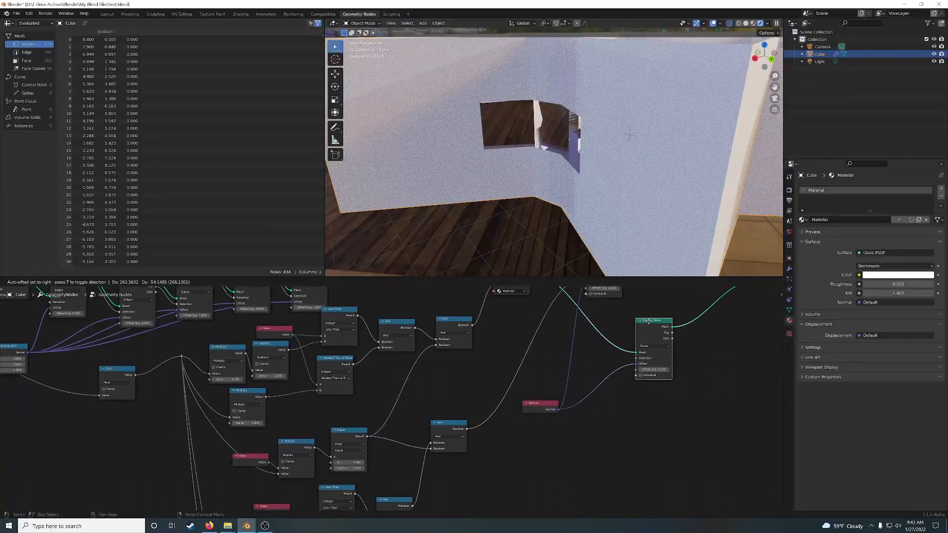
pyautogui.moveTo(544, 404); pyautogui.dragTo(520, 420)
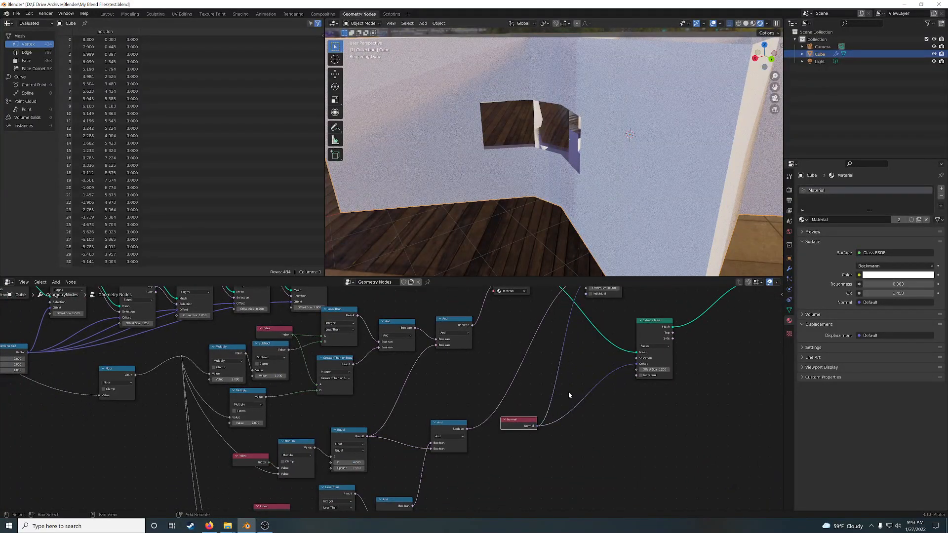
# Add a Vector Math node set to Multiply on the link from Normal to the upper Extrude Mesh's Offset.
pyautogui.hotkey('shift', 'a')
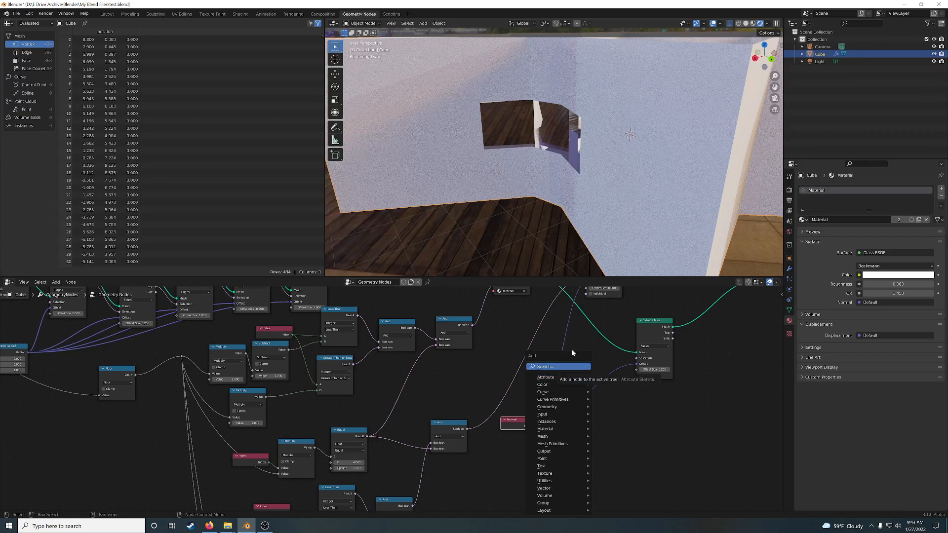
pyautogui.write('vec')
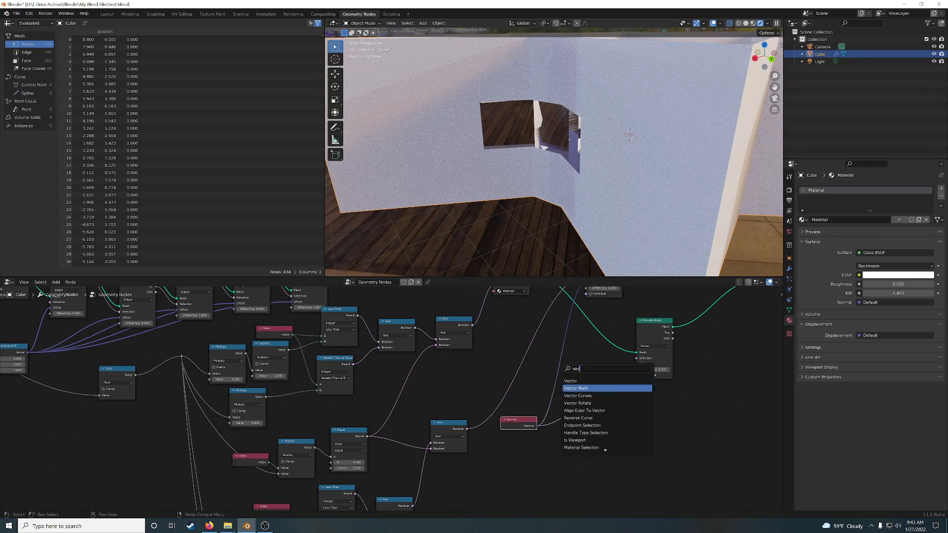
pyautogui.click(576, 388)
pyautogui.click(577, 351)
pyautogui.click(577, 351)
pyautogui.click(583, 368)
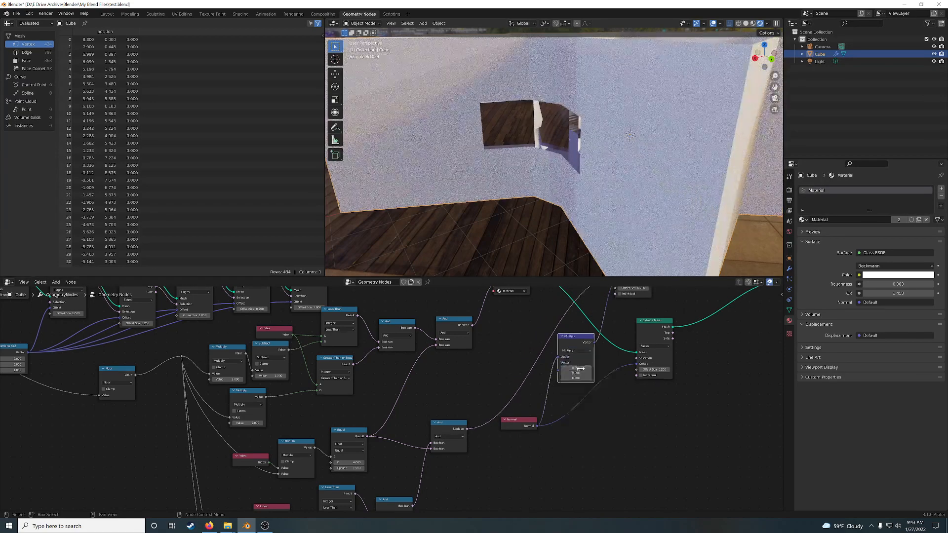
# Set all three components of the vector Multiply node's second vector to 1.
pyautogui.click(575, 368)
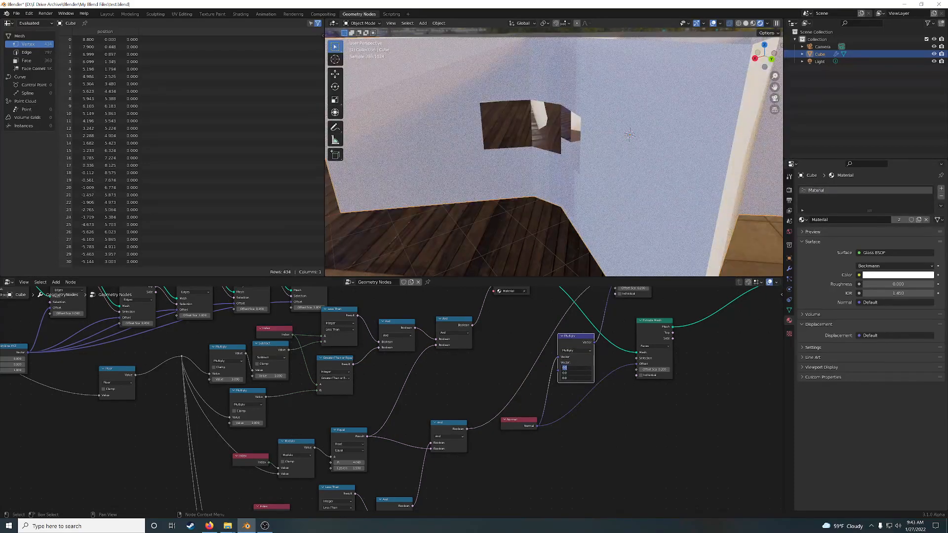
pyautogui.write('1')
pyautogui.press('Return')
pyautogui.moveTo(526, 139); pyautogui.dragTo(583, 205, button='middle')
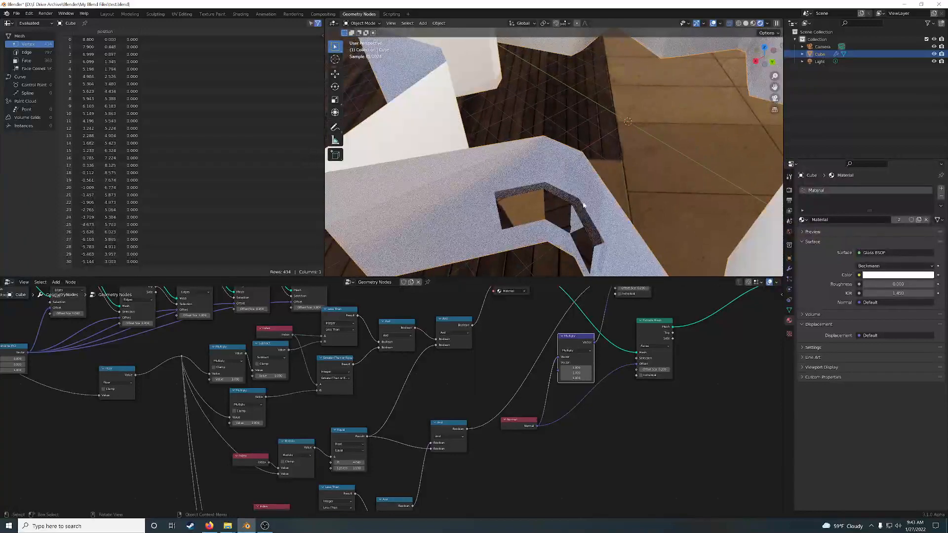
# Set the copied upper Multiply node's value to 2 and the copied lower Multiply node's value to 1.
pyautogui.moveTo(588, 449); pyautogui.dragTo(591, 341, button='middle')
pyautogui.moveTo(497, 406); pyautogui.dragTo(573, 386, button='middle')
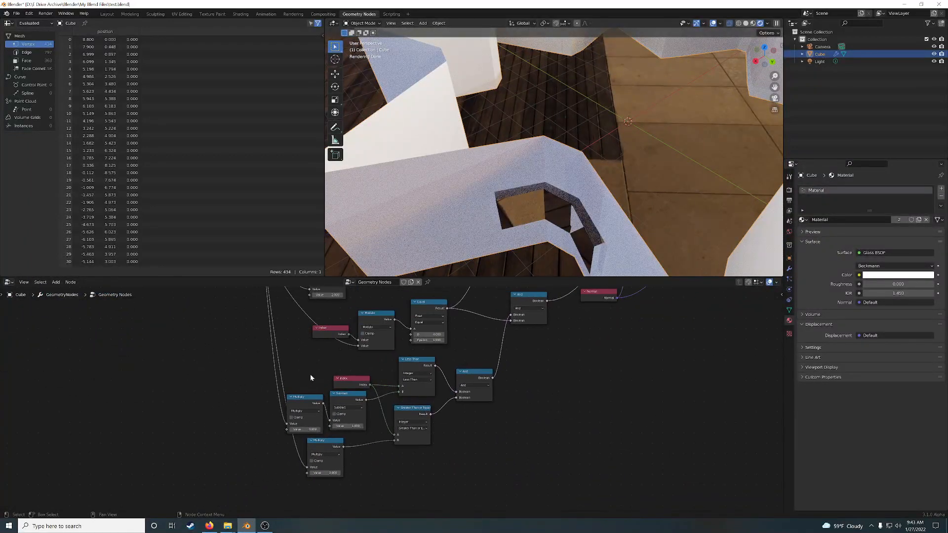
pyautogui.moveTo(300, 365); pyautogui.dragTo(372, 356, button='middle')
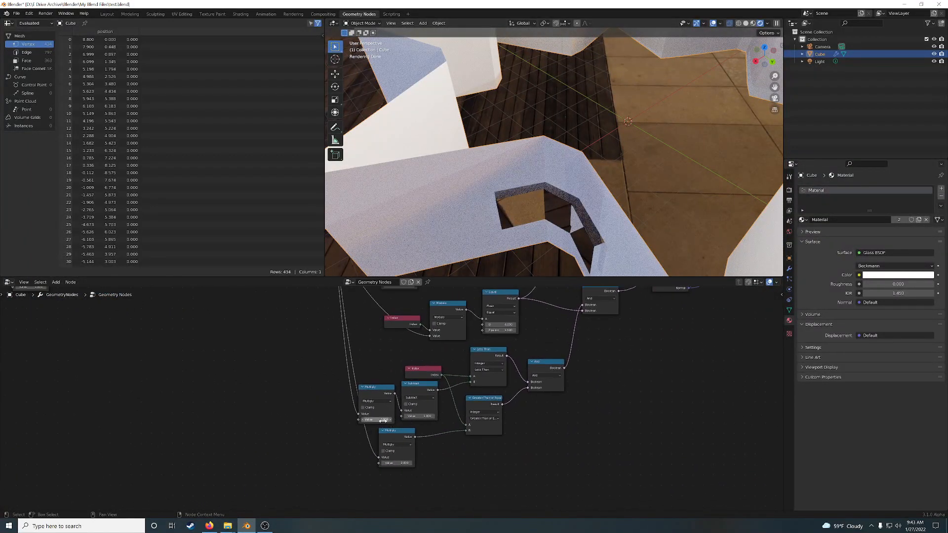
pyautogui.doubleClick(383, 420)
pyautogui.write('2')
pyautogui.press('Return')
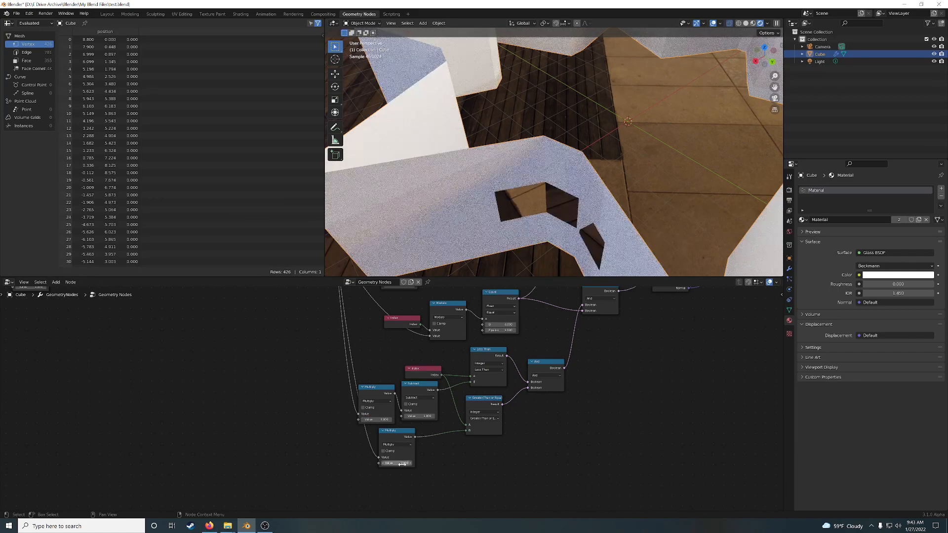
pyautogui.doubleClick(399, 464)
pyautogui.write('1')
pyautogui.press('Return')
pyautogui.moveTo(538, 197); pyautogui.dragTo(637, 203, button='middle')
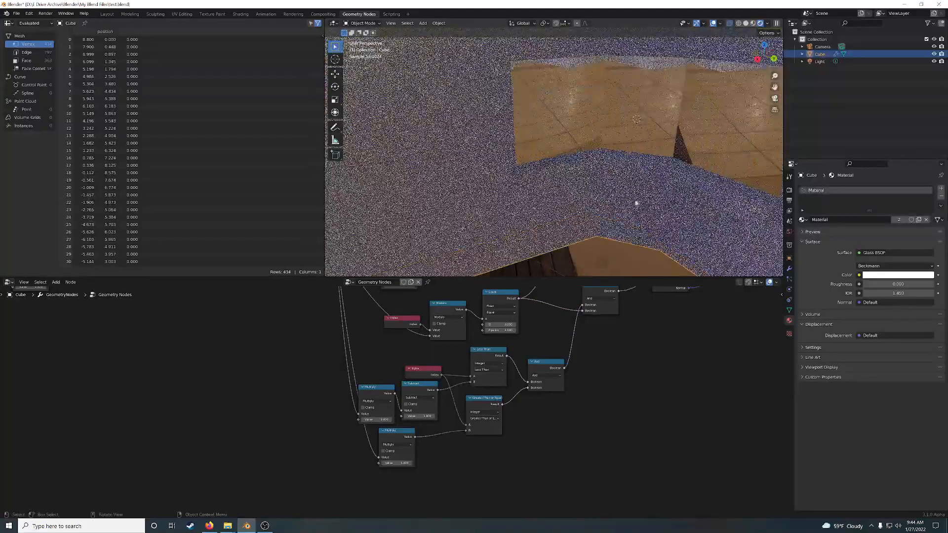
pyautogui.moveTo(662, 146); pyautogui.dragTo(487, 171, button='middle')
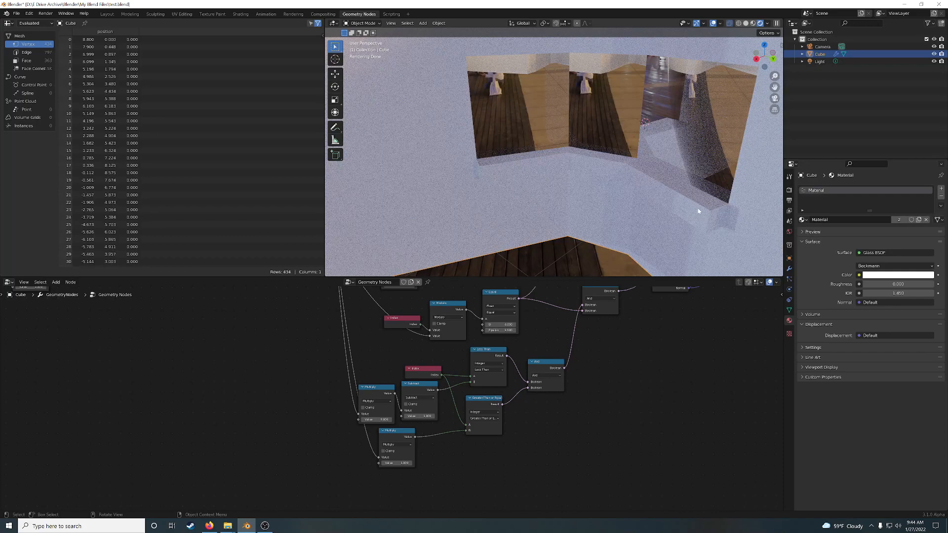
pyautogui.moveTo(687, 204); pyautogui.dragTo(669, 186, button='middle')
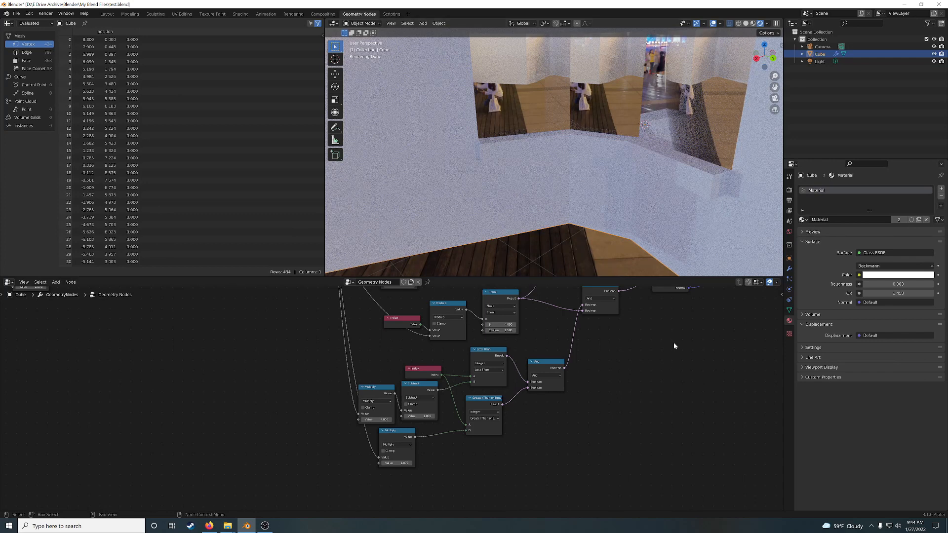
pyautogui.moveTo(580, 182); pyautogui.dragTo(597, 201, button='middle')
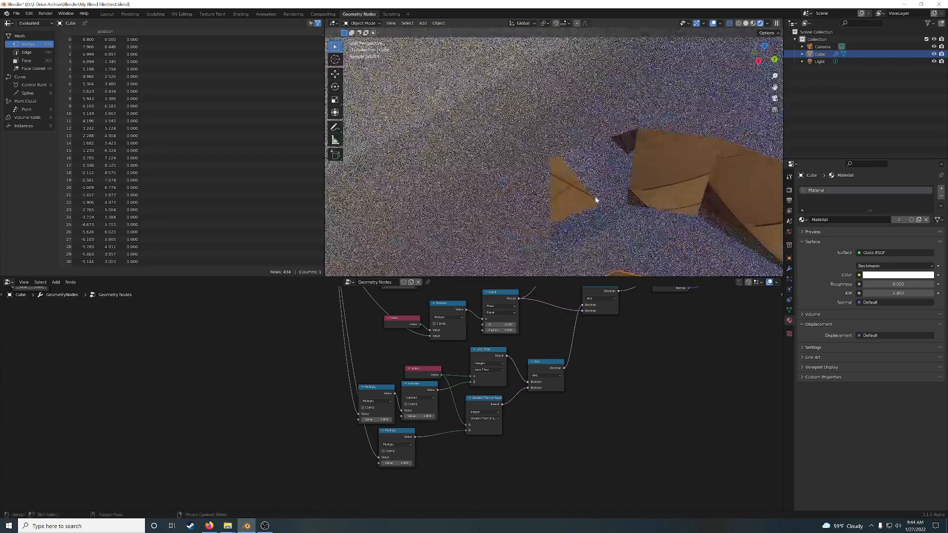
pyautogui.click(264, 525)
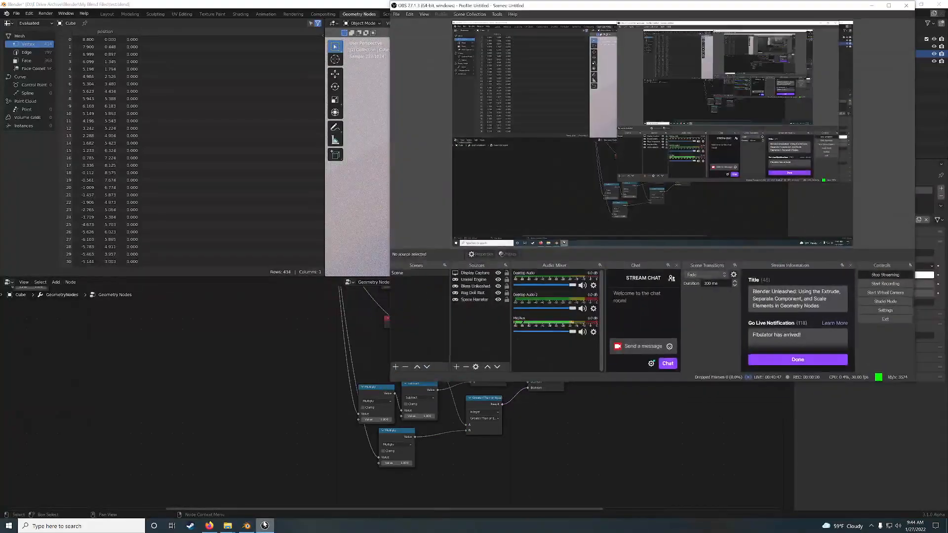
pyautogui.click(264, 525)
# Add a second material slot to the cube with a new material and make its base color blue.
pyautogui.moveTo(637, 425); pyautogui.dragTo(588, 443, button='middle')
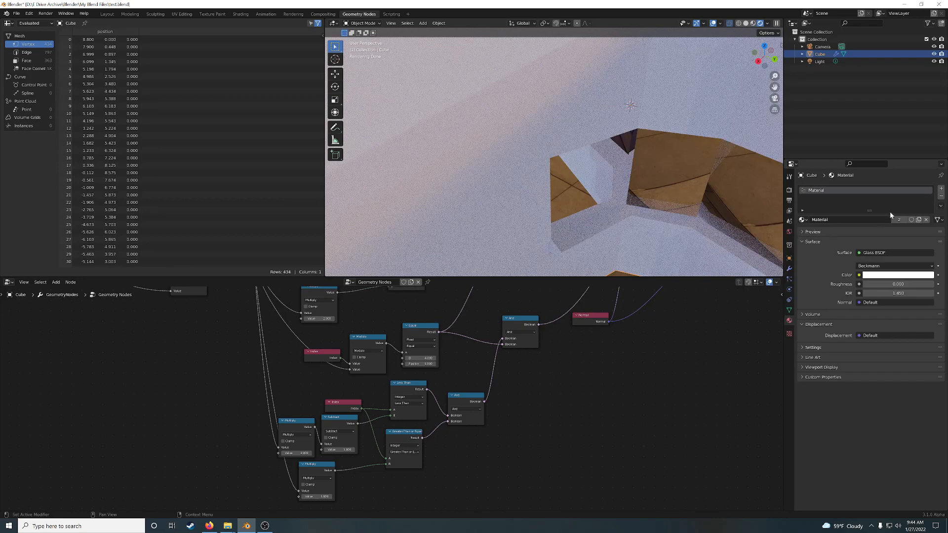
pyautogui.click(941, 188)
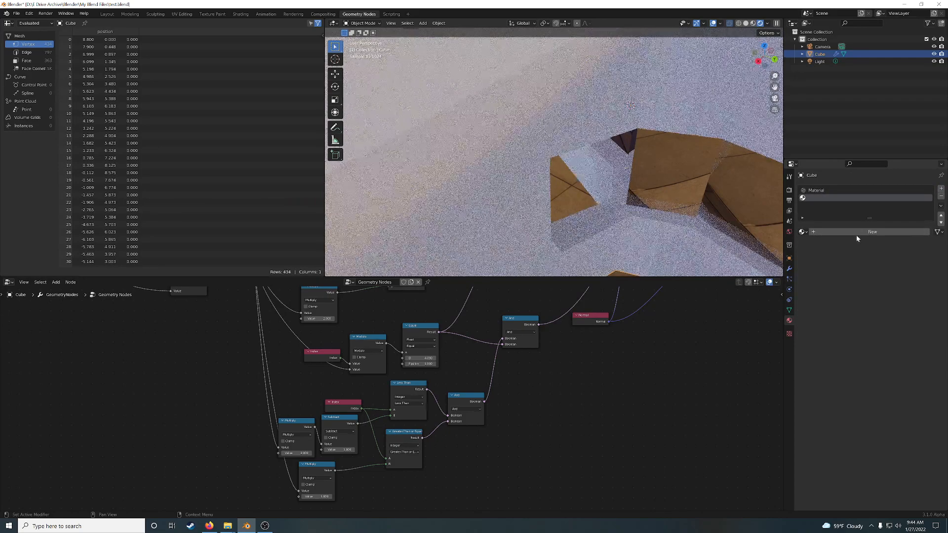
pyautogui.click(859, 232)
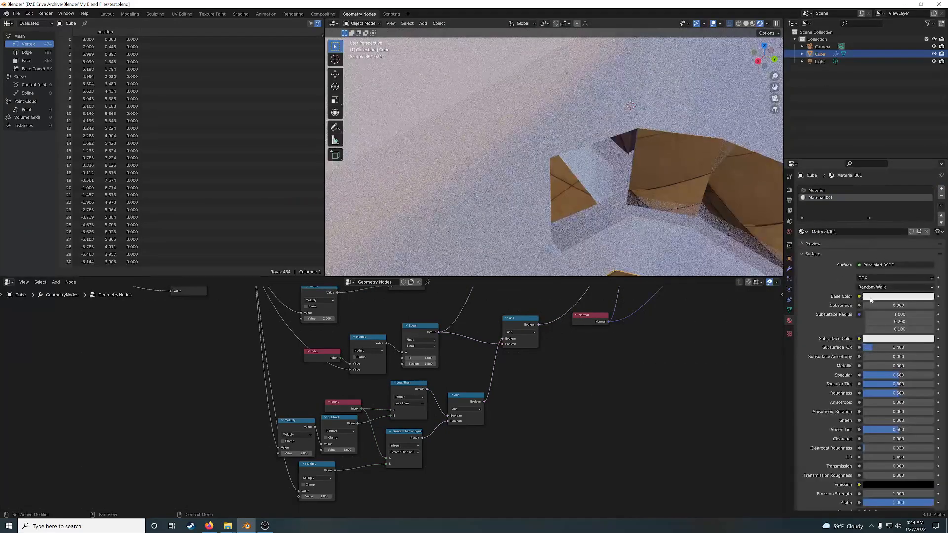
pyautogui.click(872, 299)
pyautogui.moveTo(898, 218); pyautogui.dragTo(913, 212)
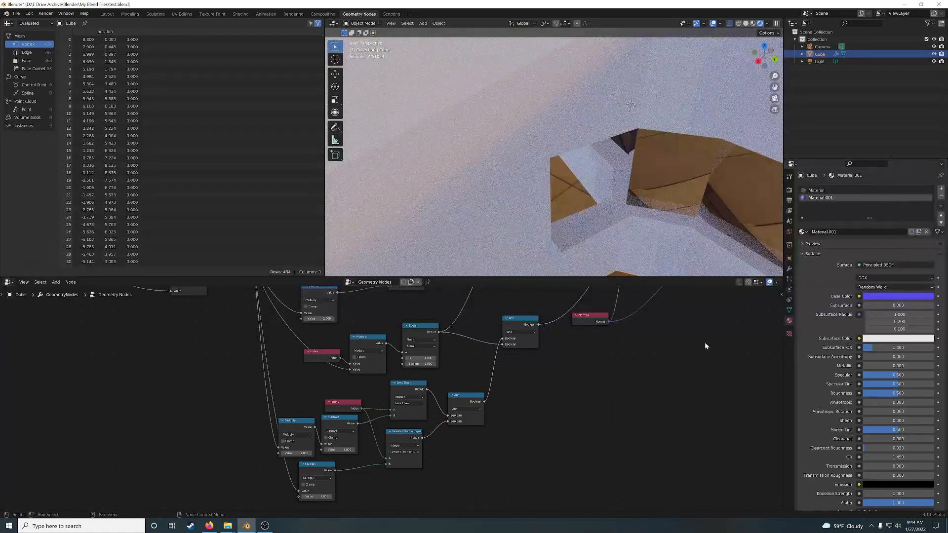
# Add a Set Material node on the link between the upper Extrude Mesh and Join Geometry.
pyautogui.moveTo(668, 362); pyautogui.dragTo(559, 469, button='middle')
pyautogui.moveTo(678, 384); pyautogui.dragTo(632, 428, button='middle')
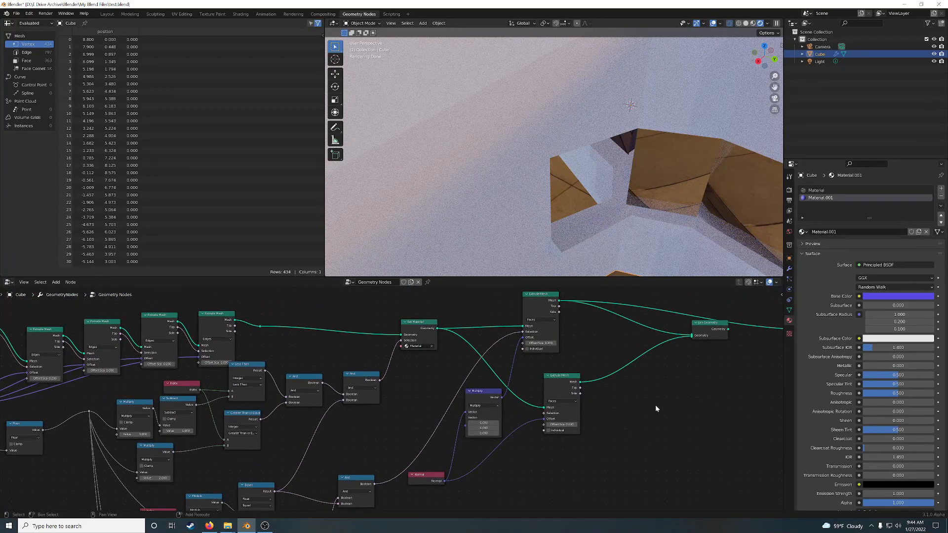
pyautogui.hotkey('shift', 'a')
pyautogui.click(642, 377)
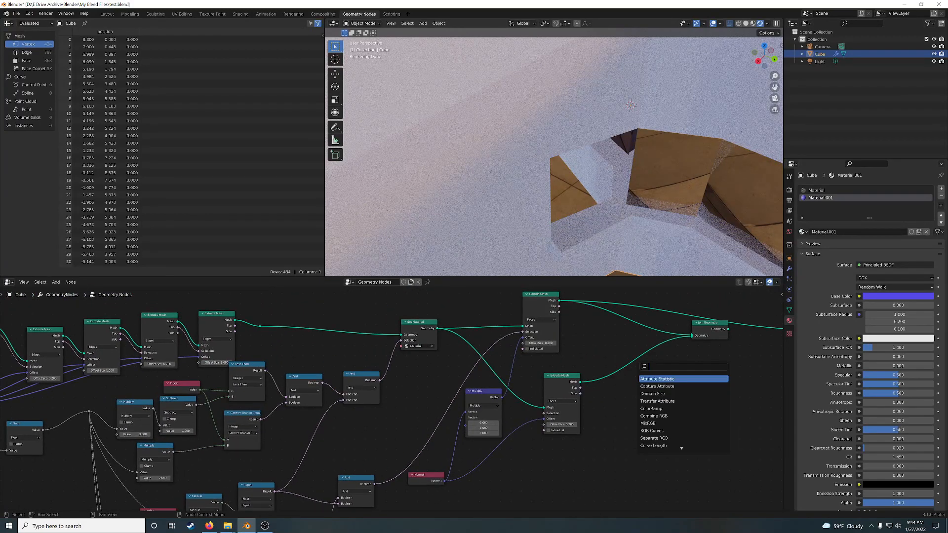
pyautogui.write('set')
pyautogui.click(652, 394)
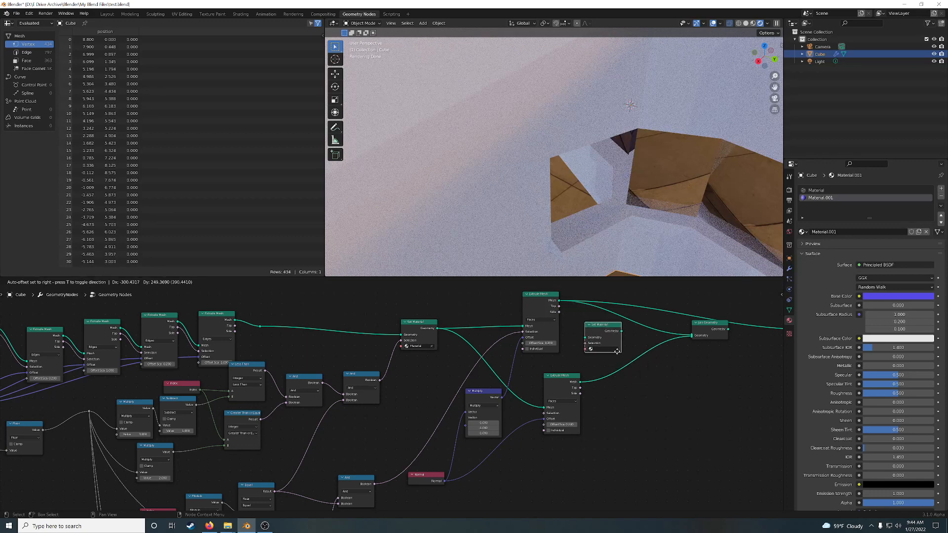
pyautogui.click(631, 343)
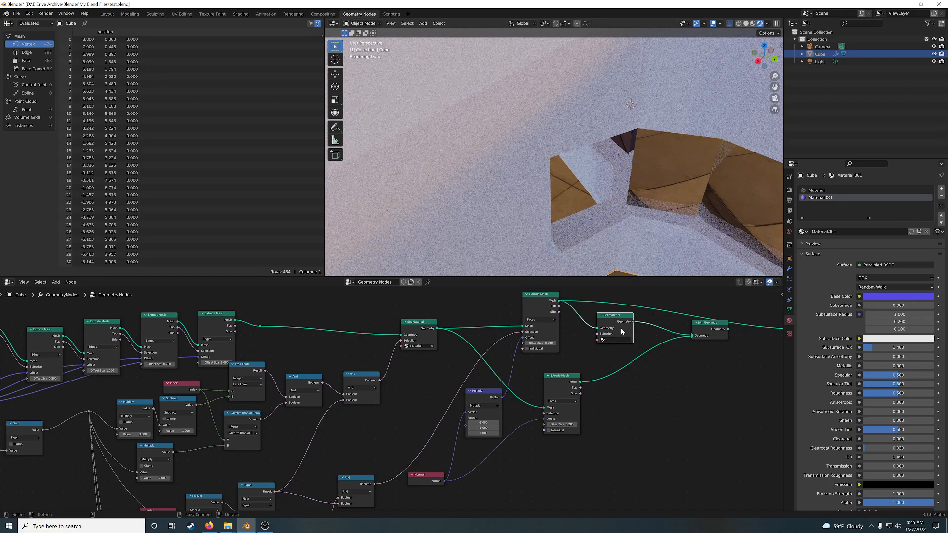
# Send the new Set Material node to the output, assign it Material.001, and move Join Geometry out of its way.
pyautogui.keyDown('ctrl'); pyautogui.keyDown('shift'); pyautogui.click(623, 324); pyautogui.keyUp('shift'); pyautogui.keyUp('ctrl')
pyautogui.click(620, 339)
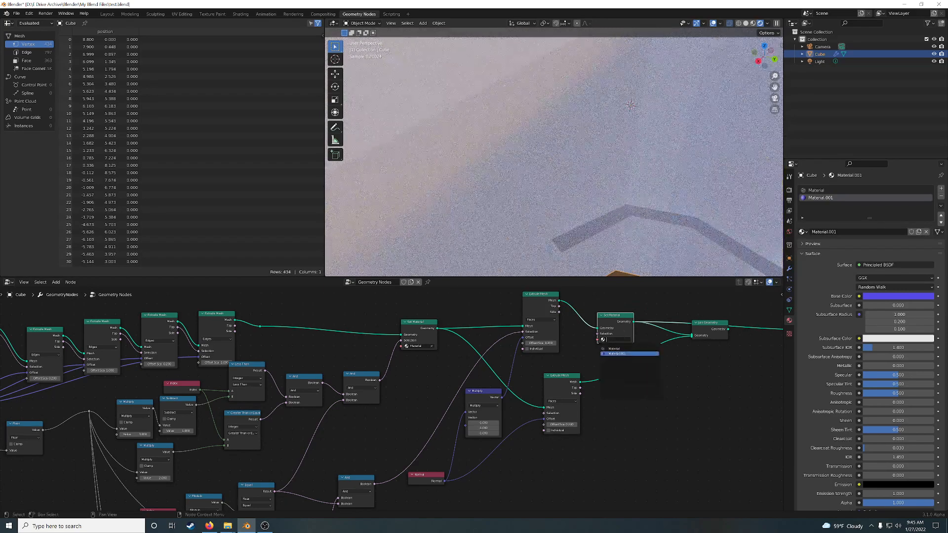
pyautogui.click(619, 353)
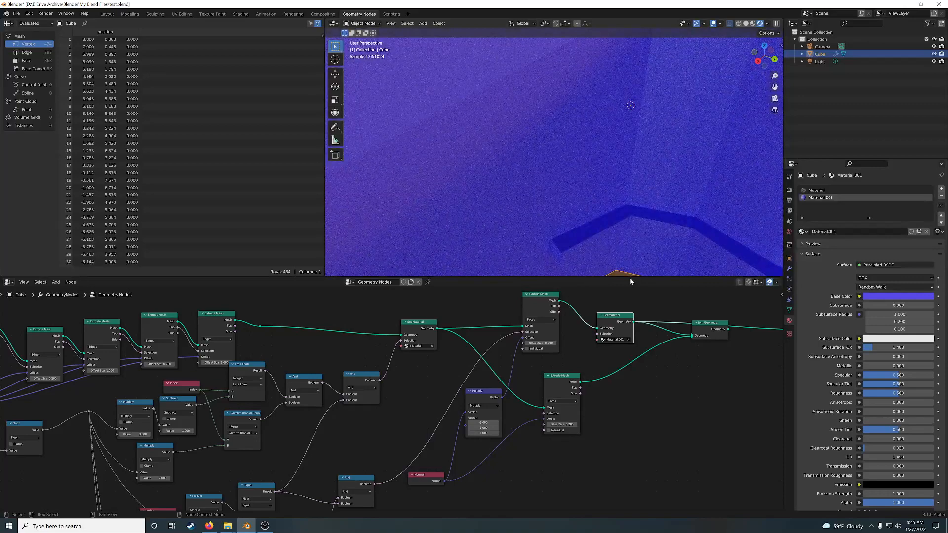
pyautogui.scroll(-2, 635, 218)
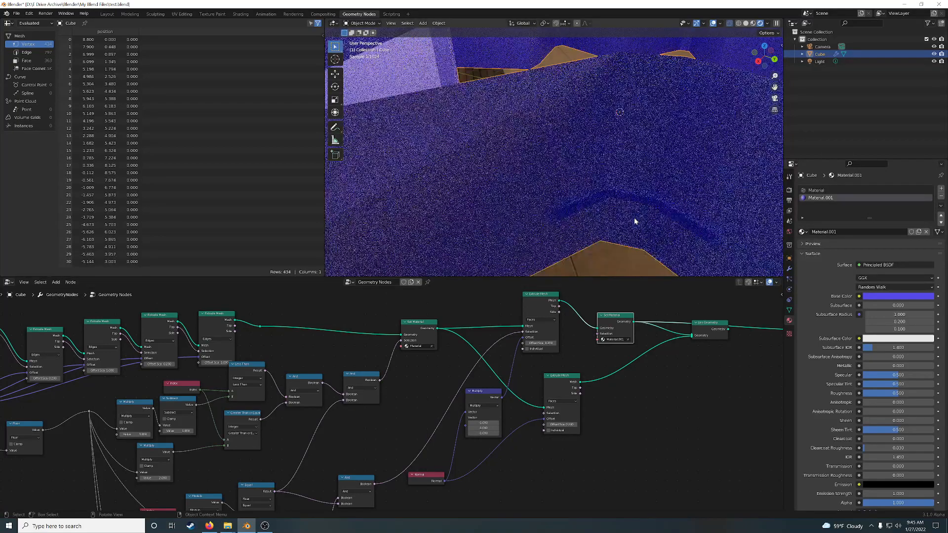
pyautogui.moveTo(705, 325); pyautogui.dragTo(729, 354)
pyautogui.click(617, 320)
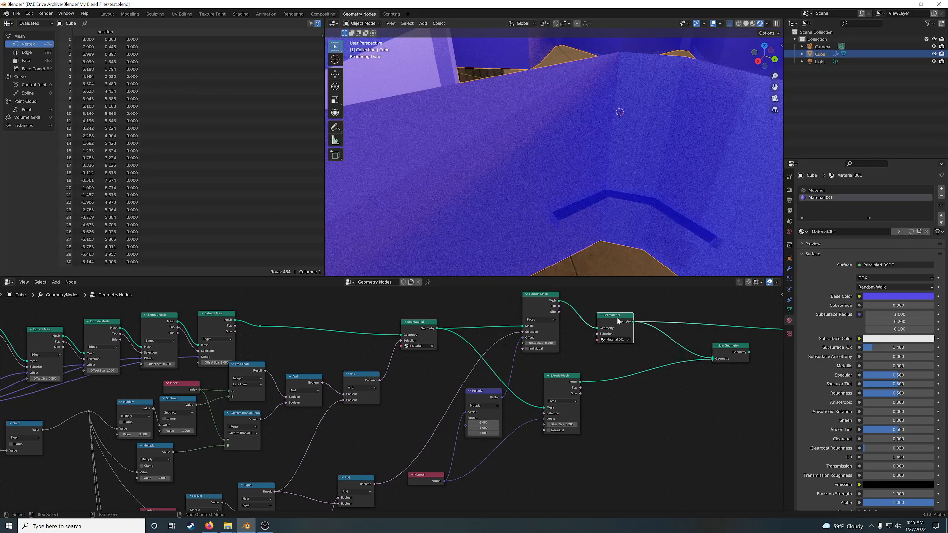
# Try restricting the new Set Material node with the lower And node's result as Selection, and detach that link.
pyautogui.moveTo(374, 484); pyautogui.dragTo(598, 334)
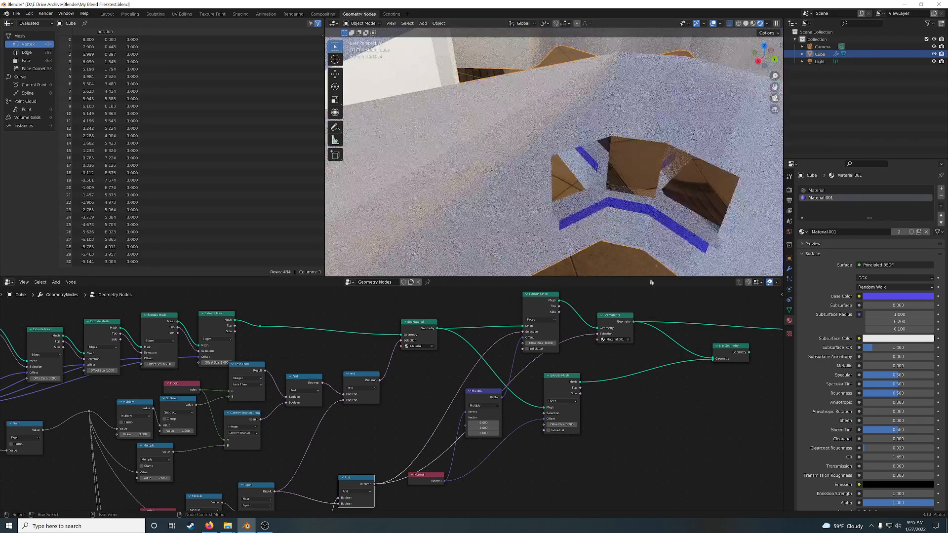
pyautogui.scroll(5, 638, 223)
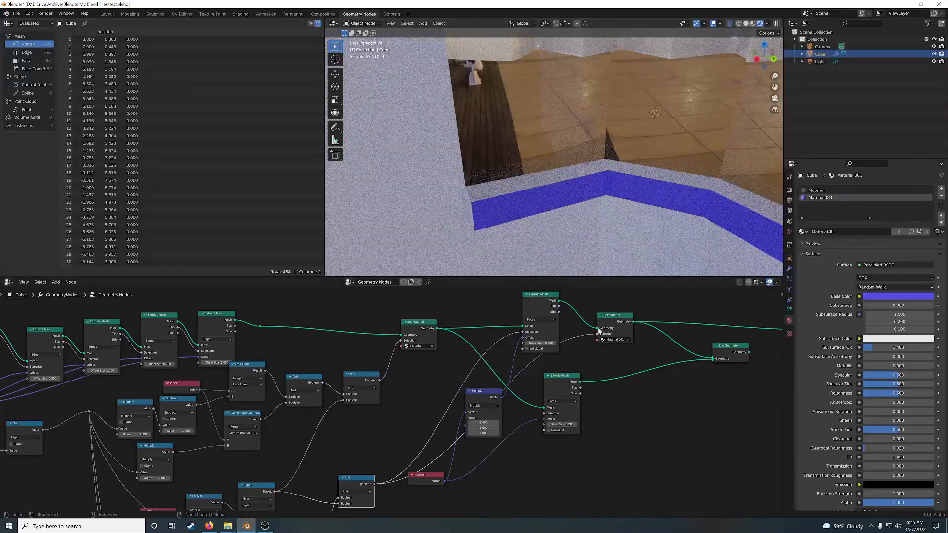
pyautogui.moveTo(619, 322); pyautogui.dragTo(395, 476)
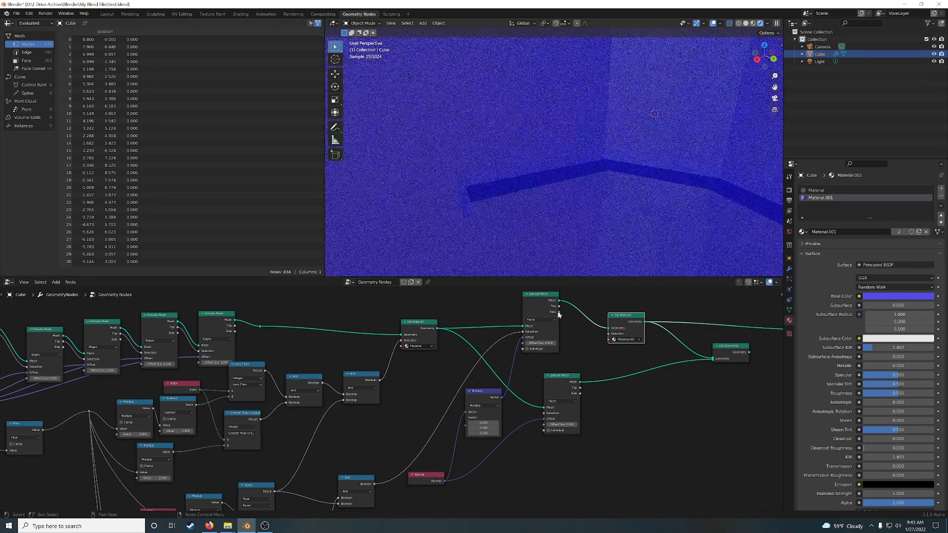
# Link the upper Extrude Mesh's Top to the new Set Material's Selection through a copied And node set to Or, with Side as second input.
pyautogui.moveTo(558, 306); pyautogui.dragTo(608, 334)
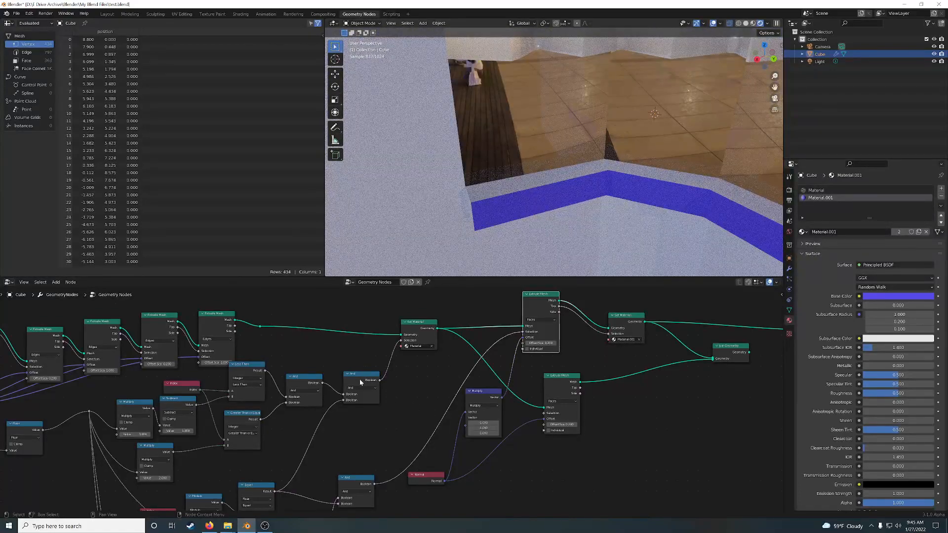
pyautogui.hotkey('shift', 'd')
pyautogui.click(677, 427)
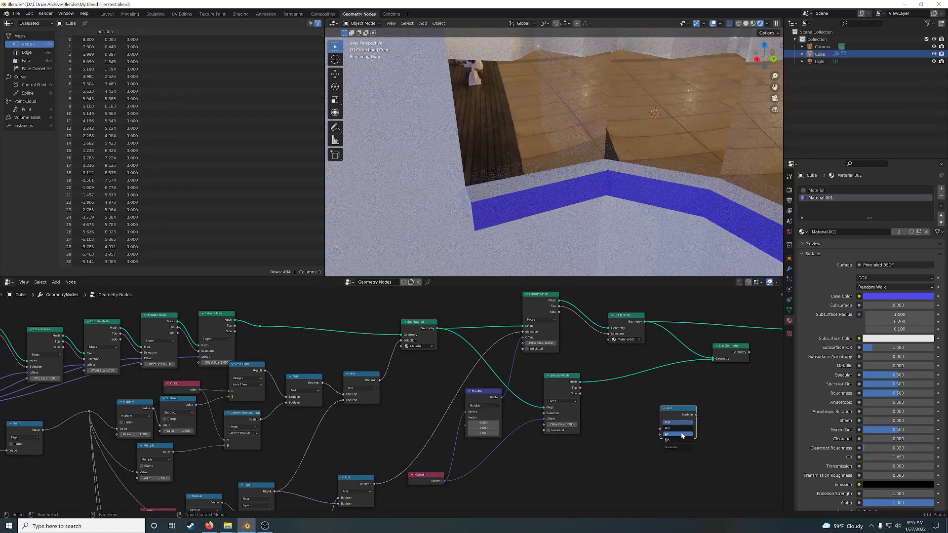
pyautogui.click(681, 436)
pyautogui.moveTo(677, 409); pyautogui.dragTo(598, 329)
pyautogui.moveTo(559, 312); pyautogui.dragTo(580, 355)
pyautogui.moveTo(609, 229); pyautogui.dragTo(622, 210, button='middle')
pyautogui.scroll(-3, 623, 210)
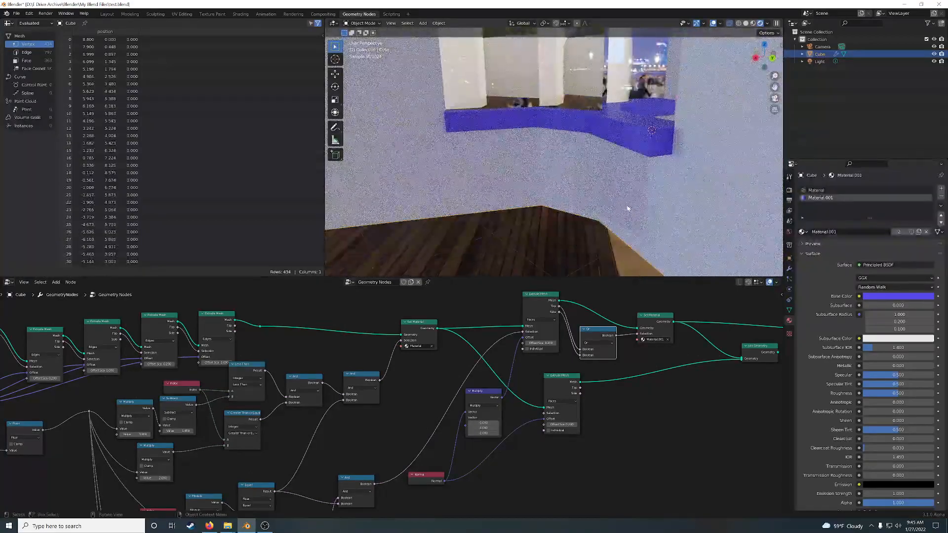
# Connect the Join Geometry node's output to the Group Output.
pyautogui.moveTo(677, 402); pyautogui.dragTo(603, 390, button='middle')
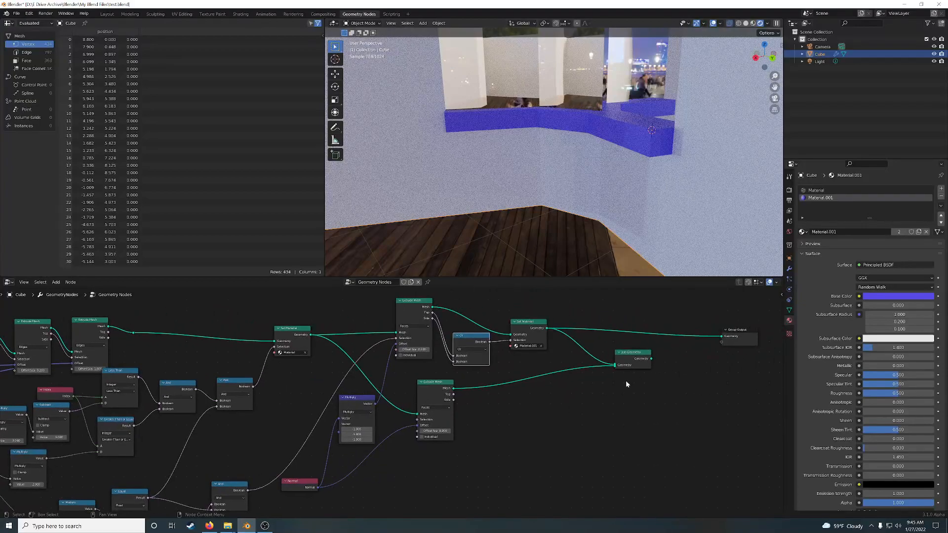
pyautogui.moveTo(652, 359); pyautogui.dragTo(722, 336)
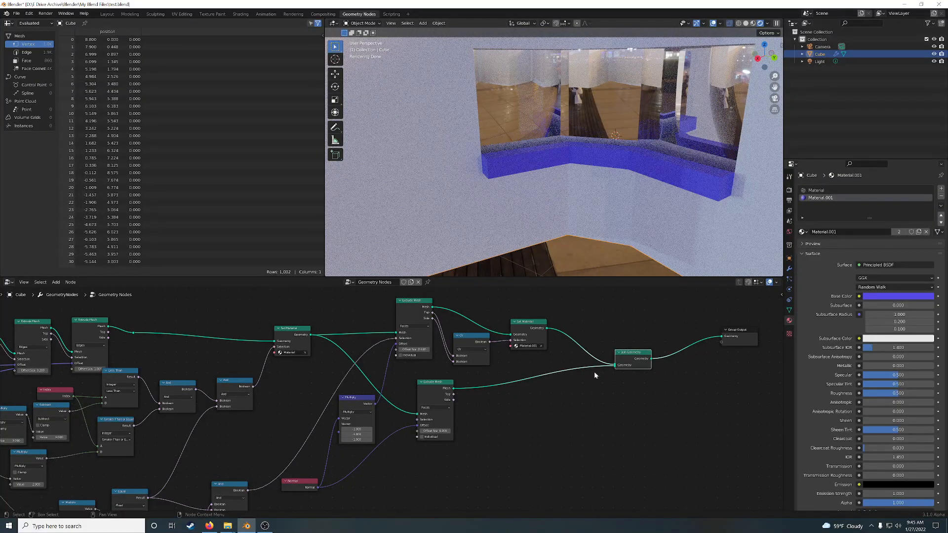
# Compare the outputs of both Set Material nodes, the lower Extrude Mesh and Join Geometry, with the upper Extrude Mesh muted.
pyautogui.keyDown('ctrl'); pyautogui.keyDown('shift'); pyautogui.click(528, 328); pyautogui.keyUp('shift'); pyautogui.keyUp('ctrl')
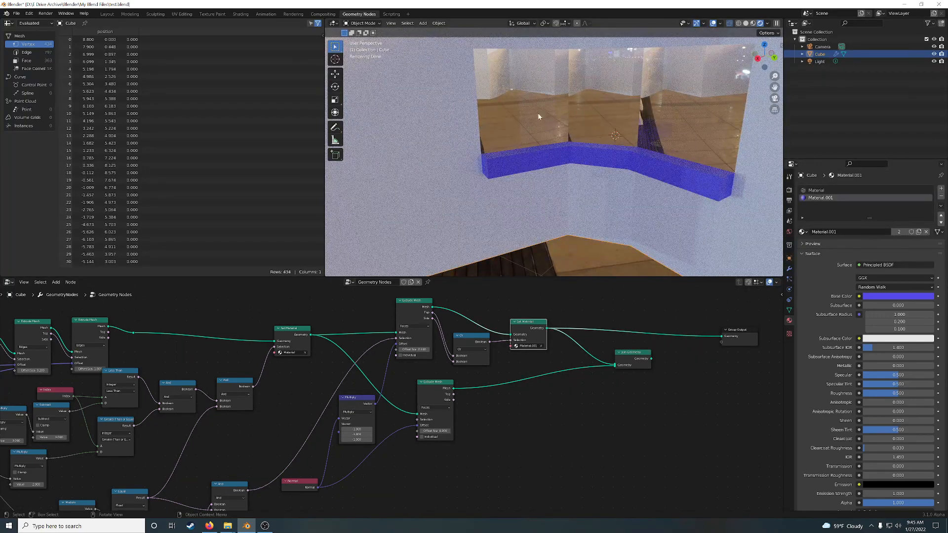
pyautogui.keyDown('ctrl'); pyautogui.keyDown('shift'); pyautogui.click(634, 361); pyautogui.keyUp('shift'); pyautogui.keyUp('ctrl')
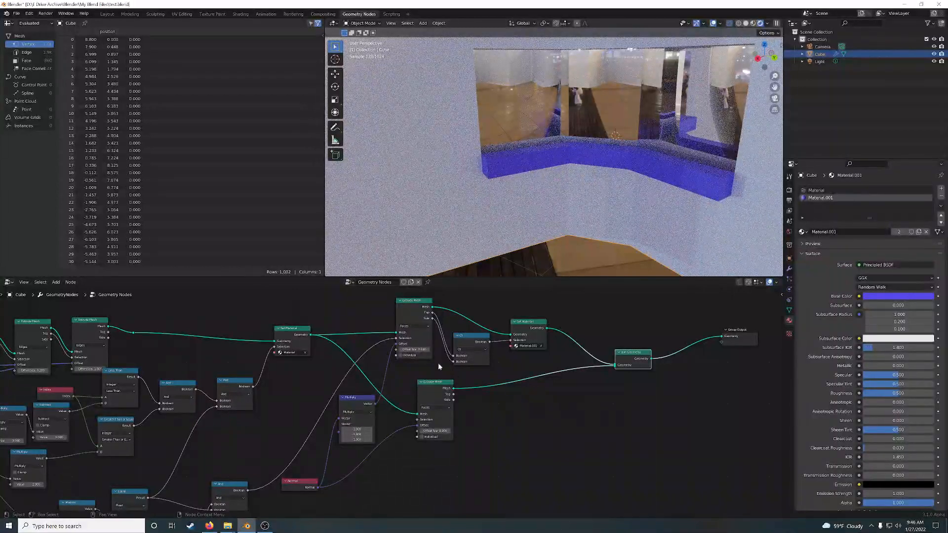
pyautogui.click(408, 312)
pyautogui.press('m')
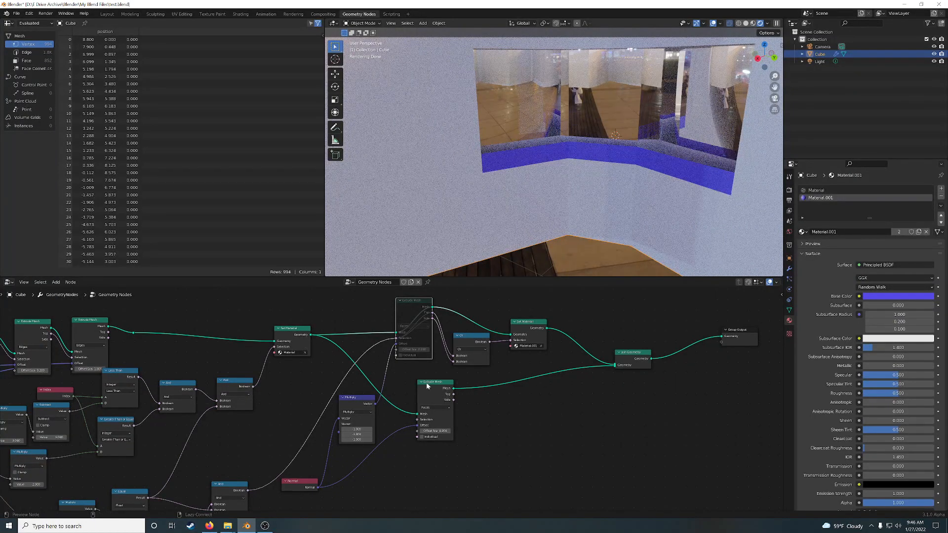
pyautogui.keyDown('ctrl'); pyautogui.keyDown('shift'); pyautogui.click(291, 336); pyautogui.keyUp('shift'); pyautogui.keyUp('ctrl')
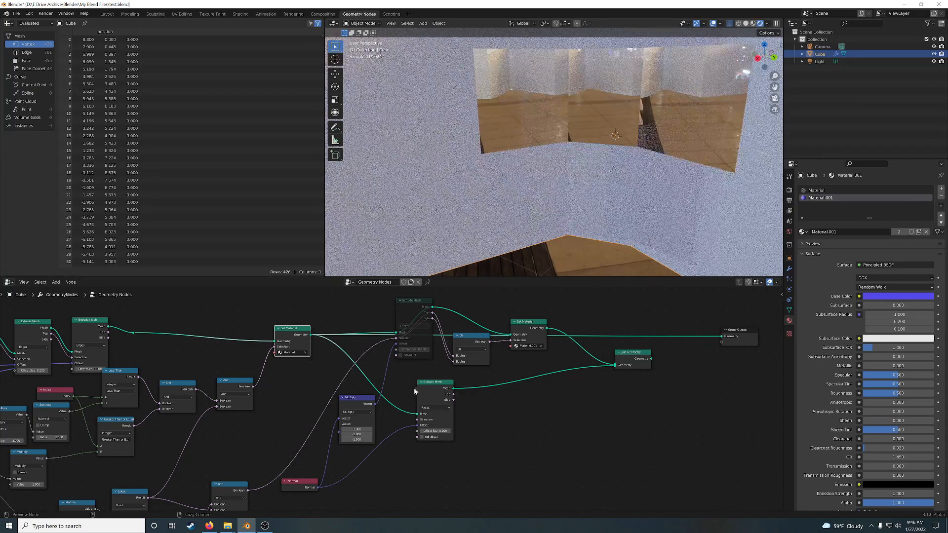
pyautogui.keyDown('ctrl'); pyautogui.keyDown('shift'); pyautogui.click(435, 390); pyautogui.keyUp('shift'); pyautogui.keyUp('ctrl')
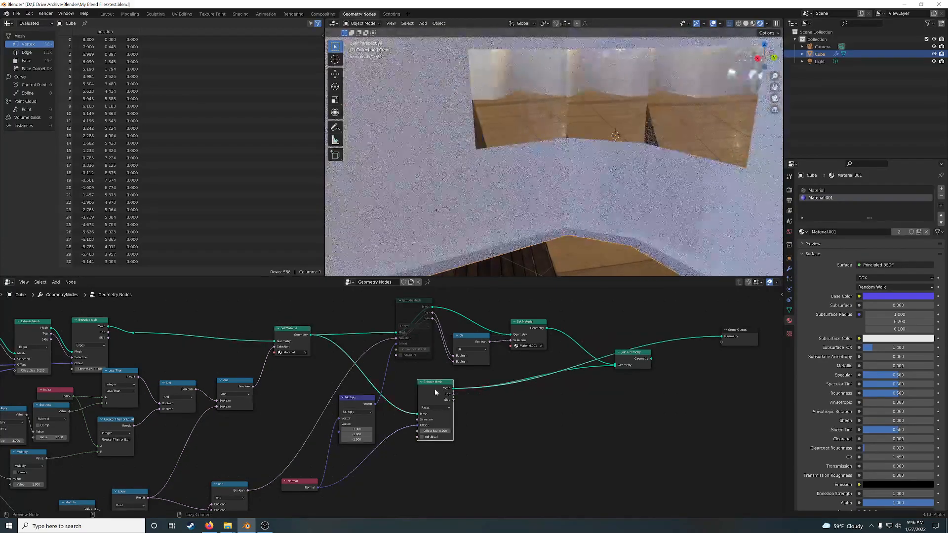
pyautogui.keyDown('ctrl'); pyautogui.keyDown('shift'); pyautogui.click(629, 359); pyautogui.keyUp('shift'); pyautogui.keyUp('ctrl')
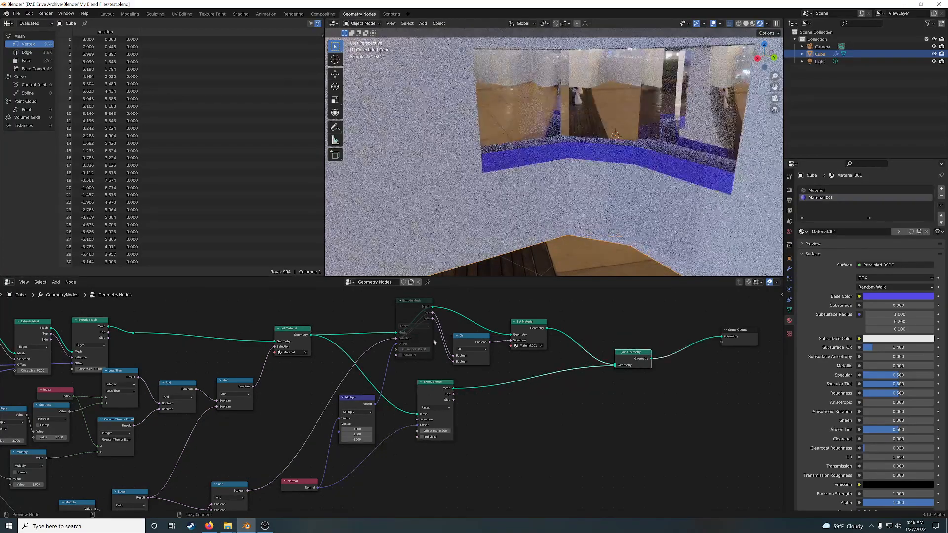
pyautogui.keyDown('ctrl'); pyautogui.keyDown('shift'); pyautogui.click(296, 335); pyautogui.keyUp('shift'); pyautogui.keyUp('ctrl')
pyautogui.keyDown('ctrl'); pyautogui.keyDown('shift'); pyautogui.click(628, 360); pyautogui.keyUp('shift'); pyautogui.keyUp('ctrl')
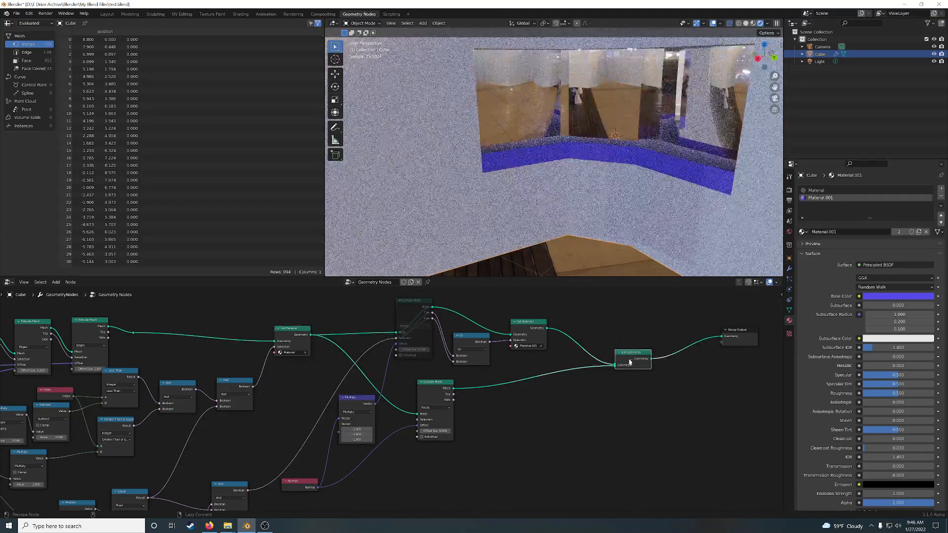
pyautogui.keyDown('ctrl'); pyautogui.keyDown('shift'); pyautogui.click(287, 339); pyautogui.keyUp('shift'); pyautogui.keyUp('ctrl')
pyautogui.keyDown('ctrl'); pyautogui.keyDown('shift'); pyautogui.click(628, 359); pyautogui.keyUp('shift'); pyautogui.keyUp('ctrl')
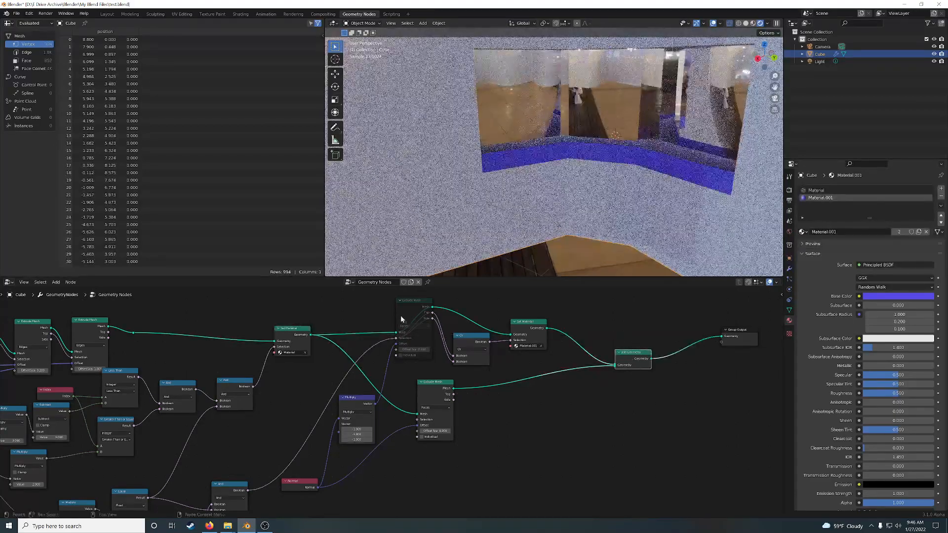
# Unmute the upper Extrude Mesh and examine the blue sill around the window opening.
pyautogui.click(410, 310)
pyautogui.press('m')
pyautogui.press('m')
pyautogui.press('m')
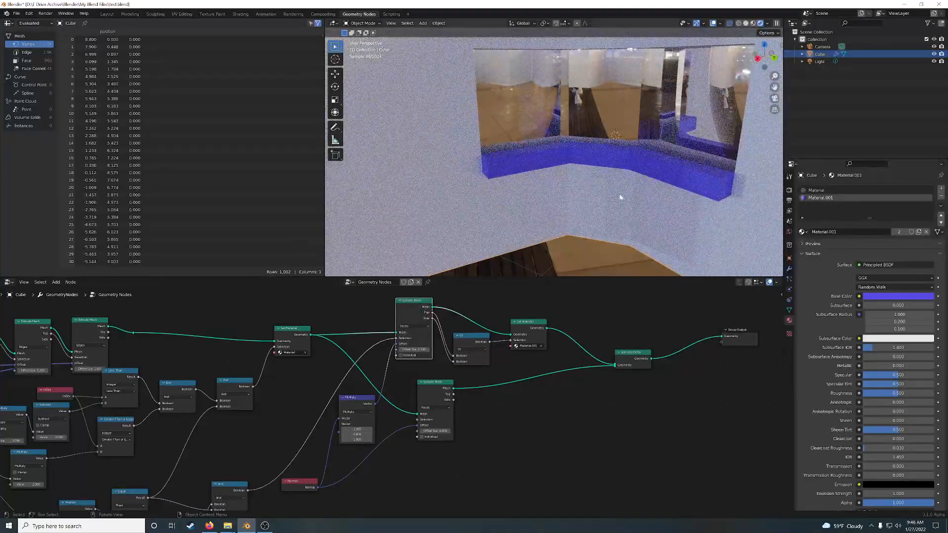
pyautogui.moveTo(620, 195)
pyautogui.mouseDown(button='middle')
pyautogui.moveTo(626, 198)
pyautogui.moveTo(618, 199)
pyautogui.mouseUp(button='middle')
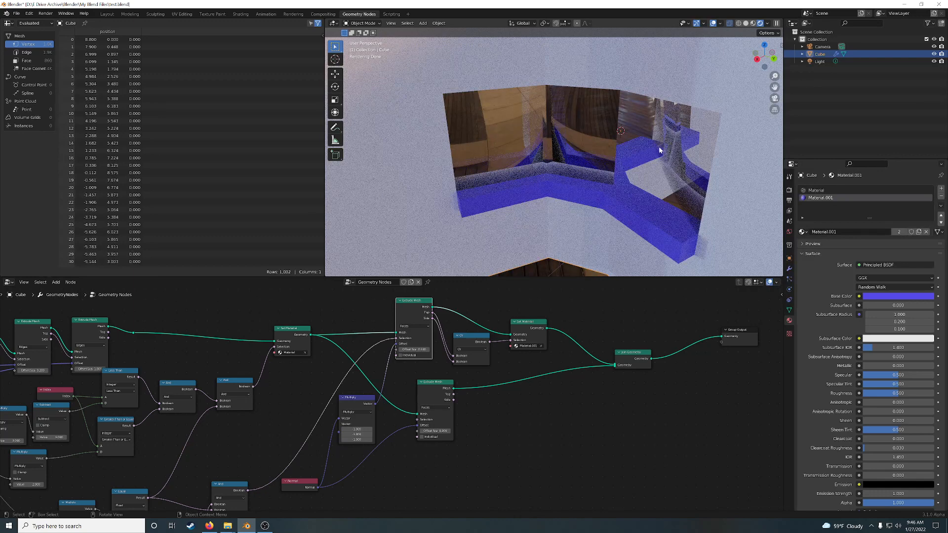
pyautogui.scroll(5, 659, 149)
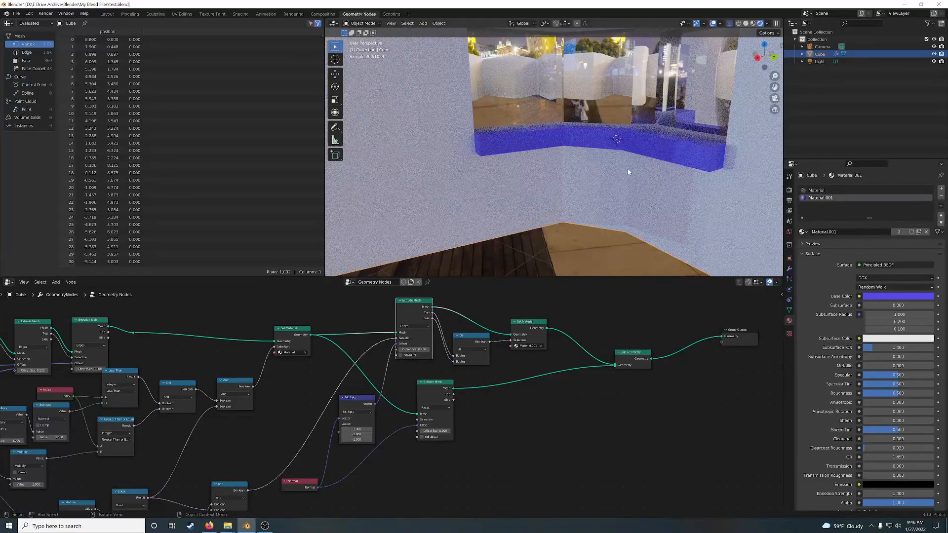
# Move the Join Geometry and lower Extrude Mesh nodes further apart to make room in the node tree.
pyautogui.moveTo(630, 359); pyautogui.dragTo(671, 360)
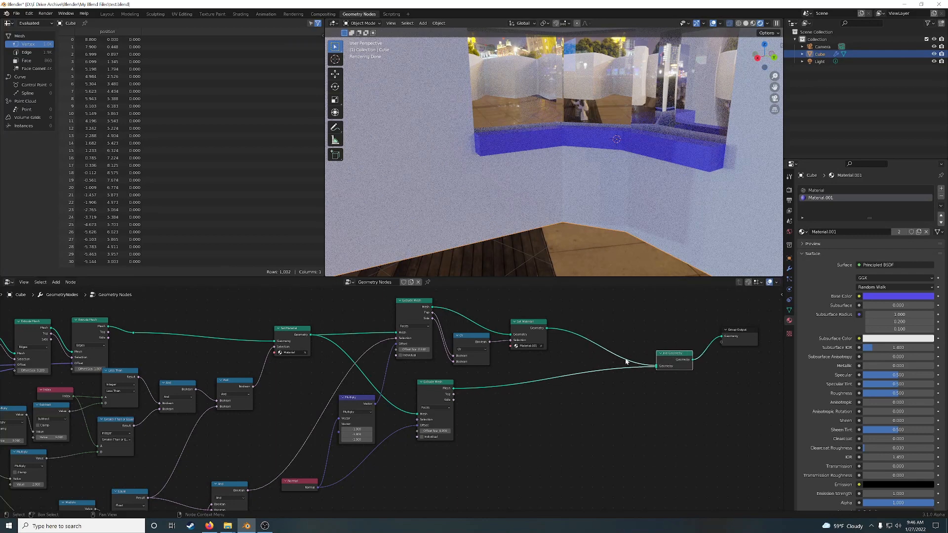
pyautogui.moveTo(443, 392); pyautogui.dragTo(445, 421)
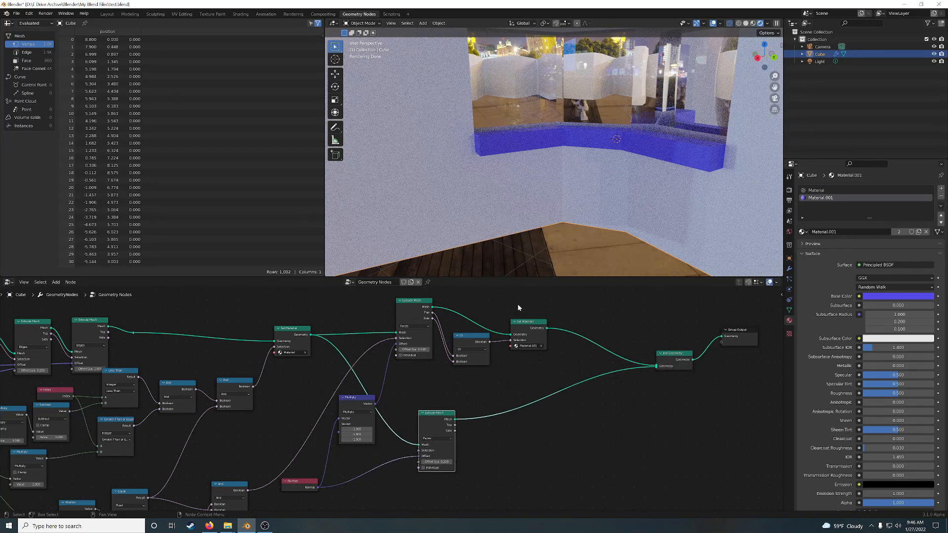
pyautogui.moveTo(518, 307); pyautogui.dragTo(535, 352, button='middle')
pyautogui.hotkey('shift', 'a')
pyautogui.click(605, 348)
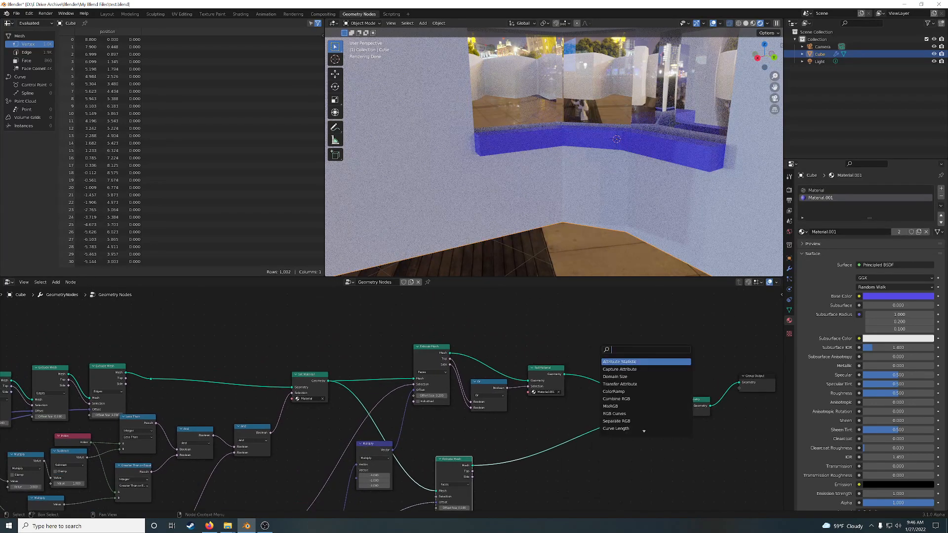
pyautogui.write('se')
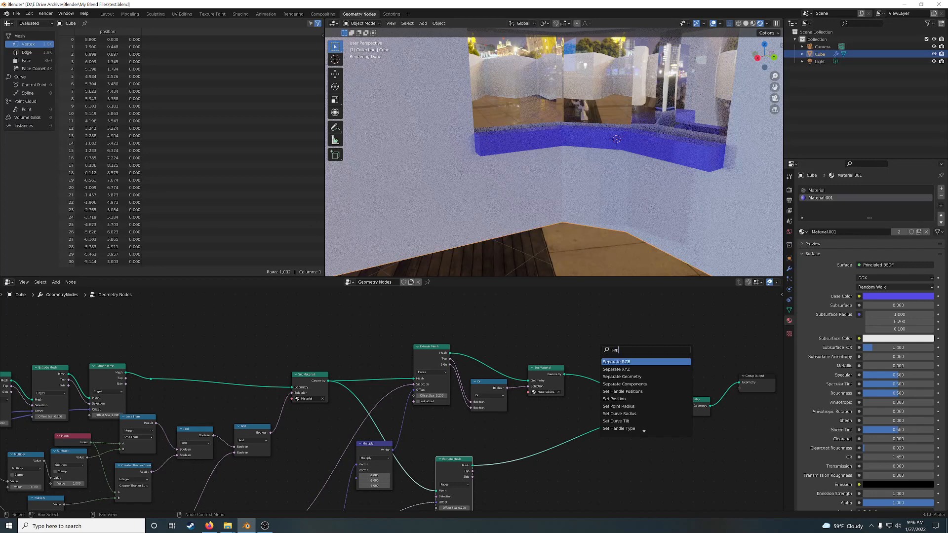
pyautogui.write('p')
pyautogui.press('Return')
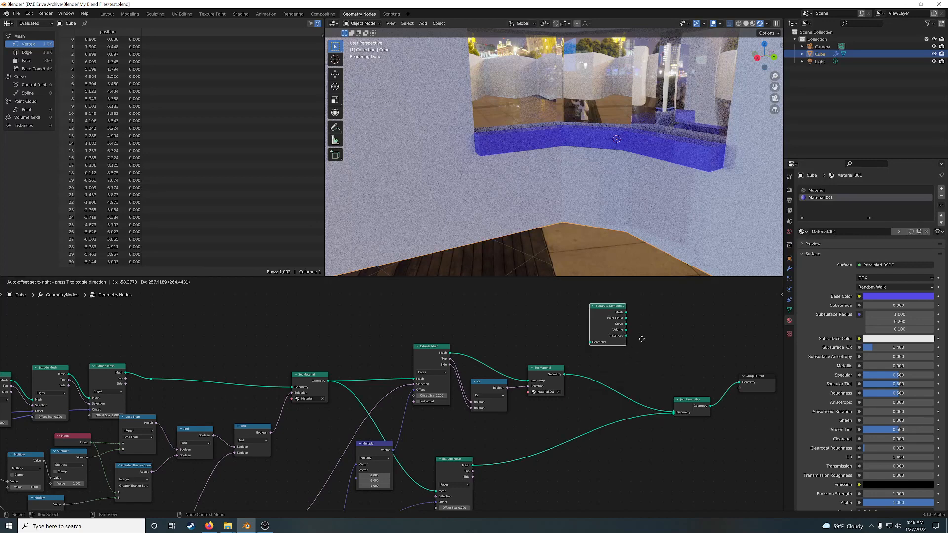
pyautogui.click(641, 339)
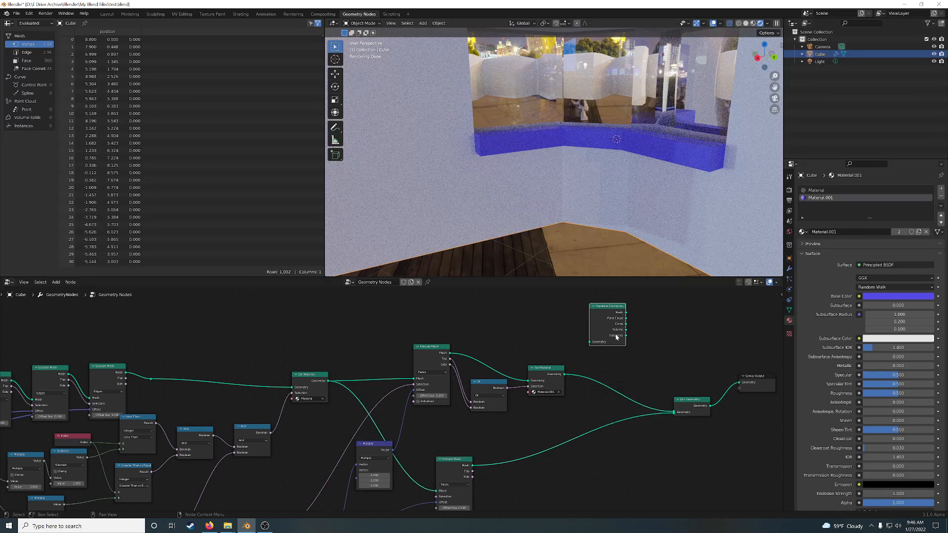
pyautogui.press('x')
# Add a Separate Geometry node and place it above the upper Extrude Mesh node.
pyautogui.hotkey('shift', 'a')
pyautogui.click(630, 344)
pyautogui.write('se')
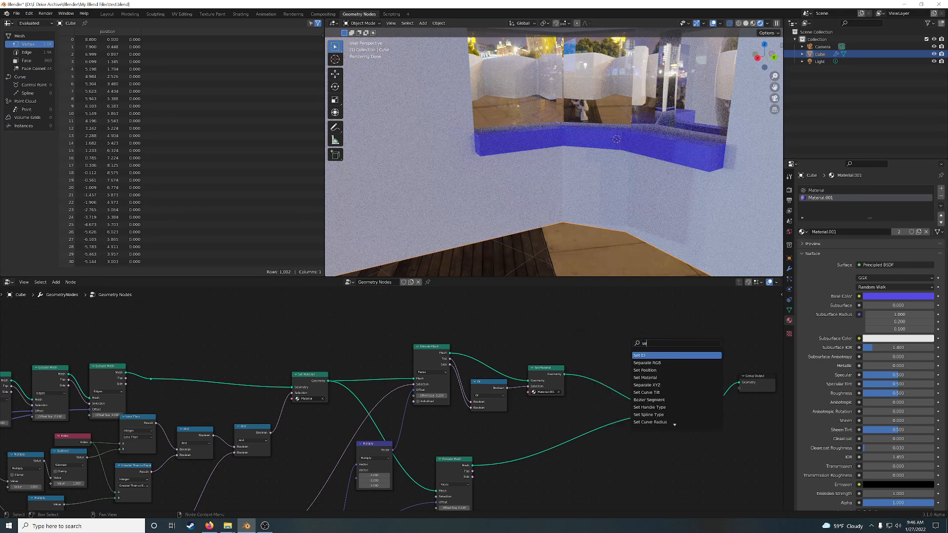
pyautogui.write('pe')
pyautogui.press('Down')
pyautogui.press('Down')
pyautogui.press('Down')
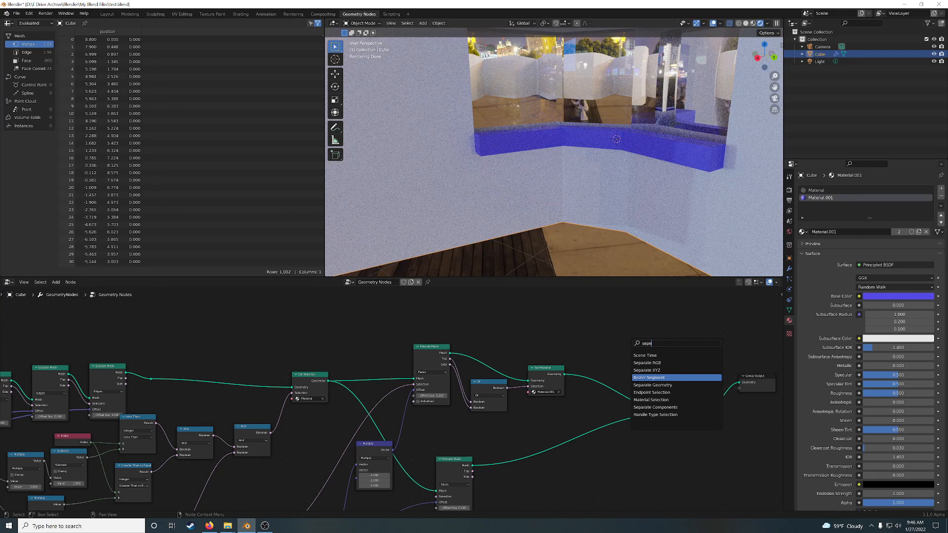
pyautogui.press('BackSpace')
pyautogui.write('a')
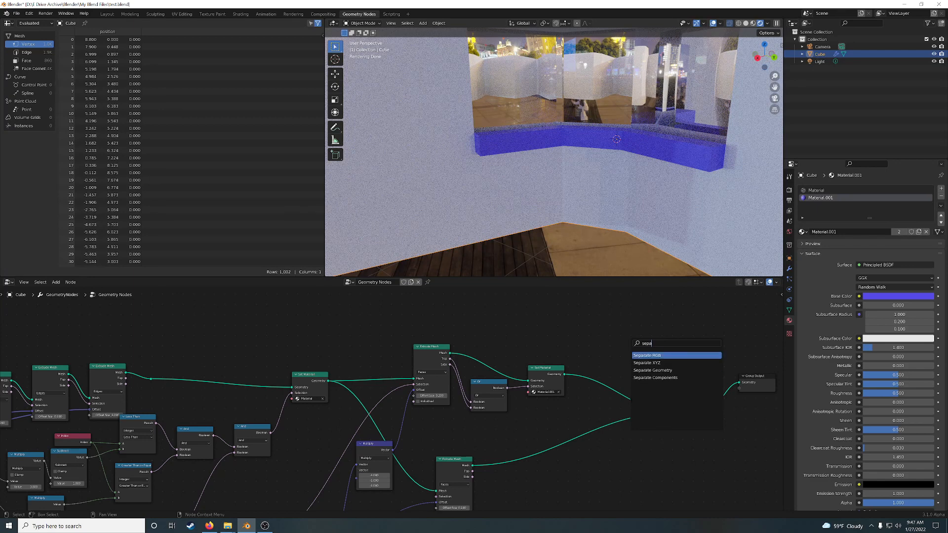
pyautogui.press('Down')
pyautogui.press('Down')
pyautogui.press('Return')
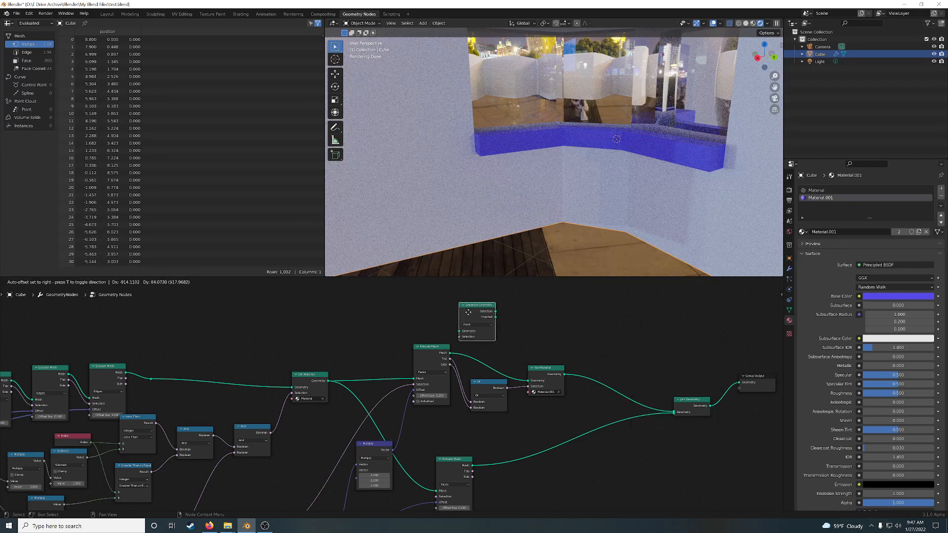
pyautogui.click(425, 310)
# Link the lower And node's result to Separate Geometry's Selection and the first Set Material's output to its Geometry input.
pyautogui.moveTo(381, 394); pyautogui.dragTo(449, 341, button='middle')
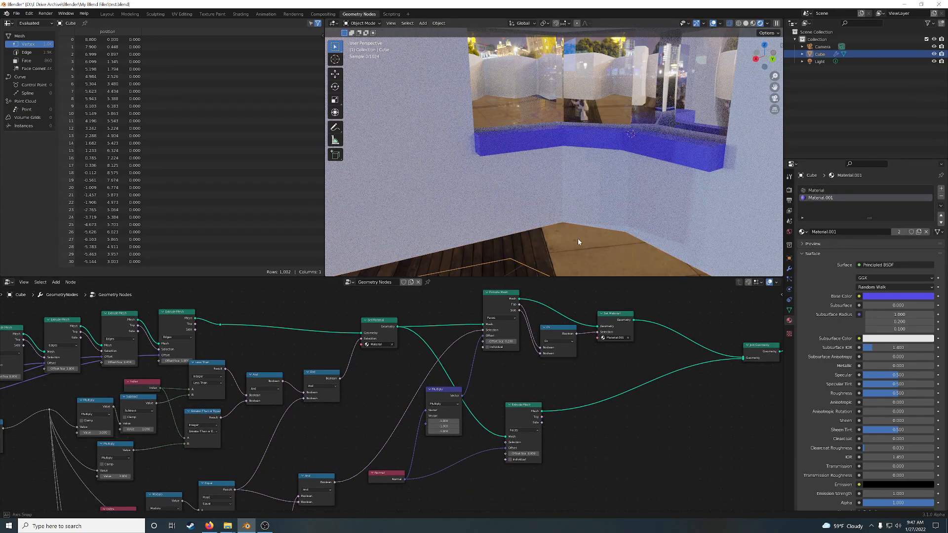
pyautogui.moveTo(577, 238); pyautogui.dragTo(560, 210, button='middle')
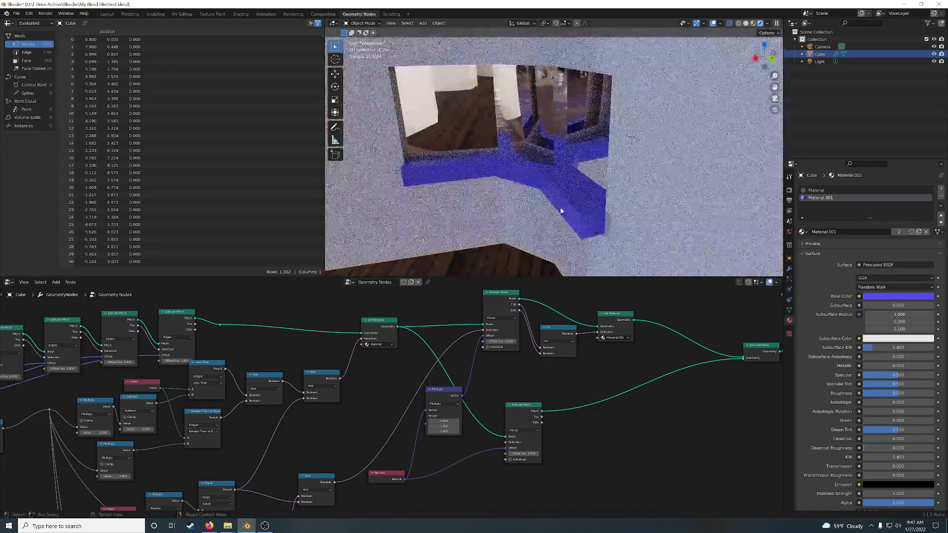
pyautogui.scroll(-1, 514, 399)
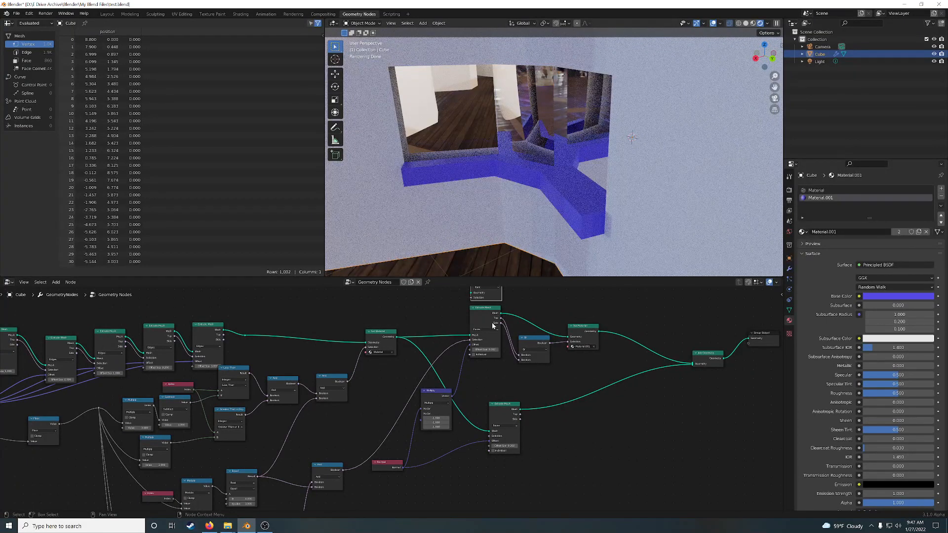
pyautogui.keyDown('shift'); pyautogui.scroll(2, 540, 296); pyautogui.keyUp('shift')
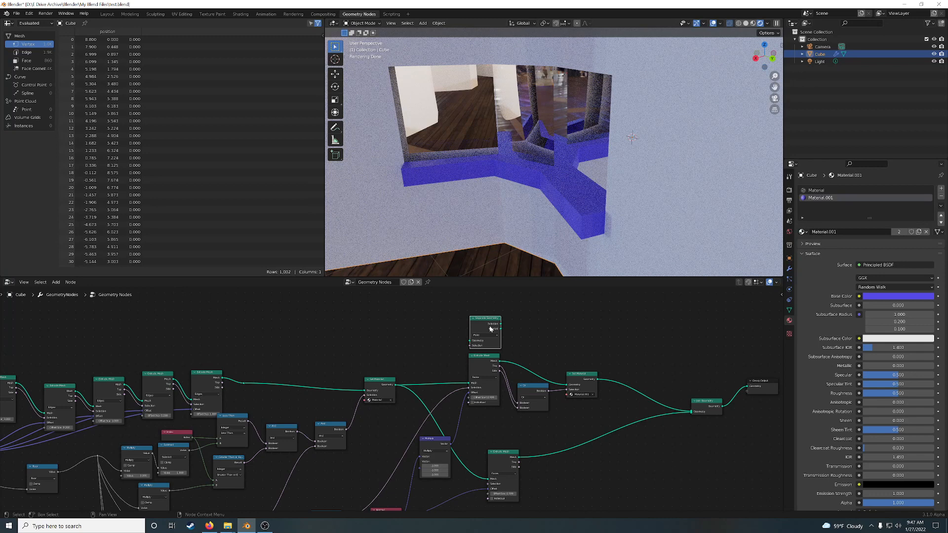
pyautogui.moveTo(430, 351); pyautogui.dragTo(440, 321, button='middle')
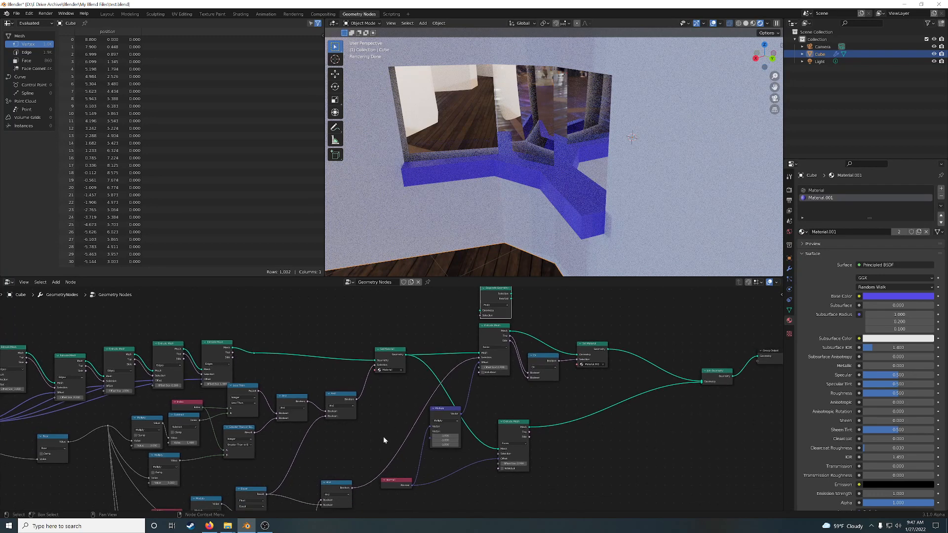
pyautogui.moveTo(353, 488); pyautogui.dragTo(480, 315)
pyautogui.moveTo(406, 355); pyautogui.dragTo(481, 310)
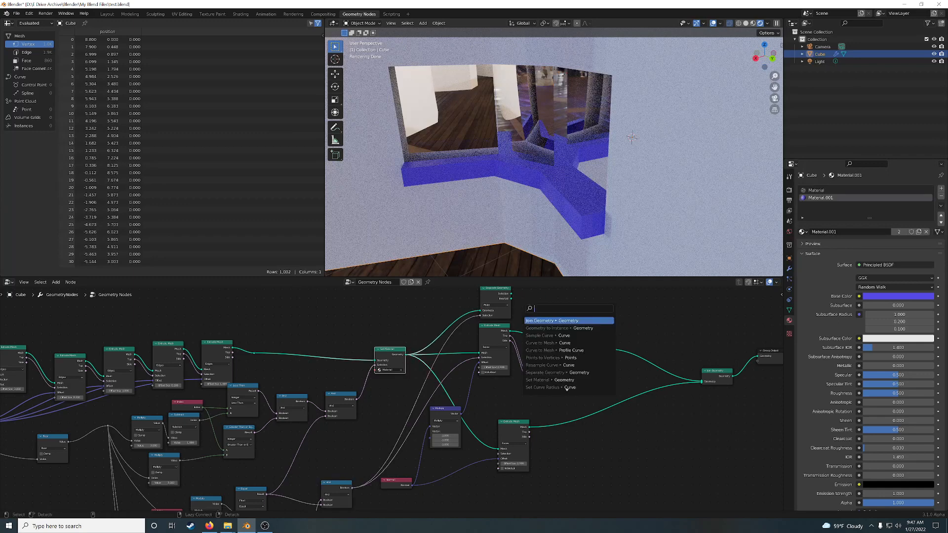
# Send Separate Geometry's Selection output to the Group Output and set the node's domain to Face.
pyautogui.keyDown('ctrl'); pyautogui.keyDown('shift'); pyautogui.click(490, 295); pyautogui.keyUp('shift'); pyautogui.keyUp('ctrl')
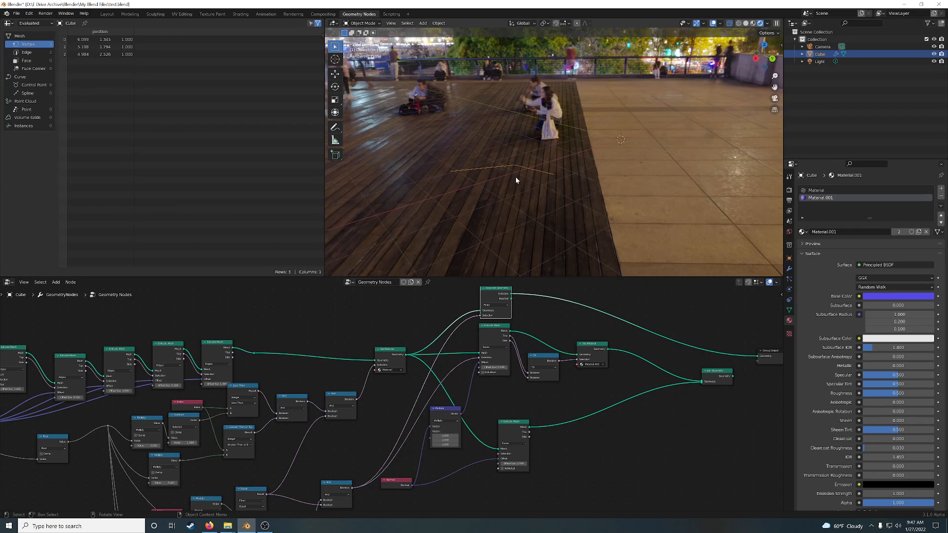
pyautogui.click(496, 305)
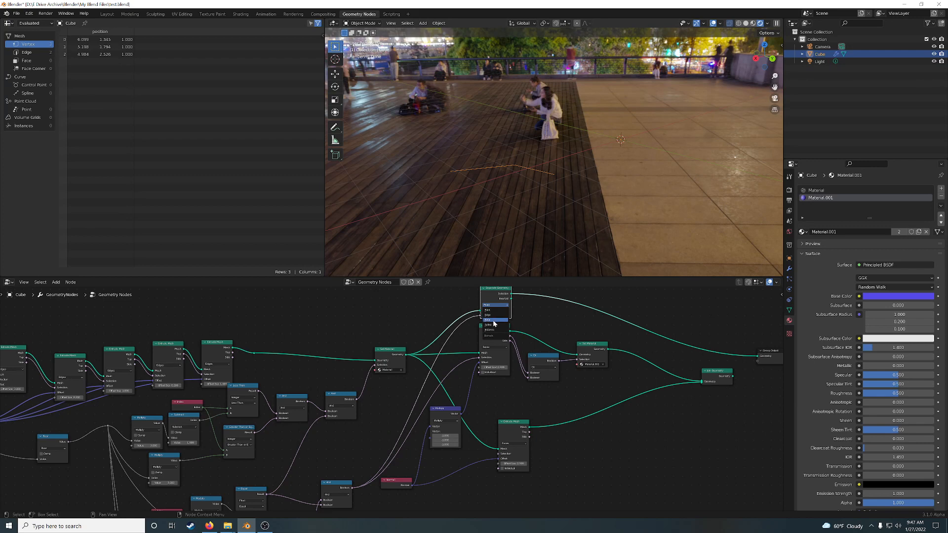
pyautogui.click(494, 320)
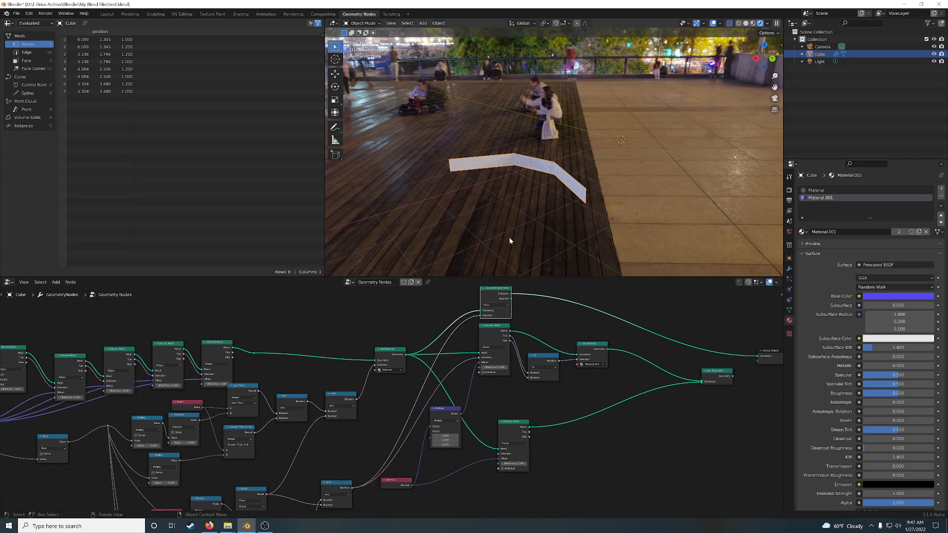
# Place Separate Geometry ahead of the upper Extrude Mesh and feed its Selection output into that node's Mesh input.
pyautogui.moveTo(493, 300); pyautogui.dragTo(456, 314)
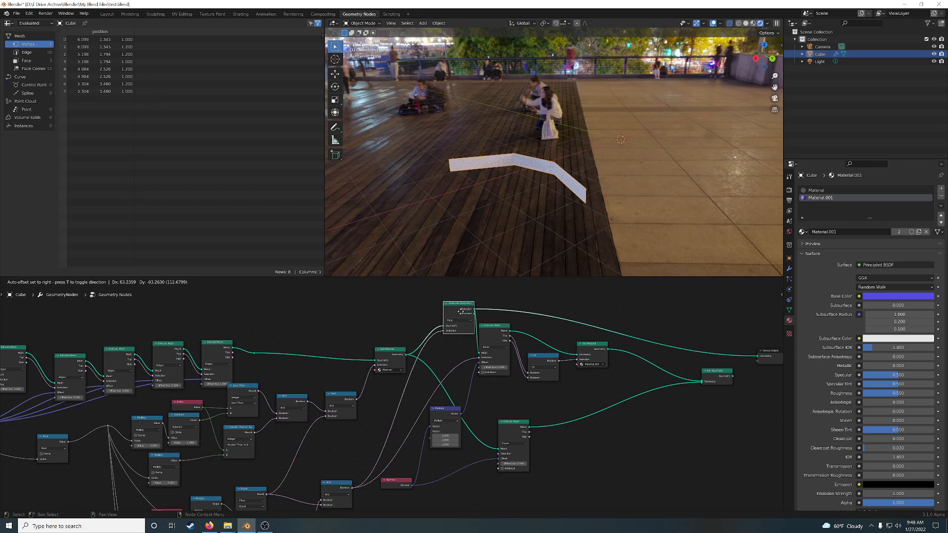
pyautogui.click(746, 24)
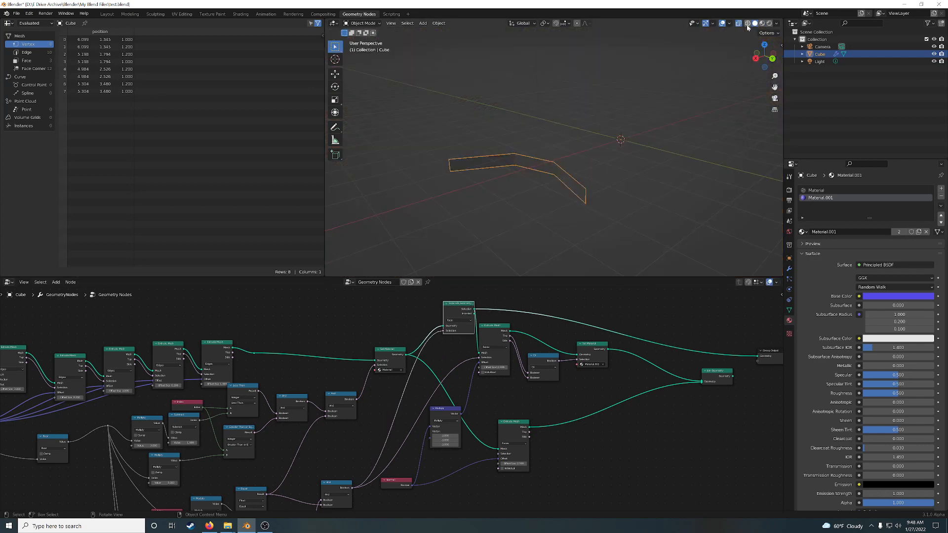
pyautogui.click(769, 23)
# Route Join Geometry back to the Group Output after previewing the Material.001 Set Material, and inspect the window opening.
pyautogui.keyDown('ctrl'); pyautogui.keyDown('shift'); pyautogui.click(591, 345); pyautogui.keyUp('shift'); pyautogui.keyUp('ctrl')
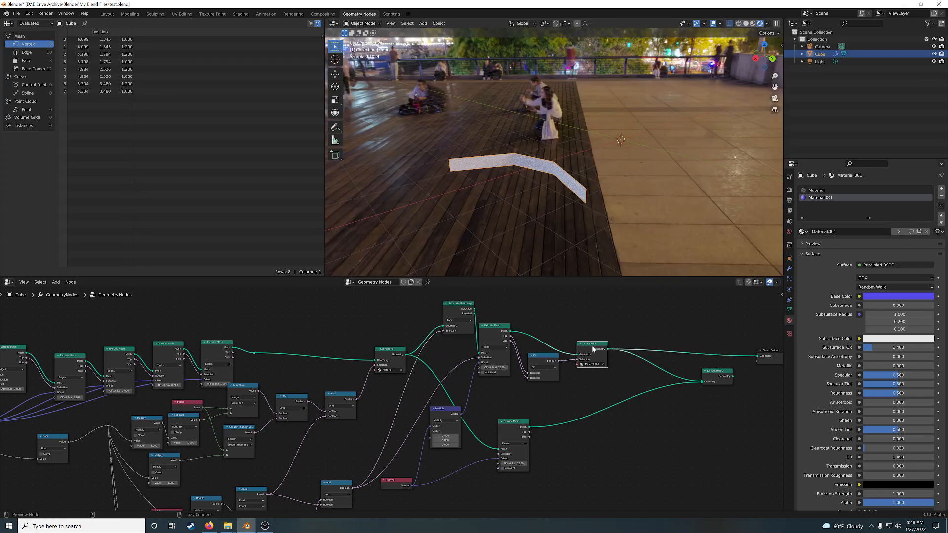
pyautogui.keyDown('ctrl'); pyautogui.keyDown('shift'); pyautogui.click(715, 380); pyautogui.keyUp('shift'); pyautogui.keyUp('ctrl')
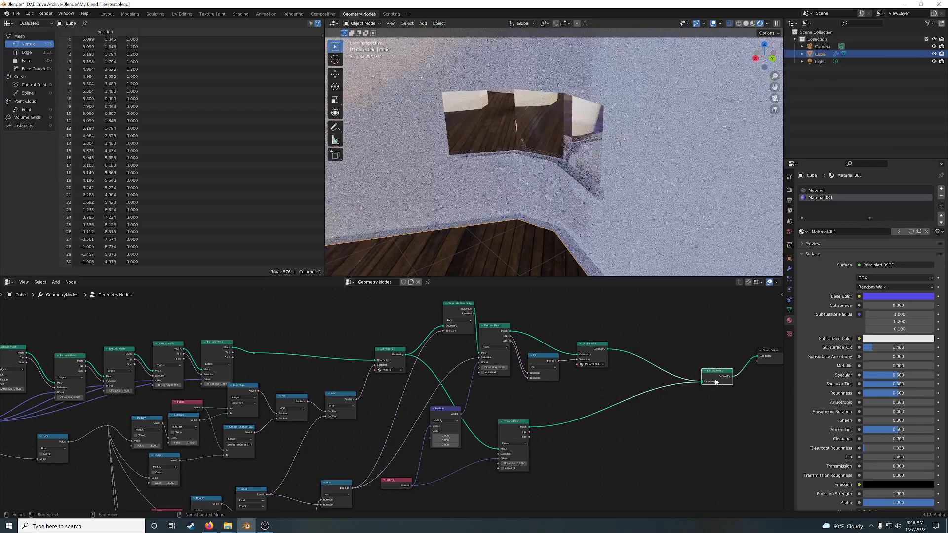
pyautogui.moveTo(620, 212); pyautogui.dragTo(633, 224, button='middle')
pyautogui.scroll(3, 567, 237)
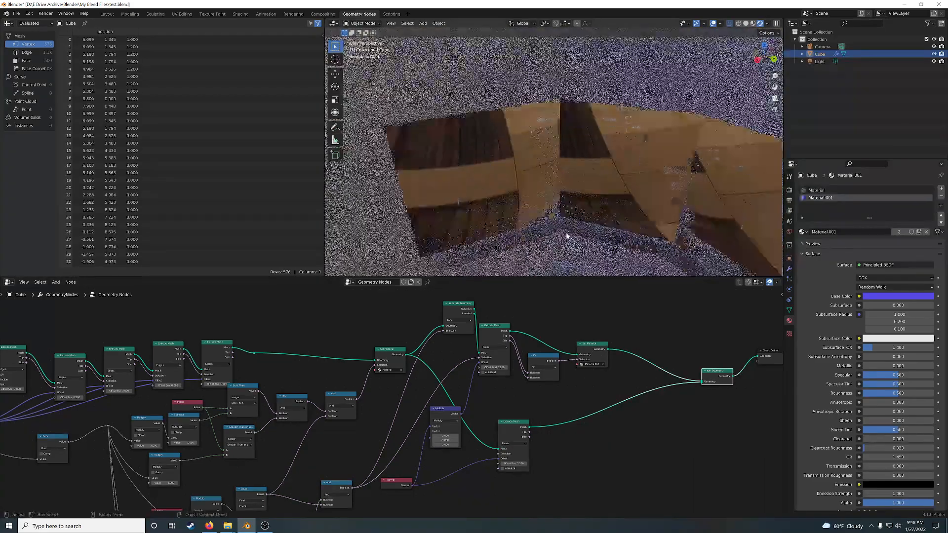
# Space out the upper Extrude Mesh, Or, Material.001 Set Material, Separate Geometry and Join Geometry nodes in the node graph.
pyautogui.scroll(4, 599, 214)
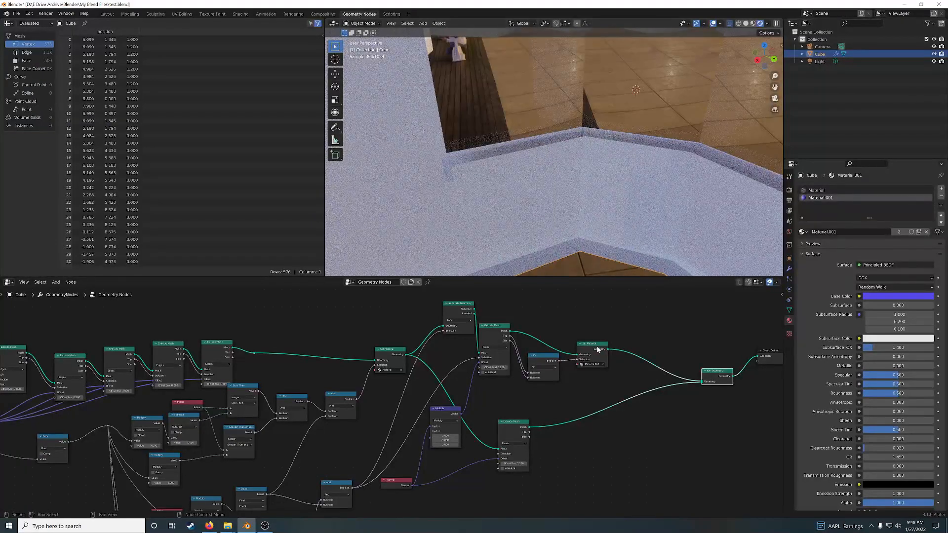
pyautogui.moveTo(597, 350); pyautogui.dragTo(619, 348)
pyautogui.moveTo(539, 357); pyautogui.dragTo(558, 358)
pyautogui.moveTo(487, 326); pyautogui.dragTo(512, 321)
pyautogui.click(614, 345)
pyautogui.scroll(2, 523, 212)
pyautogui.moveTo(523, 212); pyautogui.dragTo(612, 171, button='middle')
pyautogui.moveTo(663, 414); pyautogui.dragTo(574, 413, button='middle')
pyautogui.moveTo(469, 357)
pyautogui.mouseDown()
pyautogui.moveTo(493, 360)
pyautogui.moveTo(485, 351)
pyautogui.mouseUp()
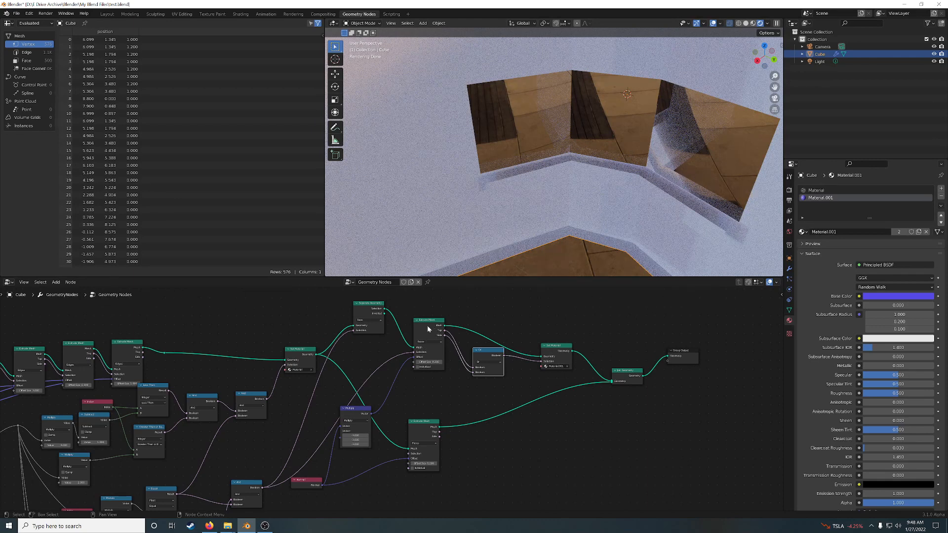
pyautogui.moveTo(367, 313); pyautogui.dragTo(420, 315)
pyautogui.moveTo(627, 376); pyautogui.dragTo(618, 380)
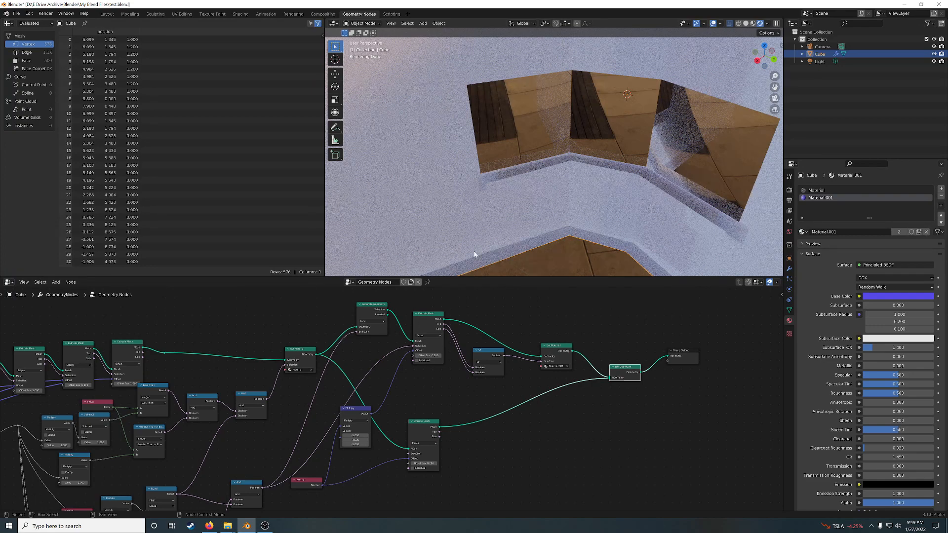
# Switch the viewport to wireframe shading and raise the Material.001 Set Material node to the upper Extrude Mesh's row.
pyautogui.scroll(3, 568, 200)
pyautogui.moveTo(575, 202)
pyautogui.mouseDown(button='middle')
pyautogui.moveTo(585, 204)
pyautogui.moveTo(592, 174)
pyautogui.moveTo(622, 182)
pyautogui.moveTo(668, 135)
pyautogui.moveTo(700, 158)
pyautogui.moveTo(669, 157)
pyautogui.mouseUp(button='middle')
pyautogui.click(745, 23)
pyautogui.click(748, 24)
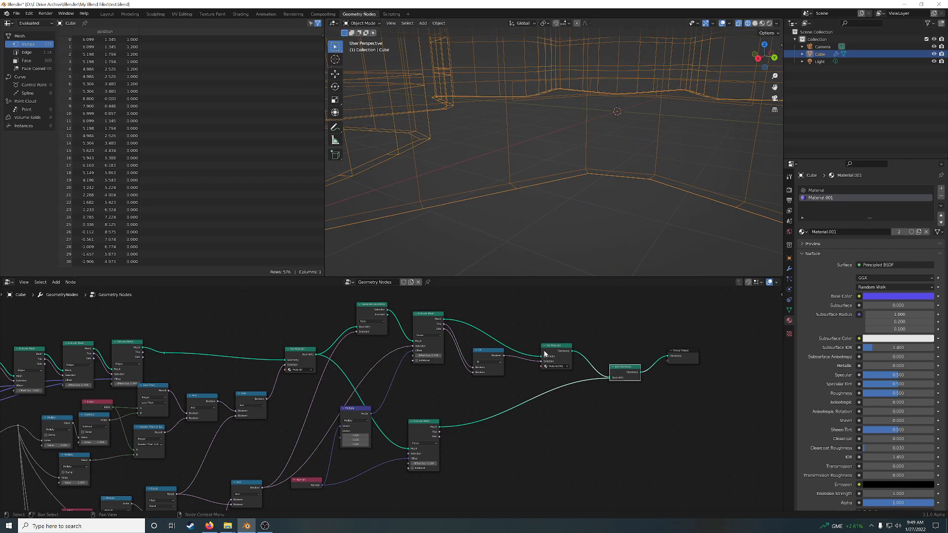
pyautogui.moveTo(548, 349); pyautogui.dragTo(555, 324)
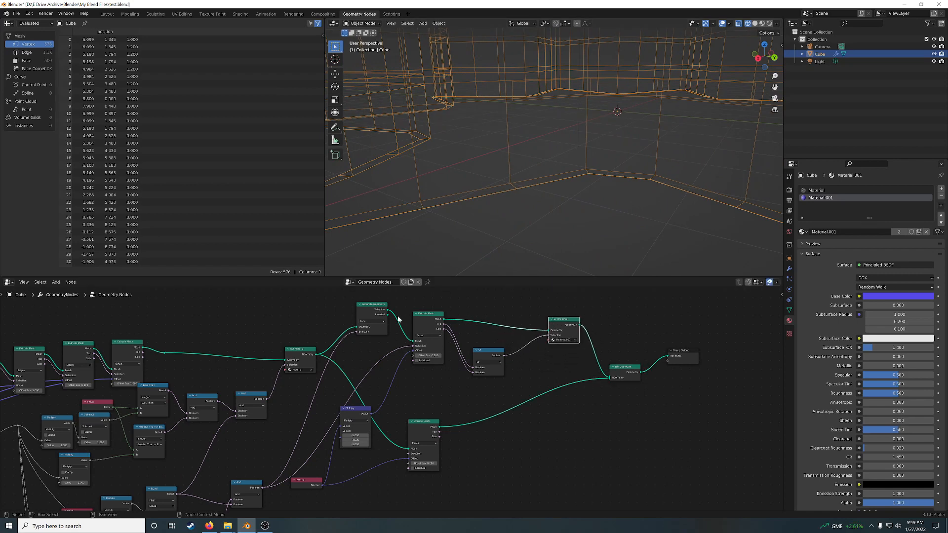
pyautogui.moveTo(388, 314)
pyautogui.mouseDown()
pyautogui.moveTo(409, 346)
pyautogui.moveTo(501, 354)
pyautogui.moveTo(351, 334)
pyautogui.moveTo(394, 323)
pyautogui.moveTo(388, 316)
pyautogui.mouseUp()
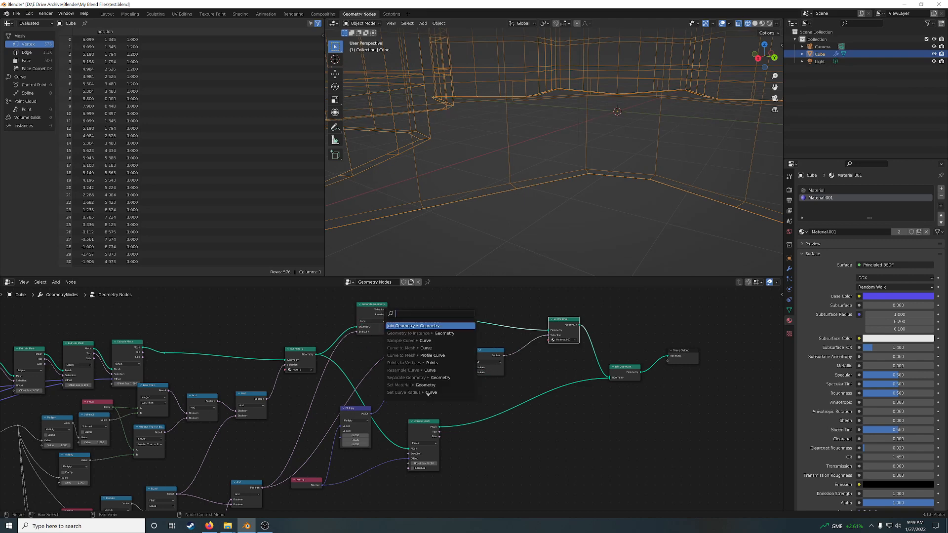
pyautogui.moveTo(307, 355)
pyautogui.mouseDown()
pyautogui.moveTo(307, 346)
pyautogui.moveTo(307, 354)
pyautogui.mouseUp()
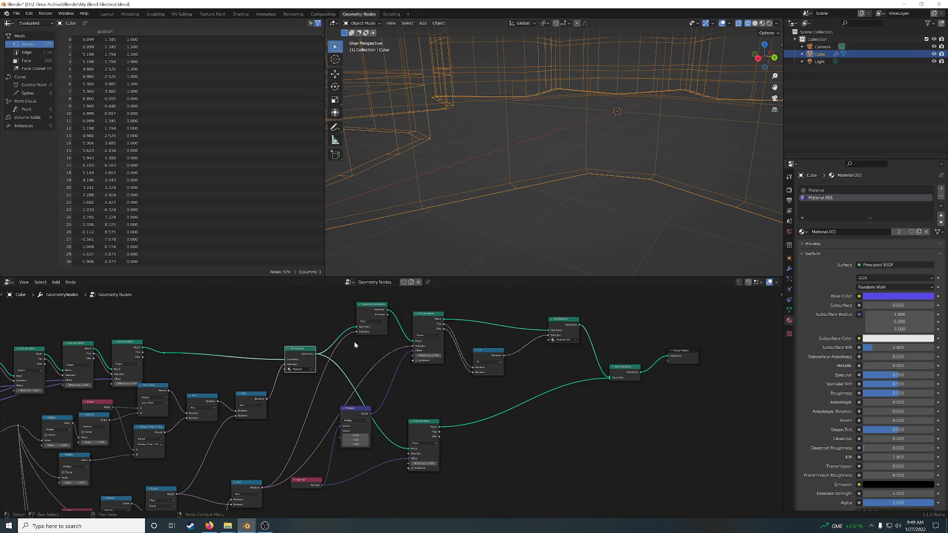
pyautogui.moveTo(378, 311)
pyautogui.mouseDown()
pyautogui.moveTo(372, 330)
pyautogui.moveTo(377, 323)
pyautogui.mouseUp()
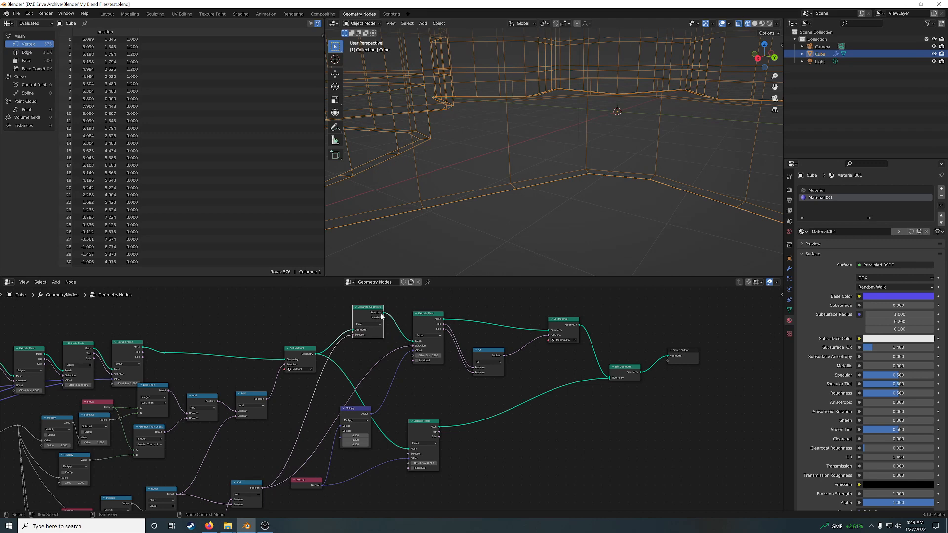
pyautogui.moveTo(413, 344)
pyautogui.moveTo(384, 318)
pyautogui.mouseDown()
pyautogui.moveTo(393, 332)
pyautogui.moveTo(384, 317)
pyautogui.mouseUp()
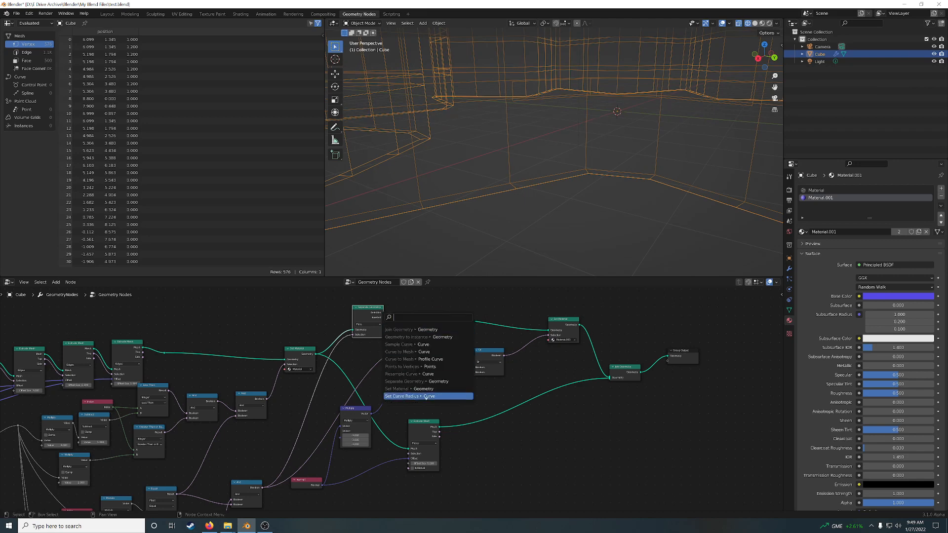
# Reposition the two face Extrude Mesh nodes and link Separate Geometry's Inverted output to Join Geometry.
pyautogui.moveTo(418, 433); pyautogui.dragTo(431, 408)
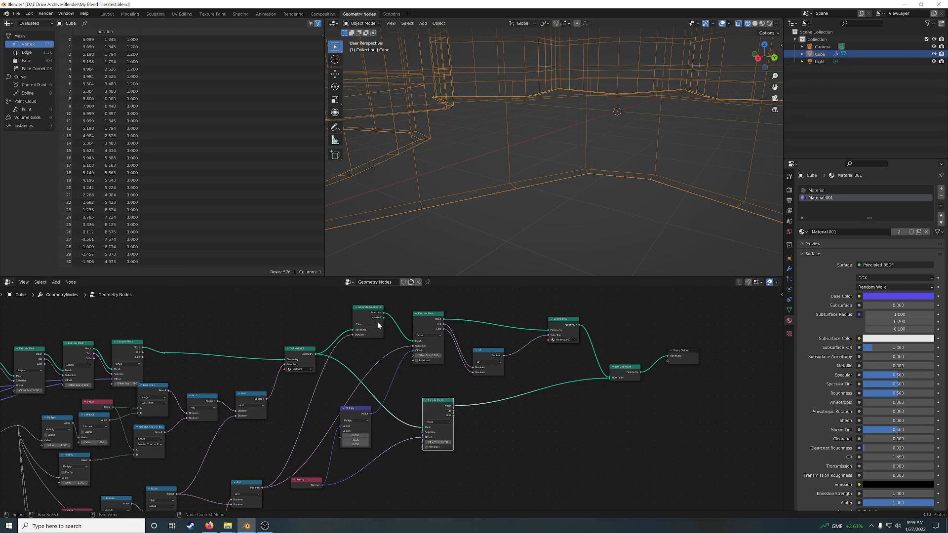
pyautogui.click(423, 324)
pyautogui.moveTo(425, 325); pyautogui.dragTo(427, 320)
pyautogui.moveTo(384, 318); pyautogui.dragTo(609, 377)
pyautogui.moveTo(435, 409); pyautogui.dragTo(435, 409)
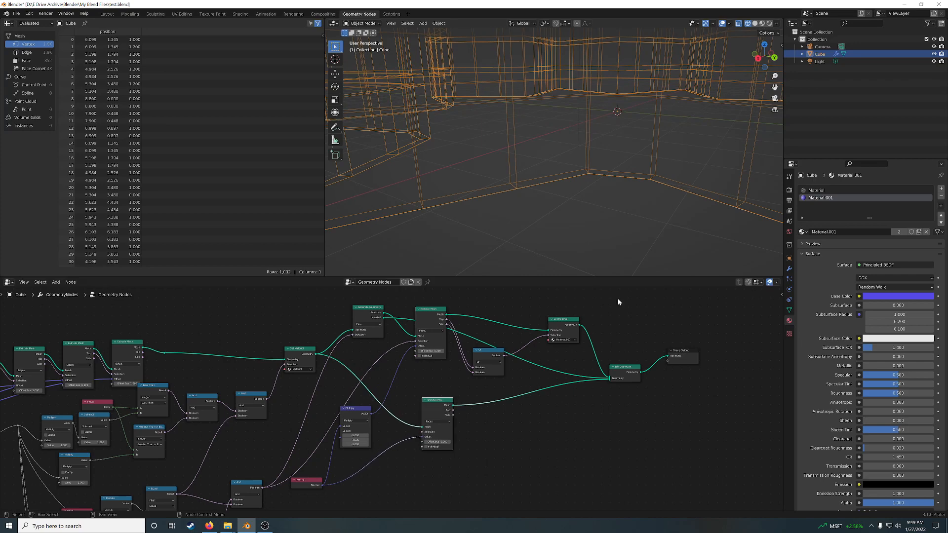
# Return the viewport to rendered shading and examine the walls and window openings from several angles.
pyautogui.click(754, 23)
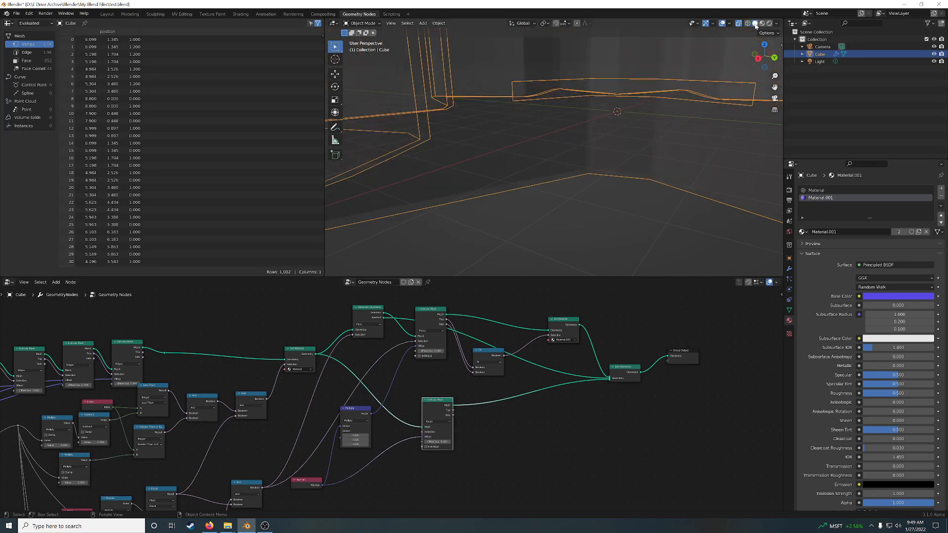
pyautogui.click(768, 24)
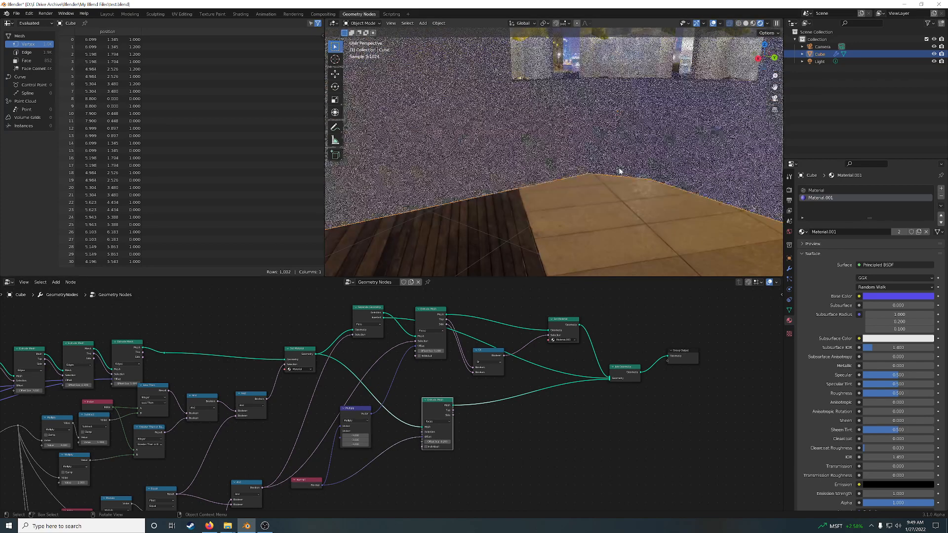
pyautogui.moveTo(650, 142); pyautogui.dragTo(580, 182, button='middle')
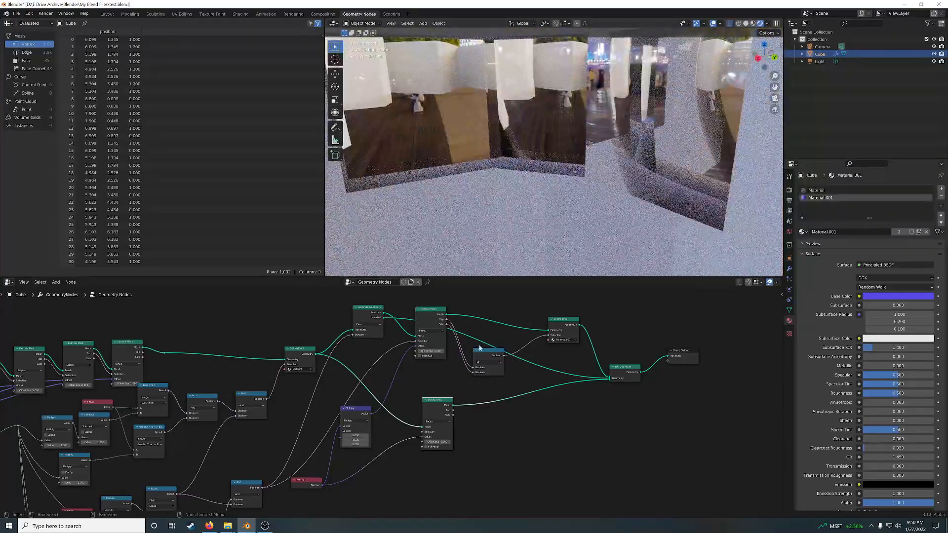
pyautogui.click(425, 320)
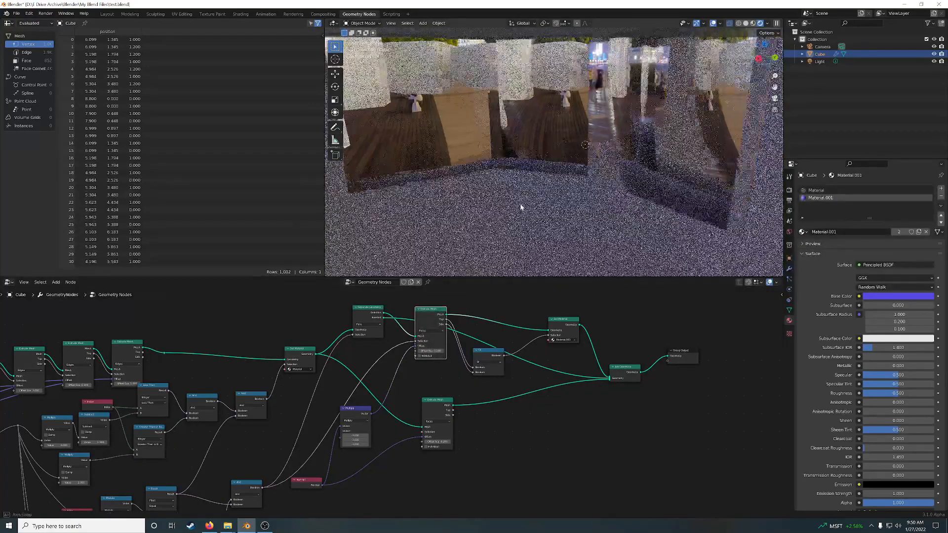
pyautogui.moveTo(528, 207); pyautogui.dragTo(533, 206, button='middle')
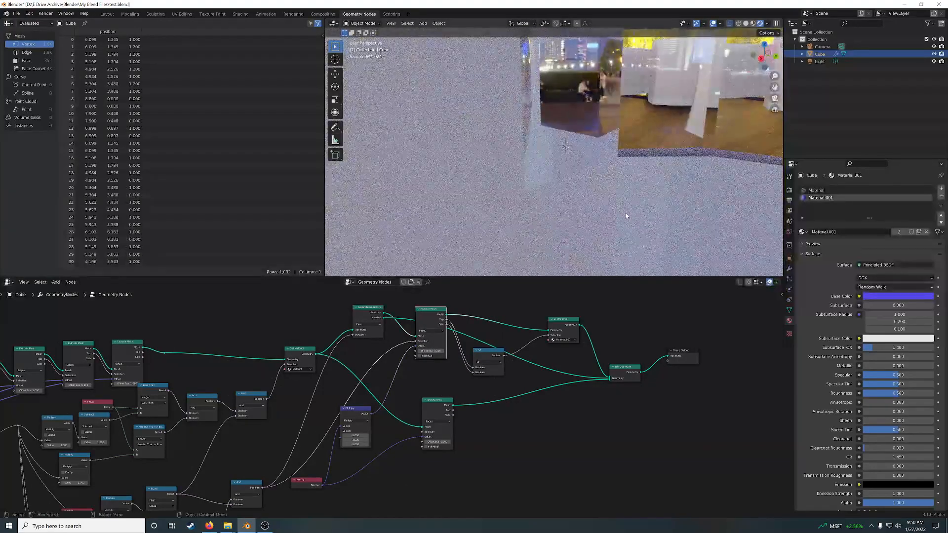
# Move the Or node above the Material.001 Set Material and cut the upper Extrude Mesh's Top and Side links into it.
pyautogui.moveTo(495, 332); pyautogui.dragTo(502, 296)
pyautogui.click(570, 357)
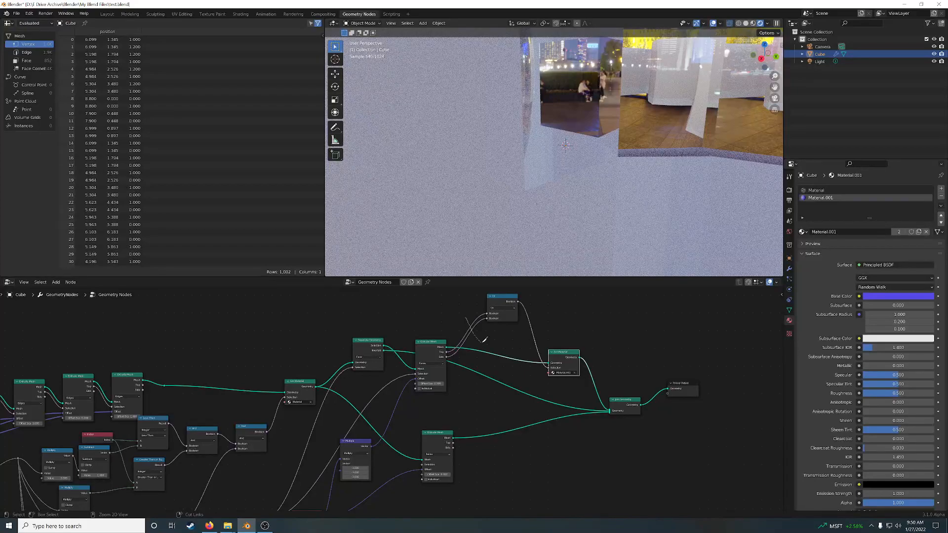
pyautogui.keyDown('ctrl'); pyautogui.moveTo(466, 321); pyautogui.dragTo(485, 340, button='right'); pyautogui.keyUp('ctrl')
pyautogui.moveTo(551, 353); pyautogui.dragTo(554, 357)
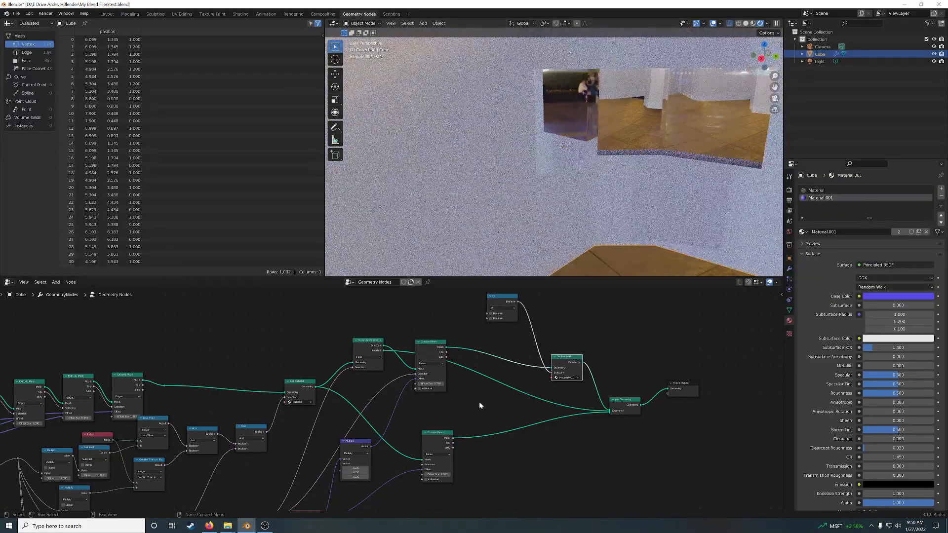
# Cut the link into the upper Extrude Mesh's Selection input and connect its Top and Side outputs to the Or node's two inputs.
pyautogui.moveTo(479, 401); pyautogui.dragTo(580, 376, button='middle')
pyautogui.keyDown('ctrl'); pyautogui.moveTo(493, 349); pyautogui.dragTo(497, 364, button='right'); pyautogui.keyUp('ctrl')
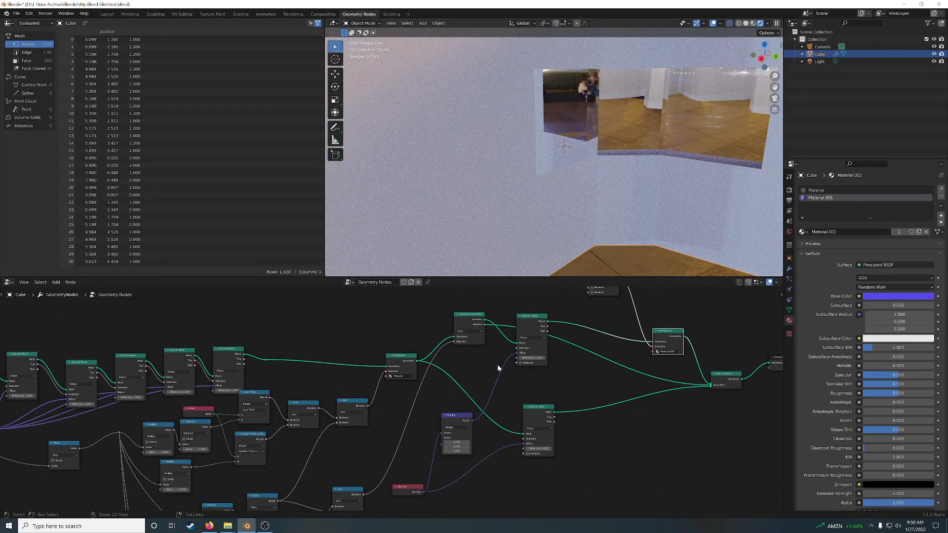
pyautogui.moveTo(666, 333); pyautogui.dragTo(660, 346)
pyautogui.moveTo(648, 318); pyautogui.dragTo(625, 352, button='middle')
pyautogui.moveTo(524, 359); pyautogui.dragTo(564, 321)
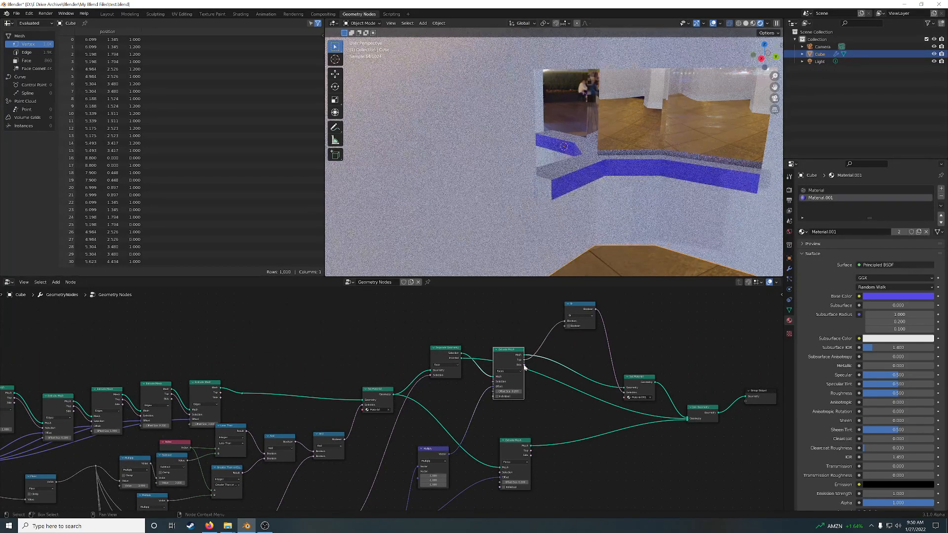
pyautogui.moveTo(525, 364); pyautogui.dragTo(564, 327)
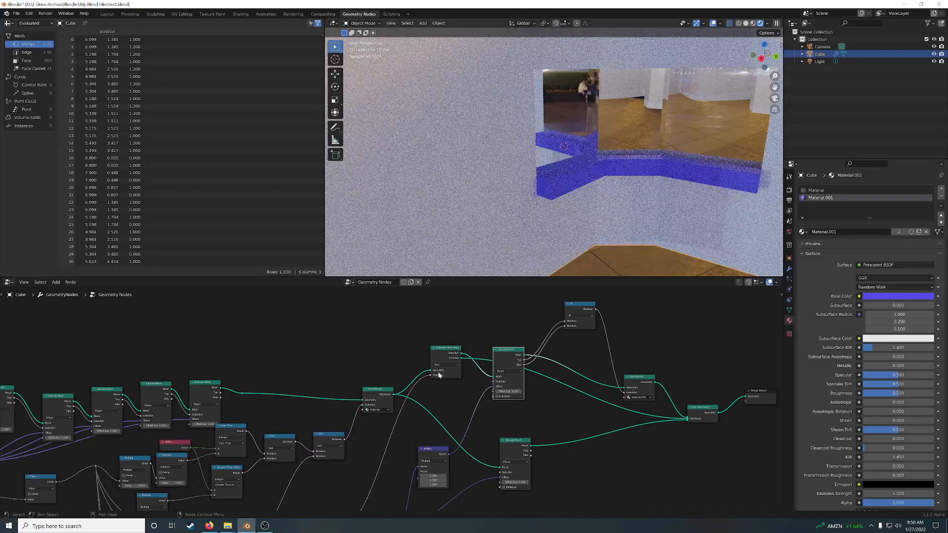
# Tidy the sill branch by rearranging the upper Extrude Mesh, Separate Geometry and Material.001 Set Material nodes.
pyautogui.moveTo(457, 397); pyautogui.dragTo(468, 333, button='middle')
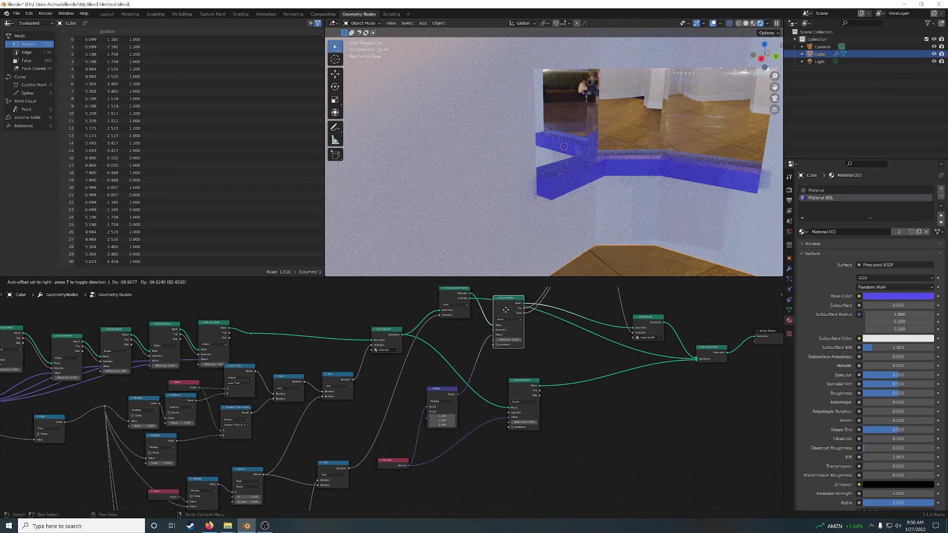
pyautogui.moveTo(573, 354); pyautogui.dragTo(518, 420, button='middle')
pyautogui.moveTo(463, 353); pyautogui.dragTo(479, 312)
pyautogui.moveTo(399, 345); pyautogui.dragTo(401, 340)
pyautogui.moveTo(412, 371); pyautogui.dragTo(412, 401, button='middle')
pyautogui.moveTo(480, 341); pyautogui.dragTo(477, 331)
pyautogui.moveTo(657, 359); pyautogui.dragTo(432, 371, button='middle')
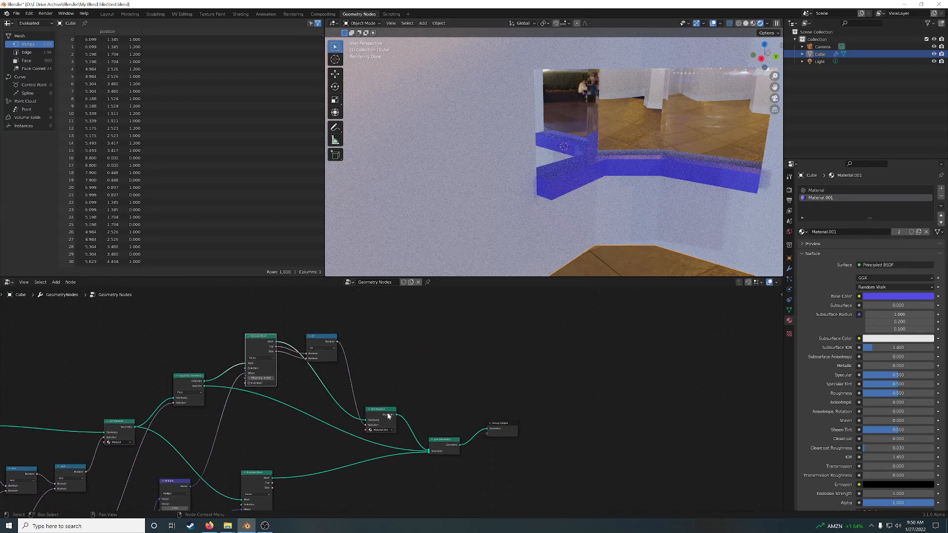
pyautogui.moveTo(389, 417); pyautogui.dragTo(403, 402)
# Examine the colored window sill from inside and outside the star-shaped walls.
pyautogui.moveTo(628, 198); pyautogui.dragTo(610, 220, button='middle')
pyautogui.scroll(10, 609, 219)
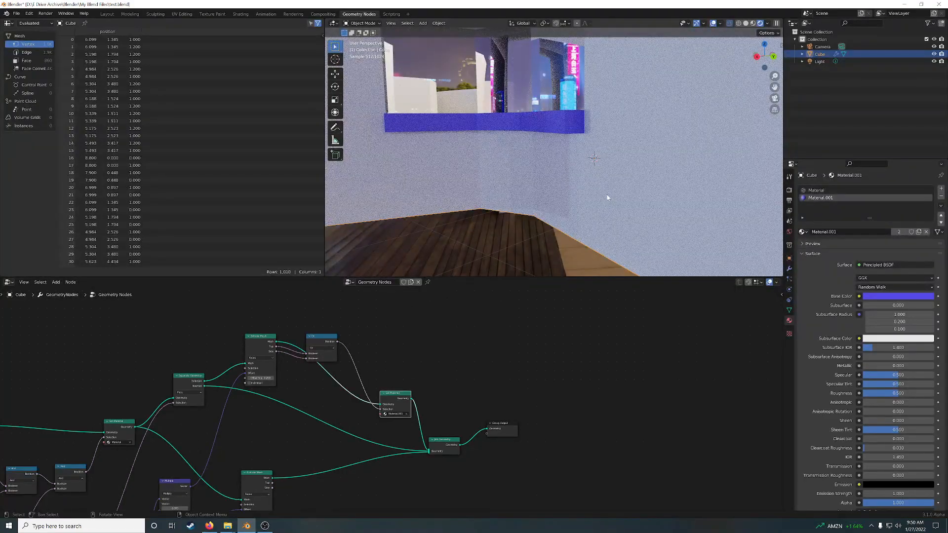
pyautogui.moveTo(611, 201); pyautogui.dragTo(588, 190, button='middle')
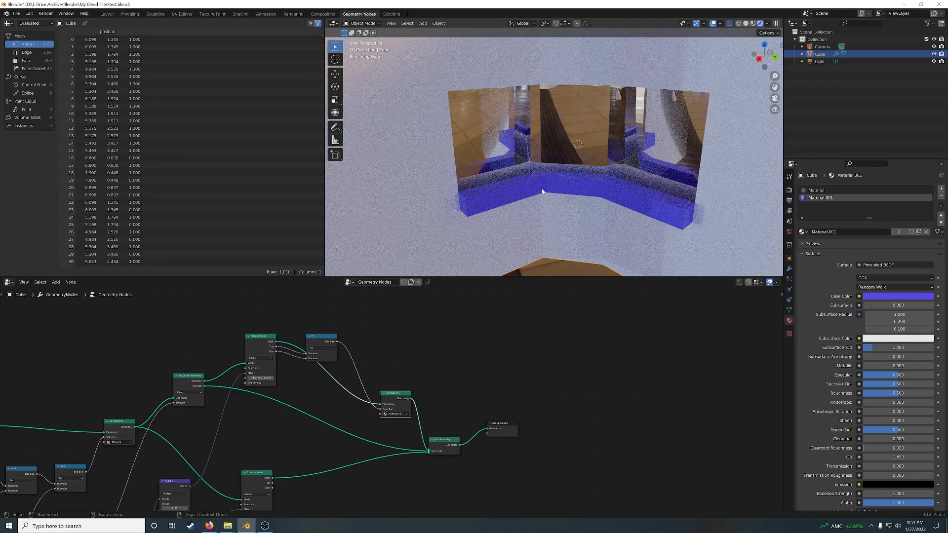
pyautogui.moveTo(533, 198); pyautogui.dragTo(656, 179, button='middle')
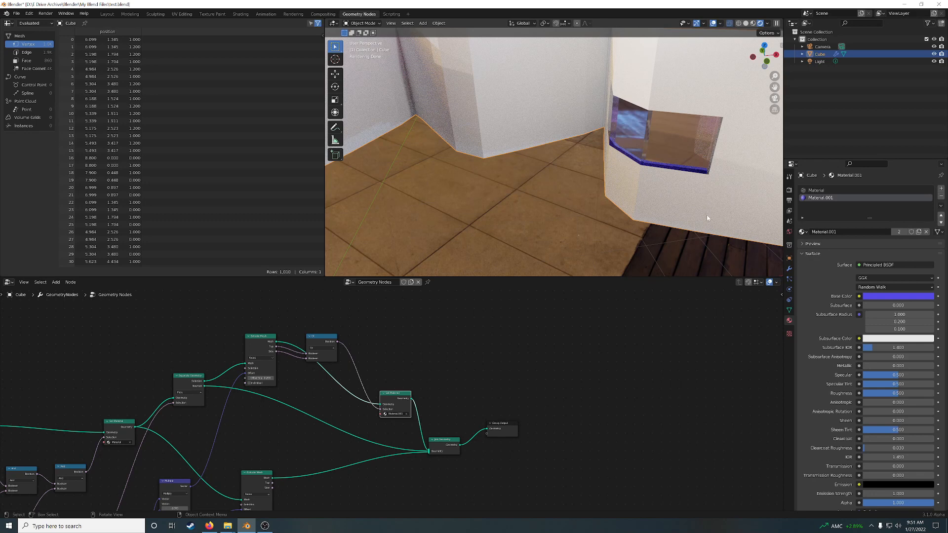
# Feed Separate Geometry's Inverted output into the lower Extrude Mesh's Mesh input and inspect the sill from outside.
pyautogui.moveTo(489, 386); pyautogui.dragTo(603, 342, button='middle')
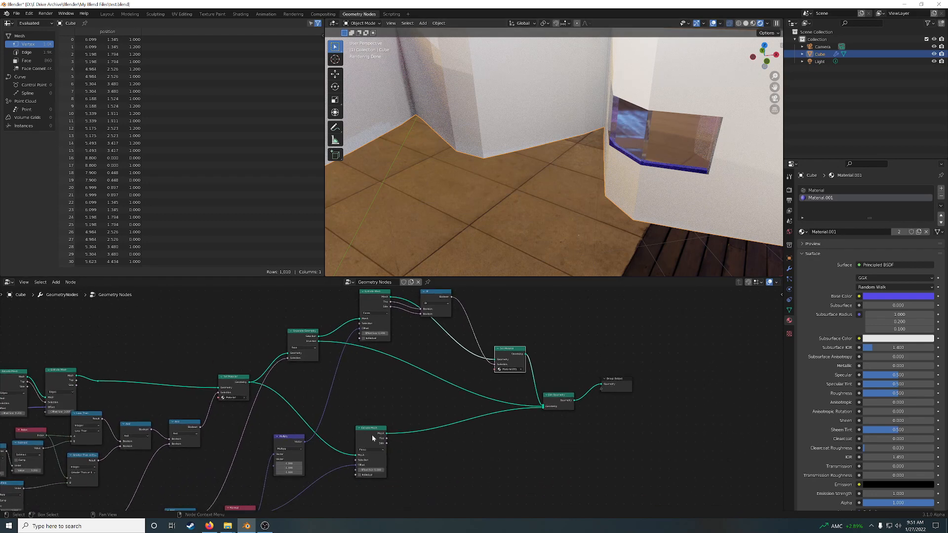
pyautogui.moveTo(373, 437); pyautogui.dragTo(396, 418)
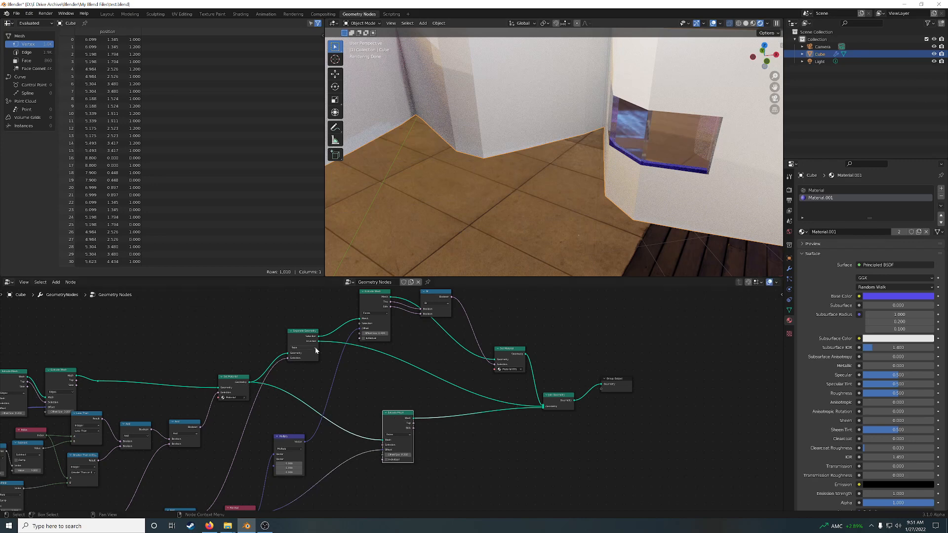
pyautogui.moveTo(319, 341); pyautogui.dragTo(339, 350)
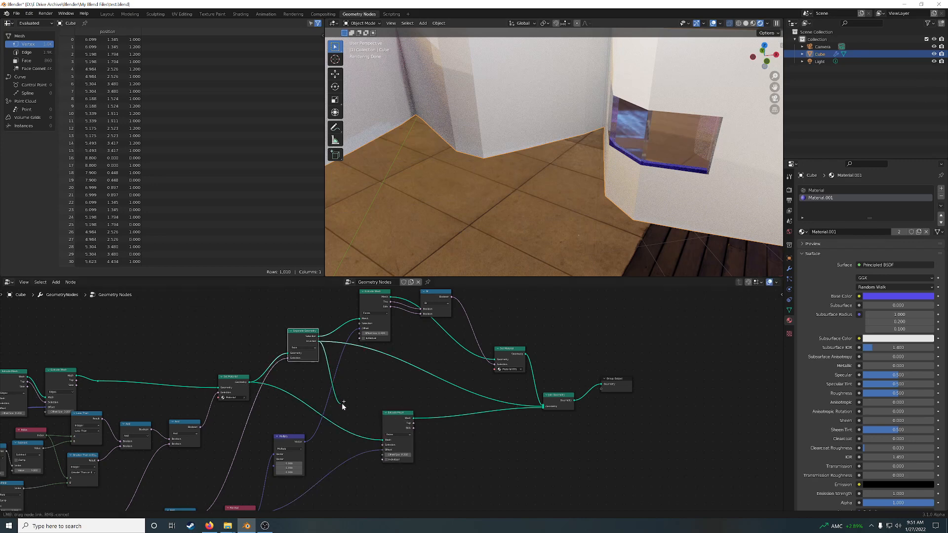
pyautogui.moveTo(341, 403); pyautogui.dragTo(386, 443)
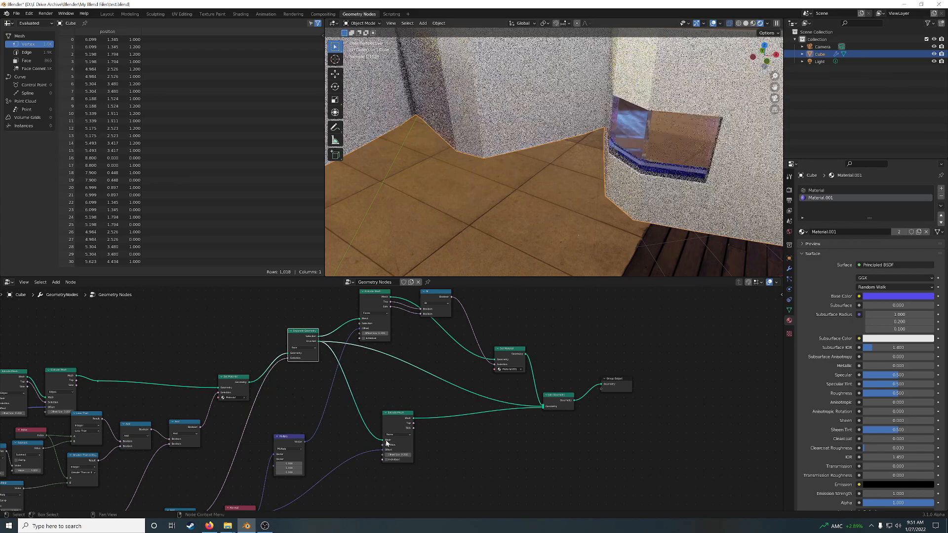
pyautogui.moveTo(684, 193); pyautogui.dragTo(621, 181, button='middle')
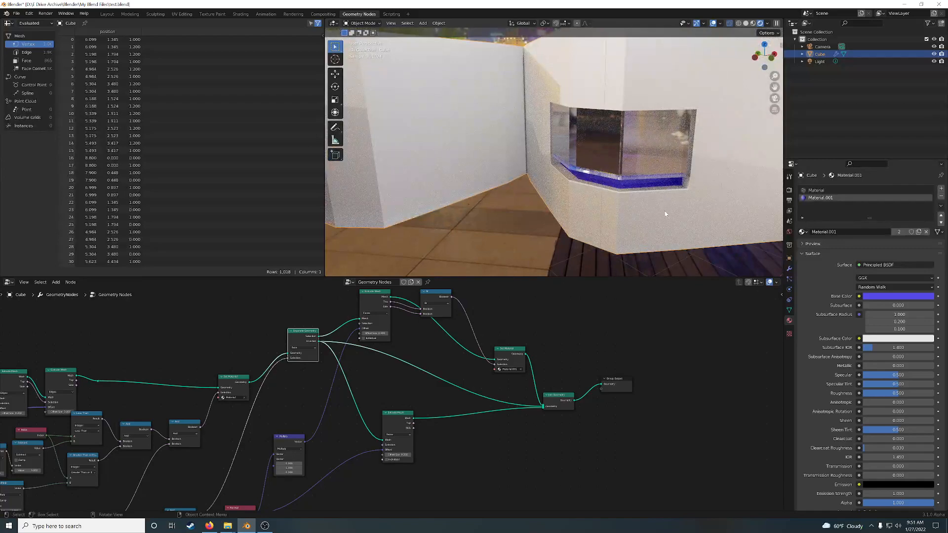
pyautogui.moveTo(661, 212); pyautogui.dragTo(618, 217, button='middle')
pyautogui.scroll(-3, 481, 377)
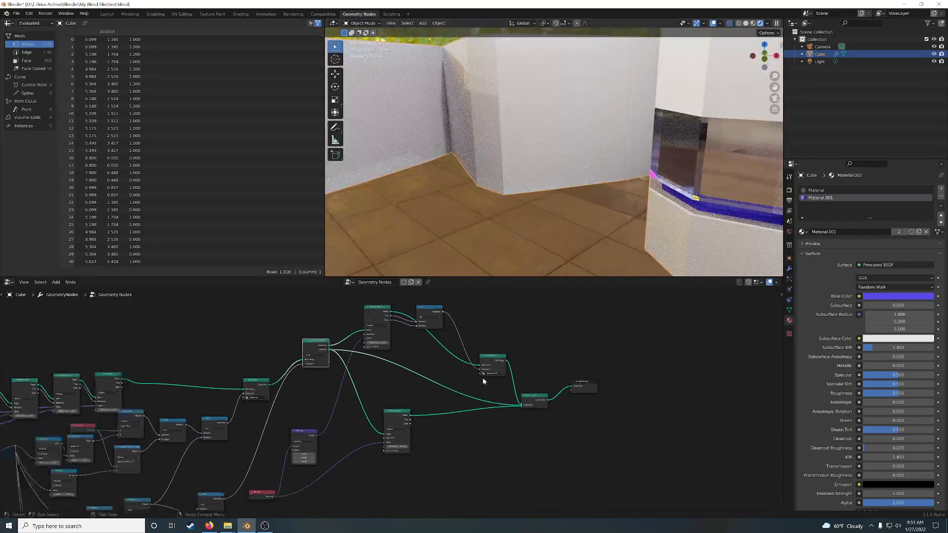
pyautogui.moveTo(440, 377); pyautogui.dragTo(462, 432, button='middle')
pyautogui.click(395, 374)
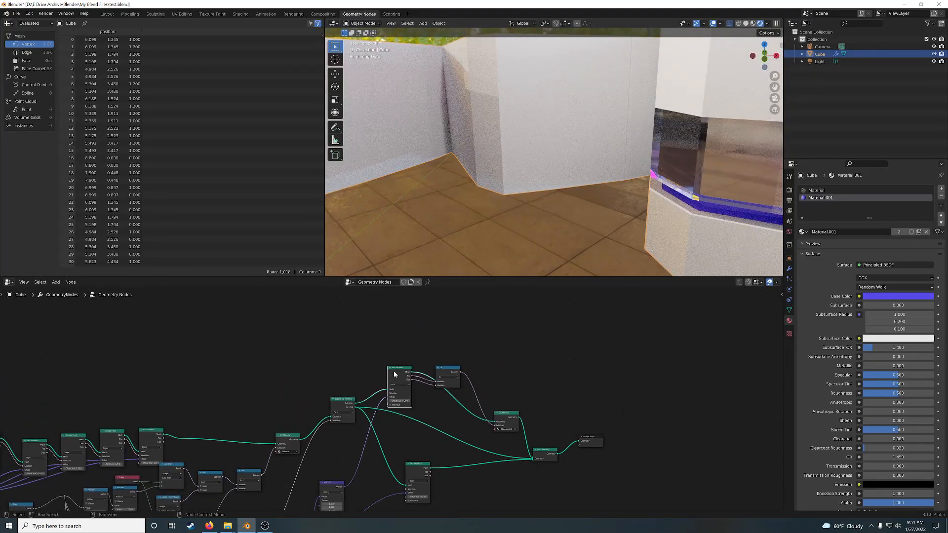
pyautogui.hotkey('shift', 'd')
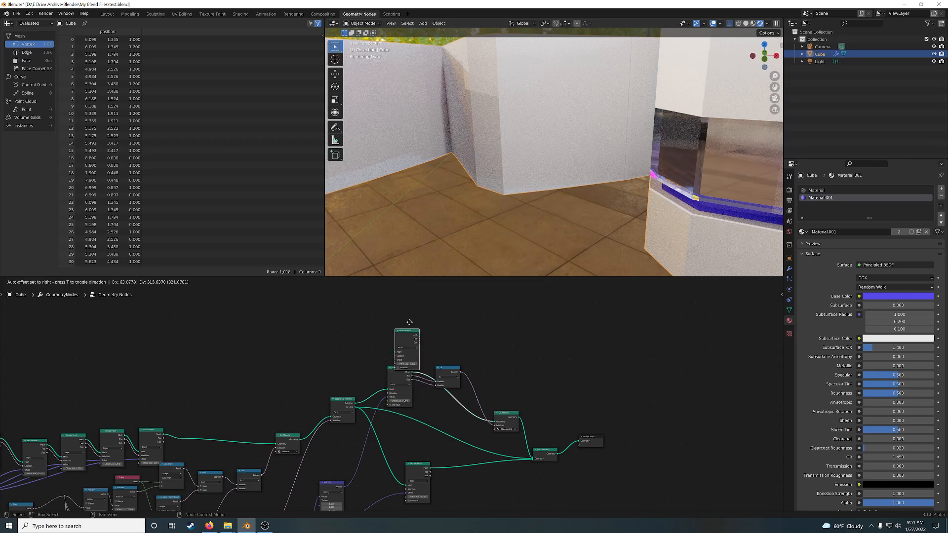
pyautogui.click(441, 316)
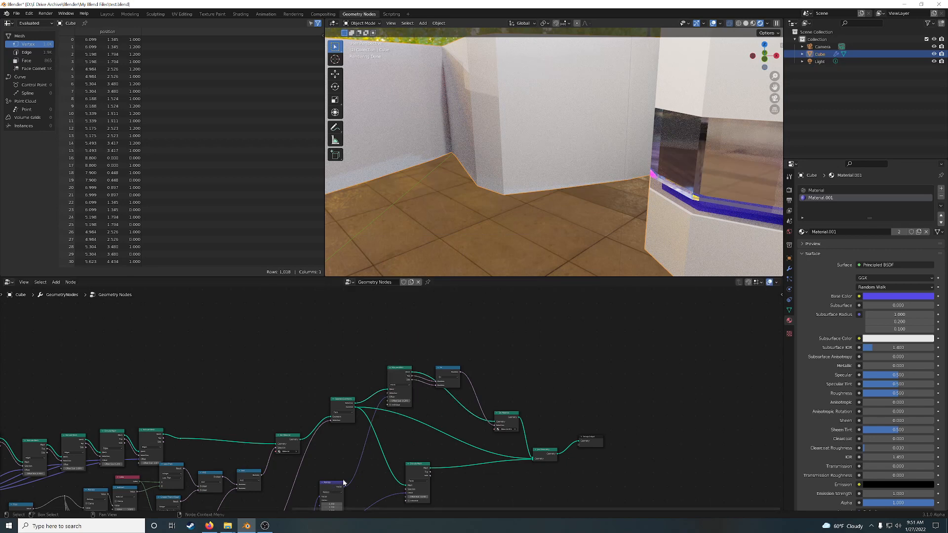
# Duplicate the sill branch's Extrude Mesh, Or and Material.001 Set Material nodes and place the copies above the originals.
pyautogui.moveTo(406, 439); pyautogui.dragTo(384, 420, button='middle')
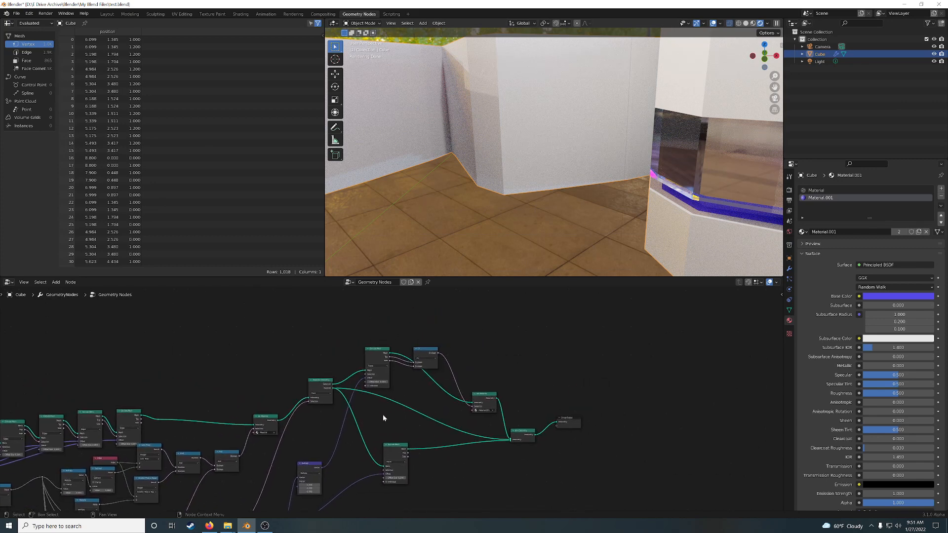
pyautogui.click(373, 351)
pyautogui.keyDown('shift'); pyautogui.click(419, 351); pyautogui.keyUp('shift')
pyautogui.keyDown('shift'); pyautogui.click(484, 402); pyautogui.keyUp('shift')
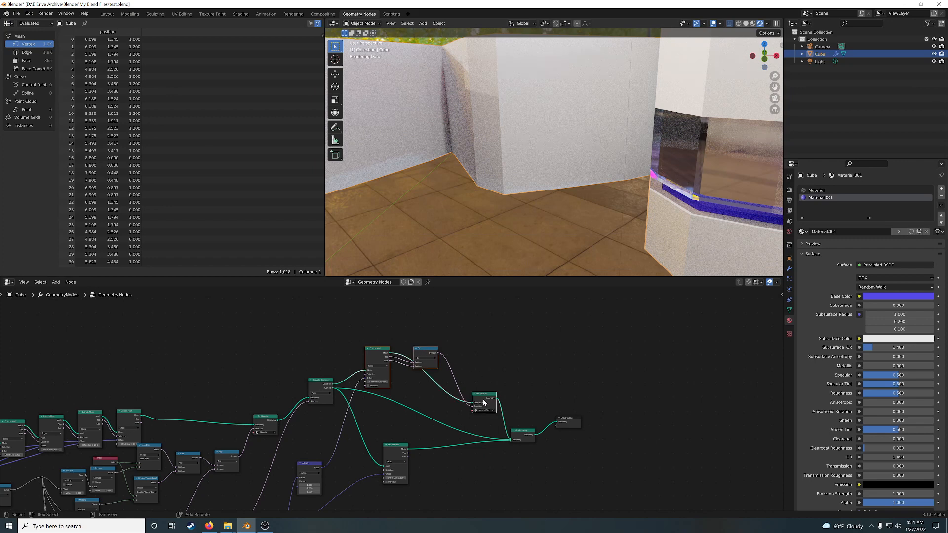
pyautogui.hotkey('shift', 'd')
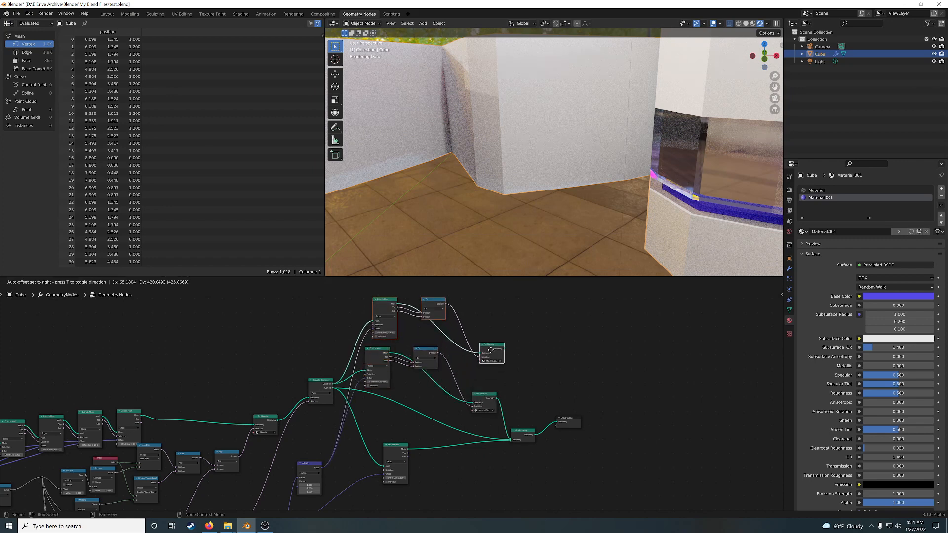
pyautogui.click(485, 352)
# Connect the Normal node to the duplicated Extrude Mesh's Offset and the duplicated Set Material's Geometry output to Join Geometry.
pyautogui.moveTo(339, 461); pyautogui.dragTo(373, 406, button='middle')
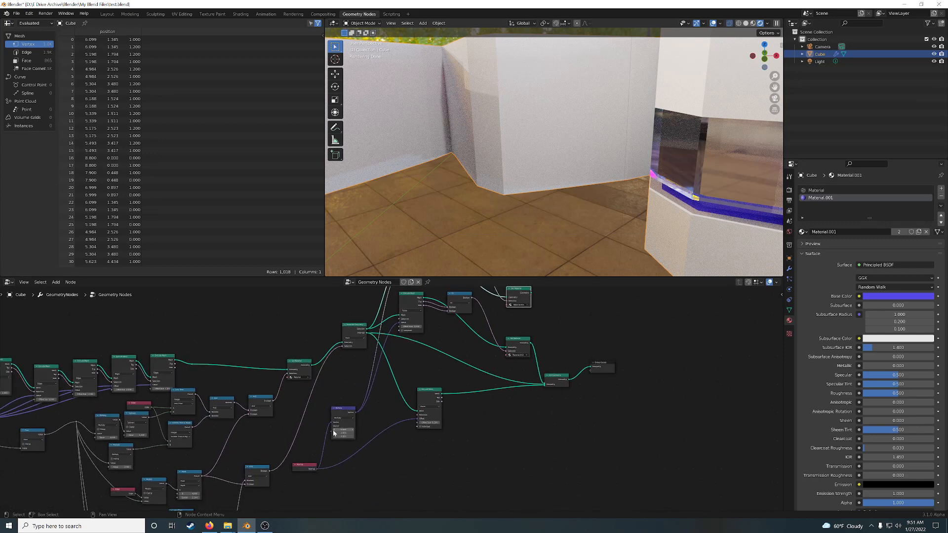
pyautogui.moveTo(317, 467); pyautogui.dragTo(402, 311)
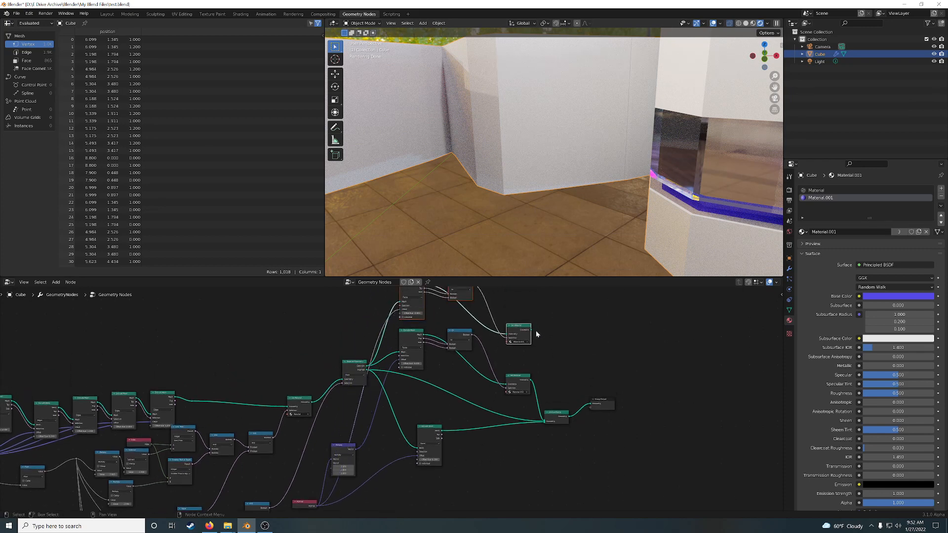
pyautogui.moveTo(531, 330); pyautogui.dragTo(545, 421)
# Set the duplicated sill Extrude Mesh's Offset Scale to 0.4 and inspect the sill from both sides of the wall.
pyautogui.moveTo(441, 324); pyautogui.dragTo(432, 372, button='middle')
pyautogui.scroll(3, 419, 373)
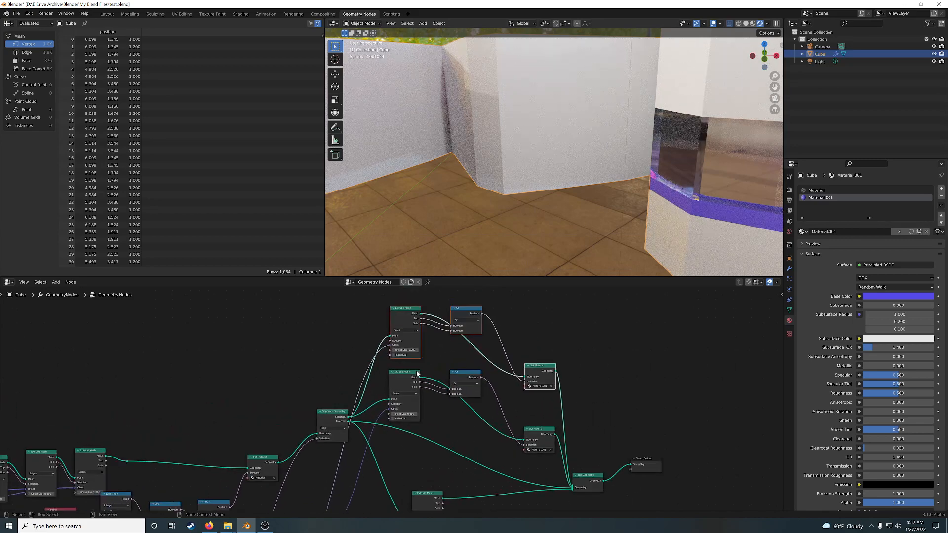
pyautogui.moveTo(703, 224); pyautogui.dragTo(688, 225, button='middle')
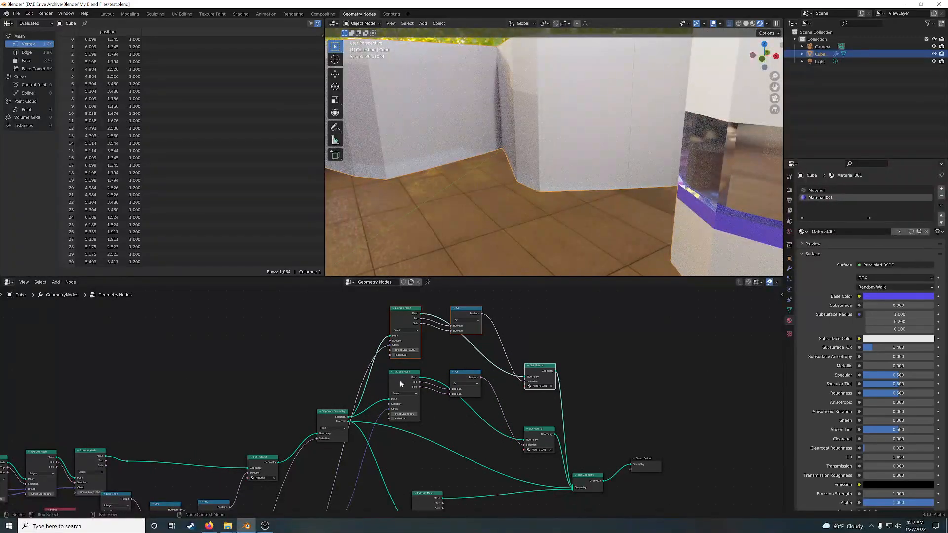
pyautogui.moveTo(426, 498); pyautogui.dragTo(409, 434)
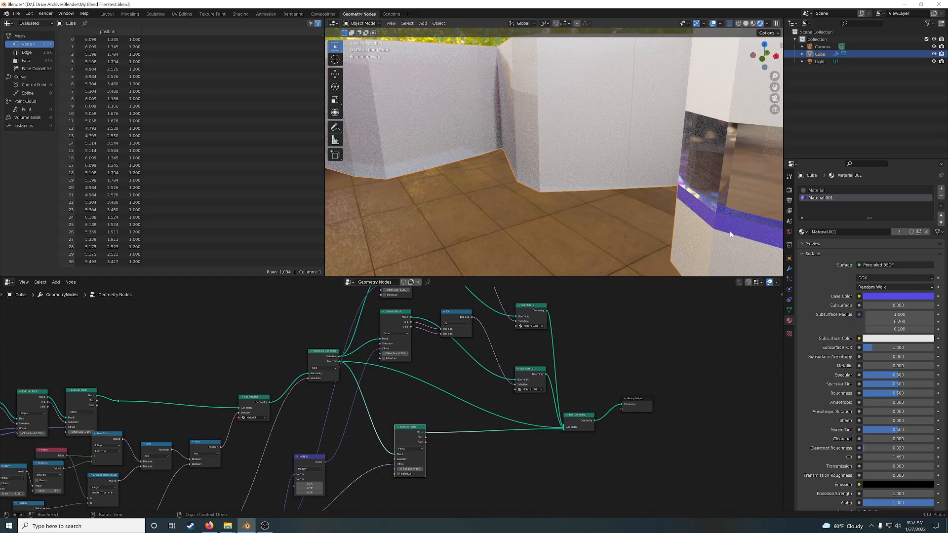
pyautogui.moveTo(451, 384); pyautogui.dragTo(452, 434, button='middle')
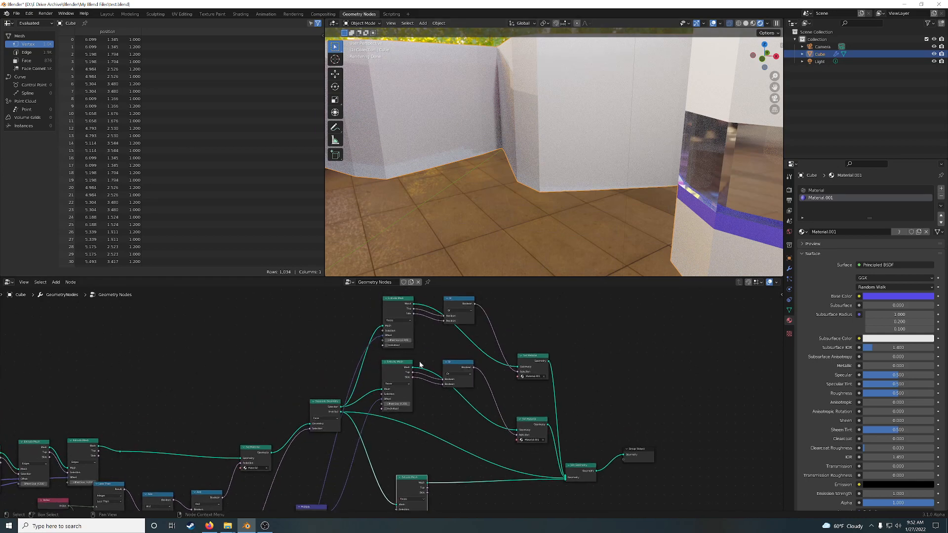
pyautogui.click(399, 340)
pyautogui.write('0.4')
pyautogui.press('Return')
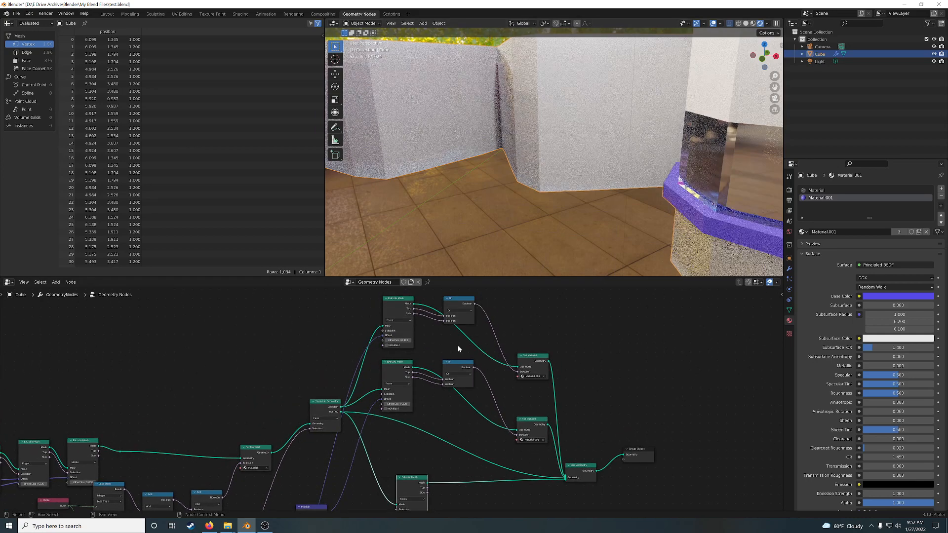
pyautogui.moveTo(551, 194); pyautogui.dragTo(612, 176, button='middle')
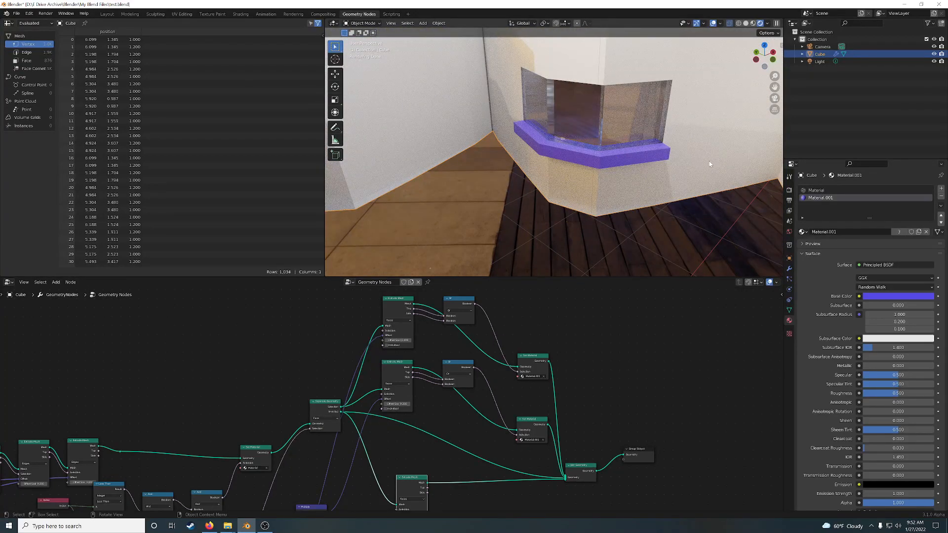
pyautogui.moveTo(645, 158); pyautogui.dragTo(584, 166, button='middle')
# Insert Set Shade Smooth nodes into the links from Separate Geometry's Inverted output and the lower Extrude Mesh to Join Geometry, moving Group Output aside.
pyautogui.moveTo(637, 449); pyautogui.dragTo(723, 451)
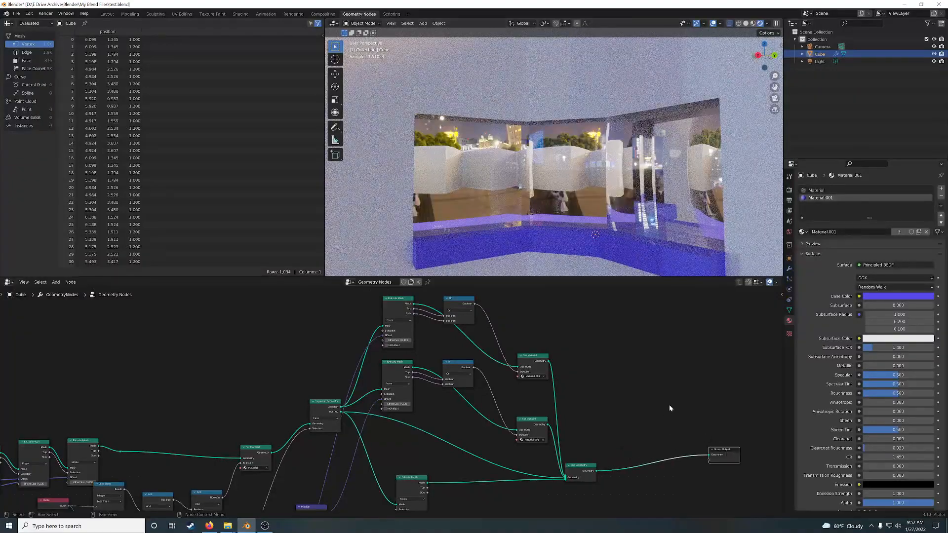
pyautogui.hotkey('shift', 'a')
pyautogui.click(647, 362)
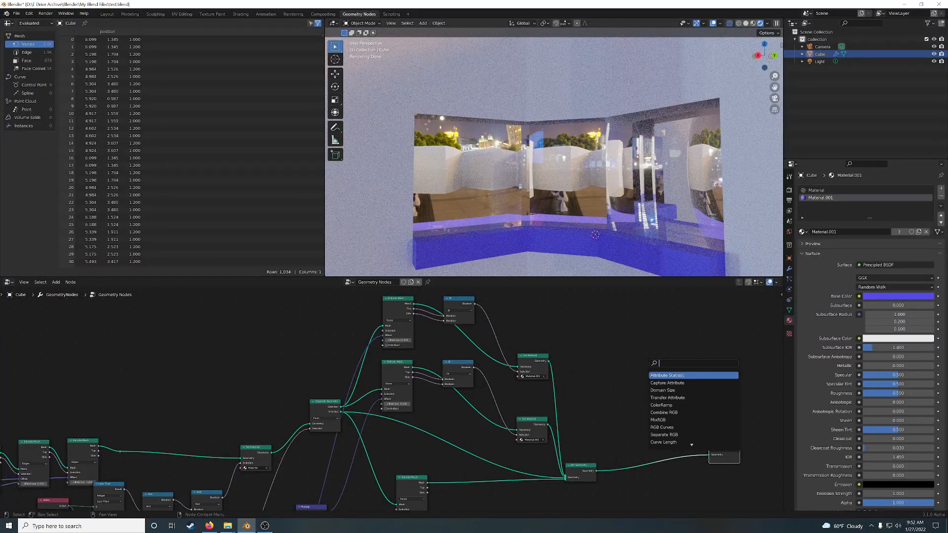
pyautogui.write('shad')
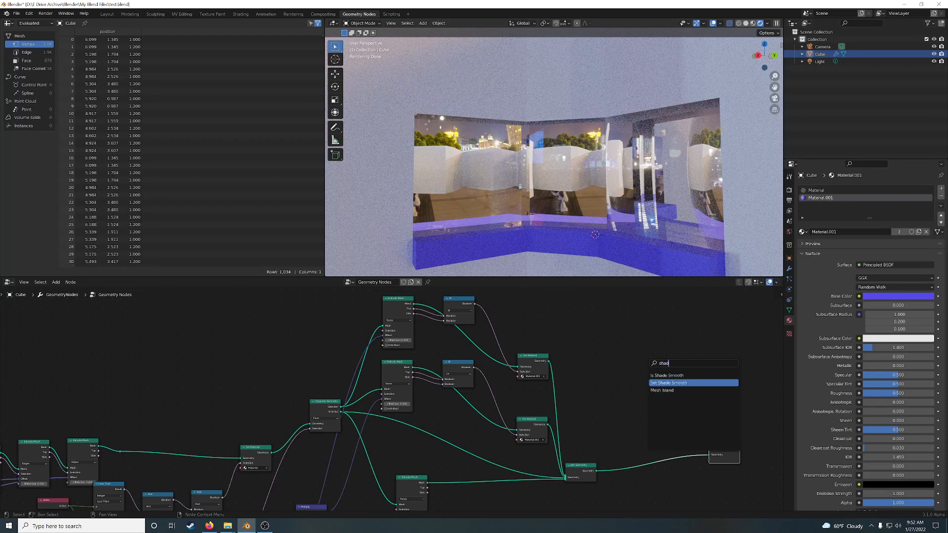
pyautogui.click(661, 383)
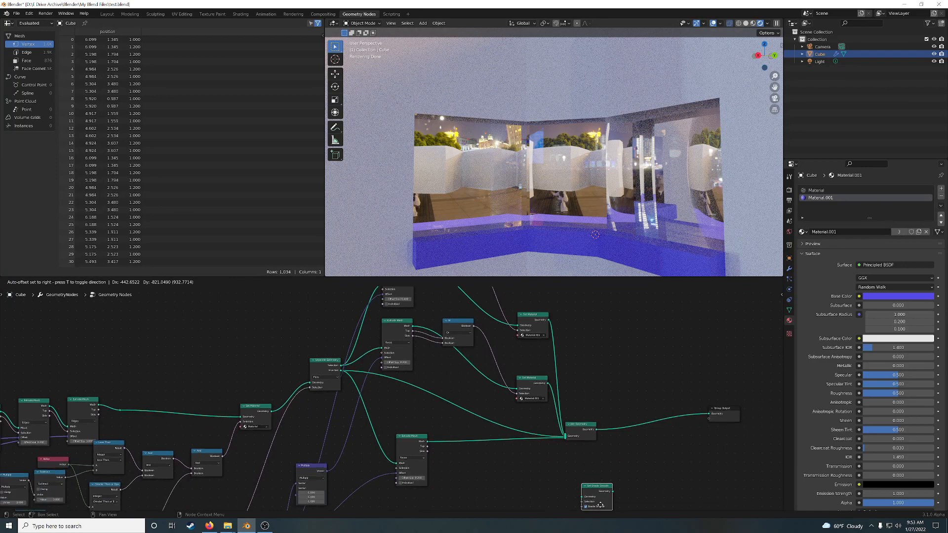
pyautogui.click(472, 395)
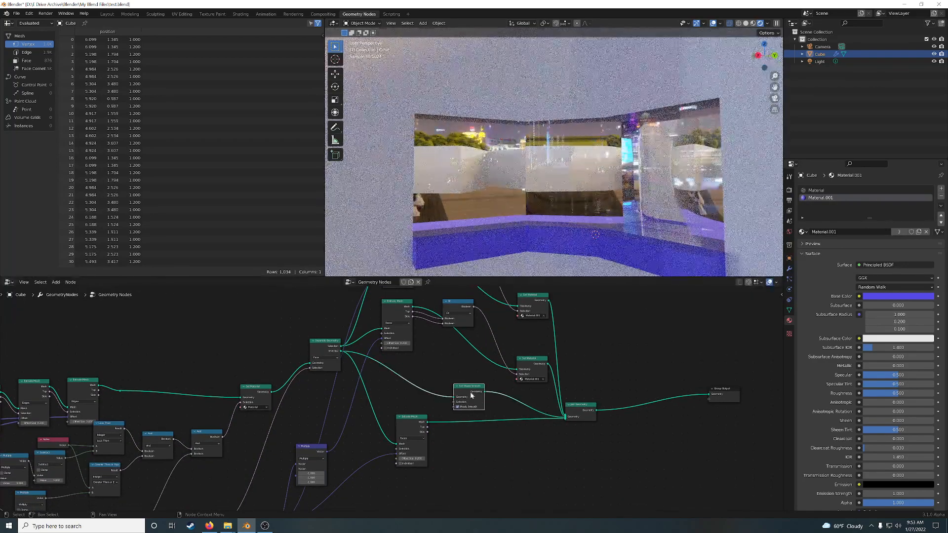
pyautogui.hotkey('shift', 'd')
pyautogui.click(484, 421)
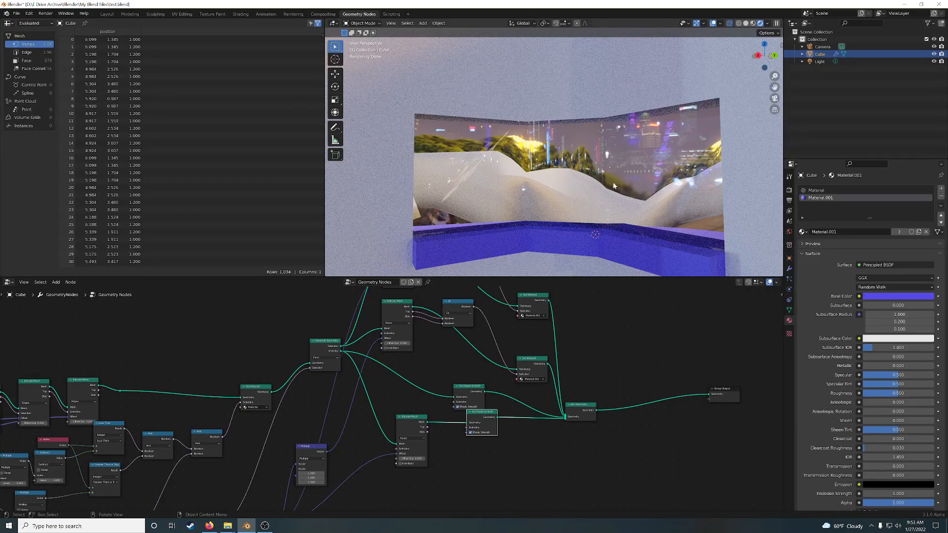
# Compare the glass with the two Set Shade Smooth nodes muted and active, shifting the upper one clear of the other.
pyautogui.press('m')
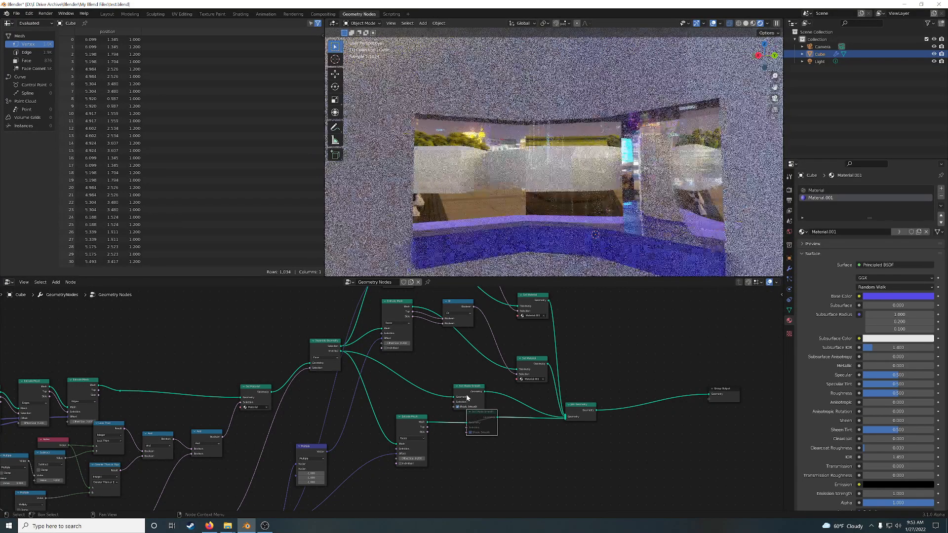
pyautogui.click(468, 398)
pyautogui.press('m')
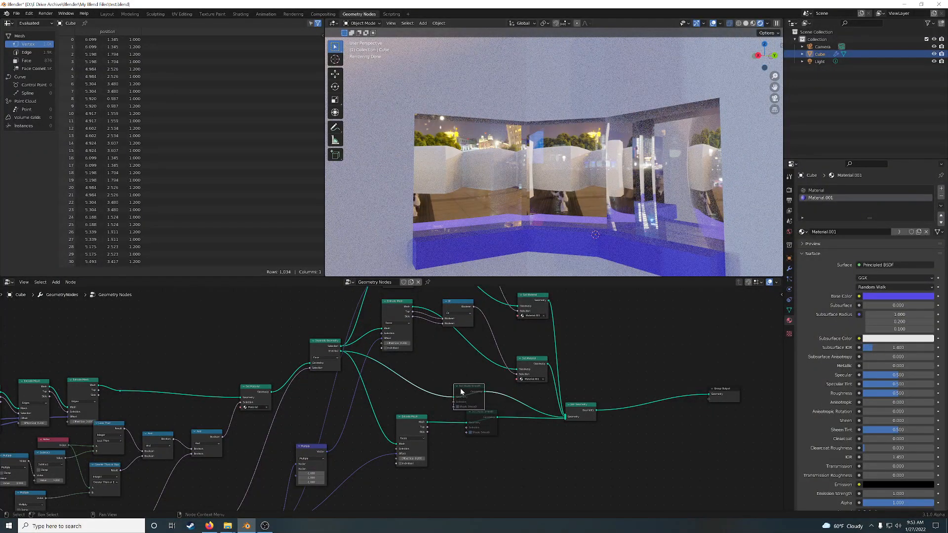
pyautogui.moveTo(461, 391); pyautogui.dragTo(459, 375)
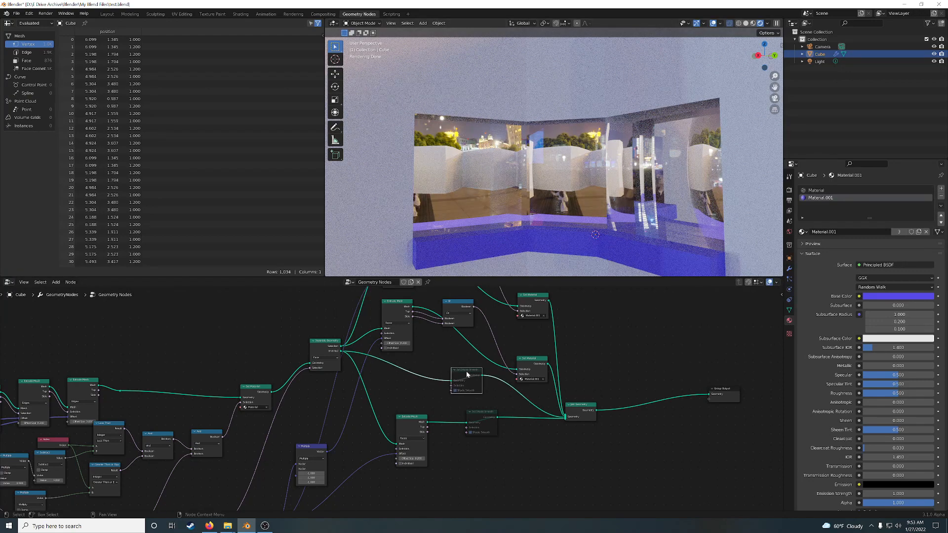
pyautogui.press('m')
pyautogui.click(477, 416)
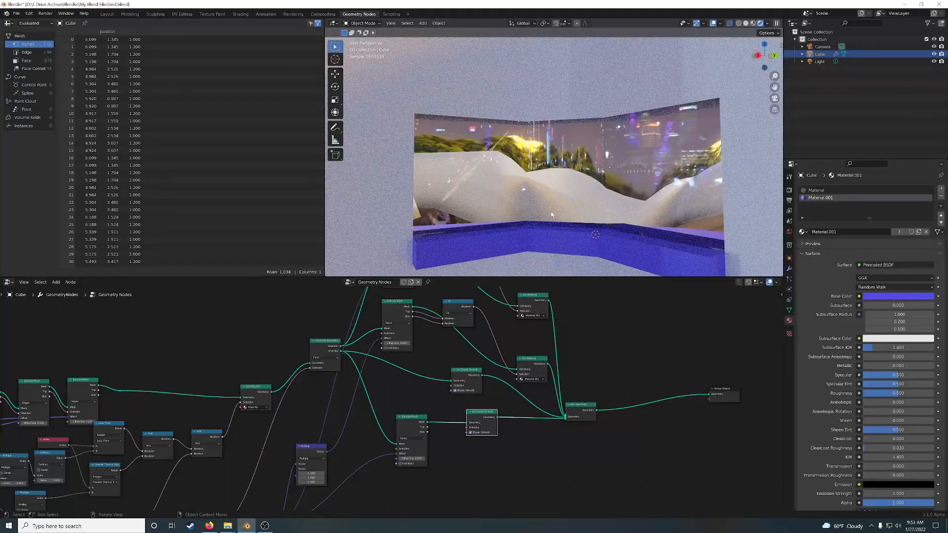
# Compare the window with the two sill Extrude Mesh nodes muted and active.
pyautogui.click(393, 311)
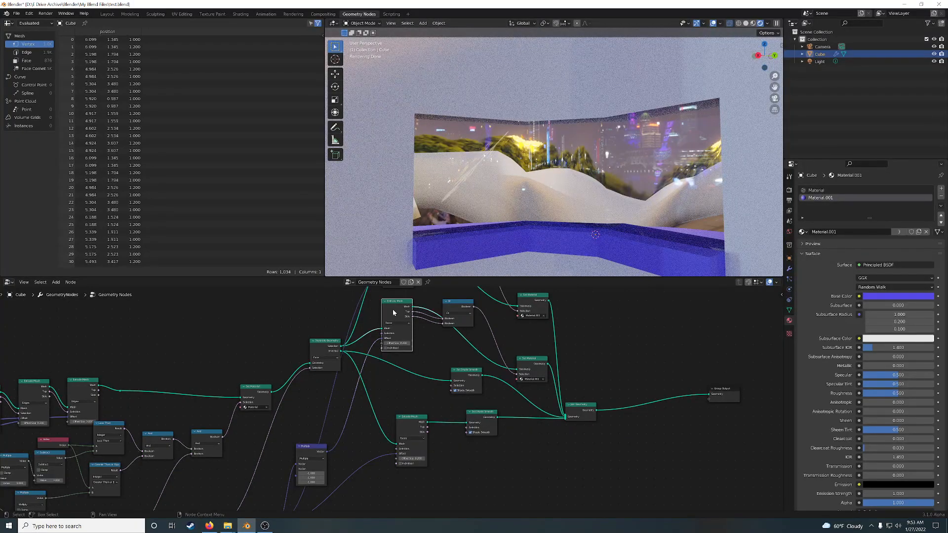
pyautogui.press('m')
pyautogui.moveTo(426, 334); pyautogui.dragTo(422, 389, button='middle')
pyautogui.click(387, 306)
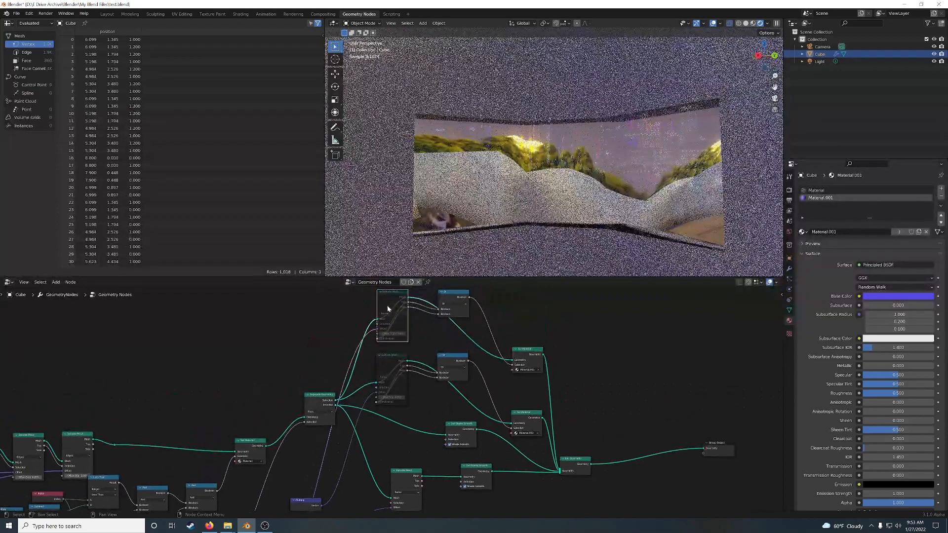
pyautogui.click(395, 366)
pyautogui.press('m')
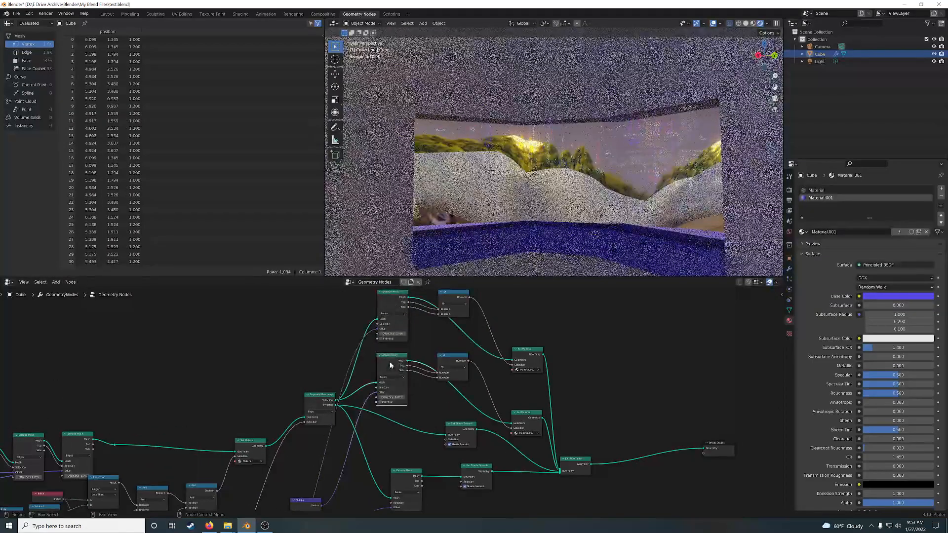
# Compare the glass reflections with the lower Extrude Mesh node muted and active.
pyautogui.click(410, 476)
pyautogui.press('m')
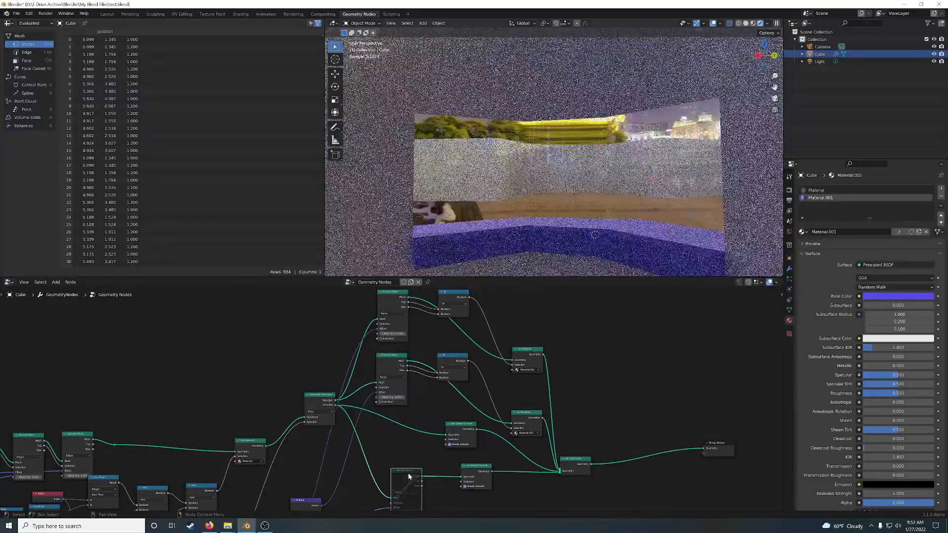
pyautogui.press('m')
pyautogui.press('m')
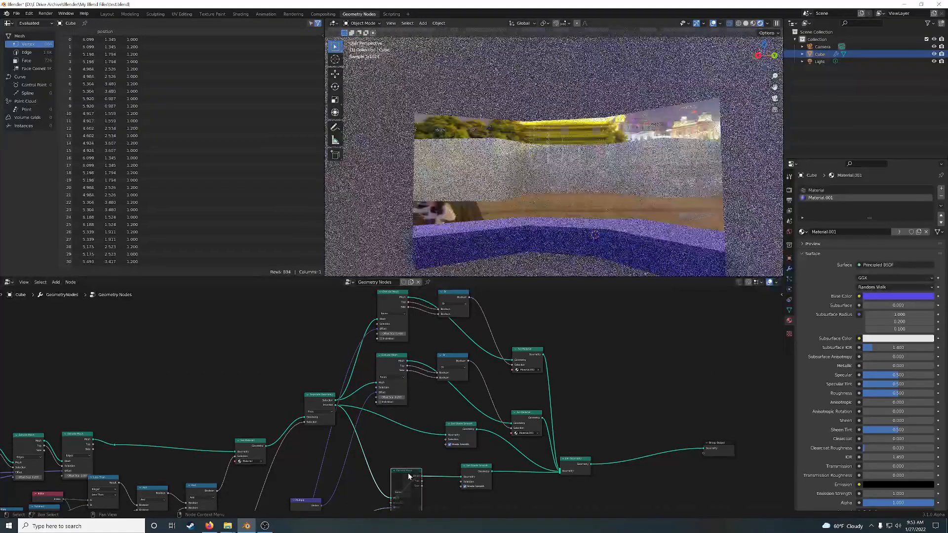
pyautogui.press('m')
pyautogui.moveTo(388, 464); pyautogui.dragTo(411, 372, button='middle')
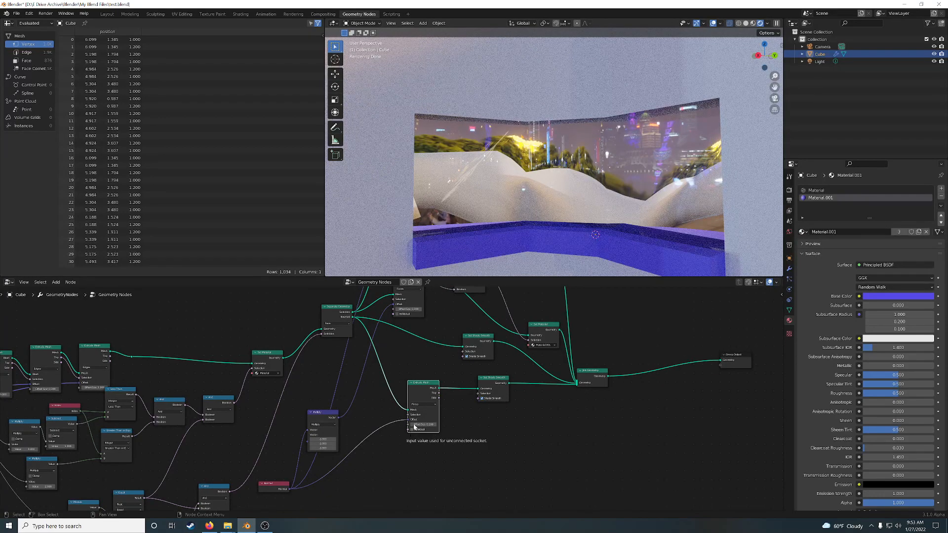
pyautogui.press('m')
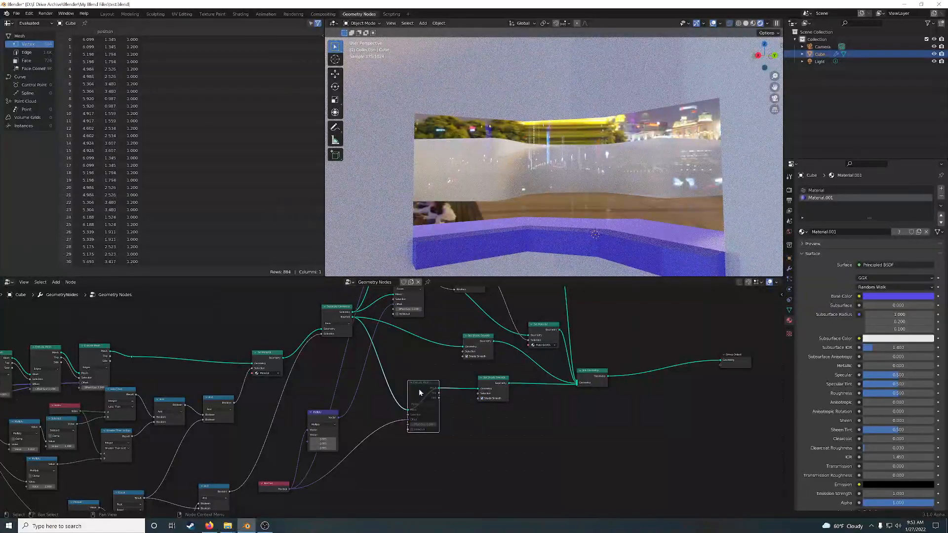
pyautogui.press('m')
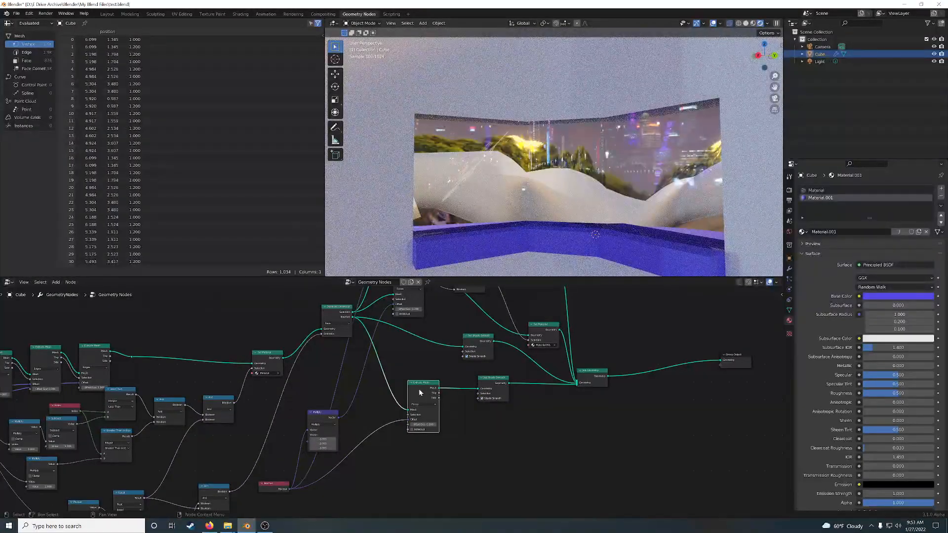
pyautogui.press('m')
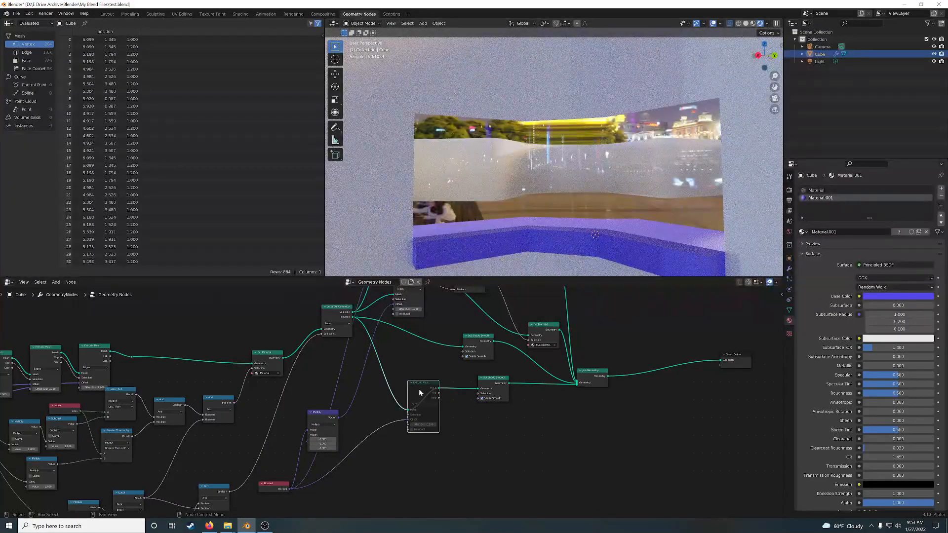
pyautogui.press('m')
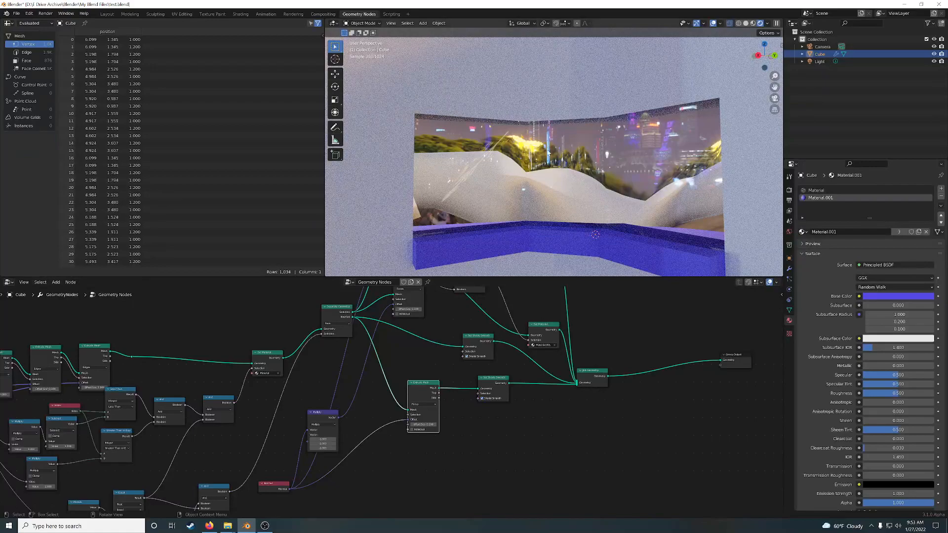
# Examine the smooth-shaded window and its sill from both sides of the wall.
pyautogui.moveTo(546, 187); pyautogui.dragTo(427, 198, button='middle')
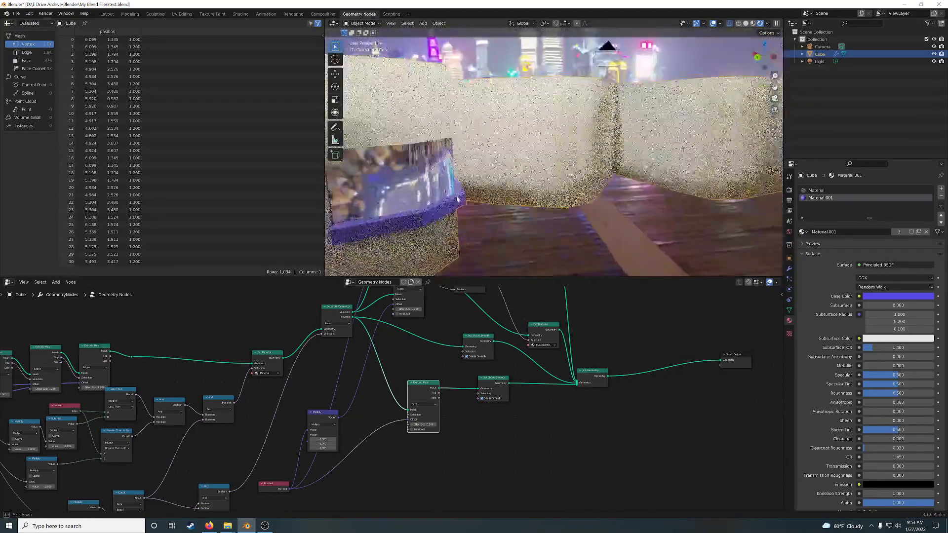
pyautogui.moveTo(455, 324); pyautogui.dragTo(498, 379, button='middle')
pyautogui.click(355, 415)
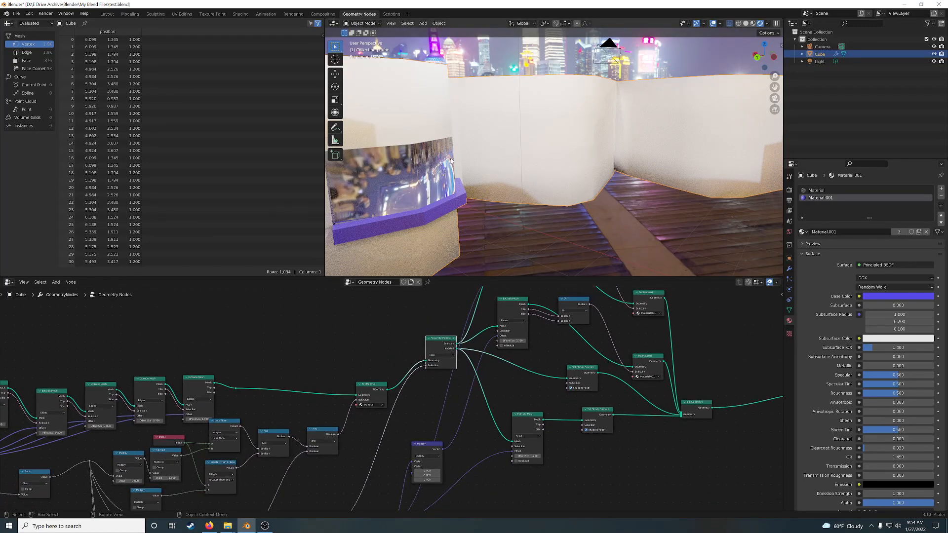
pyautogui.moveTo(427, 205); pyautogui.dragTo(513, 212, button='middle')
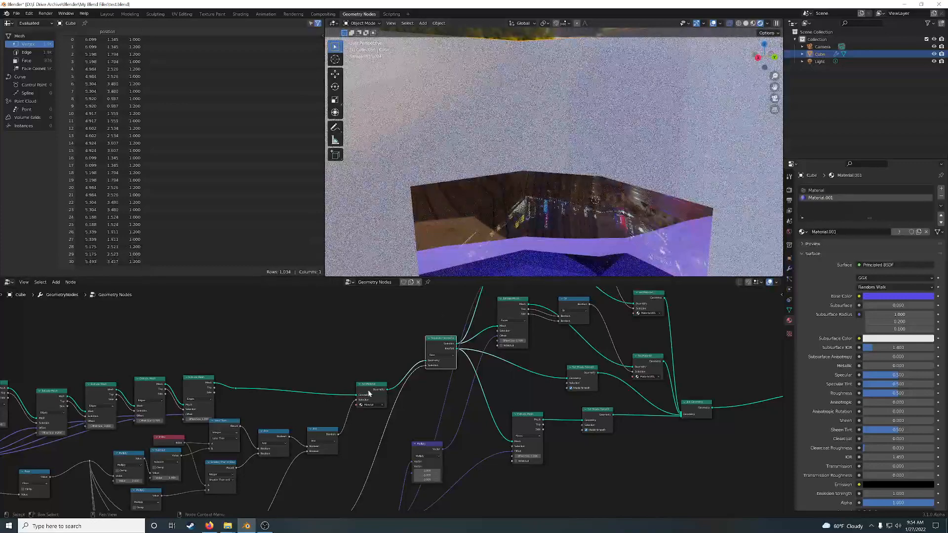
pyautogui.scroll(-4, 548, 234)
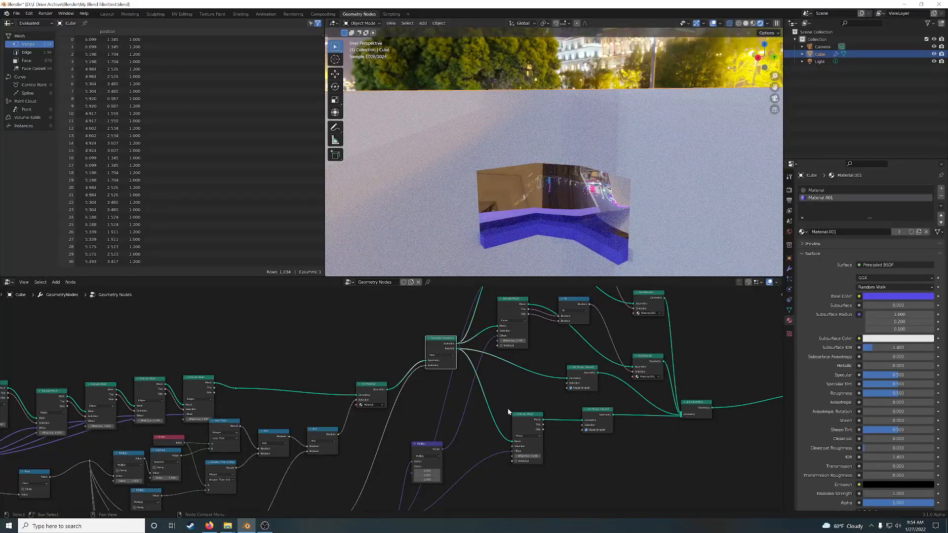
pyautogui.click(271, 528)
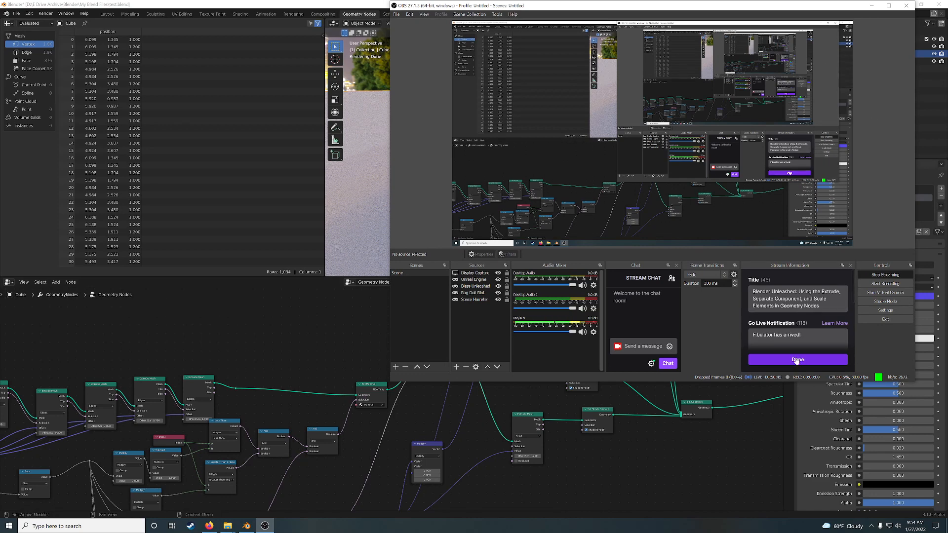
pyautogui.click(696, 475)
# Move the Join Geometry and Group Output nodes farther along to open up space after the Set Shade Smooth nodes.
pyautogui.moveTo(614, 474); pyautogui.dragTo(587, 428, button='middle')
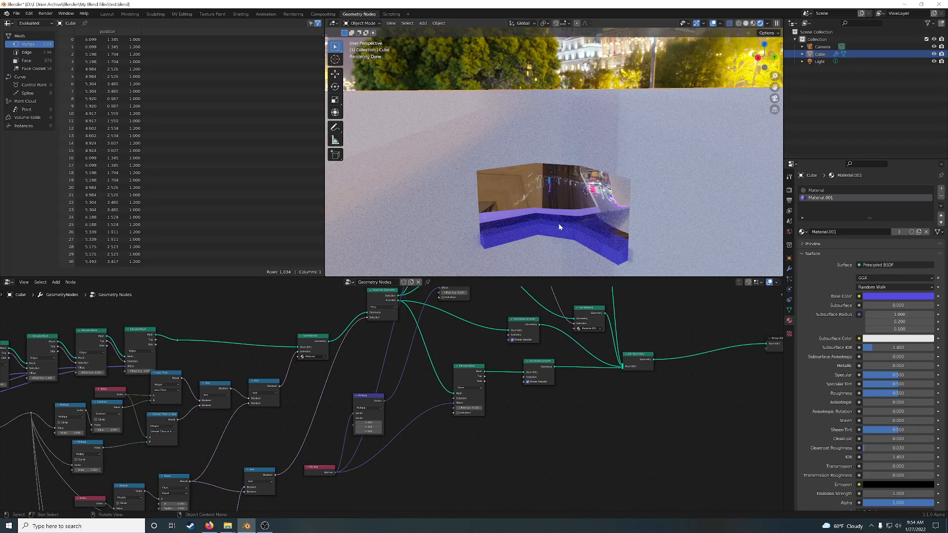
pyautogui.moveTo(360, 369); pyautogui.dragTo(360, 423, button='middle')
pyautogui.moveTo(594, 413); pyautogui.dragTo(675, 406)
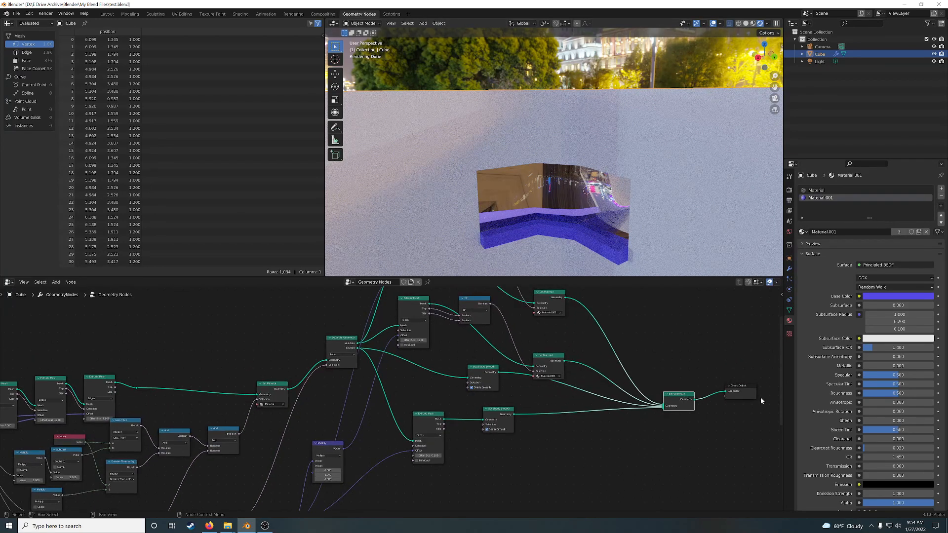
pyautogui.moveTo(746, 394); pyautogui.dragTo(752, 395)
# Insert a Scale Elements node between Set Material and Separate Geometry, with the And node's result as its selection.
pyautogui.hotkey('shift', 'a')
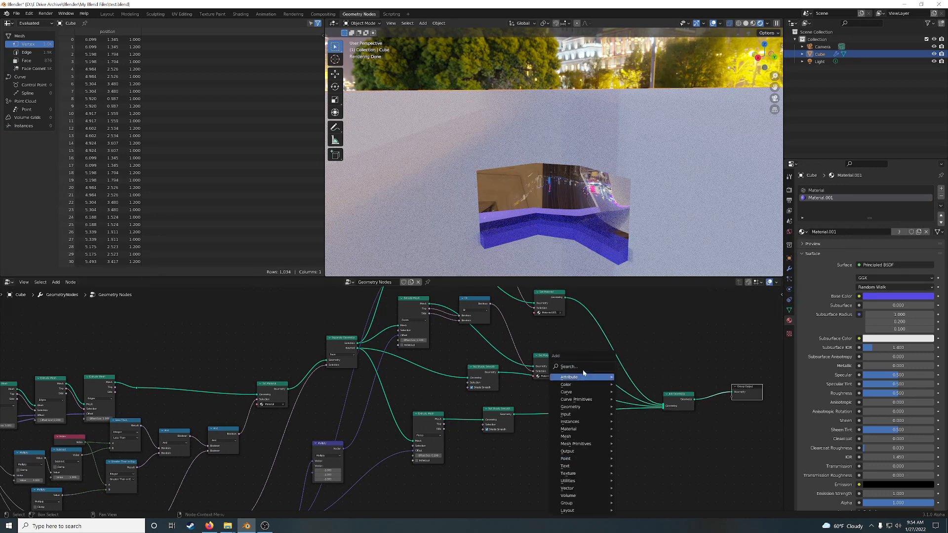
pyautogui.click(587, 366)
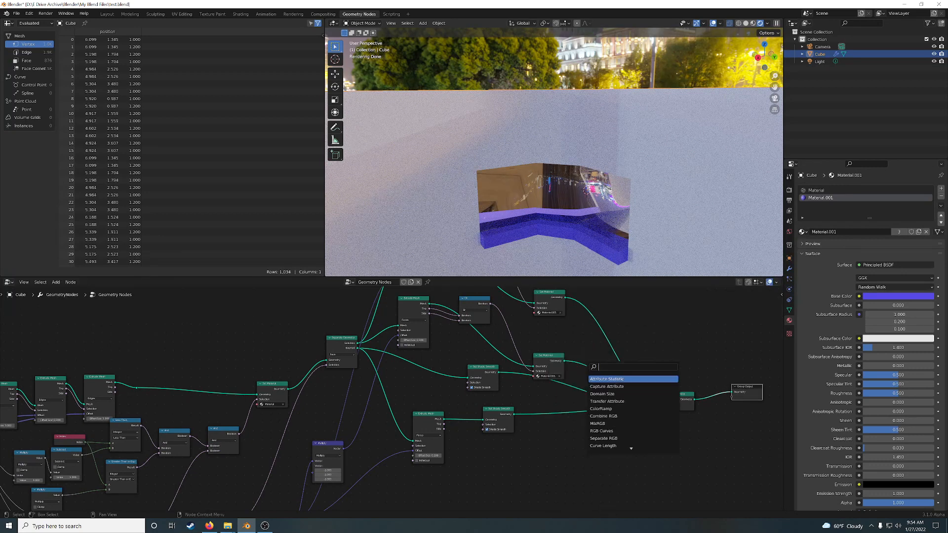
pyautogui.write('sca')
pyautogui.press('Return')
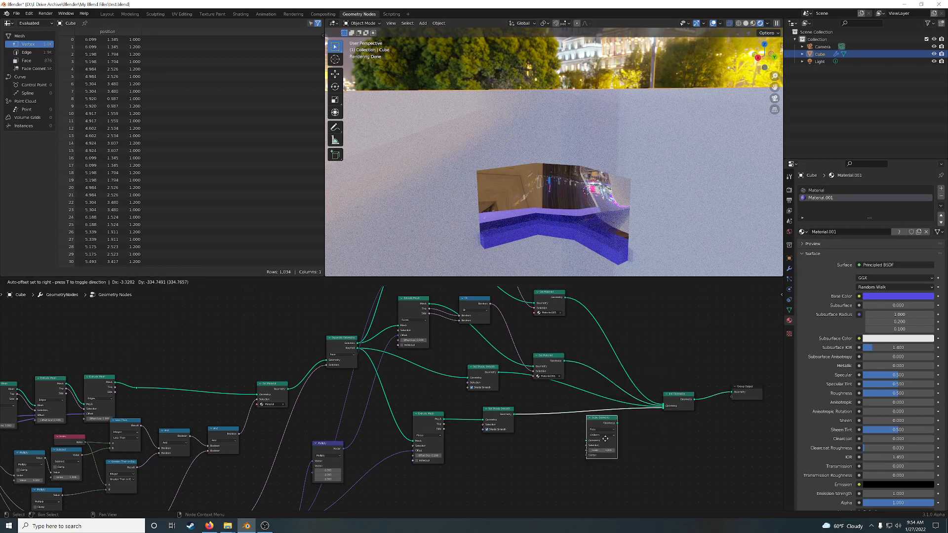
pyautogui.click(600, 453)
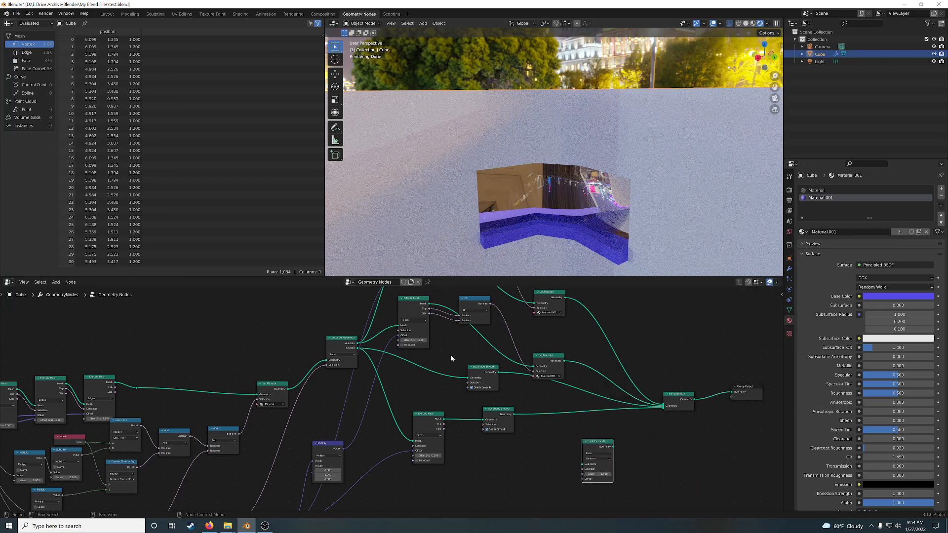
pyautogui.moveTo(595, 442); pyautogui.dragTo(419, 311)
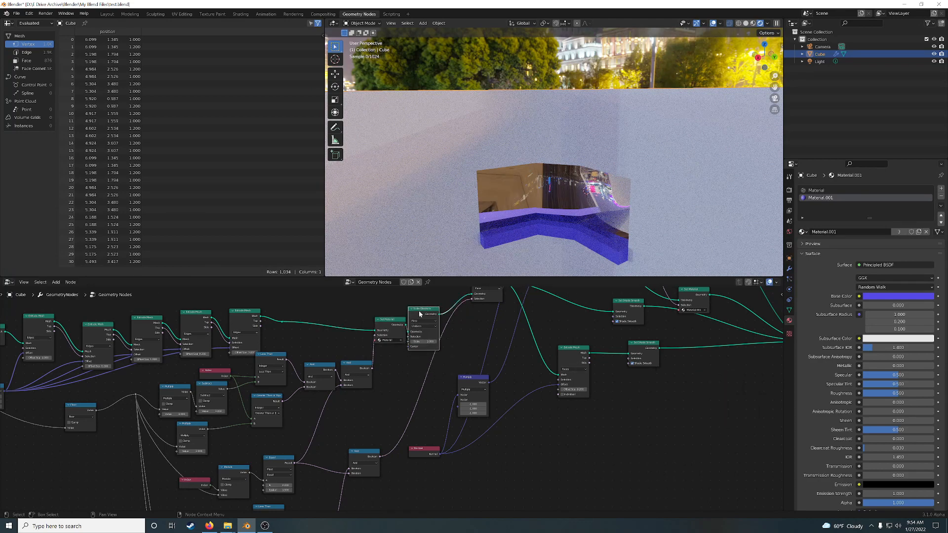
pyautogui.scroll(2, 429, 365)
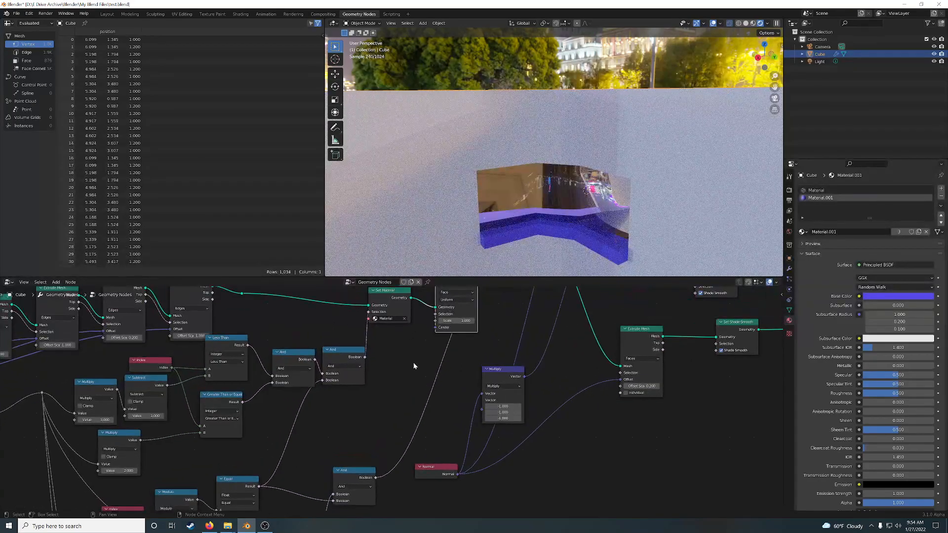
pyautogui.moveTo(414, 365); pyautogui.dragTo(376, 422, button='middle')
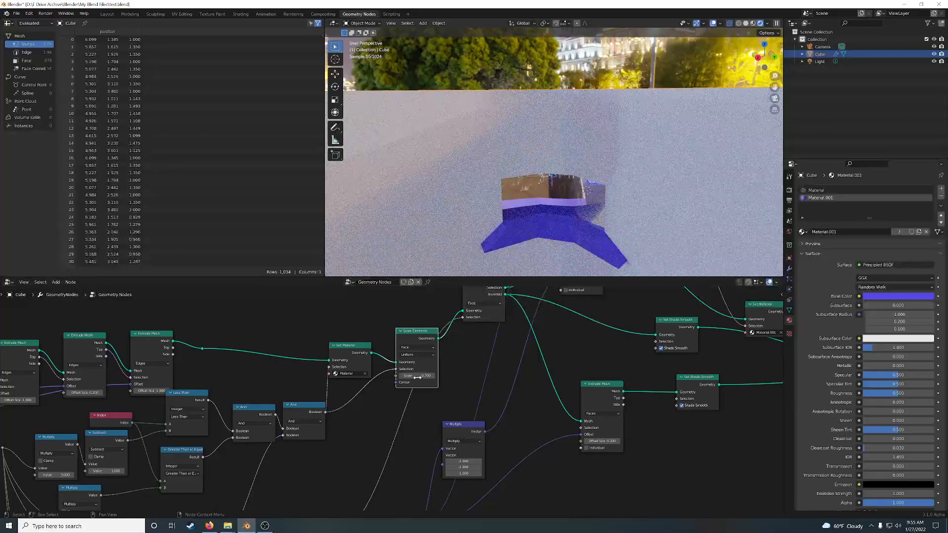
# Try different scale factors on the Scale Elements node while viewing the window, and return the scale to 1.
pyautogui.moveTo(419, 376); pyautogui.dragTo(482, 376)
pyautogui.moveTo(636, 198); pyautogui.dragTo(582, 209, button='middle')
pyautogui.click(418, 376)
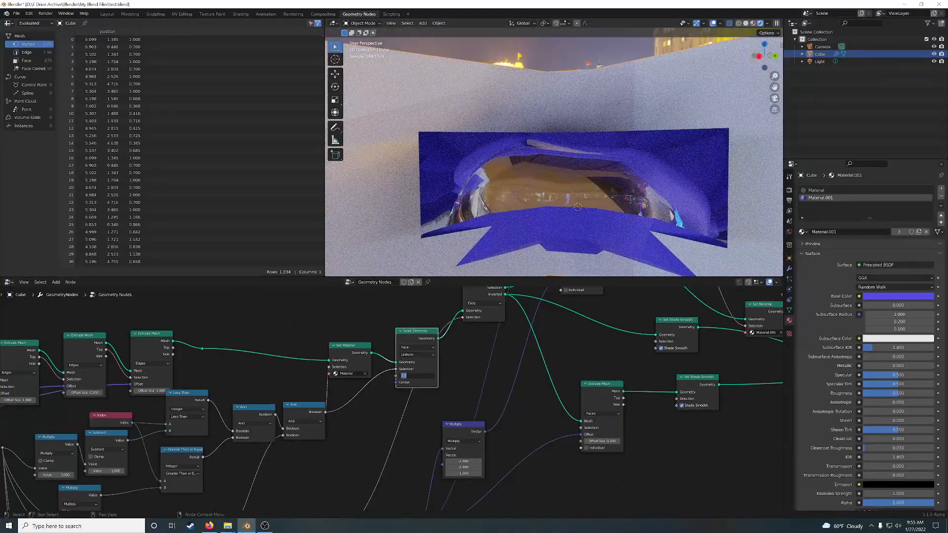
pyautogui.write('.')
pyautogui.press('Return')
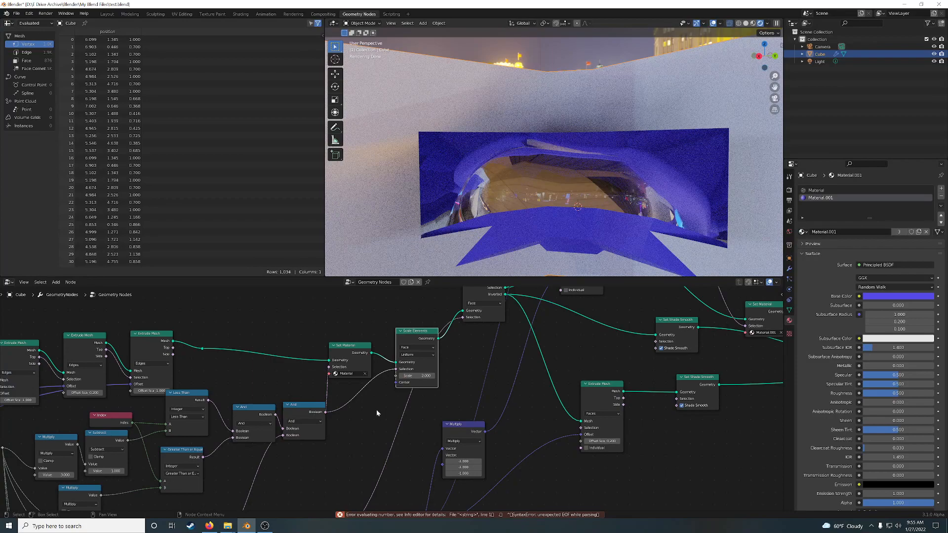
pyautogui.click(417, 376)
pyautogui.write('1.1')
pyautogui.press('Return')
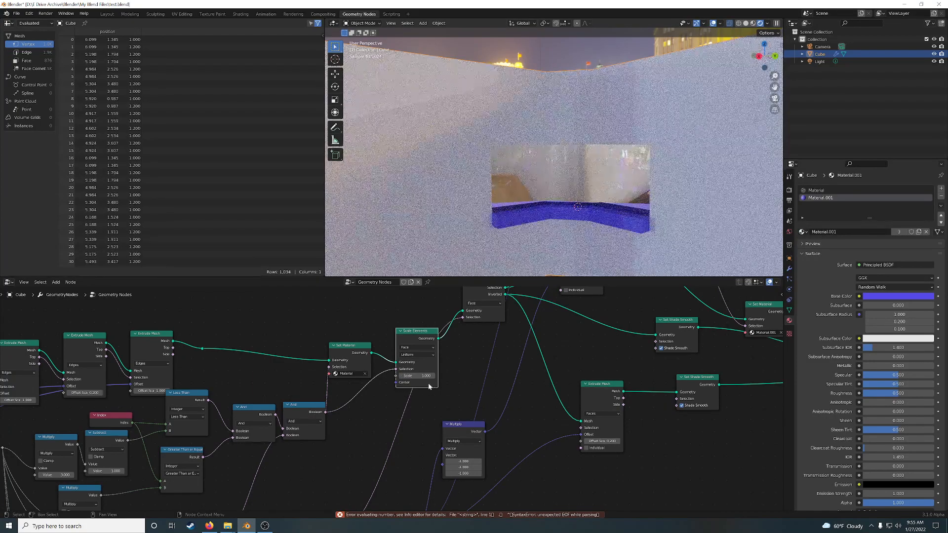
# Try raising the Scale Elements scale in small increments through 1.2 and beyond, checking the window from several angles.
pyautogui.click(434, 377)
pyautogui.click(434, 377)
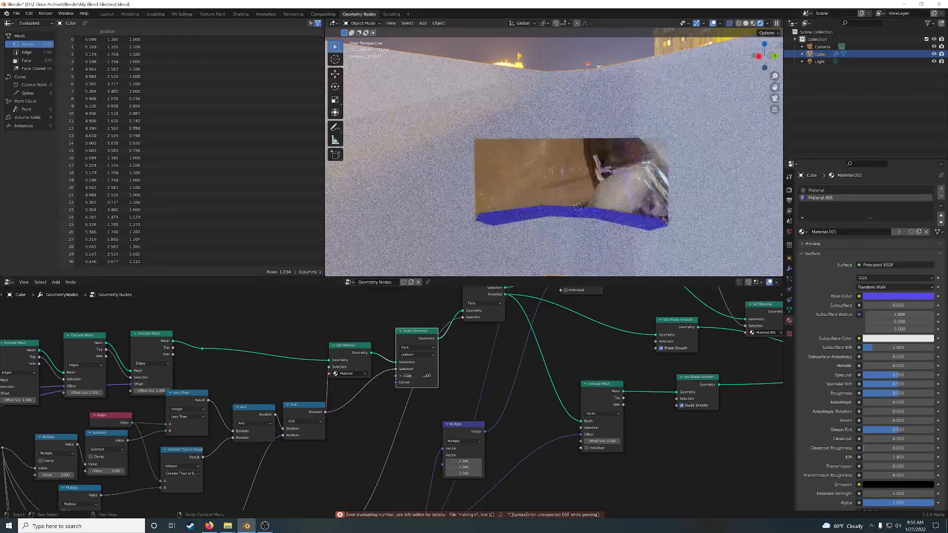
pyautogui.moveTo(578, 205); pyautogui.dragTo(650, 229, button='middle')
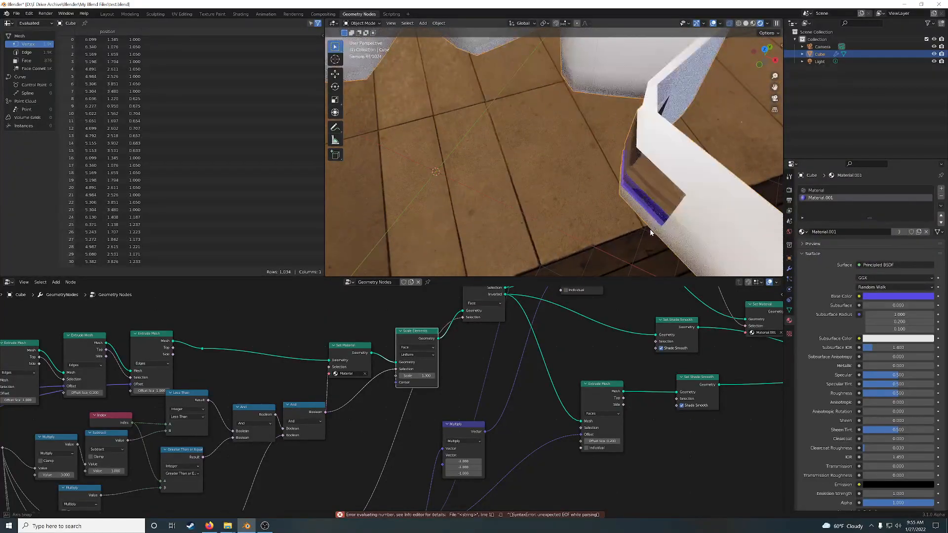
pyautogui.click(433, 377)
pyautogui.click(433, 377)
pyautogui.click(433, 376)
pyautogui.moveTo(609, 236); pyautogui.dragTo(513, 208, button='middle')
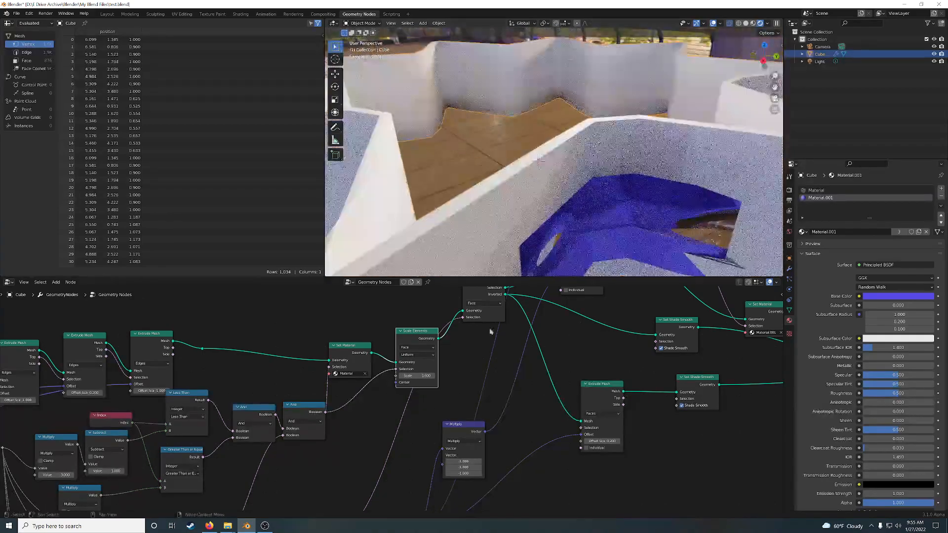
# Try the Edge domain on Scale Elements, return it to Face, and inspect the scaled window around the wall.
pyautogui.click(423, 346)
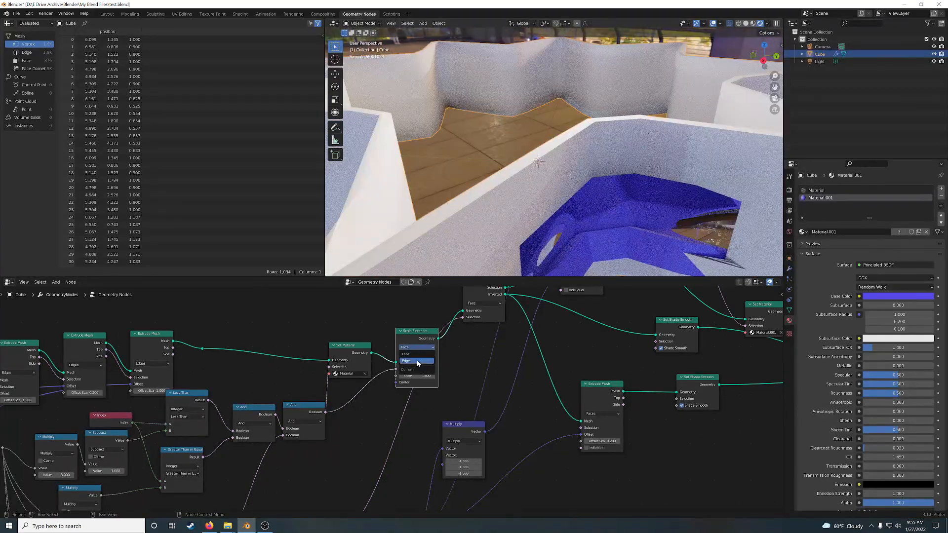
pyautogui.click(417, 362)
pyautogui.moveTo(574, 220); pyautogui.dragTo(546, 201, button='middle')
pyautogui.moveTo(416, 376)
pyautogui.mouseDown()
pyautogui.moveTo(352, 376)
pyautogui.moveTo(431, 376)
pyautogui.mouseUp()
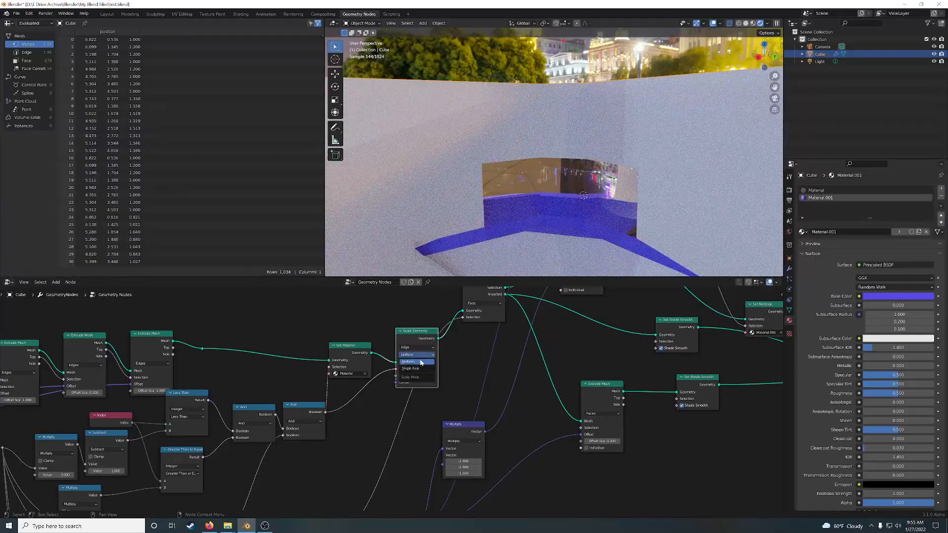
pyautogui.click(416, 354)
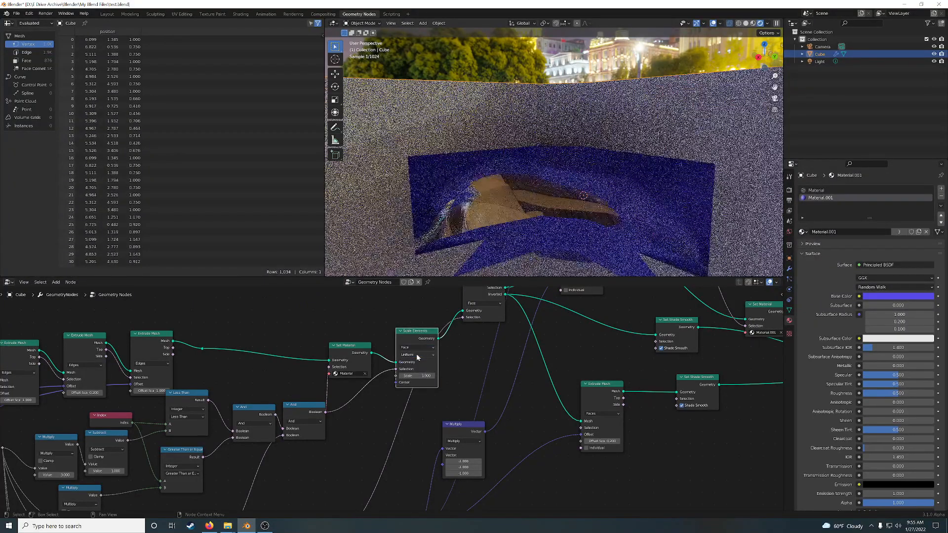
pyautogui.moveTo(525, 238); pyautogui.dragTo(658, 170, button='middle')
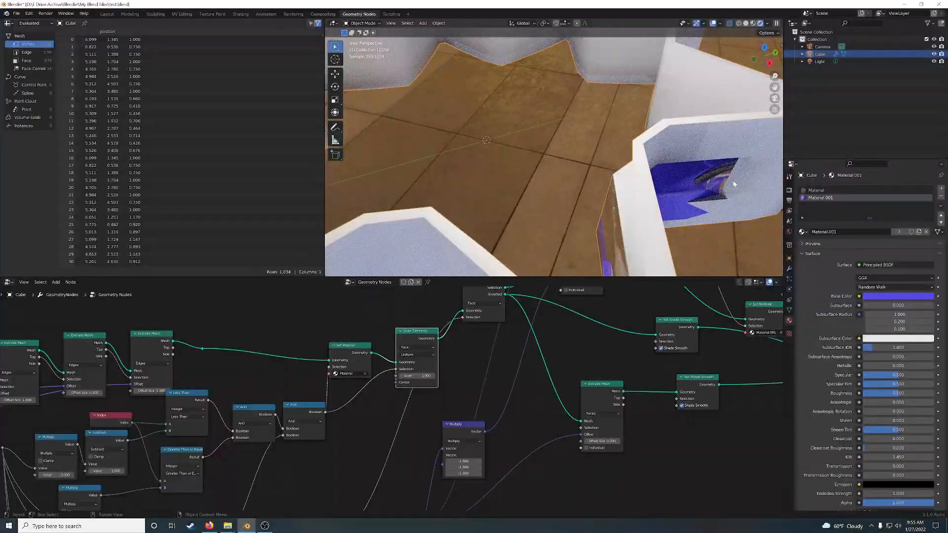
pyautogui.moveTo(701, 212); pyautogui.dragTo(646, 192, button='middle')
pyautogui.scroll(-6, 646, 192)
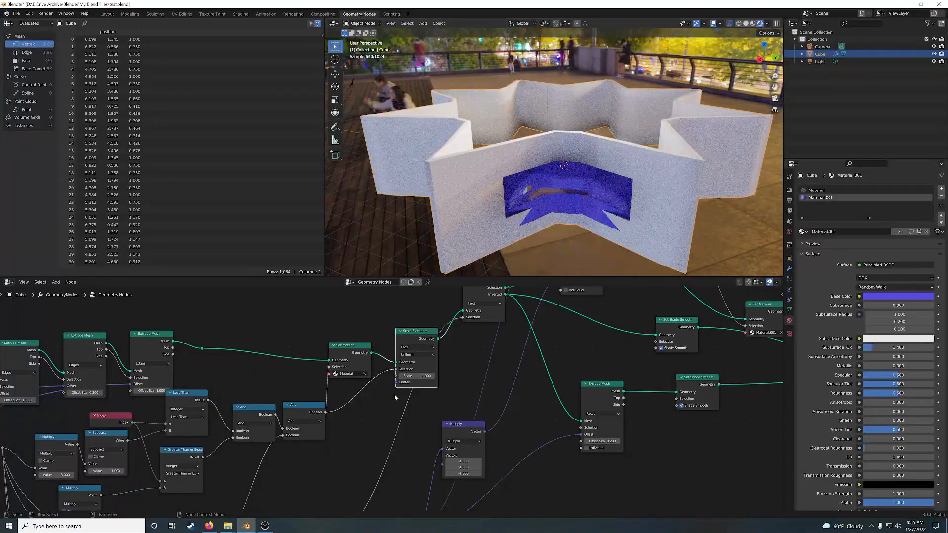
# Add another Normal node in the free space below the two And nodes.
pyautogui.moveTo(365, 397); pyautogui.dragTo(423, 323, button='middle')
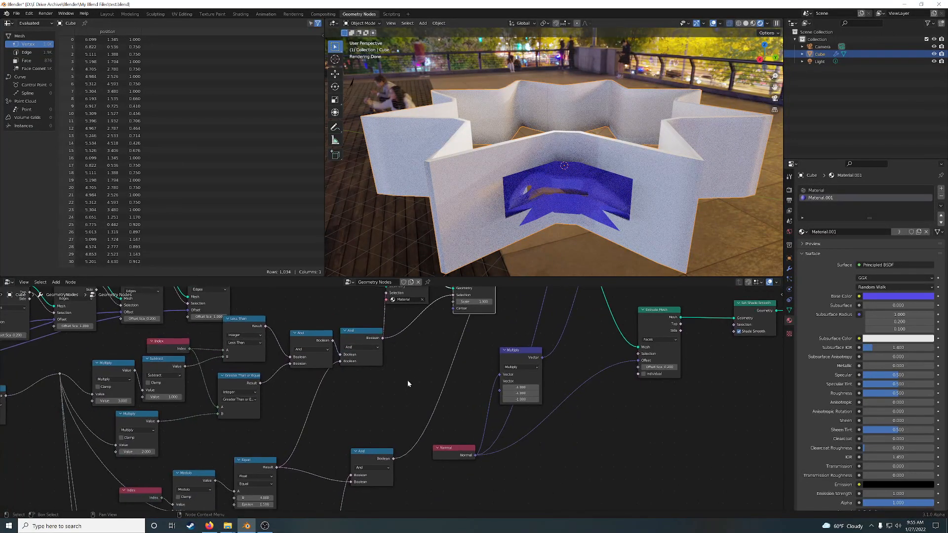
pyautogui.hotkey('shift', 'a')
pyautogui.write('n')
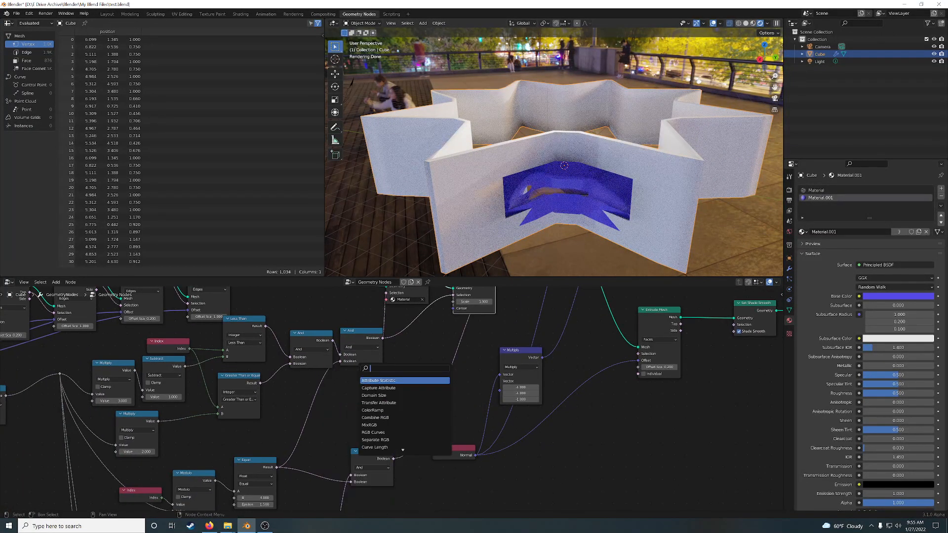
pyautogui.write('orm')
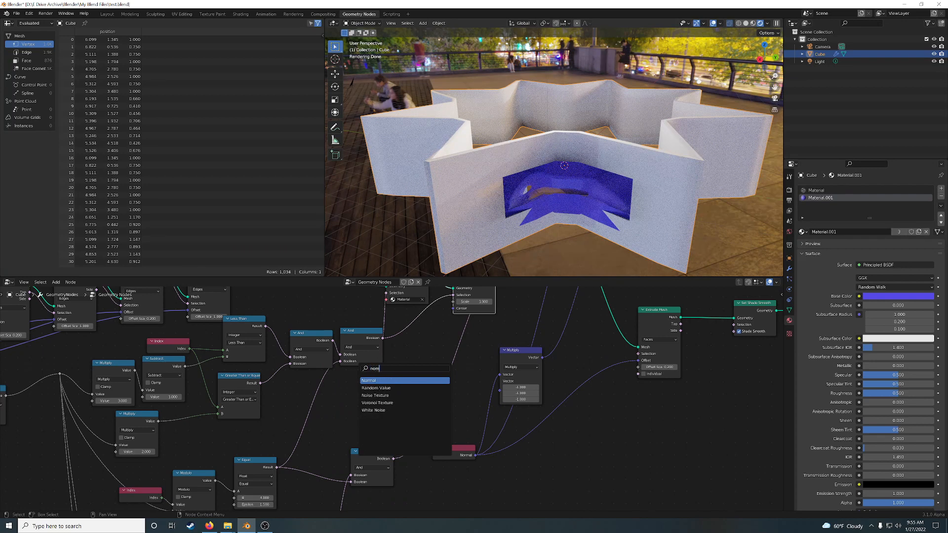
pyautogui.press('Return')
pyautogui.click(374, 395)
pyautogui.moveTo(385, 387); pyautogui.dragTo(361, 397)
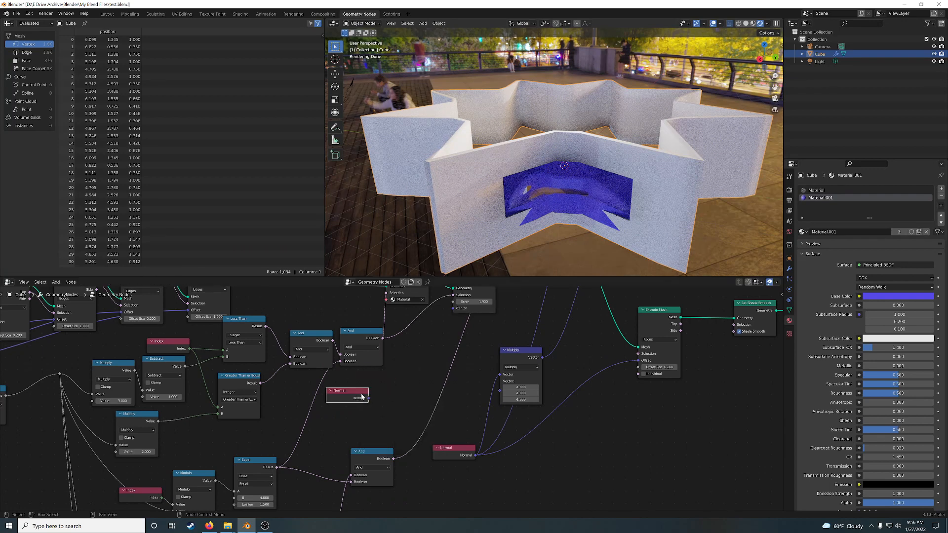
# Add a Cross Product vector math node fed by the new Normal node, with its second vector's Z set to 1.
pyautogui.hotkey('shift', 'a')
pyautogui.write('co')
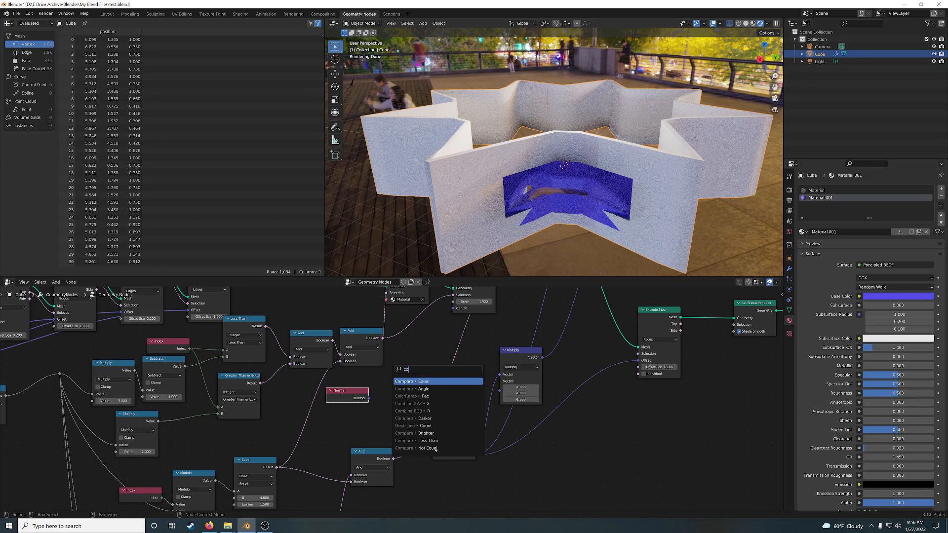
pyautogui.write('ss p')
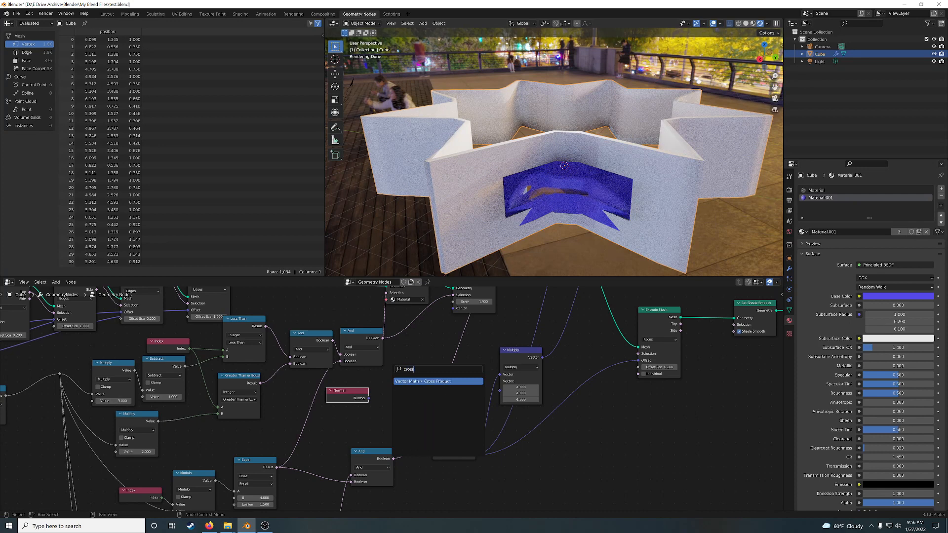
pyautogui.press('Return')
pyautogui.click(398, 354)
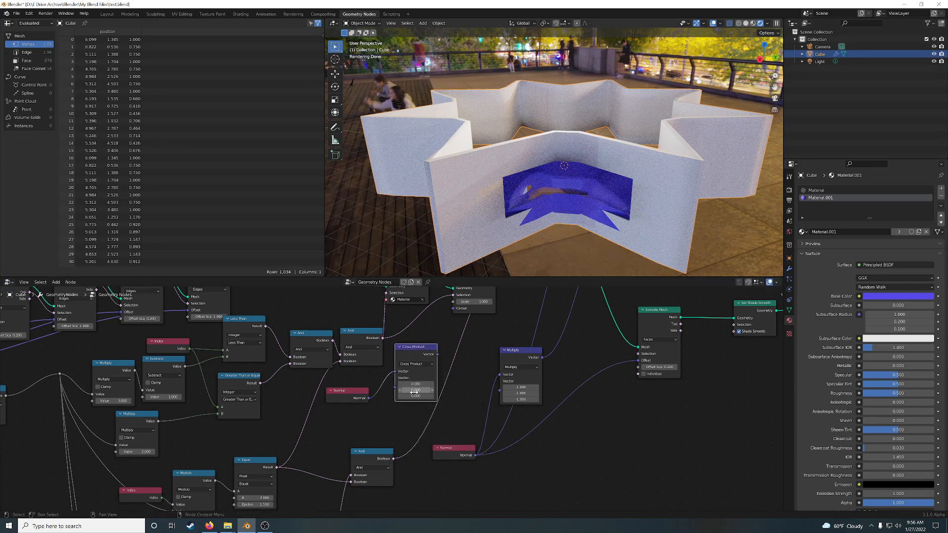
pyautogui.click(414, 396)
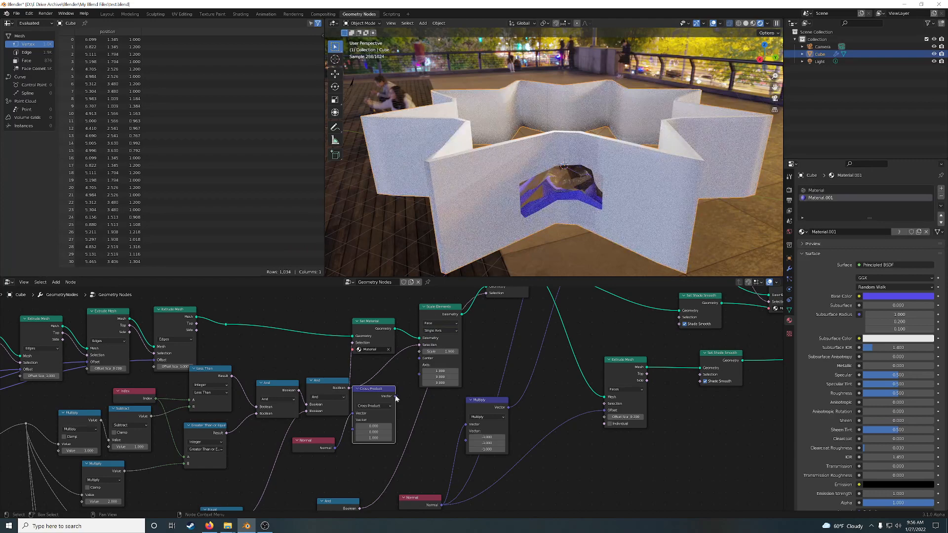
# Drive the Axis of the Scale Elements node in Single Axis mode with the cross product and test its scale.
pyautogui.moveTo(395, 396); pyautogui.dragTo(419, 365)
pyautogui.scroll(3, 561, 184)
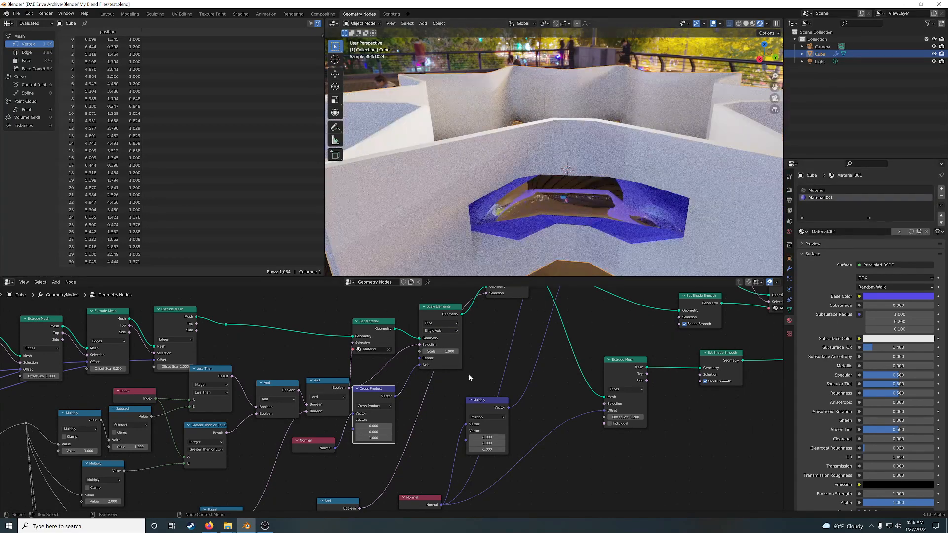
pyautogui.moveTo(369, 393); pyautogui.dragTo(377, 399)
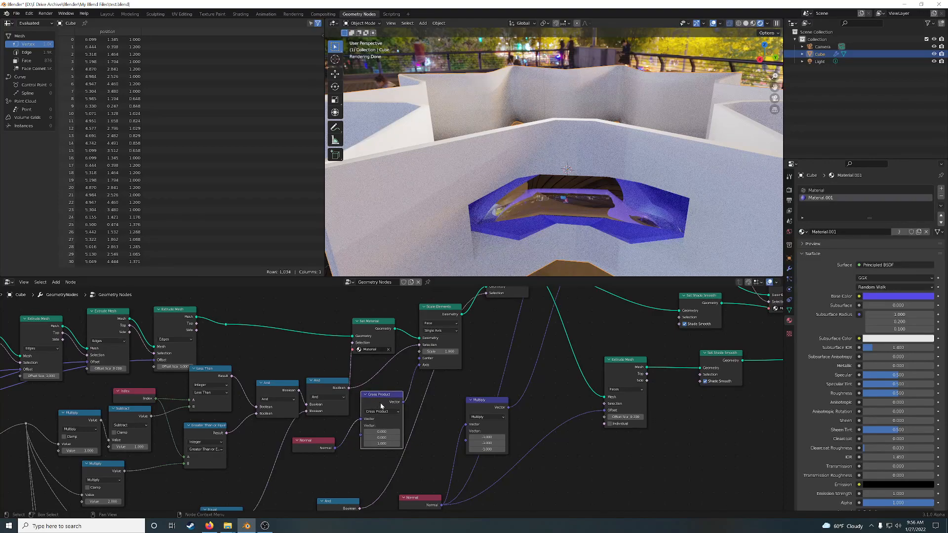
pyautogui.moveTo(539, 268); pyautogui.dragTo(556, 211, button='middle')
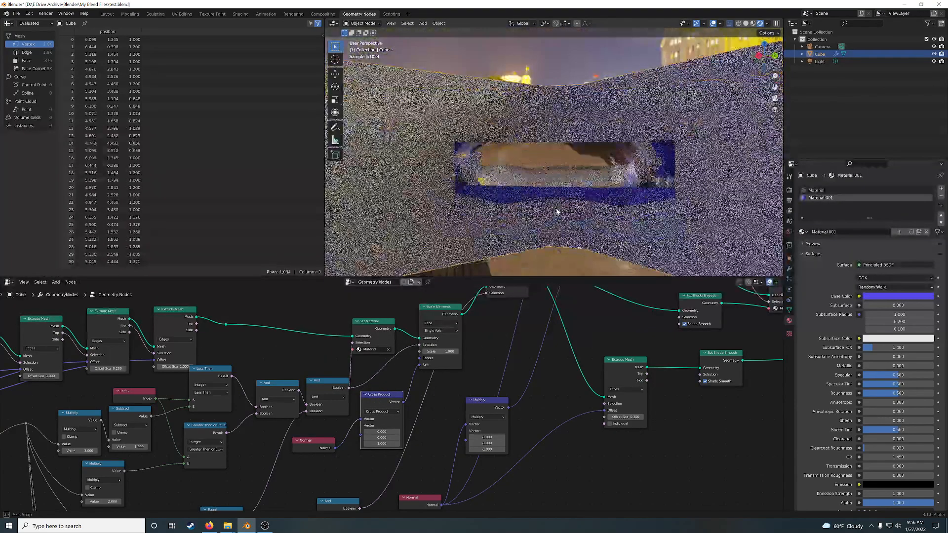
pyautogui.moveTo(444, 351); pyautogui.dragTo(424, 352)
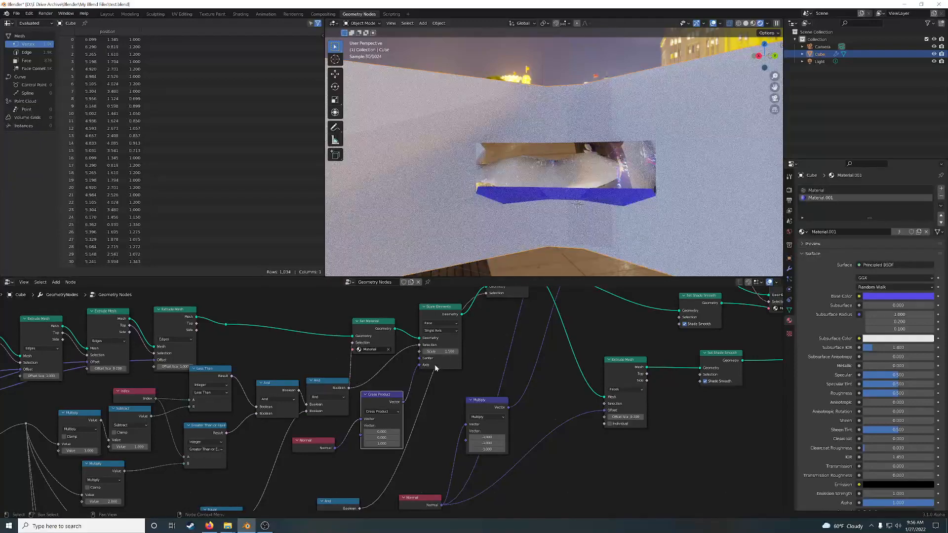
# Set the Z component of the Cross Product's second vector to -1 and reduce the Scale Elements scale to about 1.1.
pyautogui.click(382, 443)
pyautogui.write('-1')
pyautogui.press('Return')
pyautogui.moveTo(444, 352); pyautogui.dragTo(424, 351)
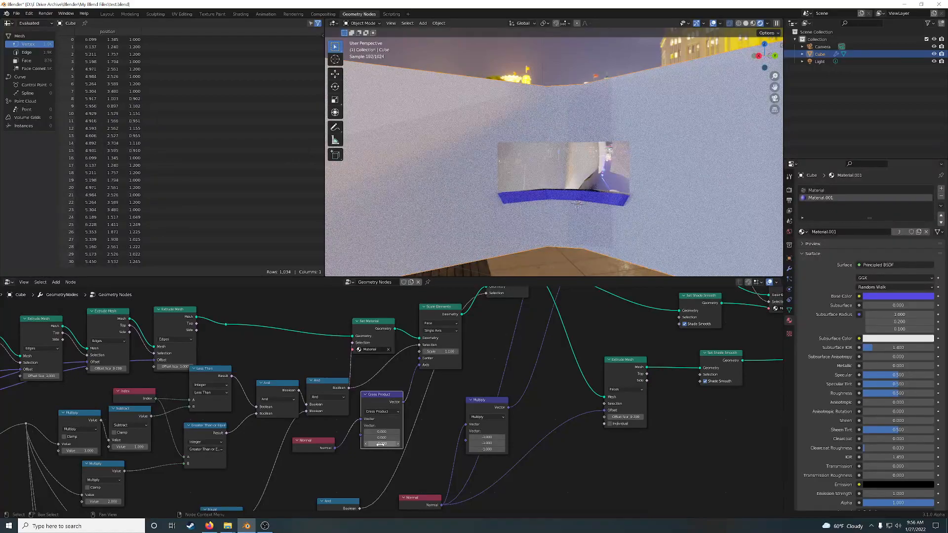
# Set the Cross Product's second vector to X 1 and Z 0 and raise the Scale Elements scale to about 1.9.
pyautogui.click(381, 444)
pyautogui.write('0')
pyautogui.press('Return')
pyautogui.click(381, 431)
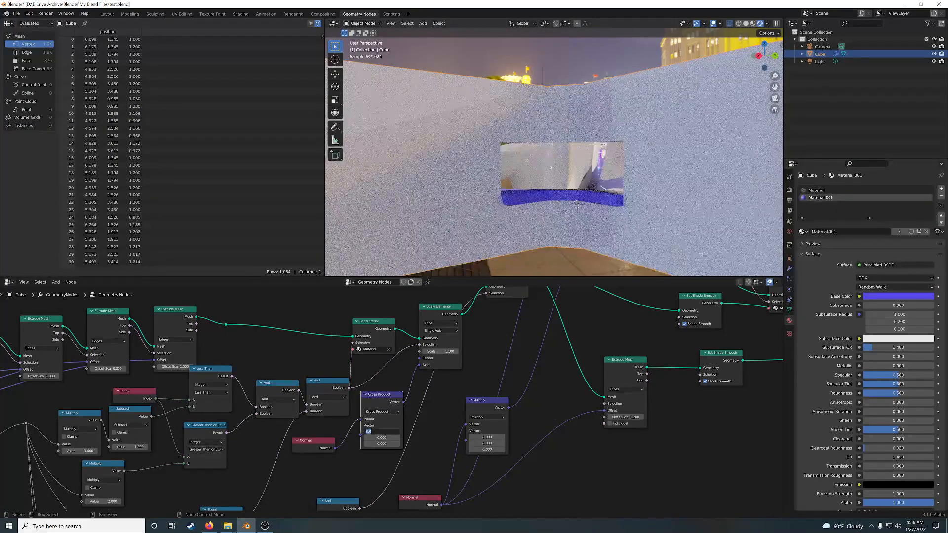
pyautogui.write('1')
pyautogui.press('Return')
pyautogui.moveTo(439, 352); pyautogui.dragTo(479, 351)
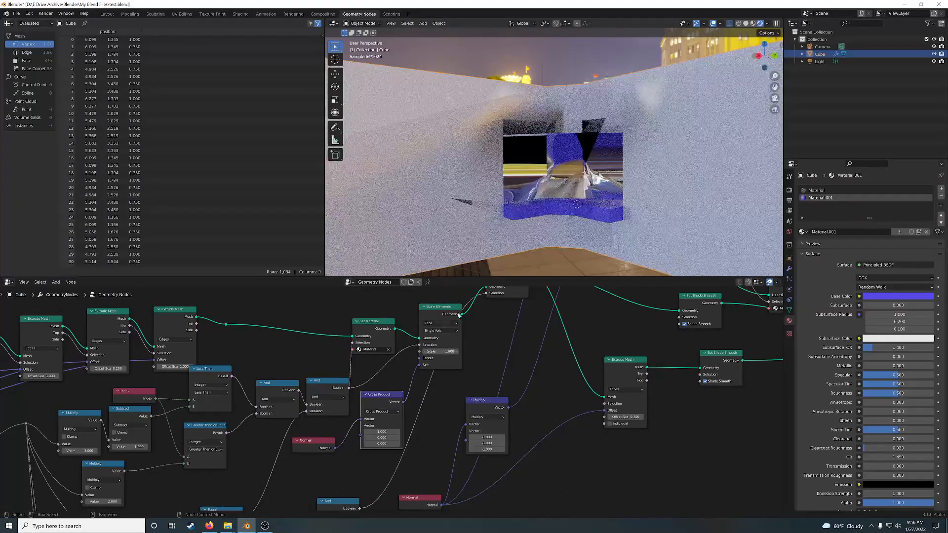
pyautogui.moveTo(514, 198); pyautogui.dragTo(528, 212, button='middle')
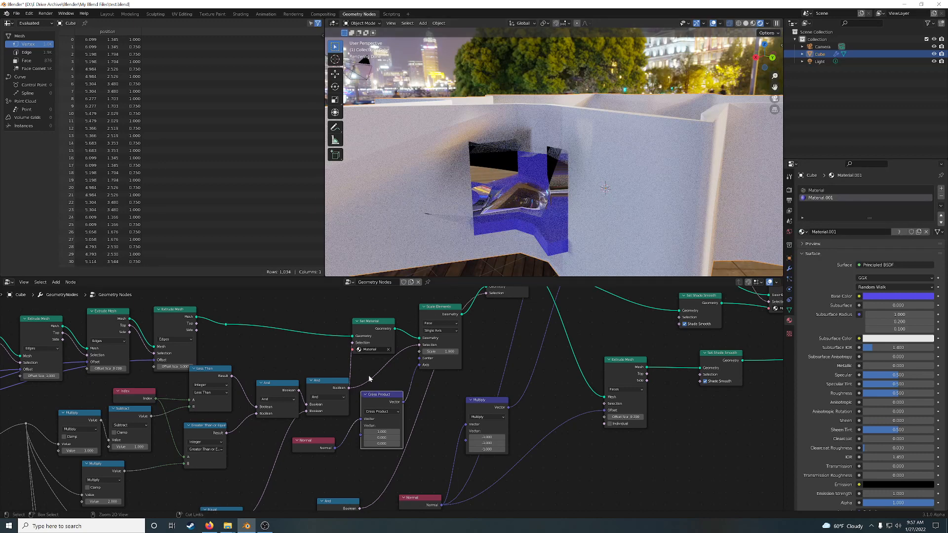
# Drive the Scale Elements Selection from the first And node instead of the second and reduce the scale to about 1.1.
pyautogui.keyDown('ctrl'); pyautogui.moveTo(372, 374); pyautogui.dragTo(381, 386, button='right'); pyautogui.keyUp('ctrl')
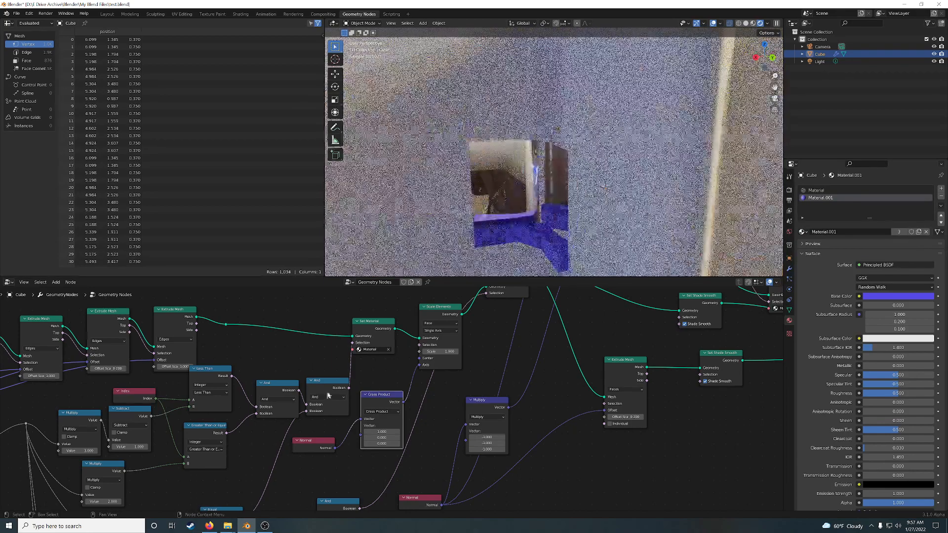
pyautogui.moveTo(299, 390); pyautogui.dragTo(419, 345)
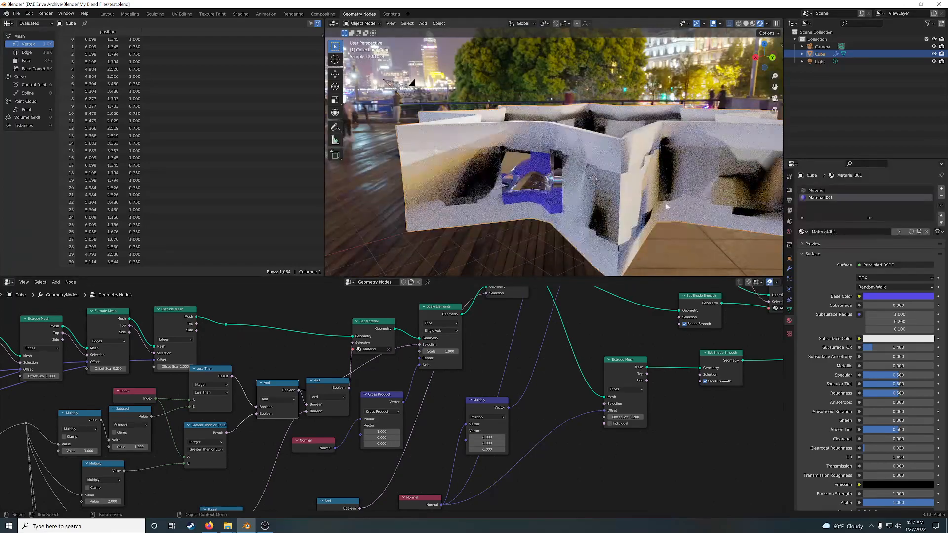
pyautogui.moveTo(666, 206); pyautogui.dragTo(651, 245, button='middle')
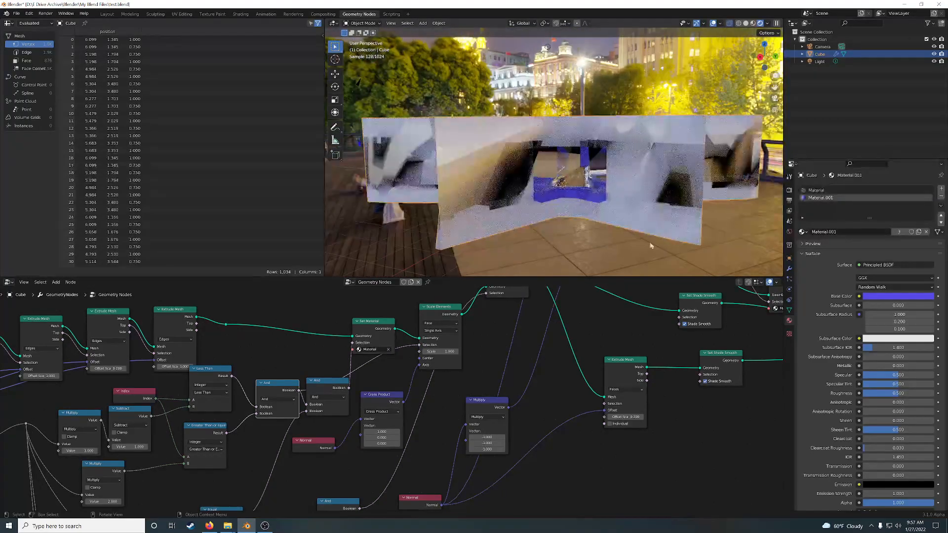
pyautogui.moveTo(446, 351); pyautogui.dragTo(407, 351)
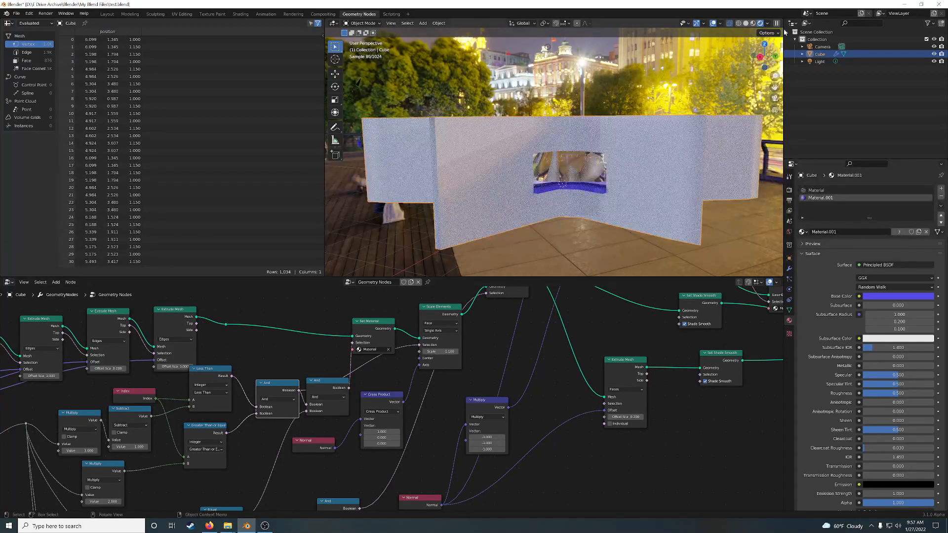
# Show the walls in wireframe and test the Scale Elements scale below 1 before returning it to about 1.1.
pyautogui.click(739, 23)
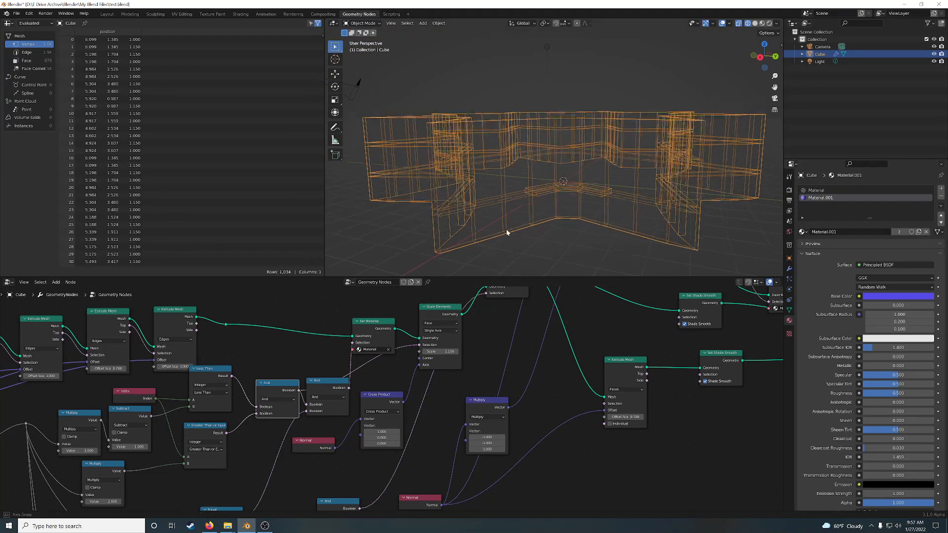
pyautogui.moveTo(507, 233); pyautogui.dragTo(504, 236, button='middle')
pyautogui.moveTo(435, 352); pyautogui.dragTo(411, 351)
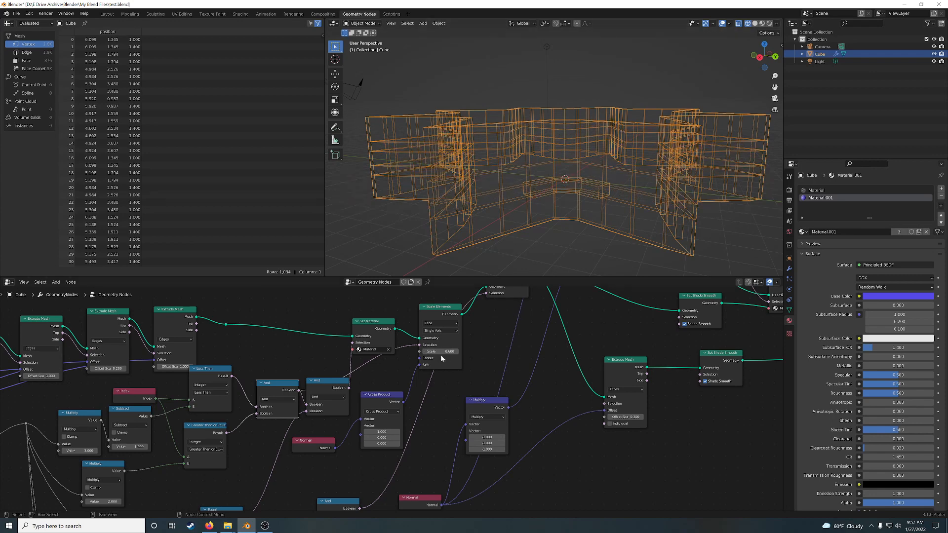
pyautogui.moveTo(445, 351); pyautogui.dragTo(469, 351)
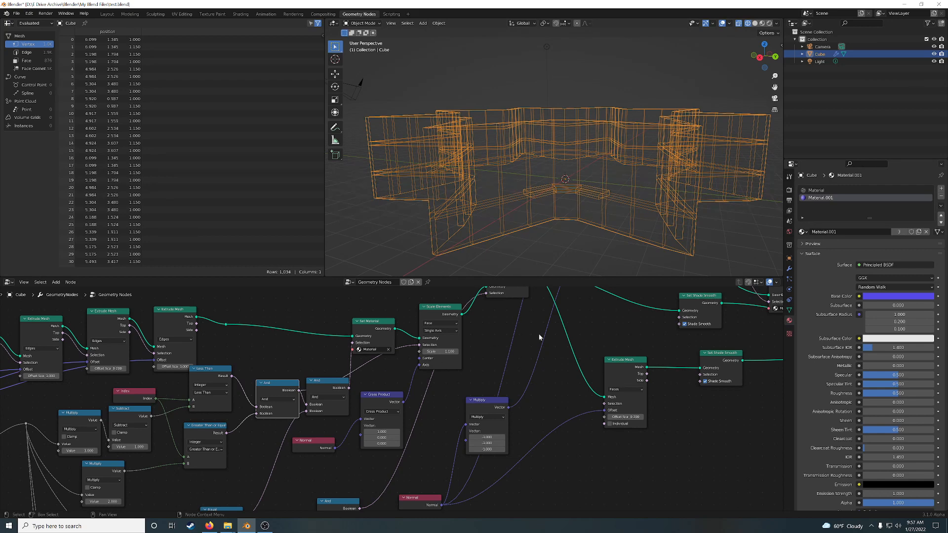
# Return the viewport to rendered shading near the window and reduce the Scale Elements scale below 1.
pyautogui.click(755, 23)
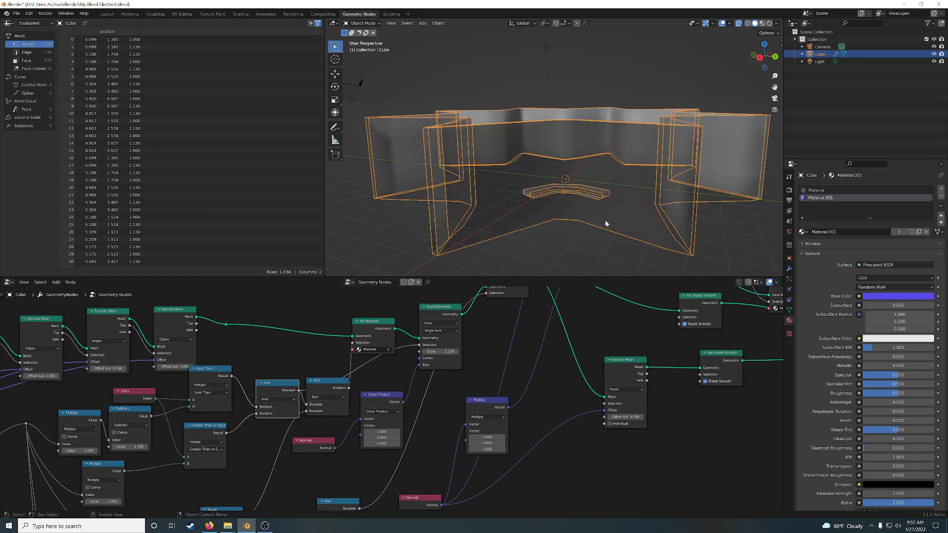
pyautogui.scroll(3, 605, 220)
pyautogui.click(769, 23)
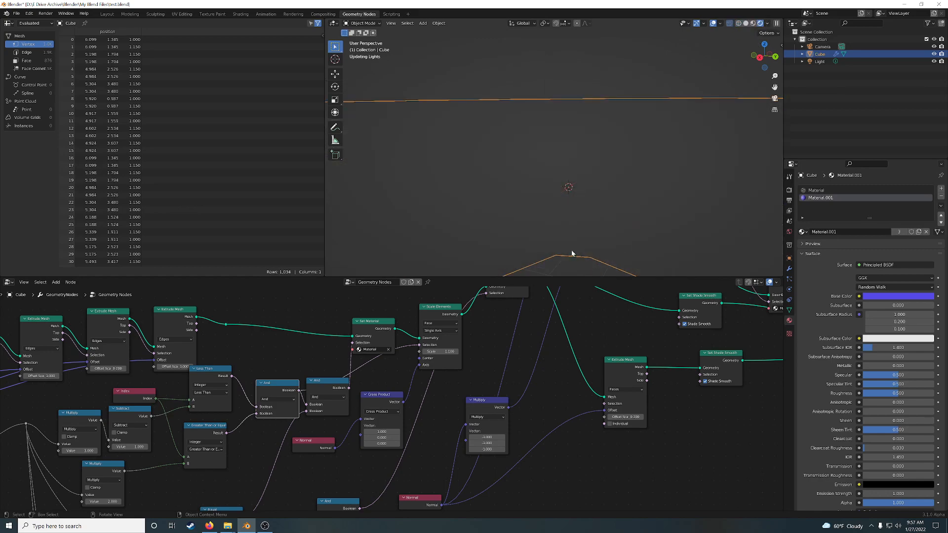
pyautogui.keyDown('ctrl'); pyautogui.moveTo(443, 351); pyautogui.dragTo(408, 352); pyautogui.keyUp('ctrl')
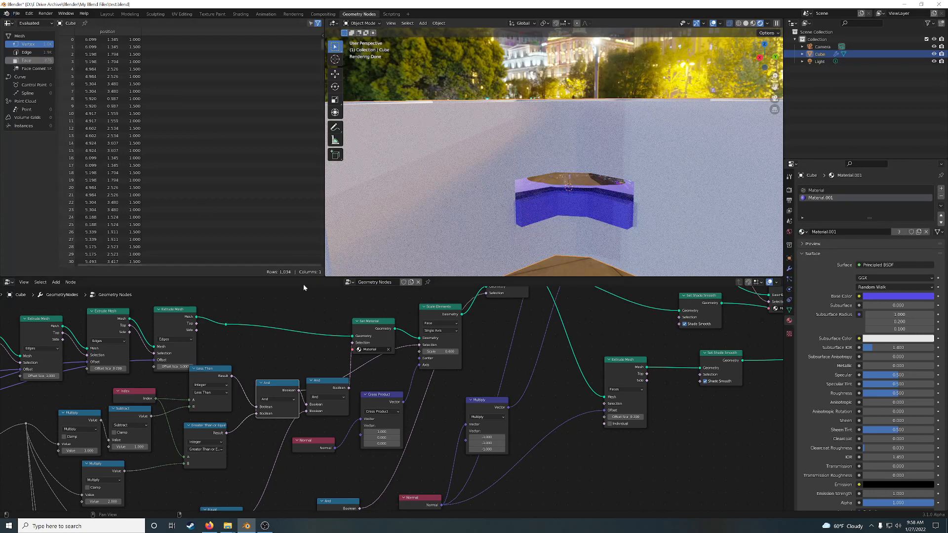
# Save the current file and open the recent file Procedural Building2.blend.
pyautogui.click(298, 308)
pyautogui.hotkey('ctrl', 's')
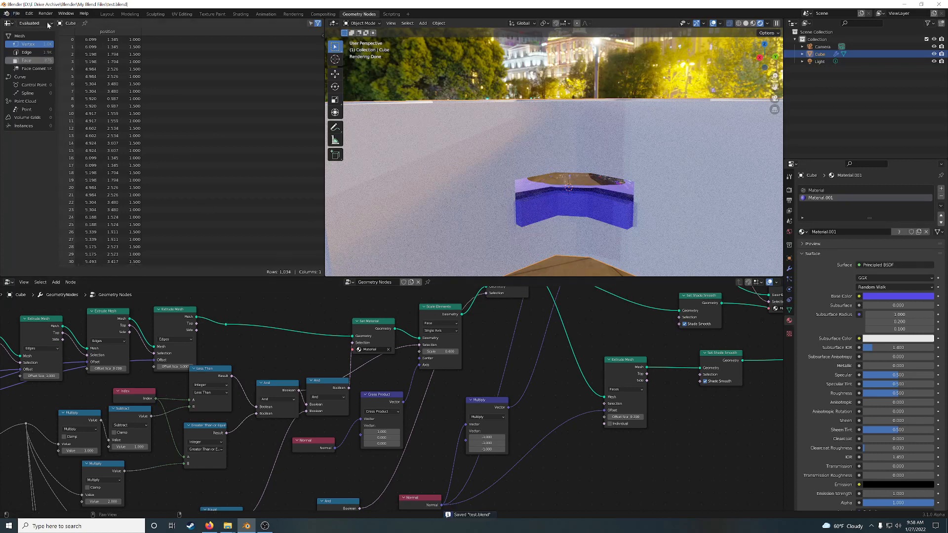
pyautogui.click(17, 14)
pyautogui.moveTo(37, 38)
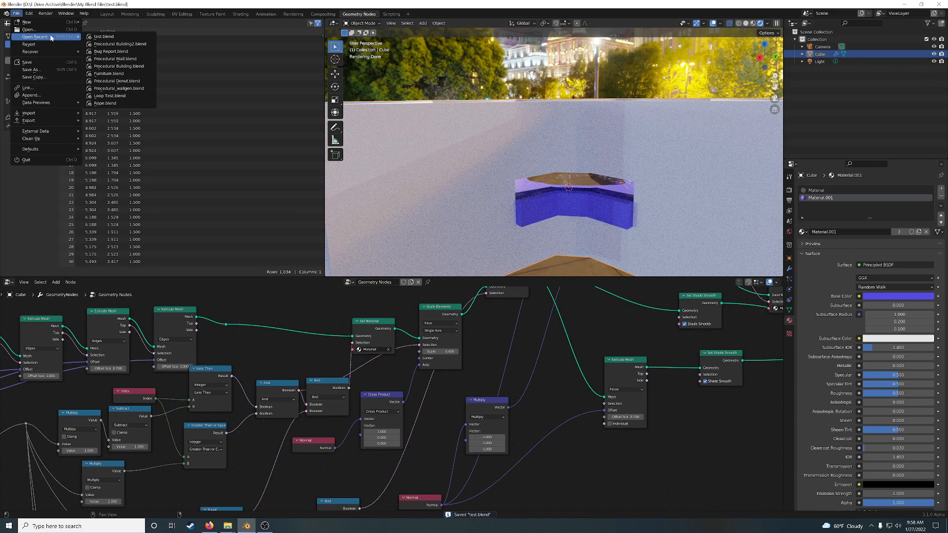
pyautogui.click(129, 44)
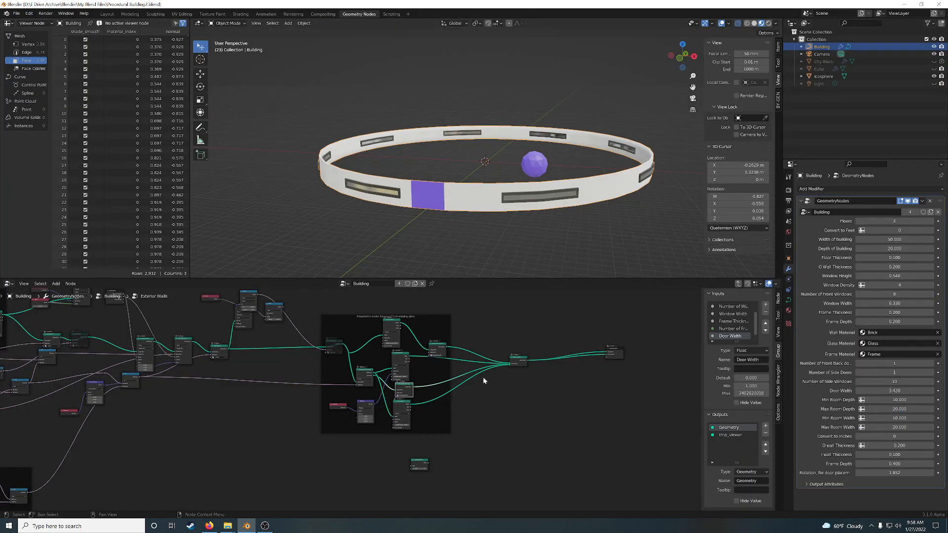
# Move the Equal node in the Exterior Walls group clear of Transfer Attribute, to the far side of the Add node.
pyautogui.scroll(4, 490, 376)
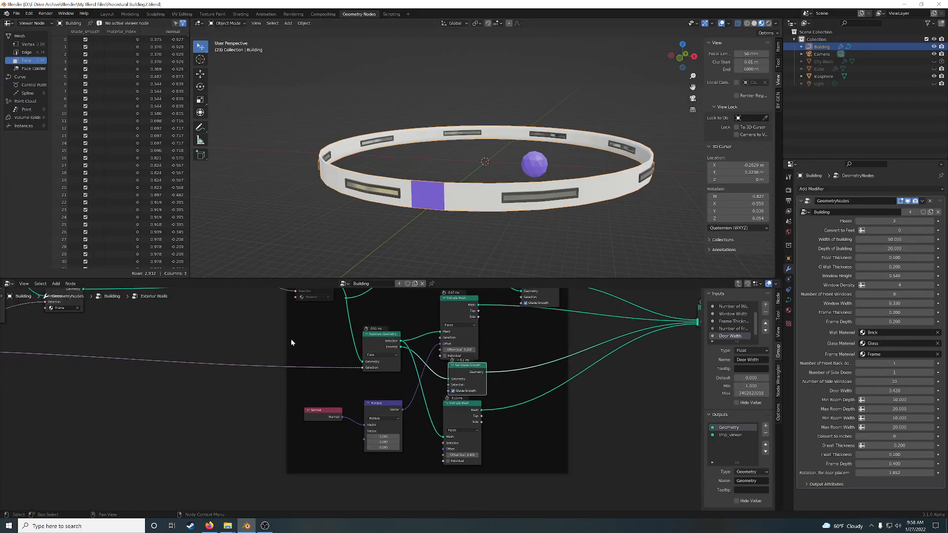
pyautogui.moveTo(267, 333); pyautogui.dragTo(197, 416, button='middle')
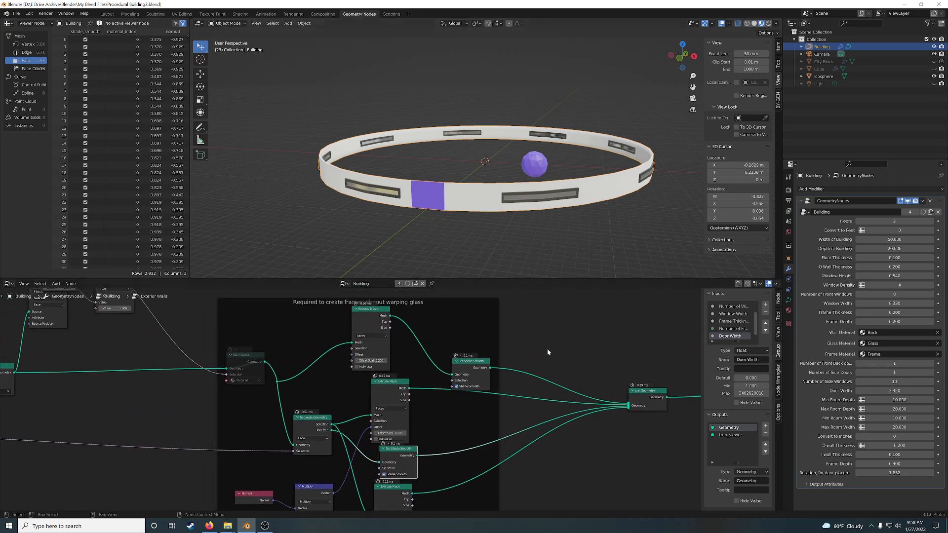
pyautogui.moveTo(560, 414); pyautogui.dragTo(565, 357, button='middle')
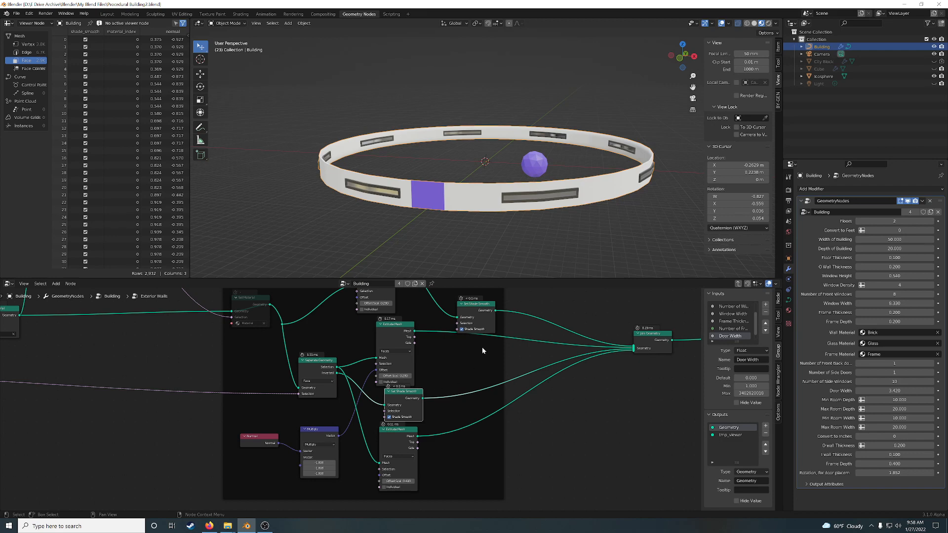
pyautogui.moveTo(483, 349); pyautogui.dragTo(566, 391, button='middle')
pyautogui.moveTo(271, 387); pyautogui.dragTo(469, 457, button='middle')
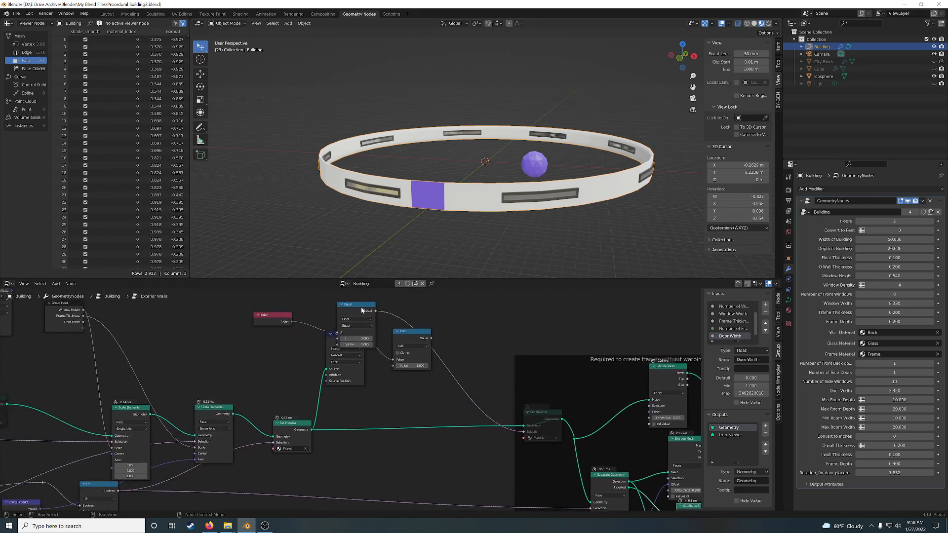
pyautogui.moveTo(362, 310); pyautogui.dragTo(473, 318)
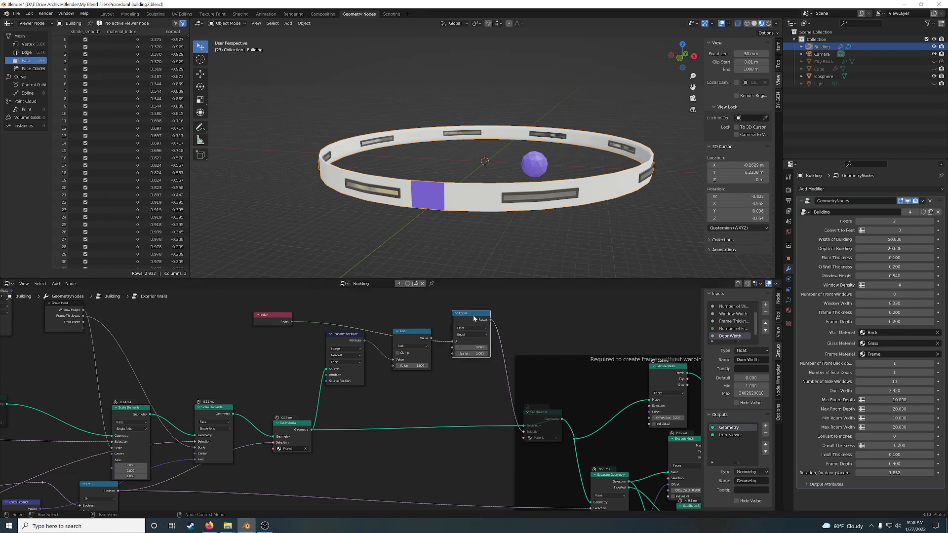
# Examine the two consecutive Scale Elements nodes and how the Group Input, Or and Cross Product nodes feed them.
pyautogui.moveTo(391, 413); pyautogui.dragTo(445, 408, button='middle')
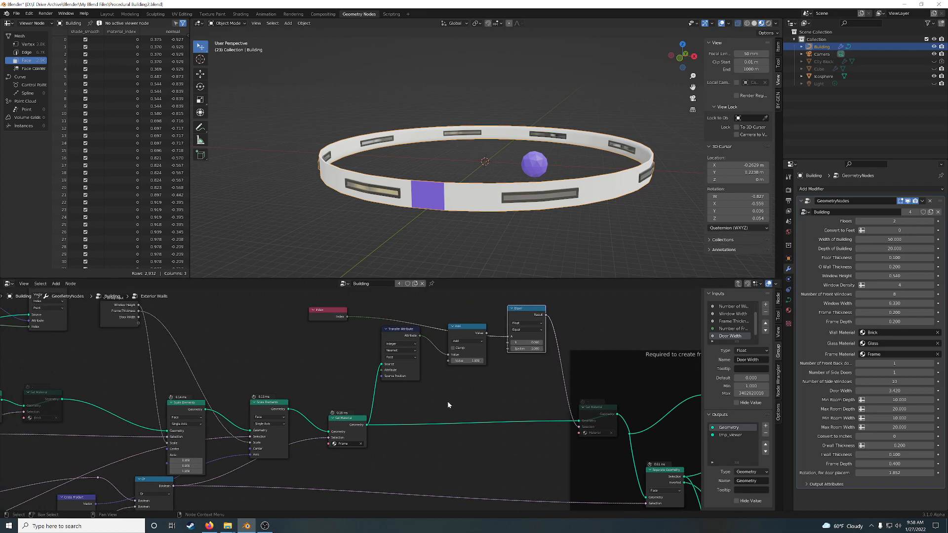
pyautogui.moveTo(378, 451); pyautogui.dragTo(438, 374, button='middle')
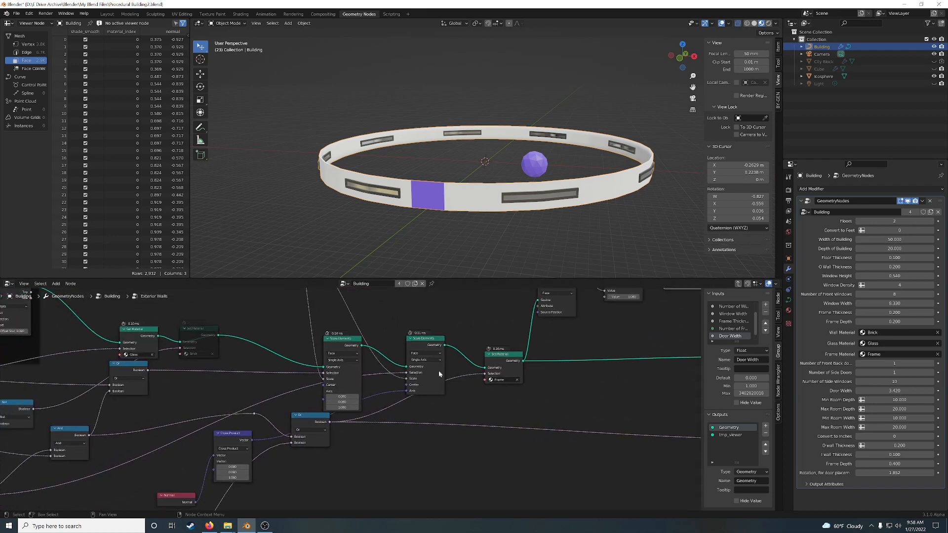
pyautogui.moveTo(437, 341); pyautogui.dragTo(525, 296, button='middle')
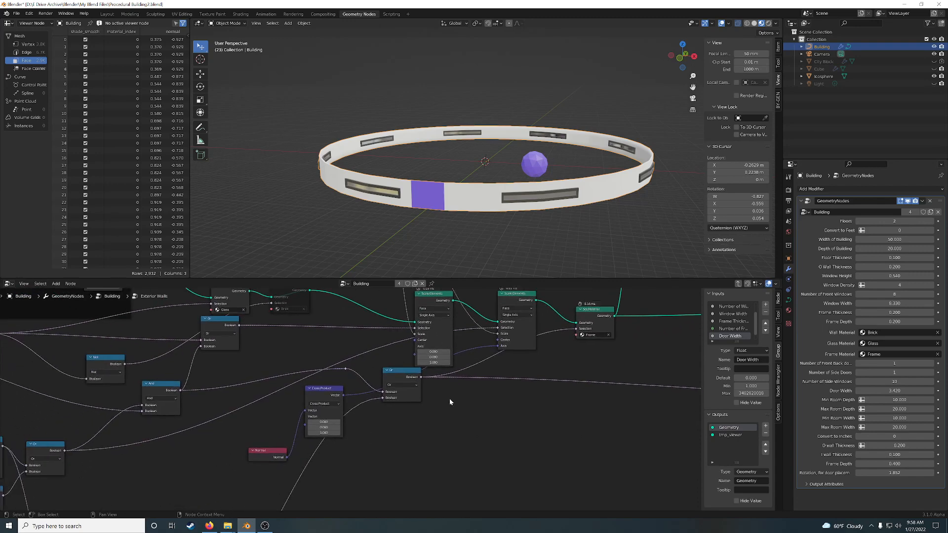
pyautogui.scroll(2, 496, 355)
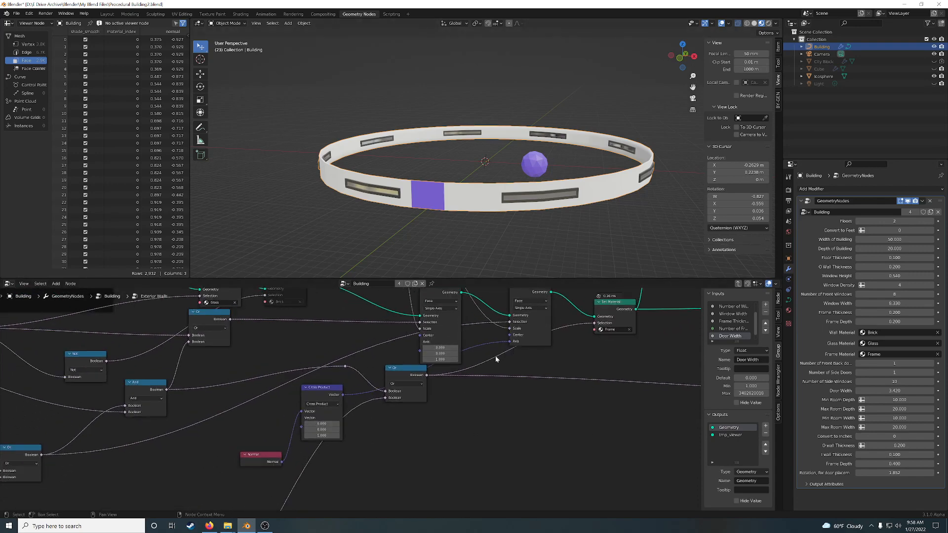
pyautogui.moveTo(514, 353); pyautogui.dragTo(524, 416, button='middle')
pyautogui.moveTo(462, 341); pyautogui.dragTo(458, 338)
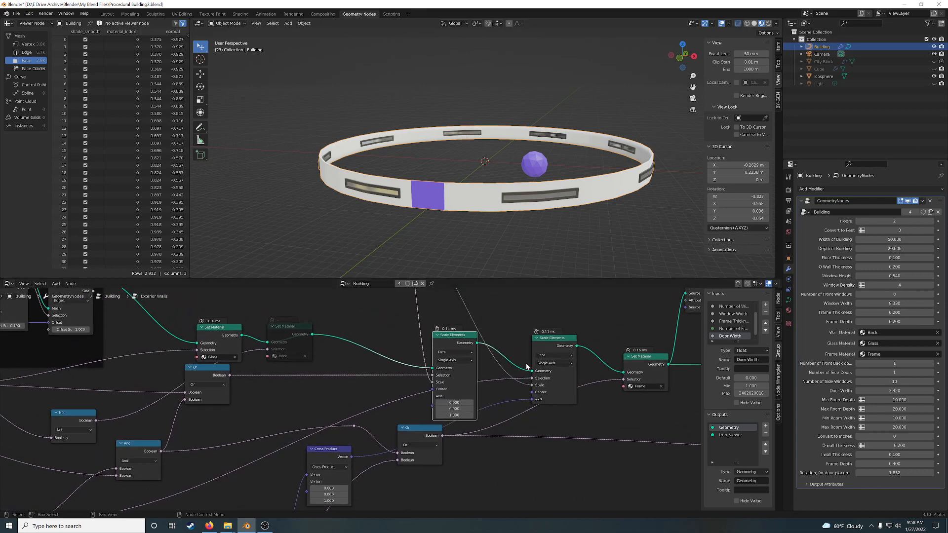
pyautogui.click(549, 346)
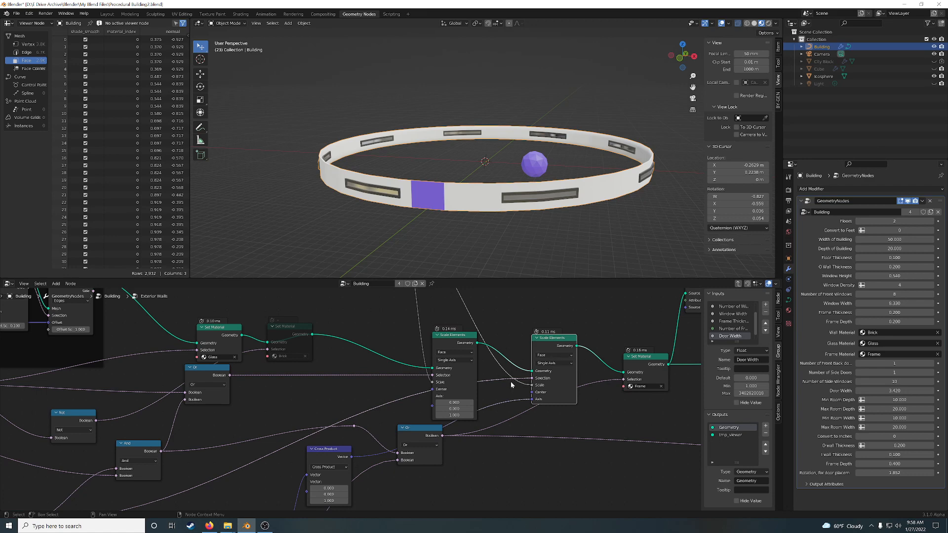
pyautogui.moveTo(523, 386); pyautogui.dragTo(527, 416, button='middle')
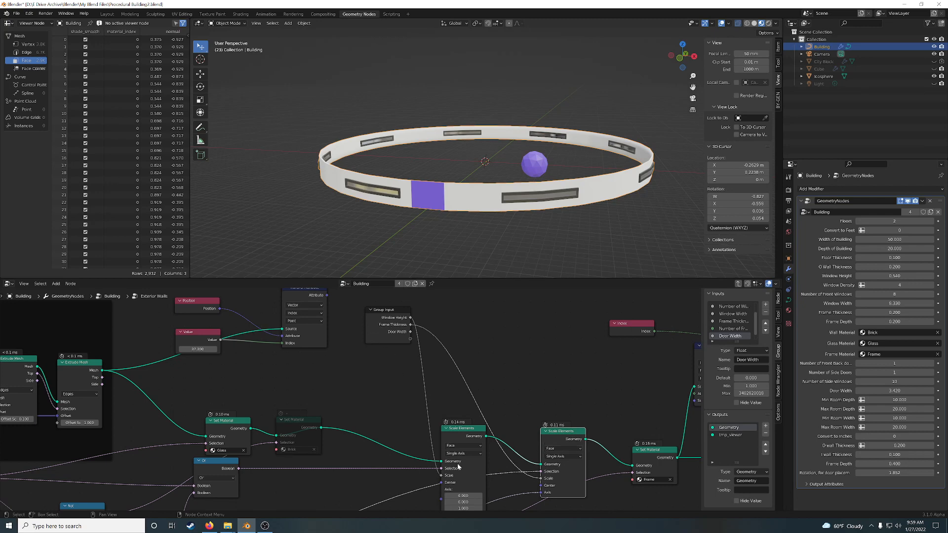
pyautogui.moveTo(452, 392); pyautogui.dragTo(510, 312, button='middle')
# Disconnect the Group Input from the first Scale Elements node's Scale and move the Cross Product node below the Or node.
pyautogui.moveTo(496, 395); pyautogui.dragTo(477, 338)
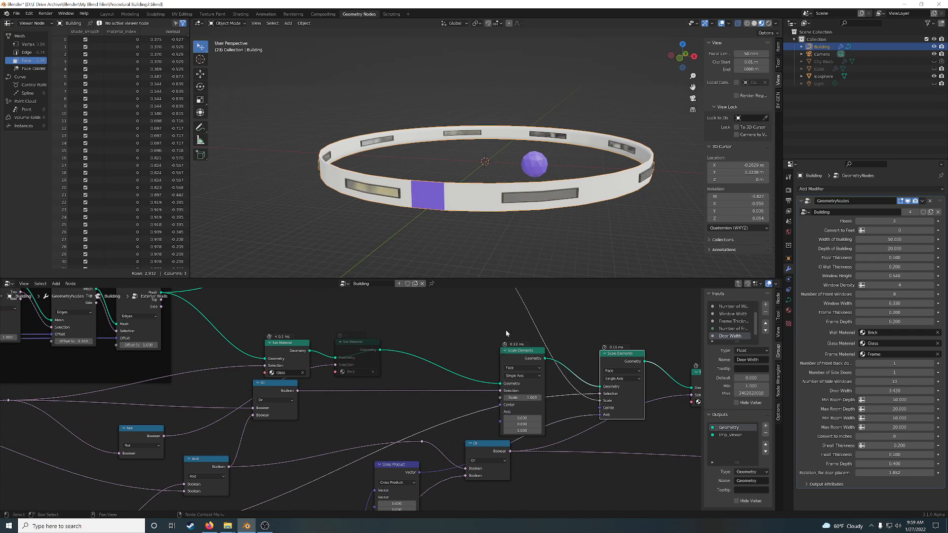
pyautogui.scroll(6, 576, 253)
pyautogui.moveTo(576, 252); pyautogui.dragTo(568, 245, button='middle')
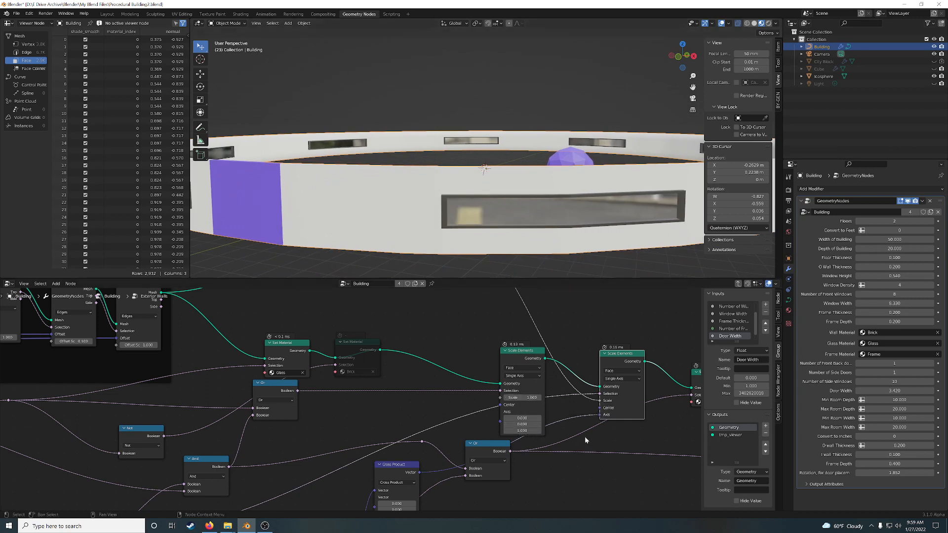
pyautogui.moveTo(584, 437); pyautogui.dragTo(513, 371, button='middle')
pyautogui.moveTo(321, 401); pyautogui.dragTo(394, 438)
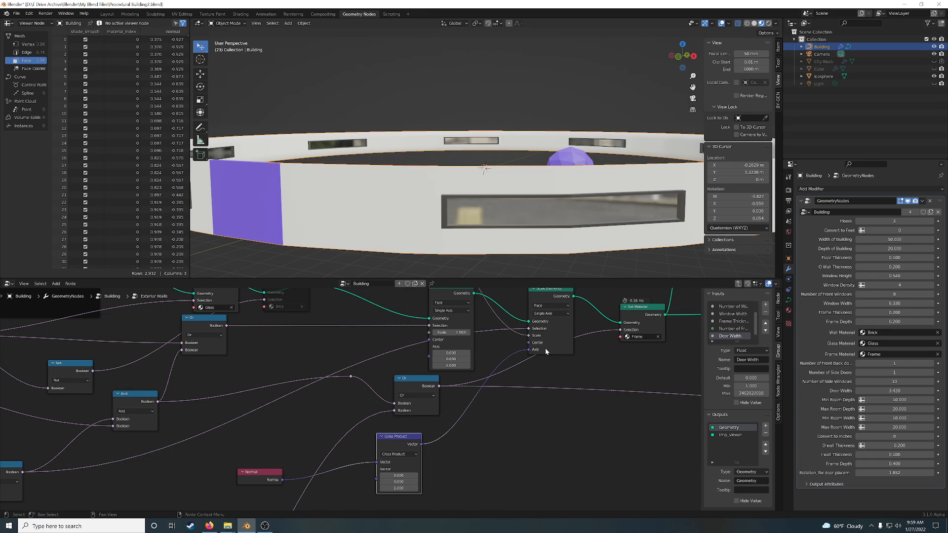
# Try lowering the first Scale Elements node's scale to about 0.1, then undo the change.
pyautogui.moveTo(504, 346); pyautogui.dragTo(510, 385, button='middle')
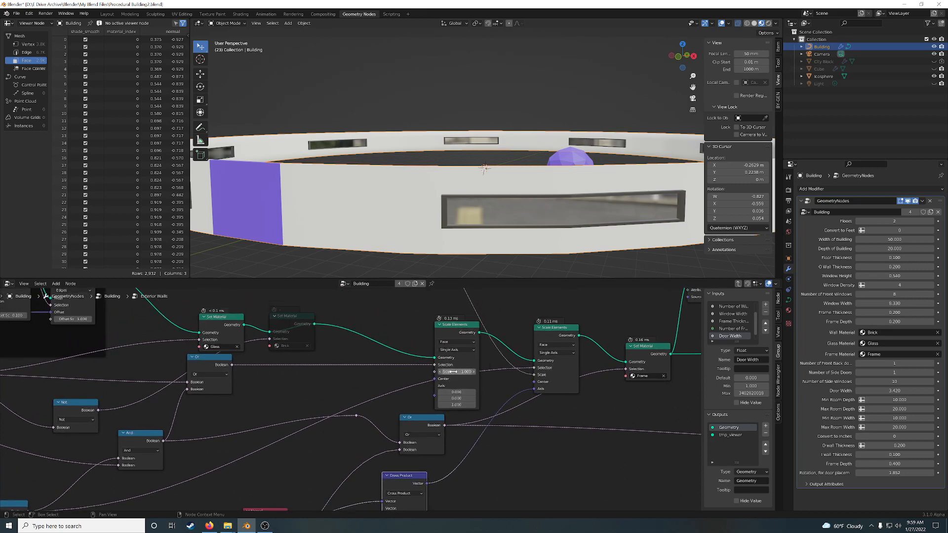
pyautogui.moveTo(457, 372)
pyautogui.mouseDown()
pyautogui.moveTo(489, 372)
pyautogui.moveTo(443, 372)
pyautogui.moveTo(470, 371)
pyautogui.moveTo(454, 372)
pyautogui.mouseUp()
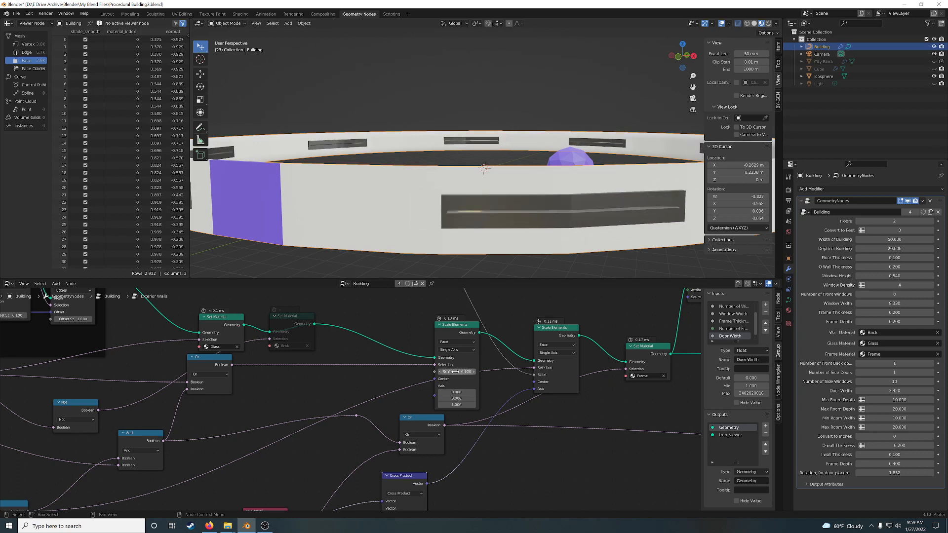
pyautogui.hotkey('ctrl', 'z')
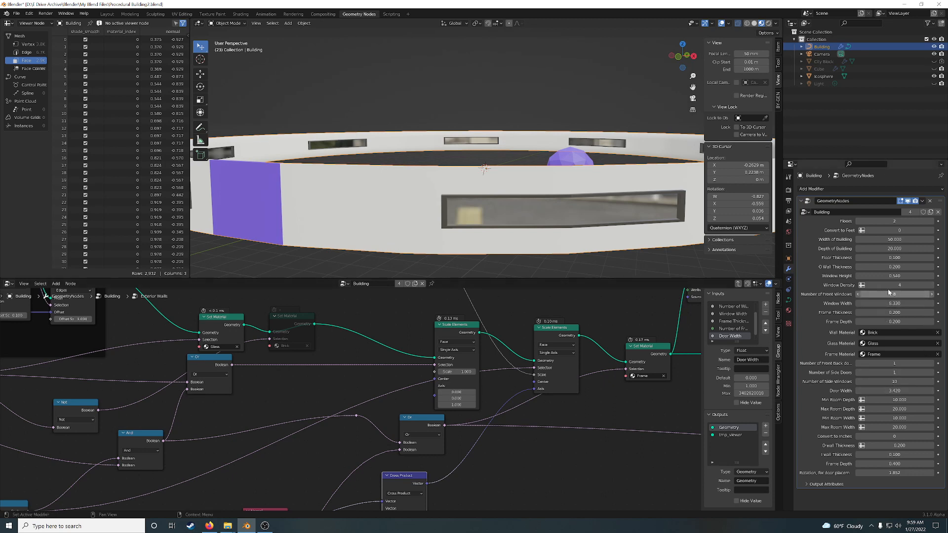
# Increase the Window Height value of the Building modifier.
pyautogui.moveTo(868, 276); pyautogui.dragTo(887, 276)
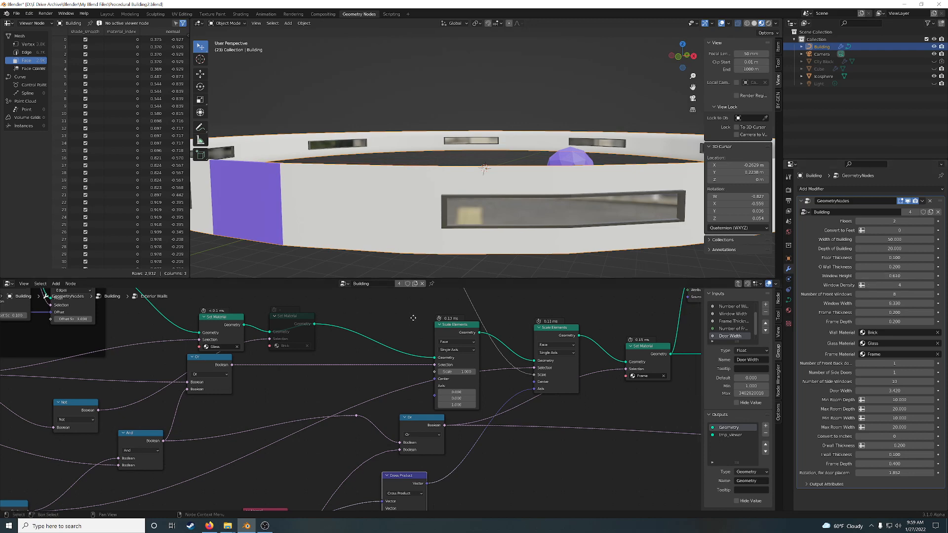
# Connect the Group Input's Window Height to the Scale of the first Scale Elements node.
pyautogui.moveTo(413, 317); pyautogui.dragTo(465, 404, button='middle')
pyautogui.moveTo(455, 299); pyautogui.dragTo(497, 458)
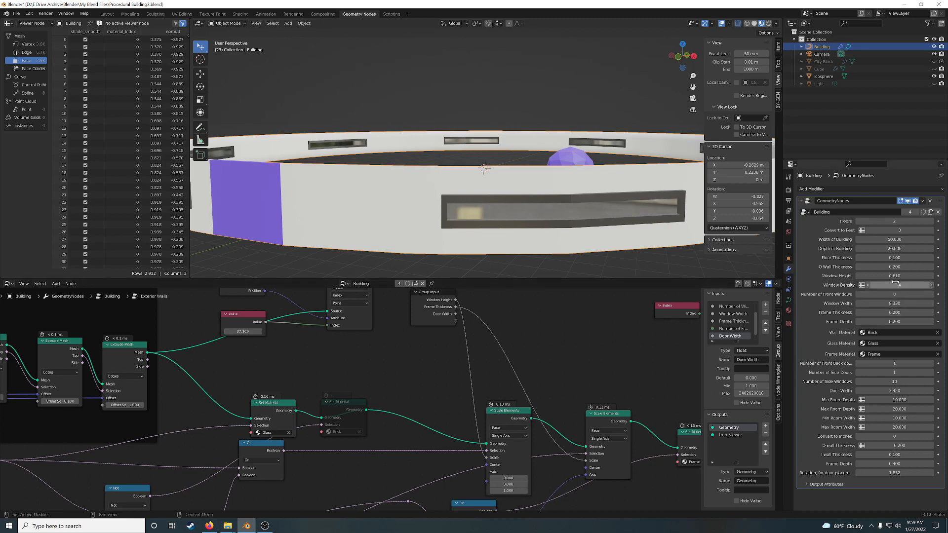
# Set the Building modifier's Window Height to 0.720 and its Frame Thickness to 0.110.
pyautogui.moveTo(889, 275)
pyautogui.mouseDown()
pyautogui.moveTo(931, 276)
pyautogui.moveTo(880, 276)
pyautogui.moveTo(892, 276)
pyautogui.mouseUp()
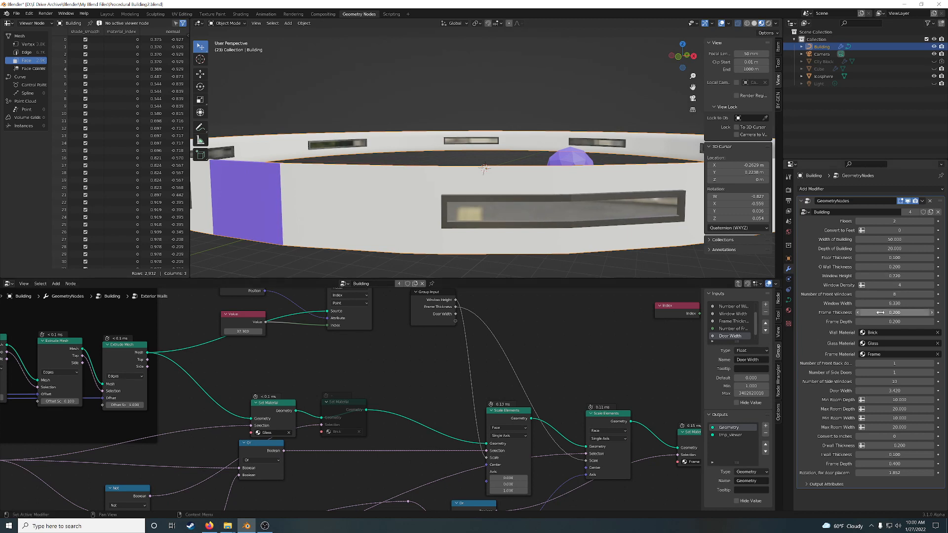
pyautogui.moveTo(904, 313); pyautogui.dragTo(901, 313)
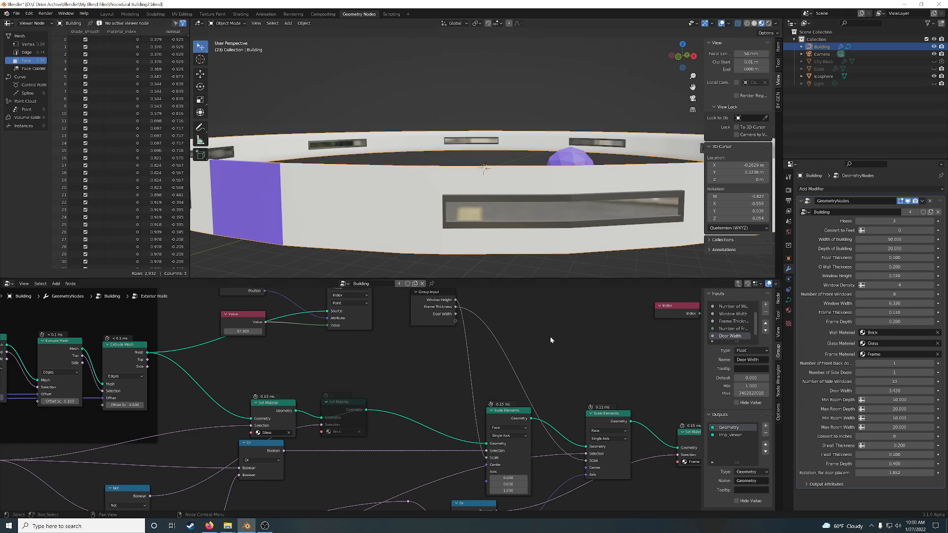
# Mute and unmute the second Scale Elements node repeatedly to compare the window frames with and without it.
pyautogui.moveTo(629, 400); pyautogui.dragTo(471, 352, button='middle')
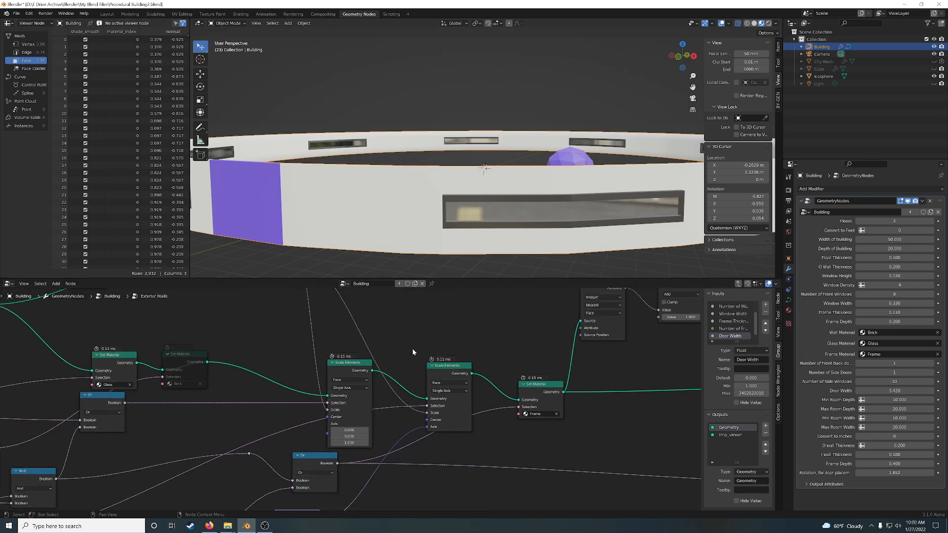
pyautogui.moveTo(397, 334); pyautogui.dragTo(394, 314, button='middle')
pyautogui.moveTo(371, 485); pyautogui.dragTo(416, 421, button='middle')
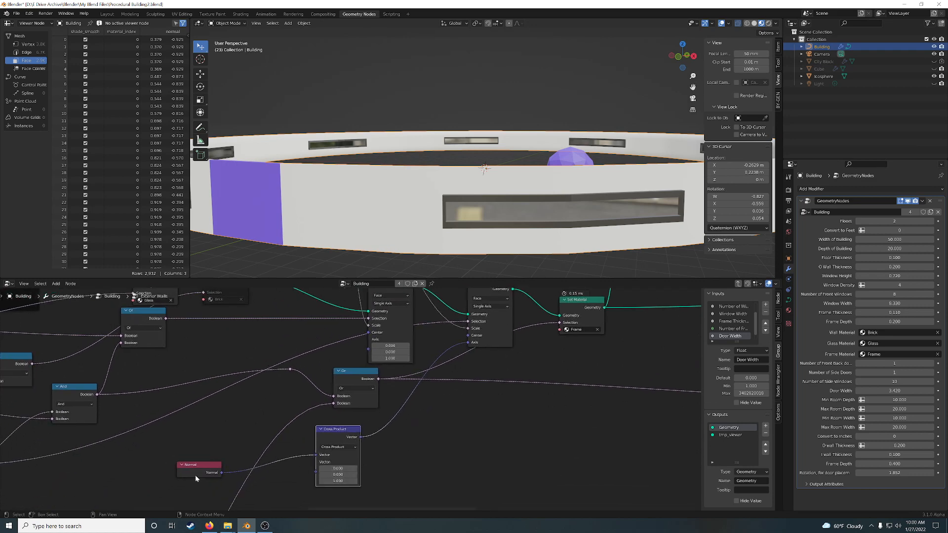
pyautogui.moveTo(326, 460); pyautogui.dragTo(311, 475, button='middle')
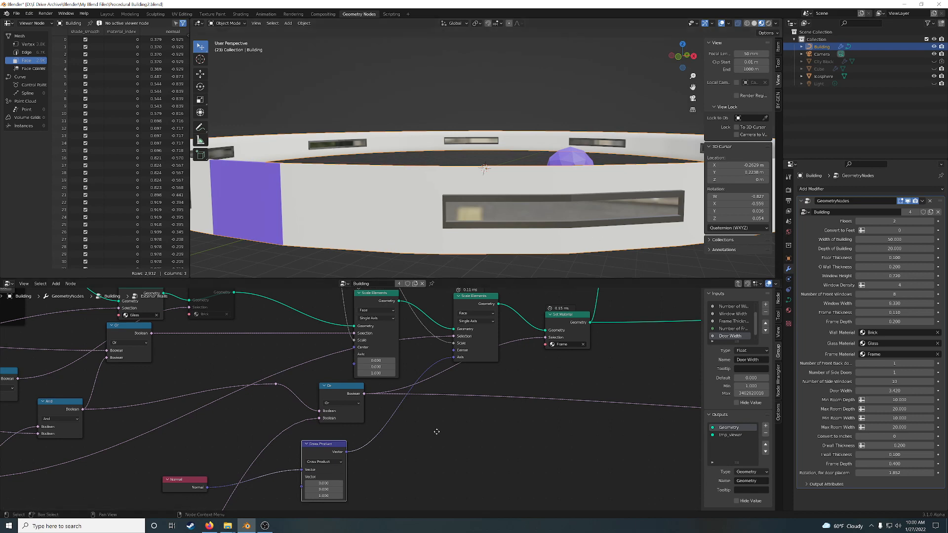
pyautogui.moveTo(435, 360); pyautogui.dragTo(434, 393, button='middle')
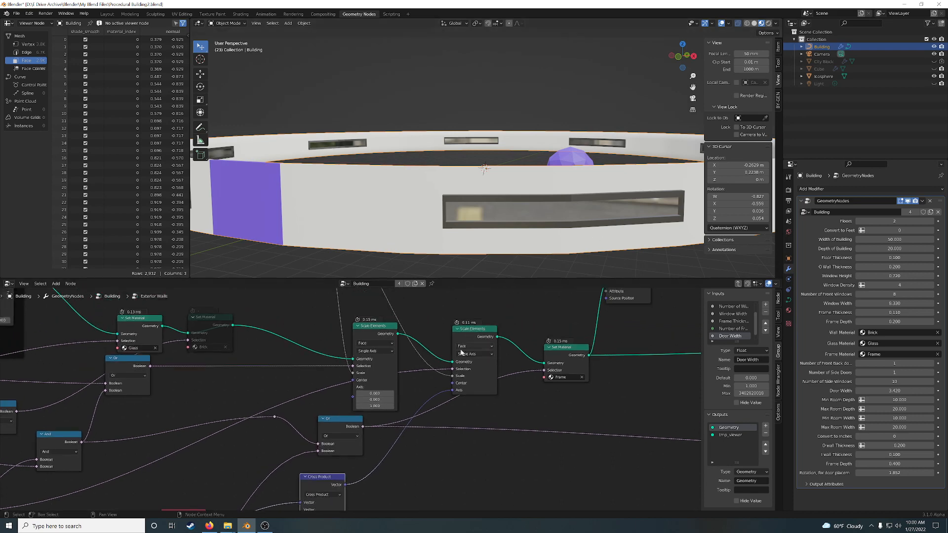
pyautogui.click(478, 337)
pyautogui.press('m')
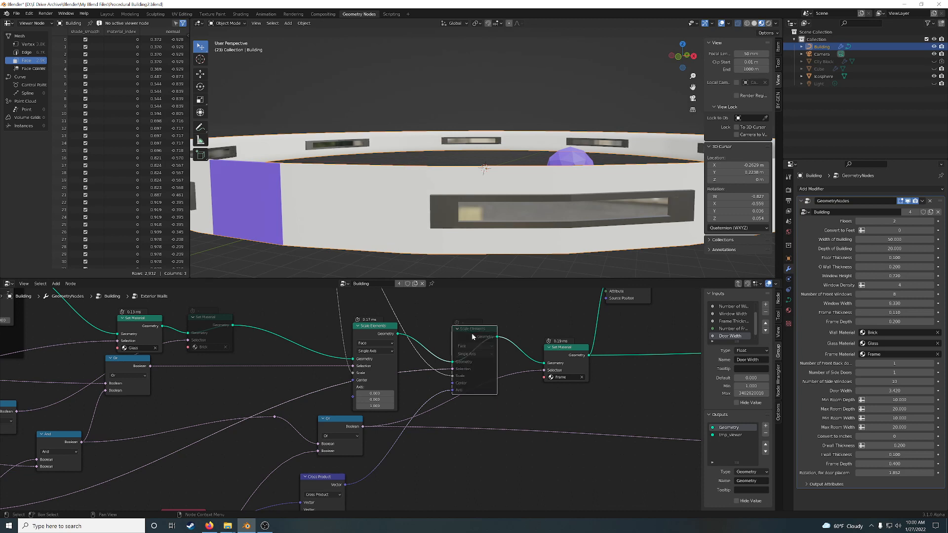
pyautogui.press('m')
pyautogui.press('m')
pyautogui.press('m')
pyautogui.press('m')
pyautogui.press('m')
pyautogui.press('m')
pyautogui.press('m')
pyautogui.press('m')
pyautogui.press('m')
pyautogui.press('m')
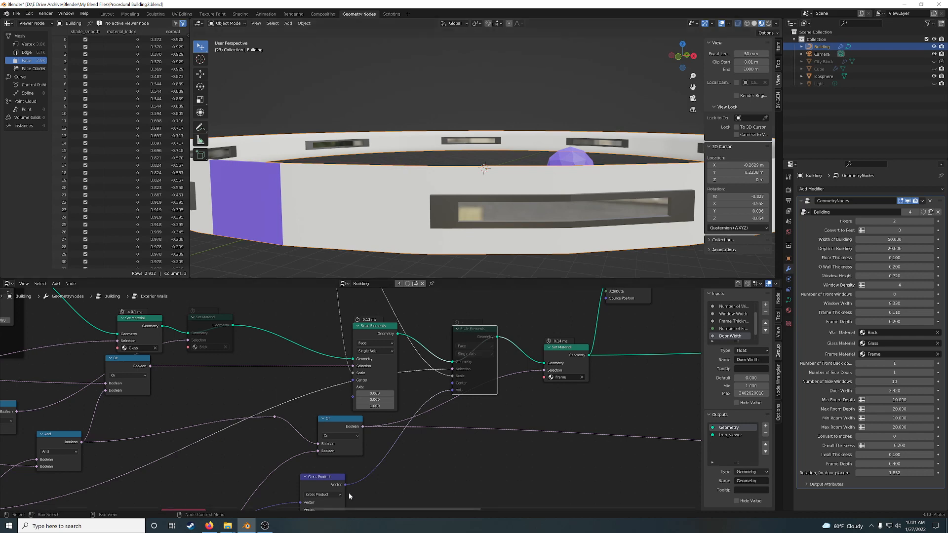
# Move the Normal node closer to the Cross Product node and nudge the Cross Product node slightly.
pyautogui.moveTo(394, 470); pyautogui.dragTo(423, 420, button='middle')
pyautogui.moveTo(220, 474); pyautogui.dragTo(272, 463)
pyautogui.moveTo(339, 434); pyautogui.dragTo(344, 435)
# Cut the Group Input link to the second Scale Elements node's Scale and unmute that node.
pyautogui.moveTo(462, 424); pyautogui.dragTo(445, 463, button='middle')
pyautogui.moveTo(436, 321); pyautogui.dragTo(430, 347, button='middle')
pyautogui.keyDown('ctrl'); pyautogui.moveTo(385, 328); pyautogui.dragTo(412, 315, button='right'); pyautogui.keyUp('ctrl')
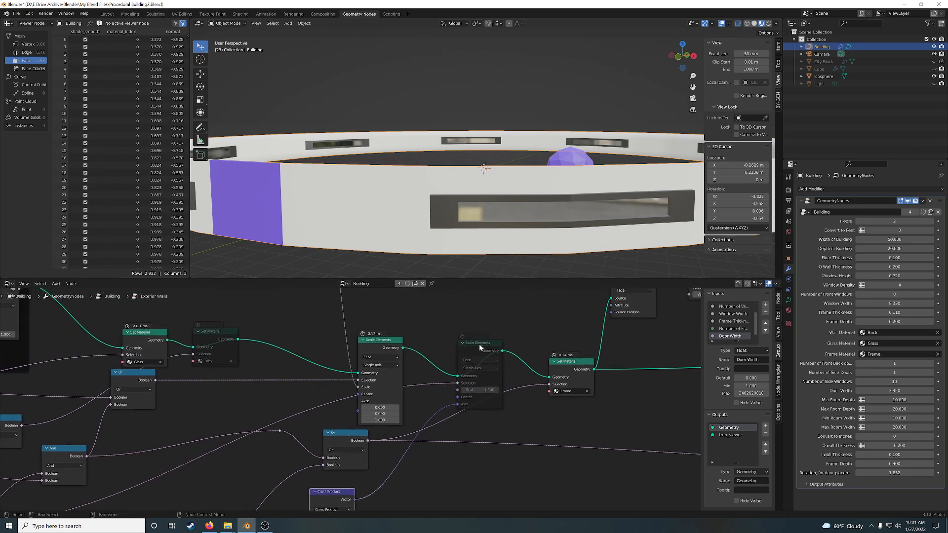
pyautogui.click(481, 348)
pyautogui.press('m')
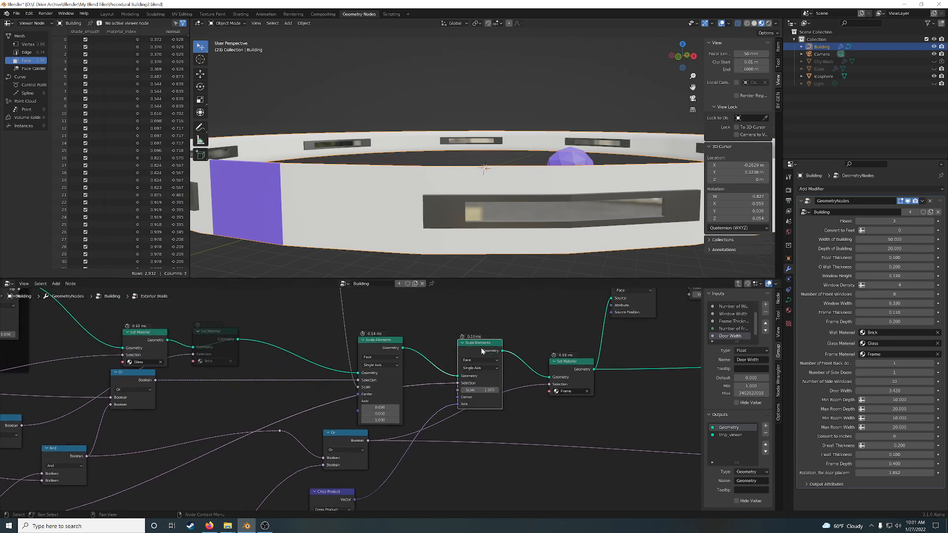
# Try a Scale of 4 on the second Scale Elements node, lower it to about 0.3, and reset it to default.
pyautogui.click(481, 390)
pyautogui.write('4')
pyautogui.press('Return')
pyautogui.moveTo(482, 390); pyautogui.dragTo(462, 390)
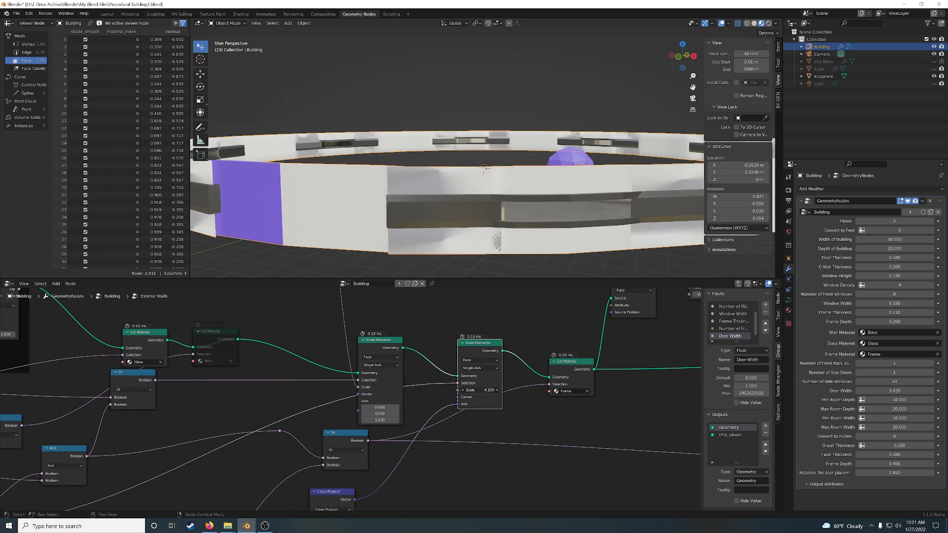
pyautogui.moveTo(462, 390)
pyautogui.mouseDown()
pyautogui.moveTo(284, 390)
pyautogui.moveTo(298, 390)
pyautogui.mouseUp()
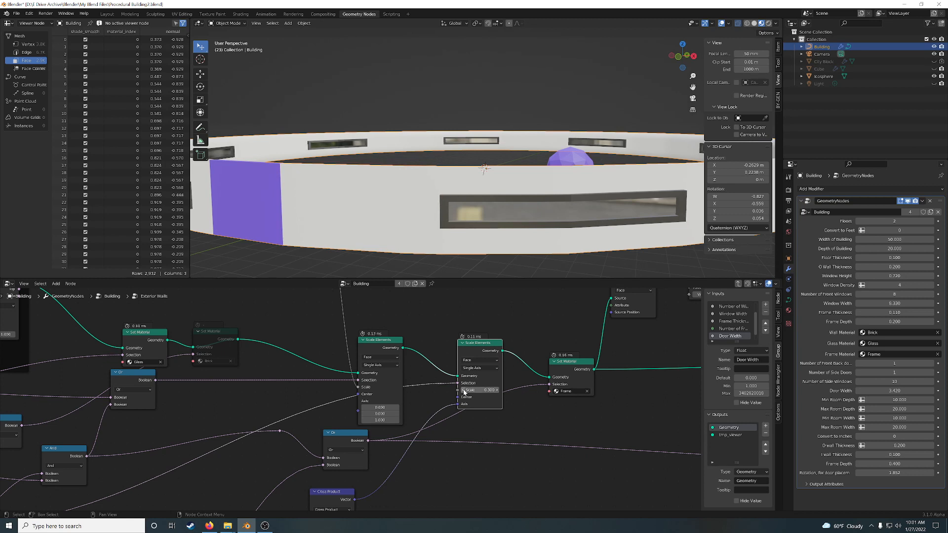
pyautogui.press('BackSpace')
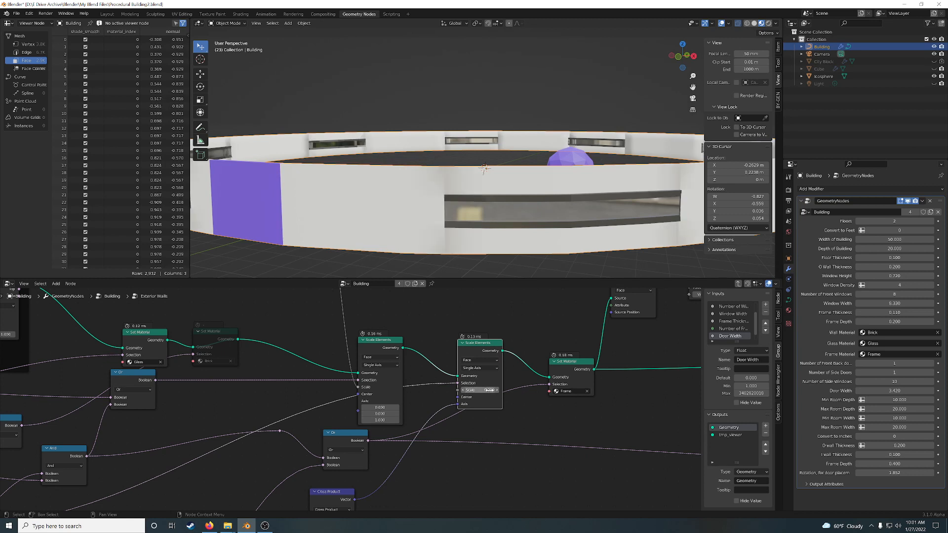
# Set the second Scale Elements node's Scale to 0.01.
pyautogui.click(465, 390)
pyautogui.write('.01')
pyautogui.press('Return')
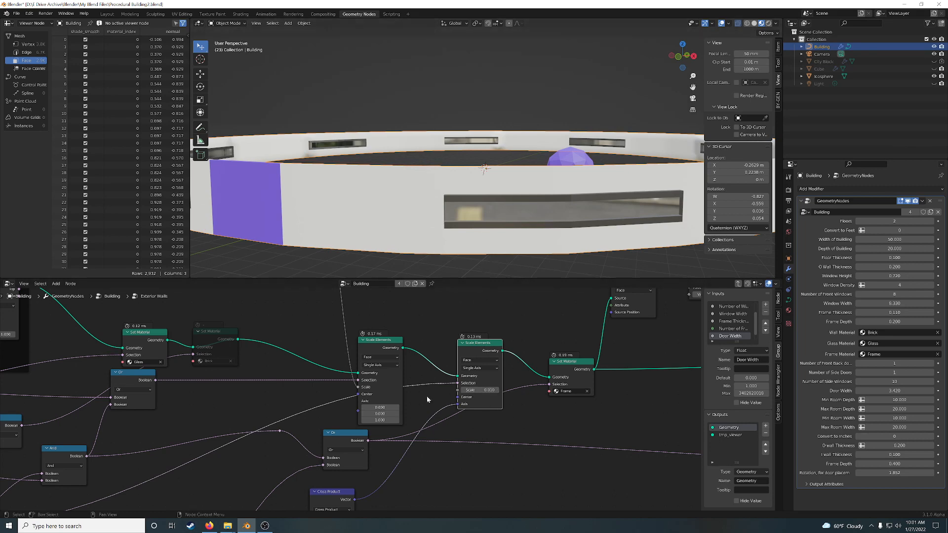
# Move the Cross Product node slightly closer to the Or node above it.
pyautogui.moveTo(472, 449); pyautogui.dragTo(475, 383, button='middle')
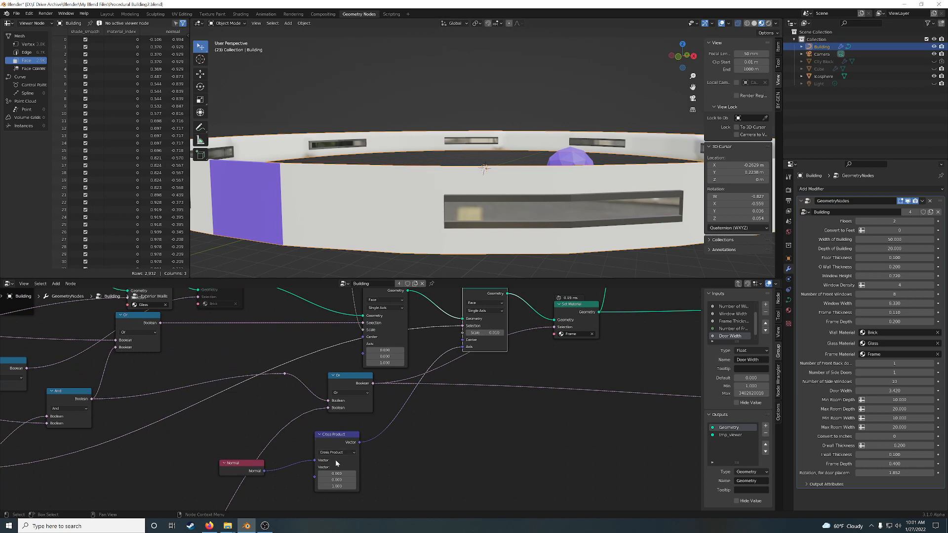
pyautogui.moveTo(332, 443); pyautogui.dragTo(353, 436)
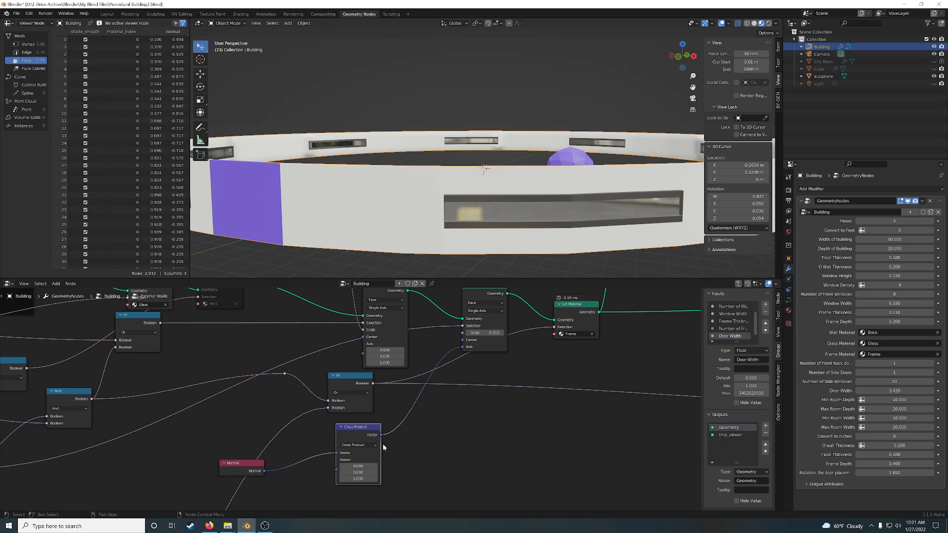
pyautogui.moveTo(473, 418); pyautogui.dragTo(463, 445, button='middle')
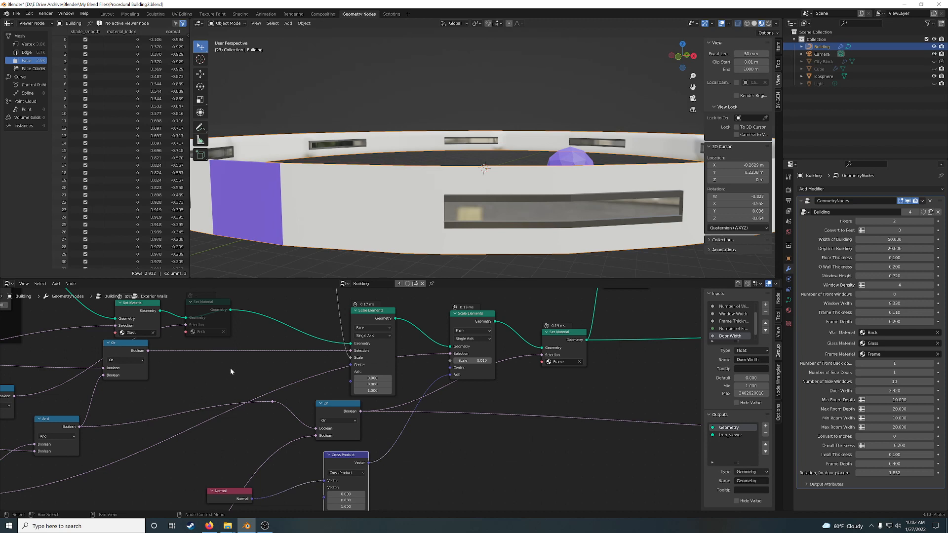
# Switch to the OBS Studio window.
pyautogui.click(265, 526)
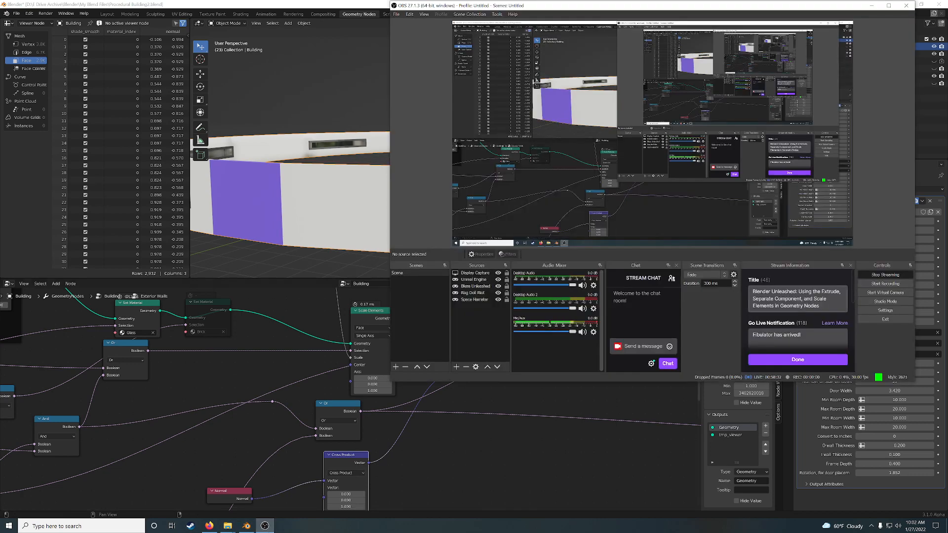